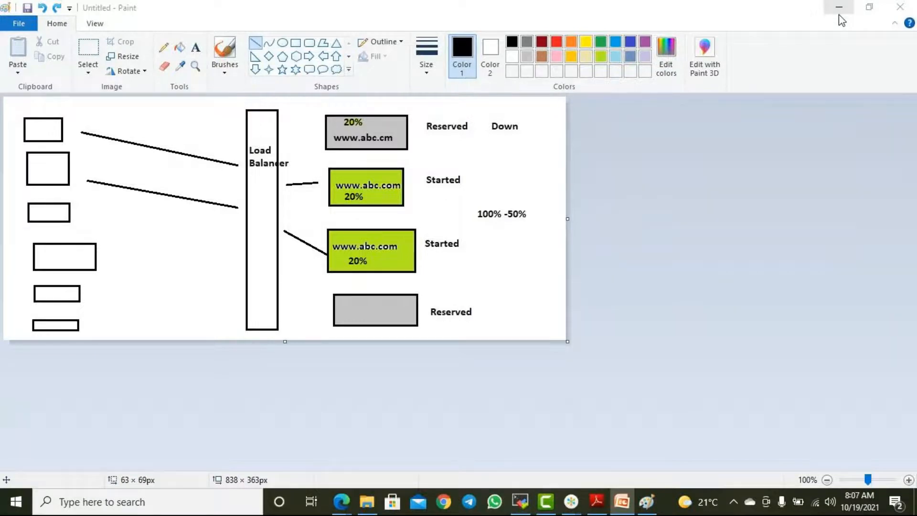
{"action": "left_click", "coordinate": [837, 10]}
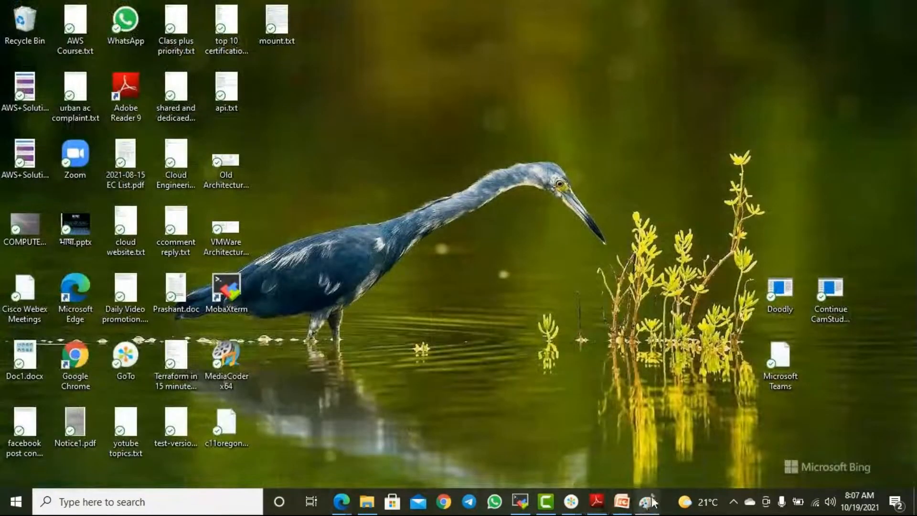
{"action": "mouse_move", "coordinate": [573, 506]}
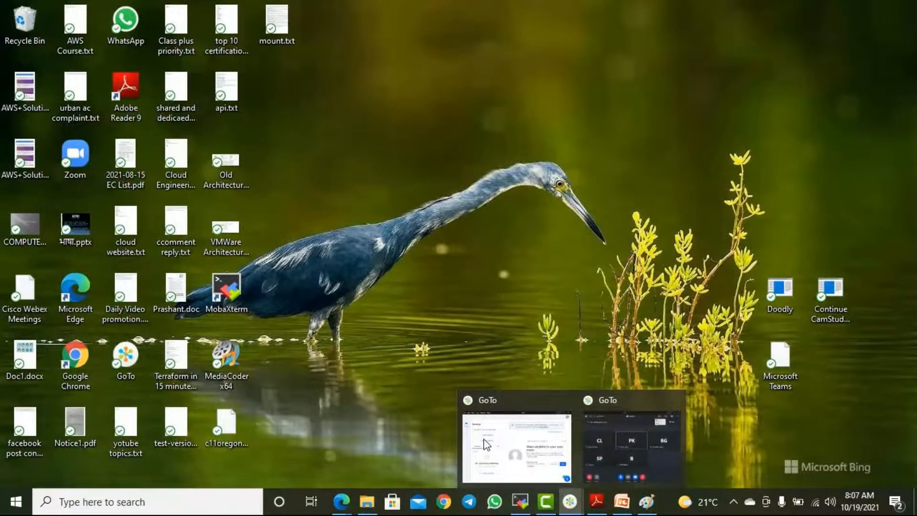
{"action": "left_click", "coordinate": [606, 403]}
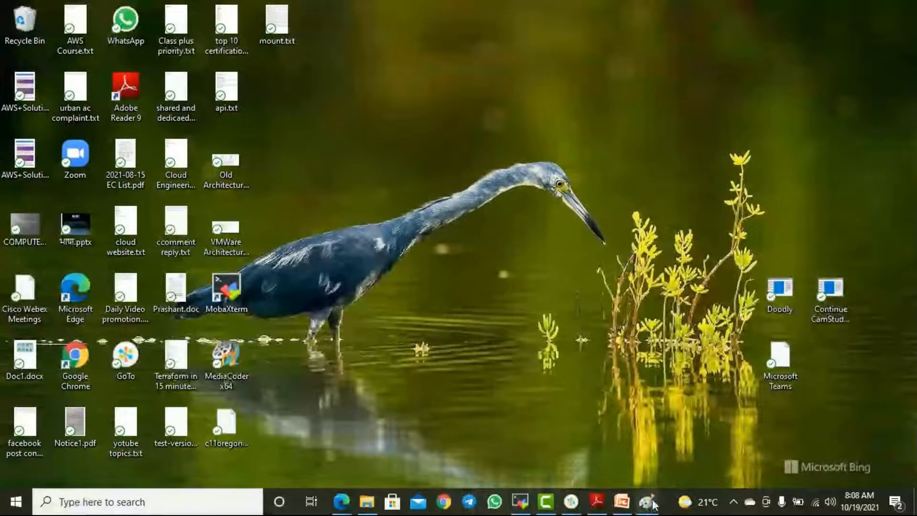
{"action": "left_click", "coordinate": [443, 503]}
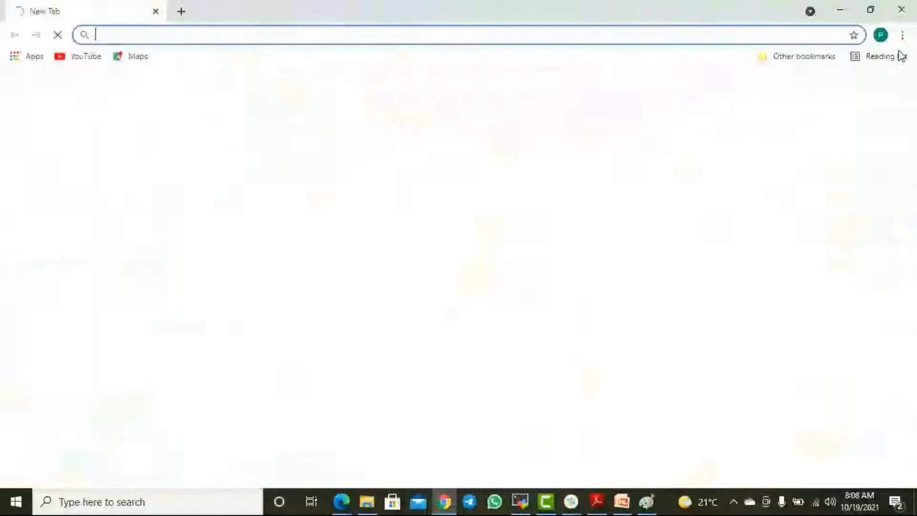
{"action": "left_click", "coordinate": [901, 10]}
Step: Open a new blank Notepad document over the desktop
{"action": "key", "text": "super+x"}
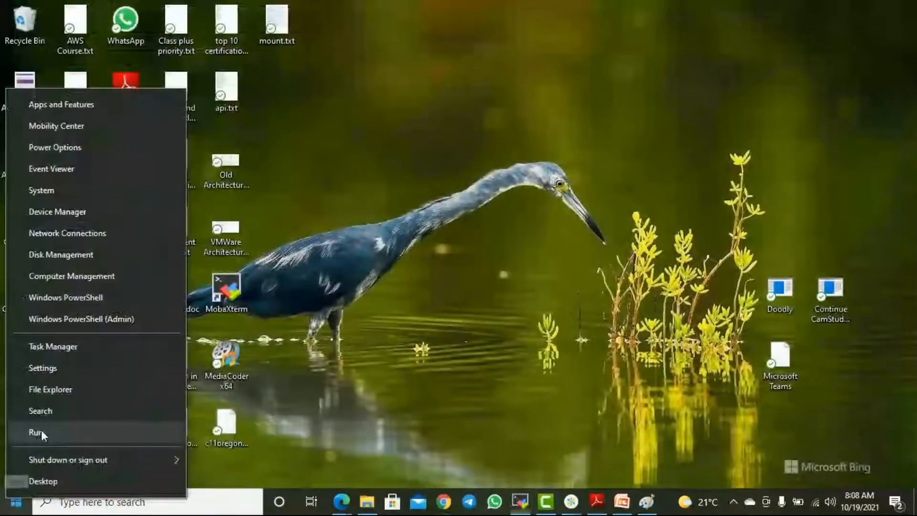
{"action": "left_click", "coordinate": [42, 432]}
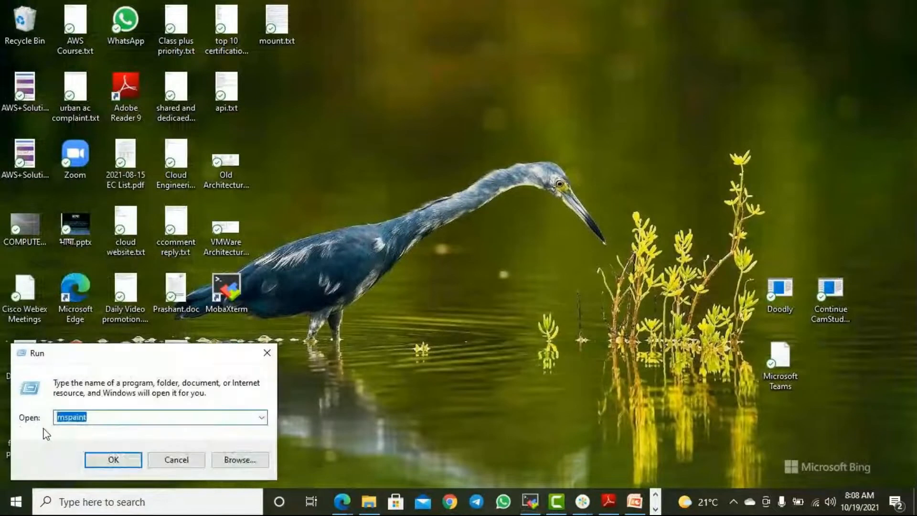
{"action": "type", "text": "notepad"}
{"action": "key", "text": "Return"}
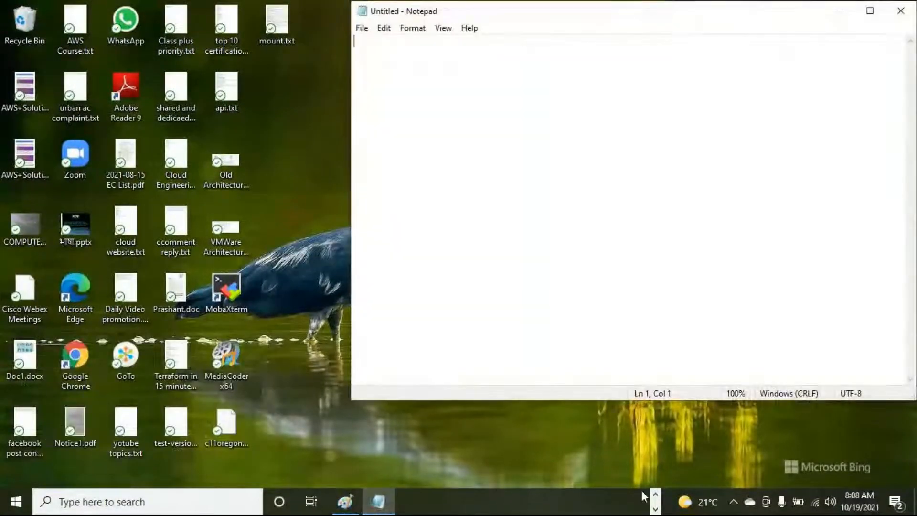
{"action": "left_click", "coordinate": [644, 497]}
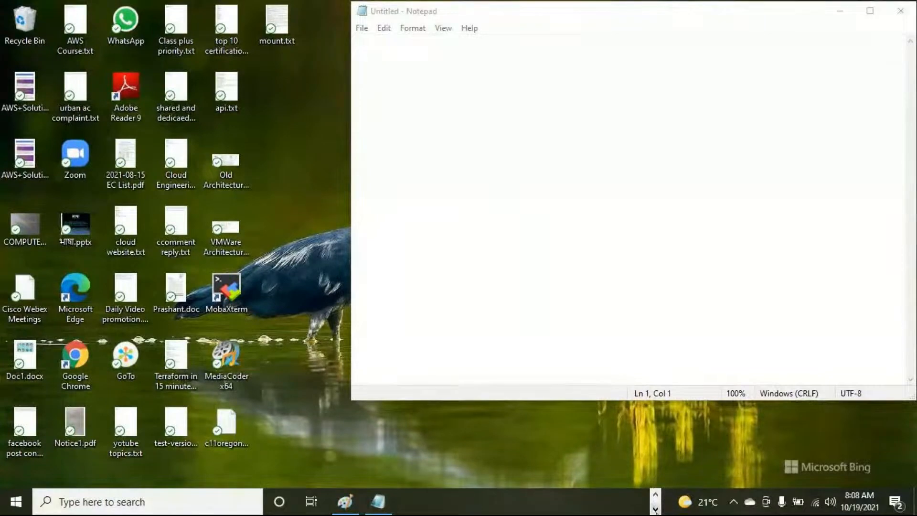
Step: Enter the heading "Load Balancer" and, below a blank line, the first entry "Application Load Balancer"
{"action": "left_click", "coordinate": [462, 144]}
{"action": "type", "text": "Load Balancer"}
{"action": "key", "text": "Return"}
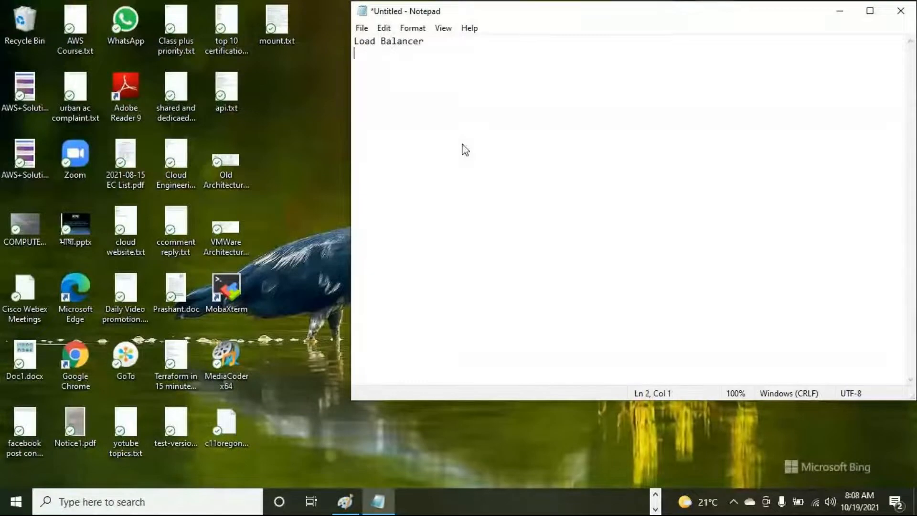
{"action": "key", "text": "Return"}
{"action": "type", "text": "Application Load Balancer"}
{"action": "key", "text": "Return"}
Step: Add the entry "Network Load Balacer" on the line below the Application Load Balancer entry
{"action": "type", "text": "NetworkLoad"}
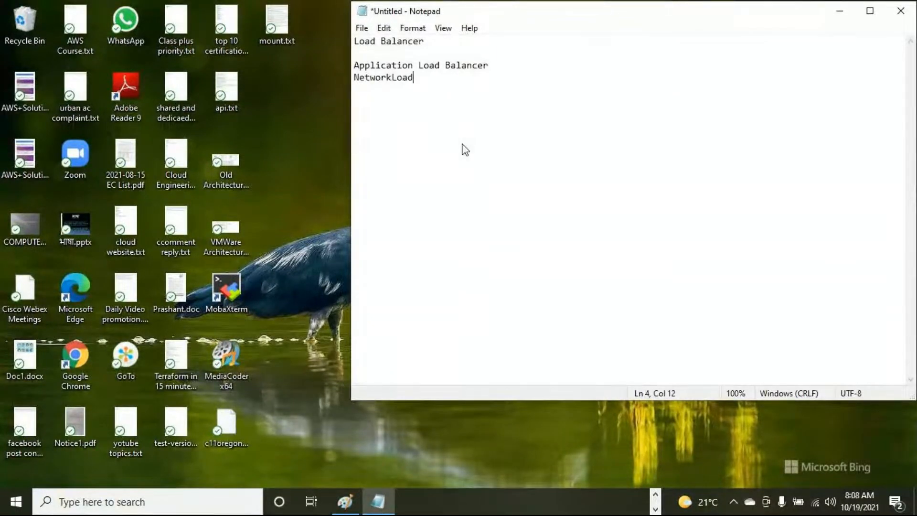
{"action": "key", "text": "BackSpace"}
{"action": "key", "text": "BackSpace"}
{"action": "key", "text": "BackSpace"}
{"action": "key", "text": "BackSpace"}
{"action": "type", "text": "Lad B"}
{"action": "key", "text": "BackSpace"}
{"action": "key", "text": "BackSpace"}
{"action": "key", "text": "BackSpace"}
{"action": "key", "text": "BackSpace"}
{"action": "type", "text": "oad ala"}
{"action": "key", "text": "BackSpace"}
{"action": "key", "text": "BackSpace"}
{"action": "key", "text": "BackSpace"}
{"action": "type", "text": "Blan"}
{"action": "key", "text": "BackSpace"}
{"action": "key", "text": "BackSpace"}
{"action": "key", "text": "BackSpace"}
{"action": "type", "text": "alacer"}
{"action": "key", "text": "Return"}
Step: Add "Gateway Load Balancer" as the third entry of the list
{"action": "key", "text": "Return"}
{"action": "key", "text": "BackSpace"}
{"action": "type", "text": "Gat"}
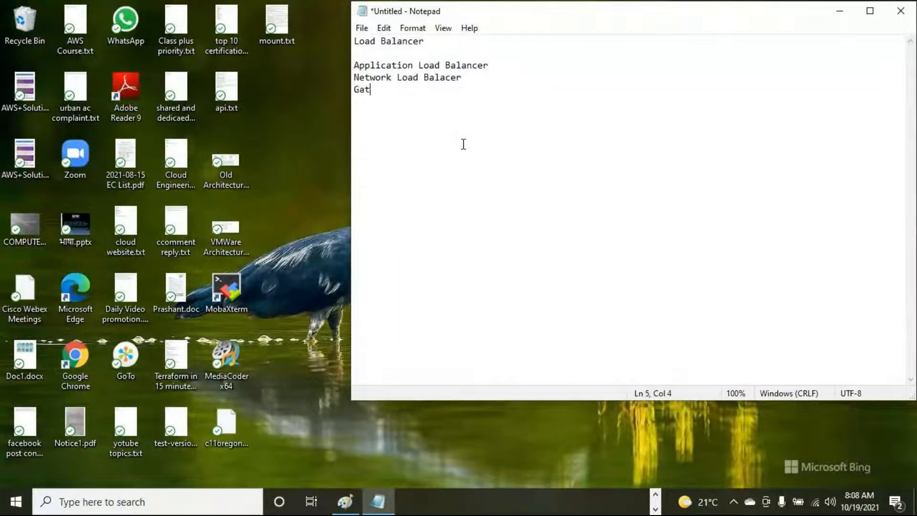
{"action": "type", "text": "eway Load Balancer"}
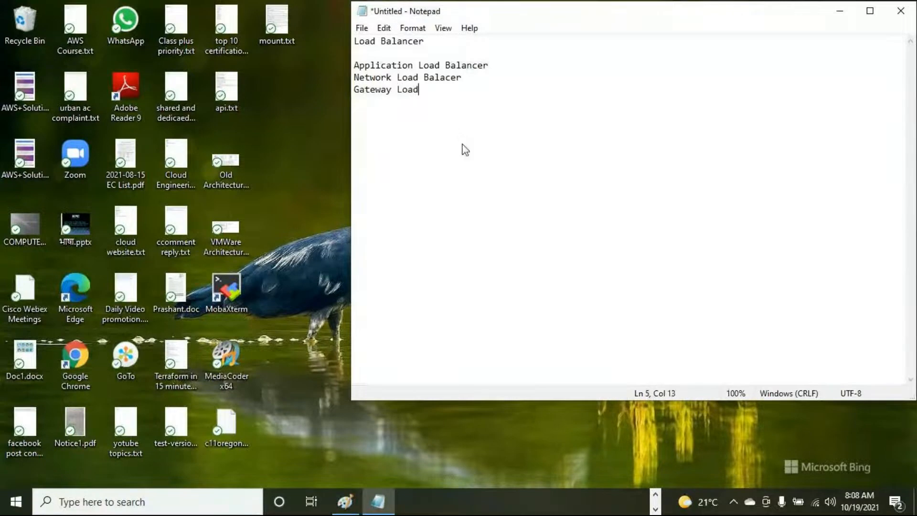
{"action": "key", "text": "Return"}
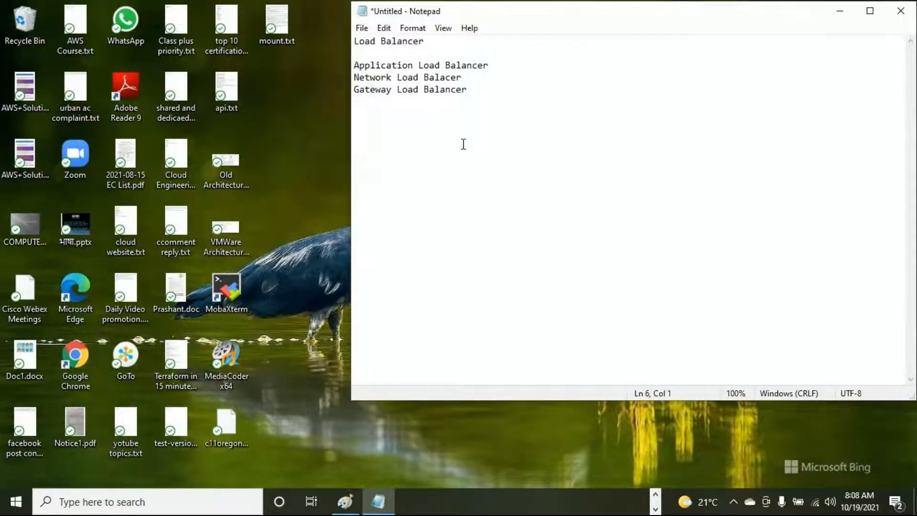
Step: Add the entry "Classic Load Balancer" below a blank line at the end of the list
{"action": "key", "text": "Return"}
{"action": "type", "text": "Class"}
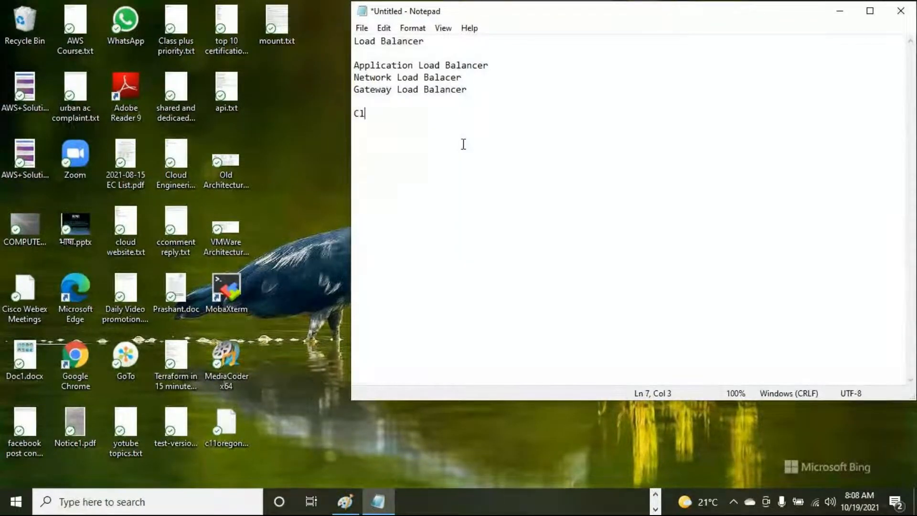
{"action": "key", "text": "BackSpace"}
{"action": "key", "text": "BackSpace"}
{"action": "type", "text": "sic Lad B"}
{"action": "key", "text": "BackSpace"}
{"action": "key", "text": "BackSpace"}
{"action": "key", "text": "BackSpace"}
{"action": "type", "text": "ad B"}
{"action": "key", "text": "BackSpace"}
{"action": "key", "text": "BackSpace"}
{"action": "key", "text": "BackSpace"}
{"action": "key", "text": "BackSpace"}
{"action": "key", "text": "BackSpace"}
{"action": "type", "text": "oa"}
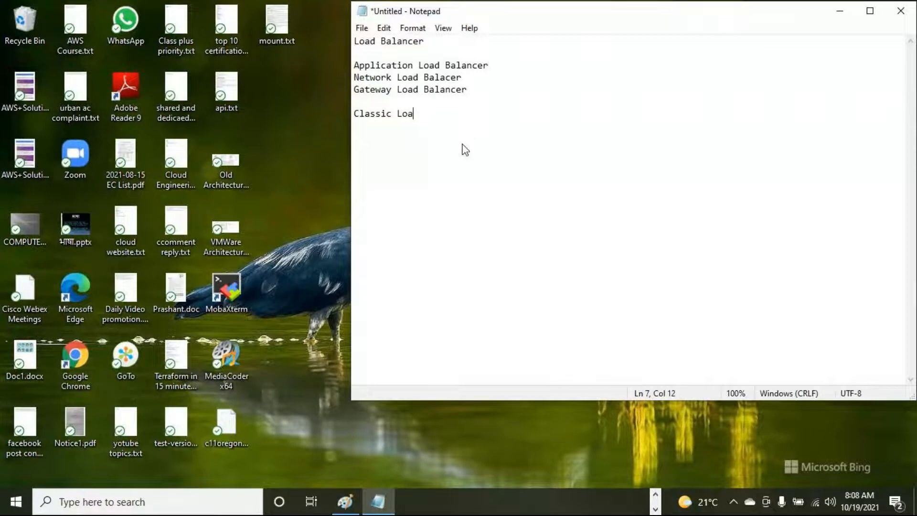
{"action": "type", "text": "d Balancer"}
Step: Annotate the Application Load Balancer entry with "- http or https, header based options"
{"action": "key", "text": "Home"}
{"action": "key", "text": "Up"}
{"action": "key", "text": "Up"}
{"action": "key", "text": "Up"}
{"action": "key", "text": "Up"}
{"action": "left_click", "coordinate": [509, 64]}
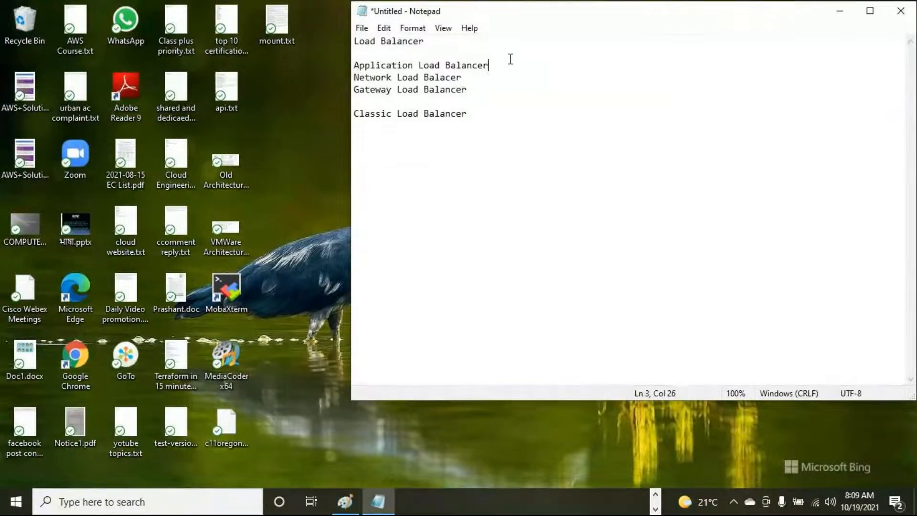
{"action": "type", "text": "- http or https"}
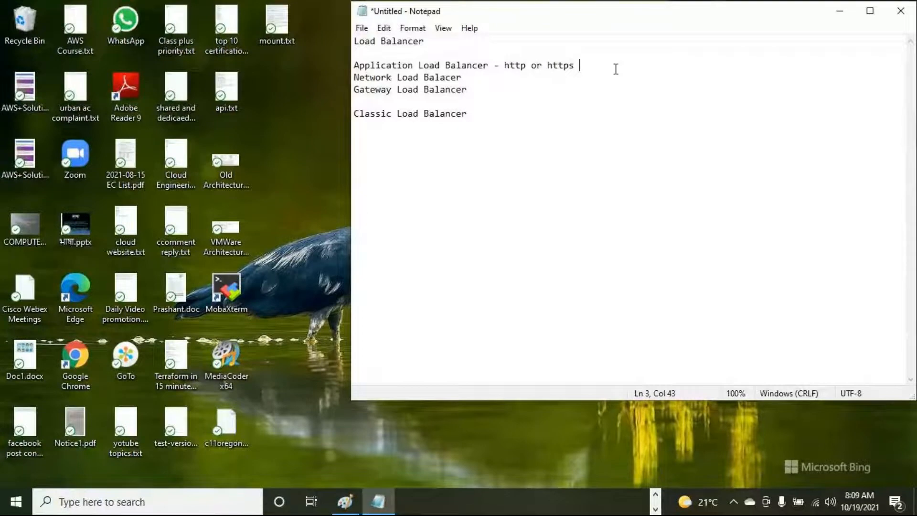
{"action": "key", "text": "BackSpace"}
{"action": "type", "text": ", header based options"}
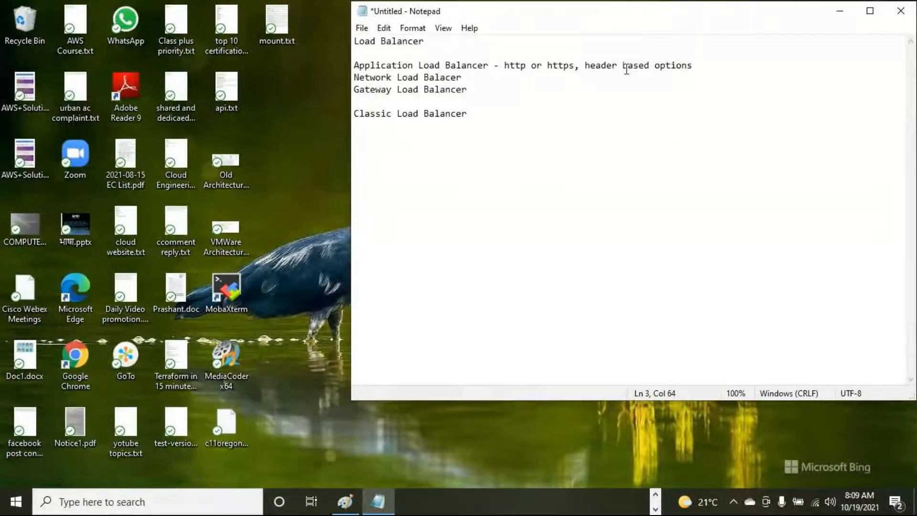
{"action": "left_click", "coordinate": [654, 497]}
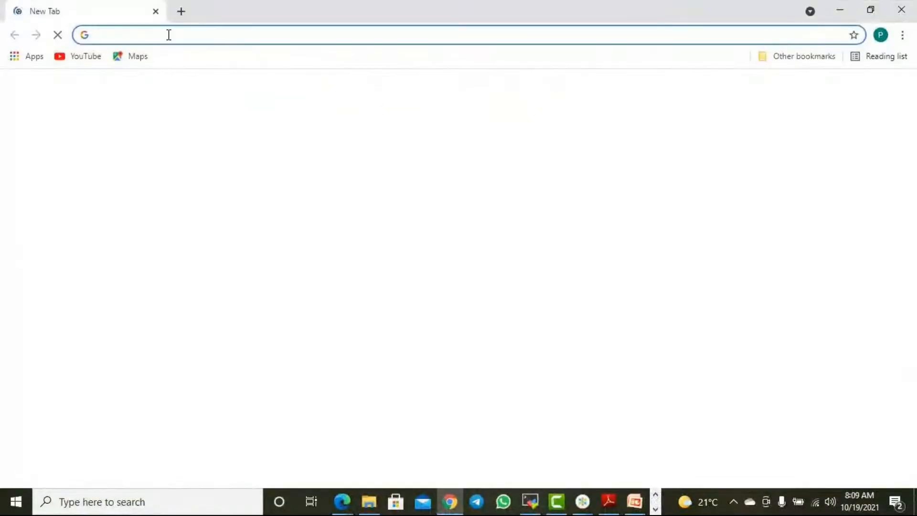
{"action": "left_click", "coordinate": [168, 35]}
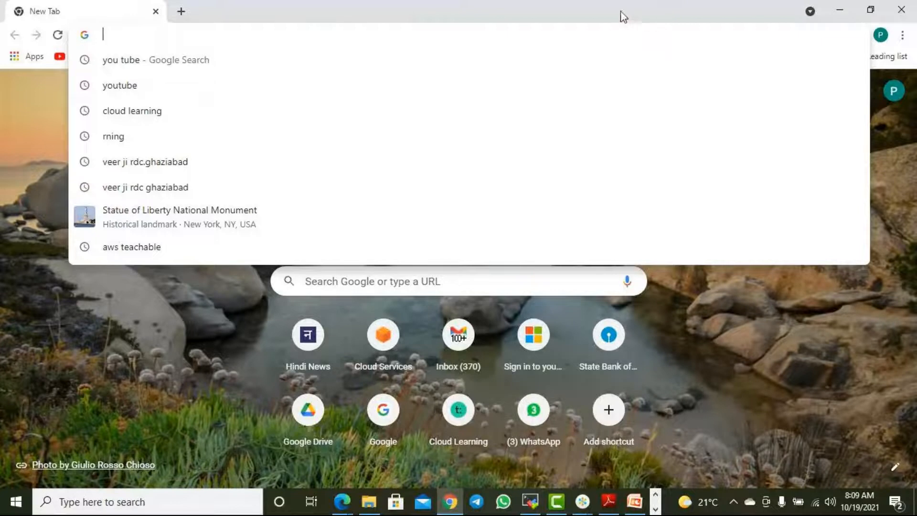
{"action": "left_click", "coordinate": [900, 11]}
Step: Close the InPrivate Gmail window and switch to the Edge window with the AWS EC2 dashboard
{"action": "mouse_move", "coordinate": [341, 502]}
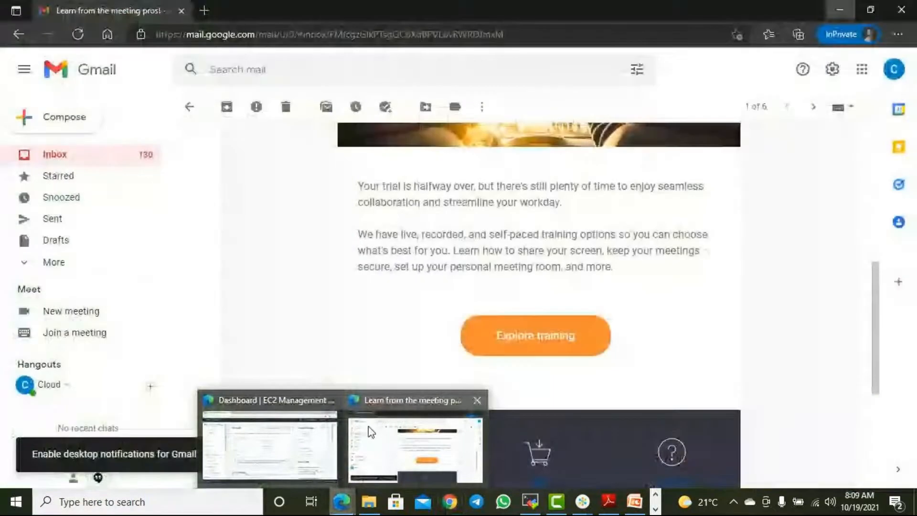
{"action": "left_click", "coordinate": [362, 431]}
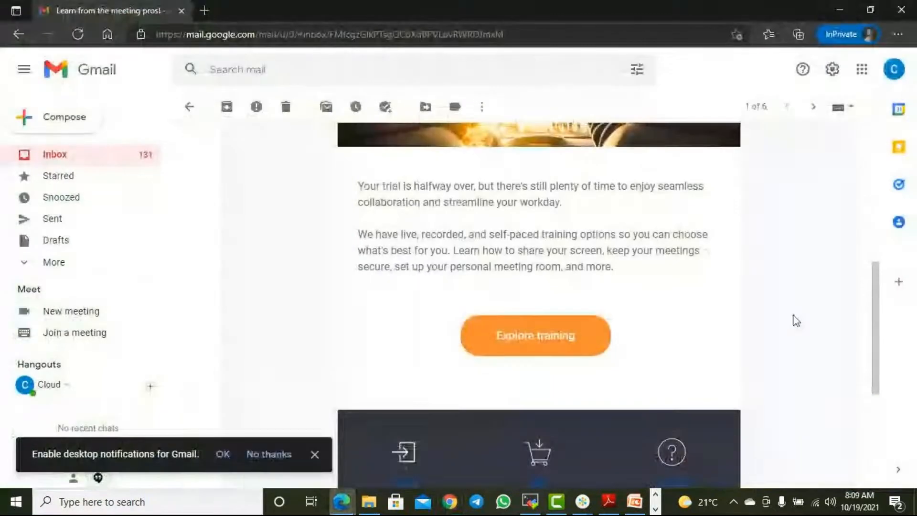
{"action": "left_click", "coordinate": [901, 11]}
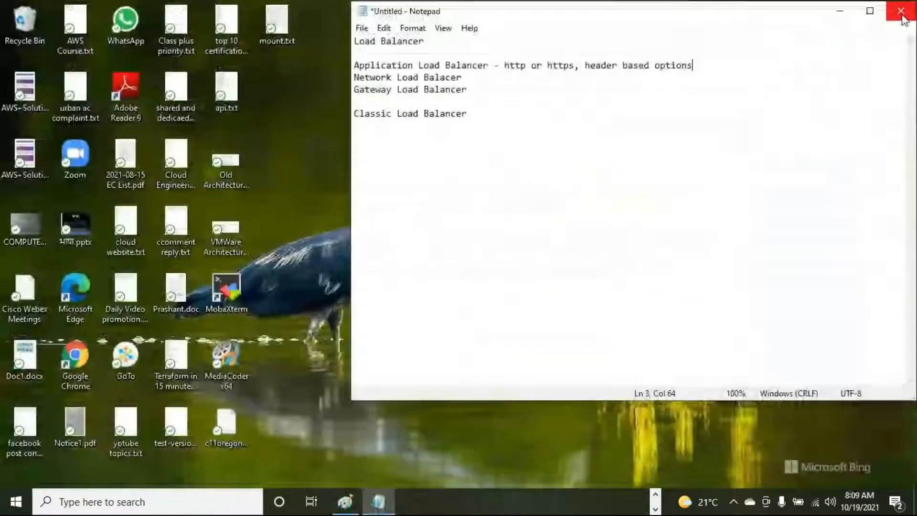
{"action": "left_click", "coordinate": [656, 495]}
{"action": "left_click", "coordinate": [343, 500]}
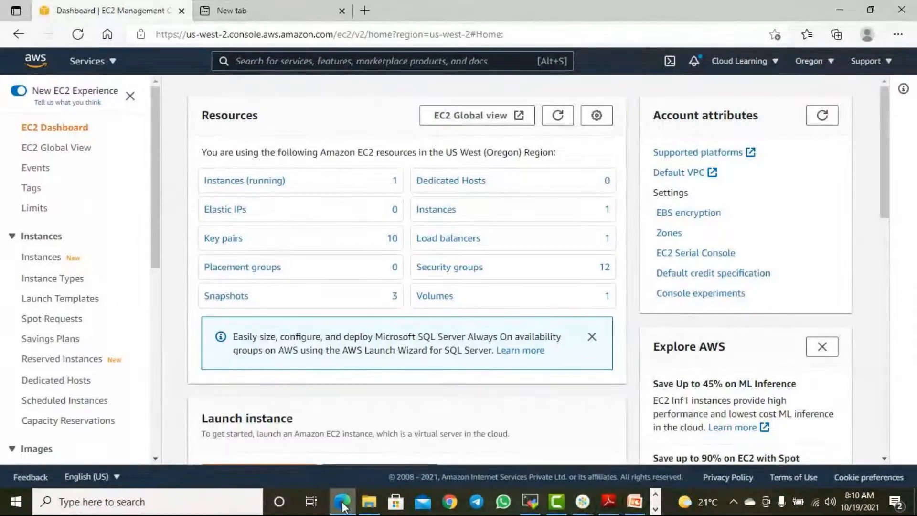
{"action": "mouse_move", "coordinate": [342, 503]}
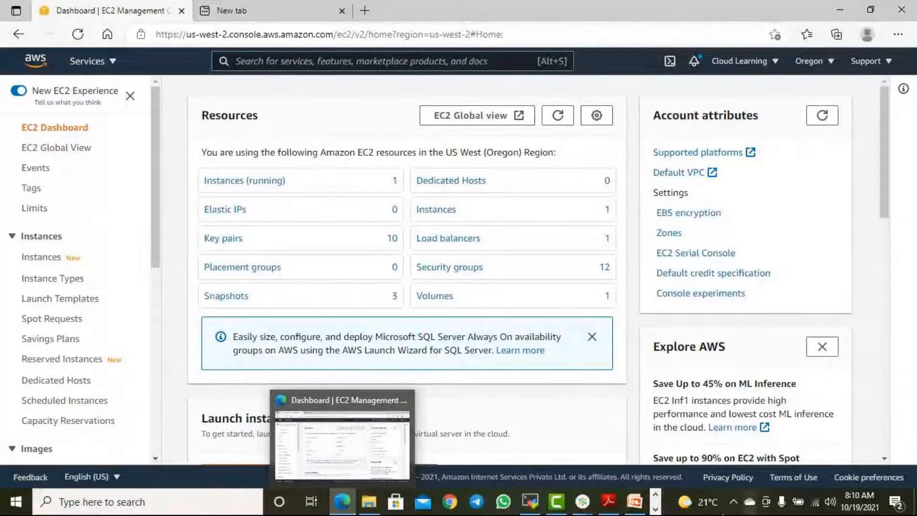
Step: Return to the Notepad notes and append ", slow compare to Network load balancer" to the Application Load Balancer line
{"action": "left_click", "coordinate": [656, 509]}
{"action": "left_click", "coordinate": [377, 501]}
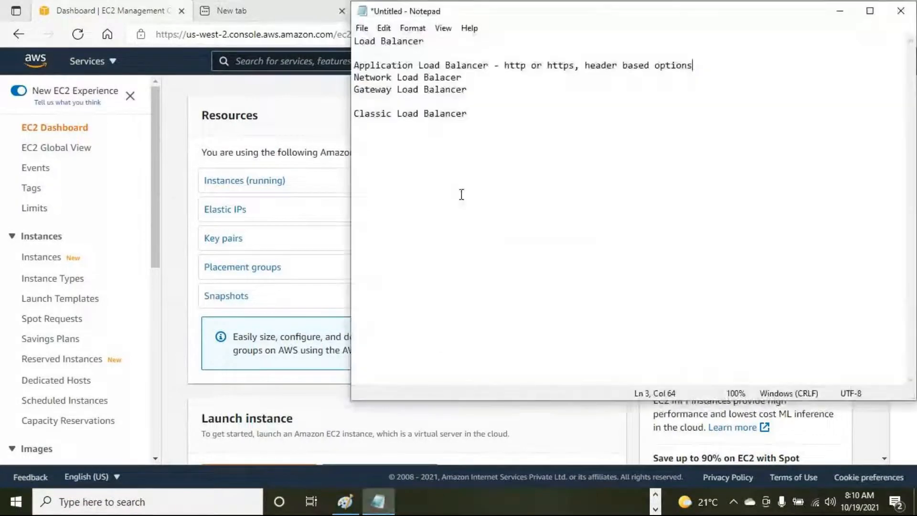
{"action": "type", "text": ", "}
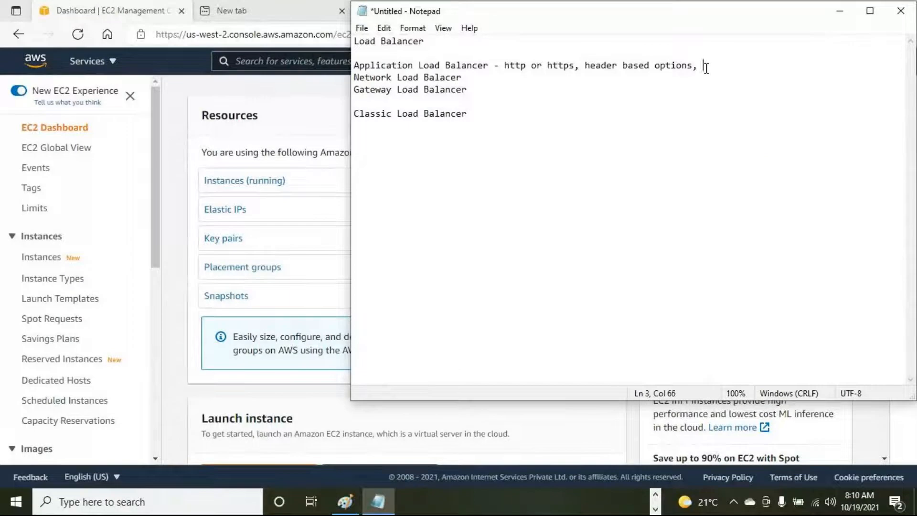
{"action": "type", "text": "slow compare to Network load balancer"}
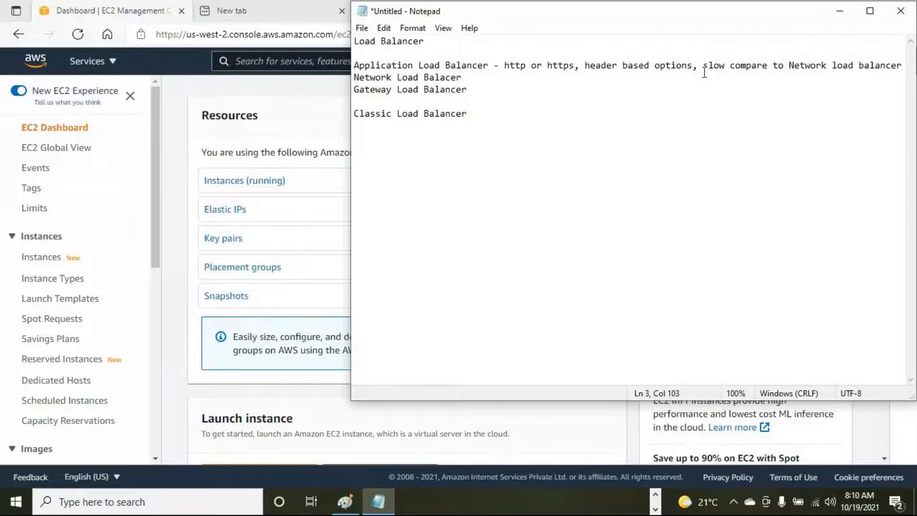
Step: Review the load balancer diagram in Paint and the "http or https" note on the Application Load Balancer line in Notepad
{"action": "left_click", "coordinate": [345, 501]}
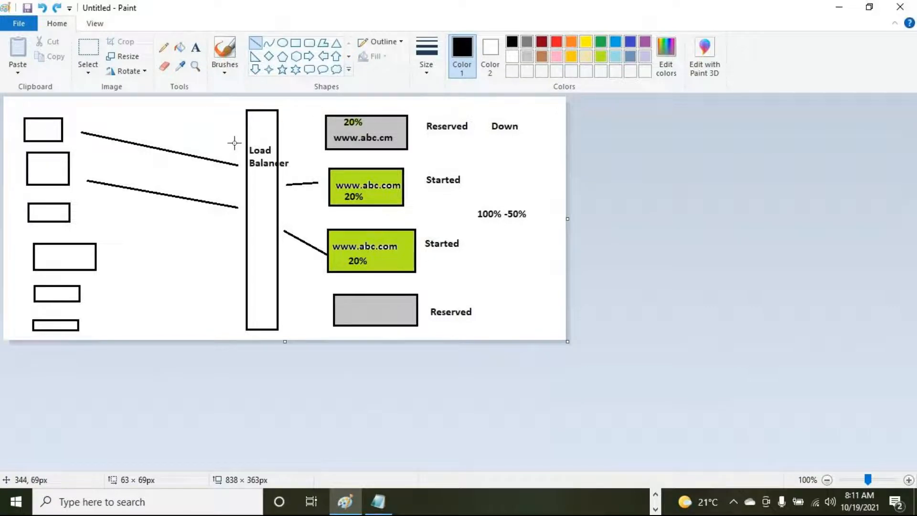
{"action": "left_click", "coordinate": [836, 9]}
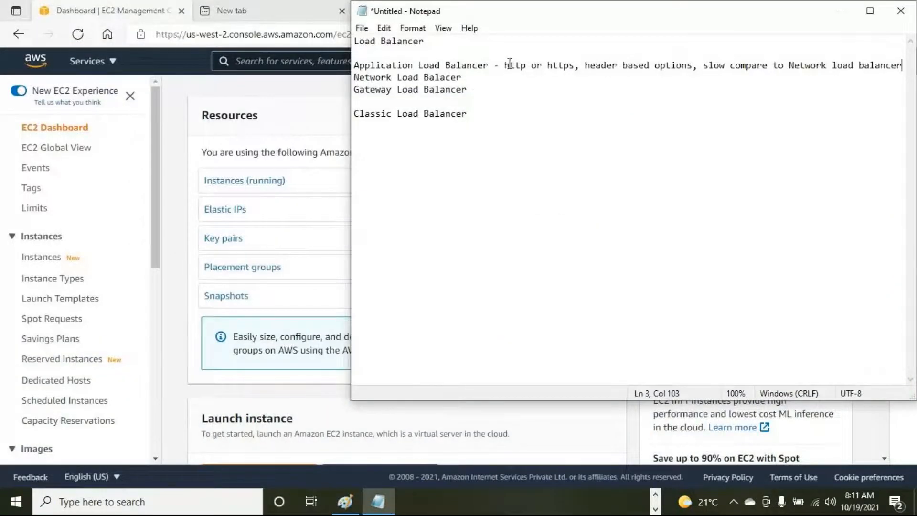
{"action": "left_click_drag", "start_coordinate": [510, 65], "coordinate": [573, 64]}
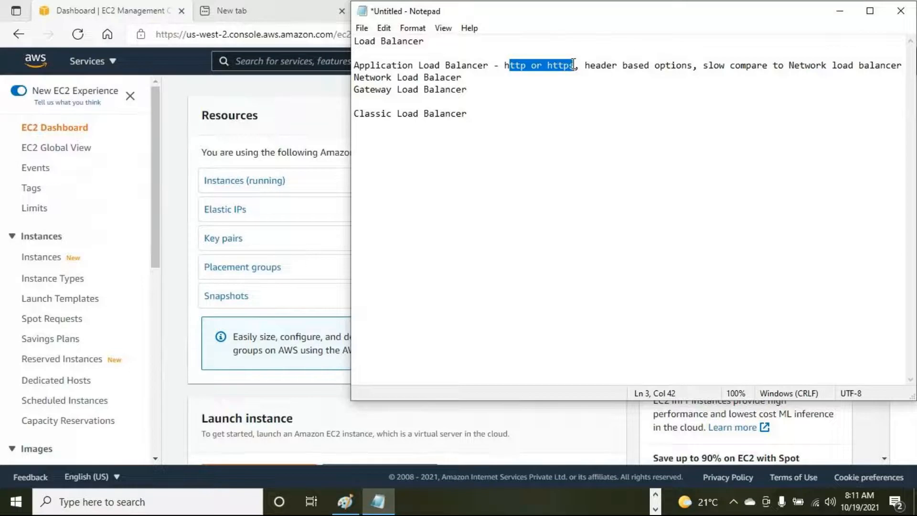
{"action": "left_click", "coordinate": [599, 77]}
{"action": "left_click_drag", "start_coordinate": [510, 65], "coordinate": [601, 63]}
{"action": "left_click_drag", "start_coordinate": [391, 65], "coordinate": [497, 63]}
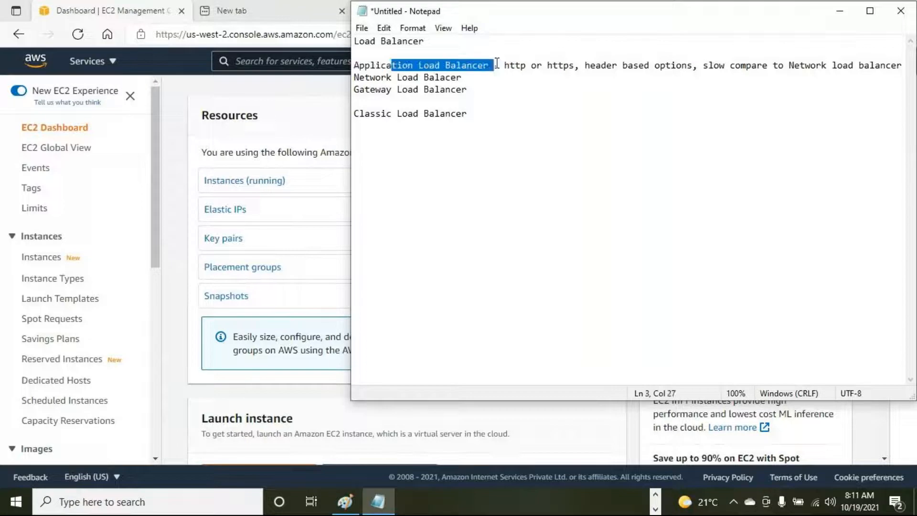
Step: Annotate the Network Load Balancer line with "- High Speed request manage", checking the load balancer diagram in Paint along the way
{"action": "left_click", "coordinate": [442, 79]}
{"action": "left_click", "coordinate": [468, 77]}
{"action": "type", "text": "-"}
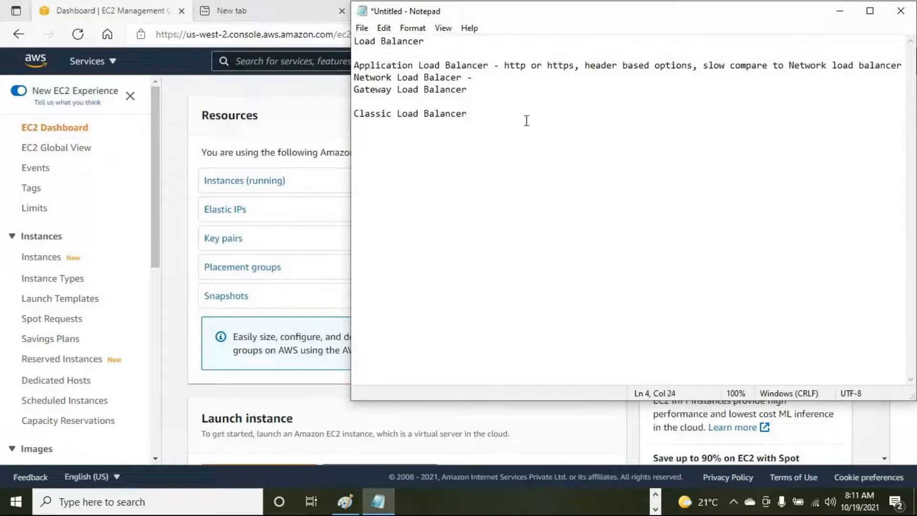
{"action": "left_click", "coordinate": [350, 504]}
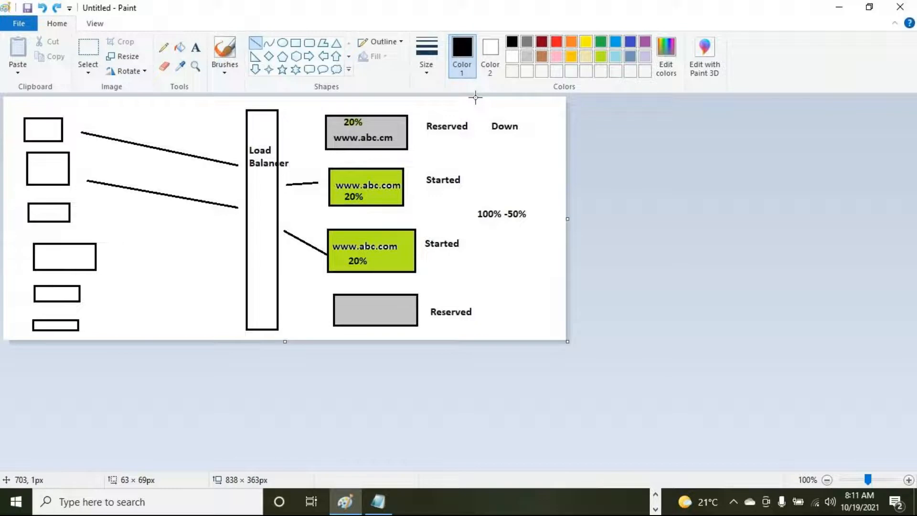
{"action": "left_click", "coordinate": [839, 7]}
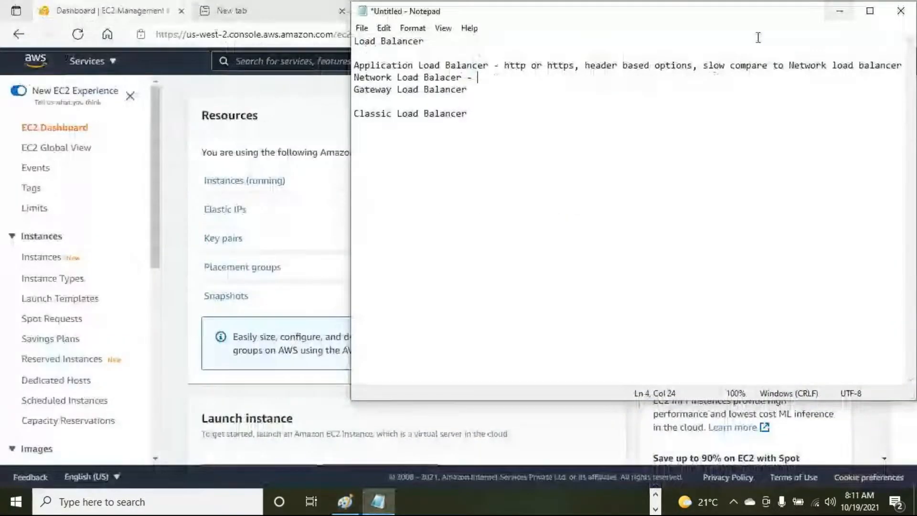
{"action": "type", "text": "High Speed "}
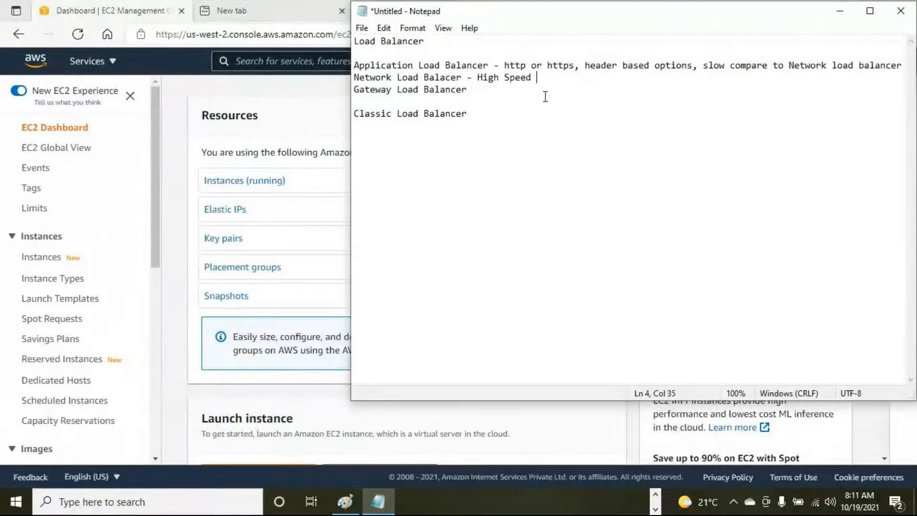
{"action": "type", "text": "request manage"}
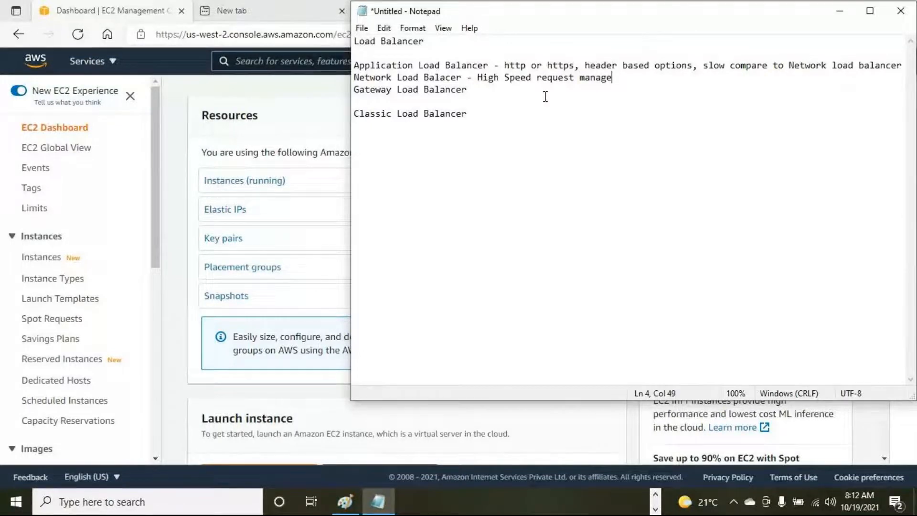
Step: Append "- On Prem" to the Gateway Load Balancer line and a dash to the Classic Load Balancer line
{"action": "left_click", "coordinate": [472, 86]}
{"action": "type", "text": "- On Prem"}
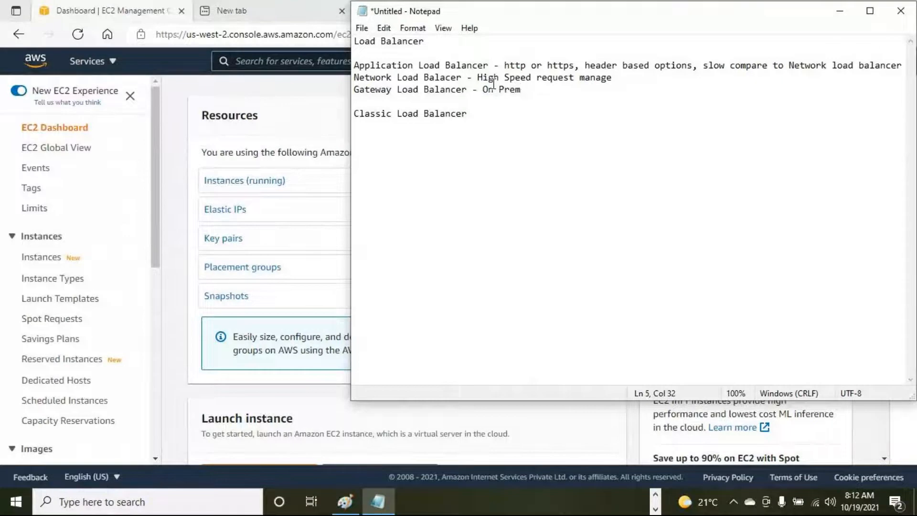
{"action": "left_click_drag", "start_coordinate": [548, 88], "coordinate": [354, 89]}
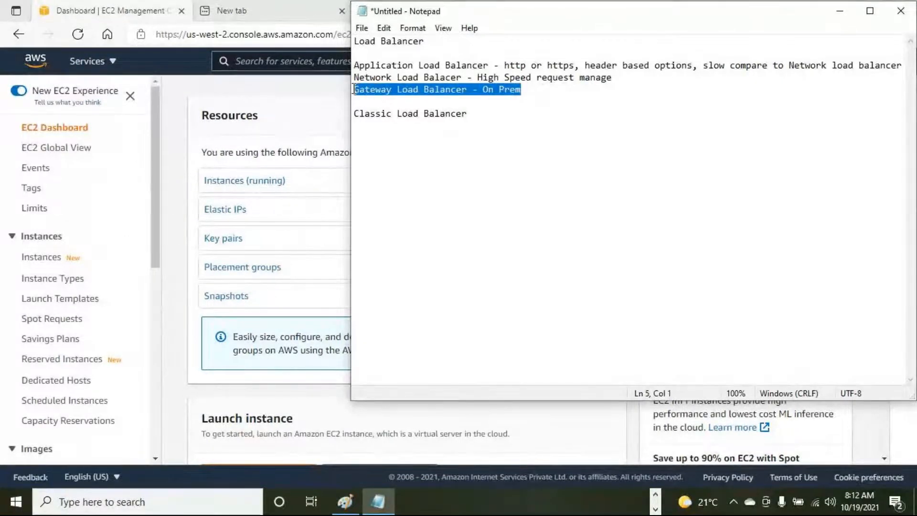
{"action": "left_click", "coordinate": [490, 127]}
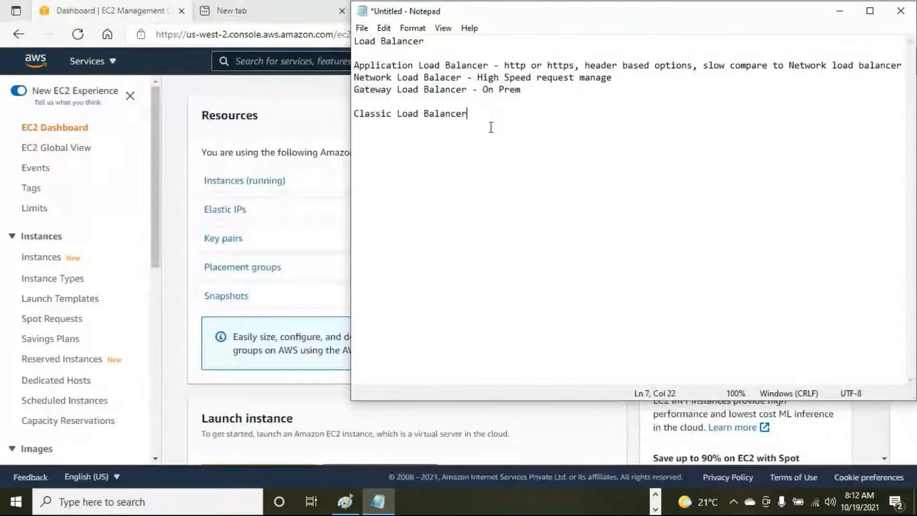
{"action": "type", "text": "-"}
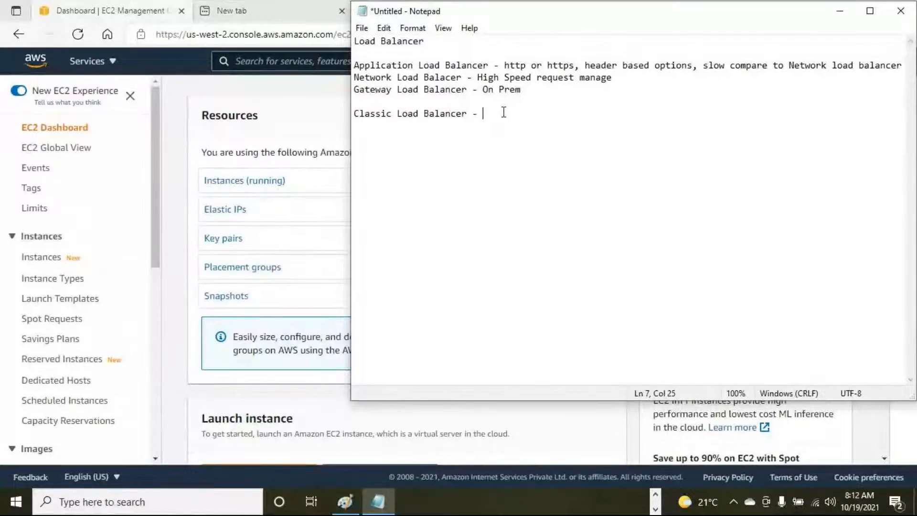
Step: Review the load balancer notes, comparing the Classic Load Balancer entry with the Application, Network and Gateway entries
{"action": "left_click_drag", "start_coordinate": [408, 76], "coordinate": [378, 64]}
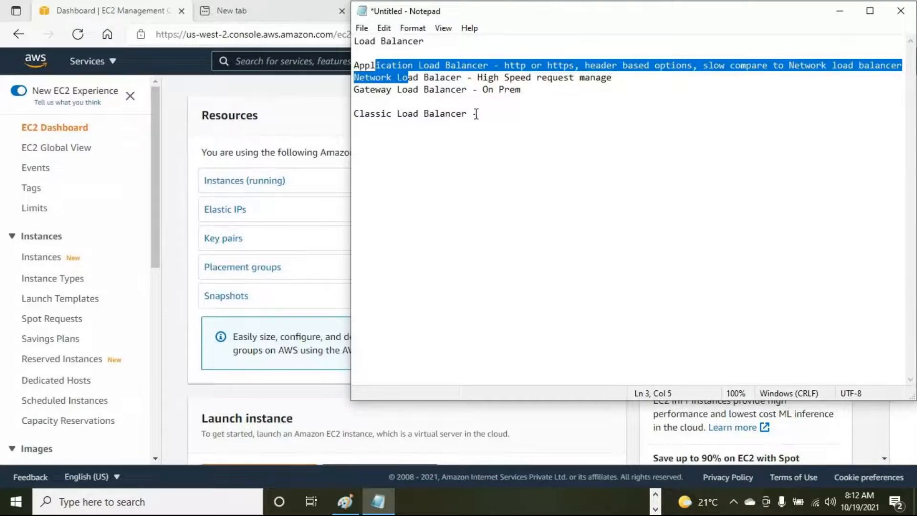
{"action": "left_click_drag", "start_coordinate": [476, 113], "coordinate": [487, 114]}
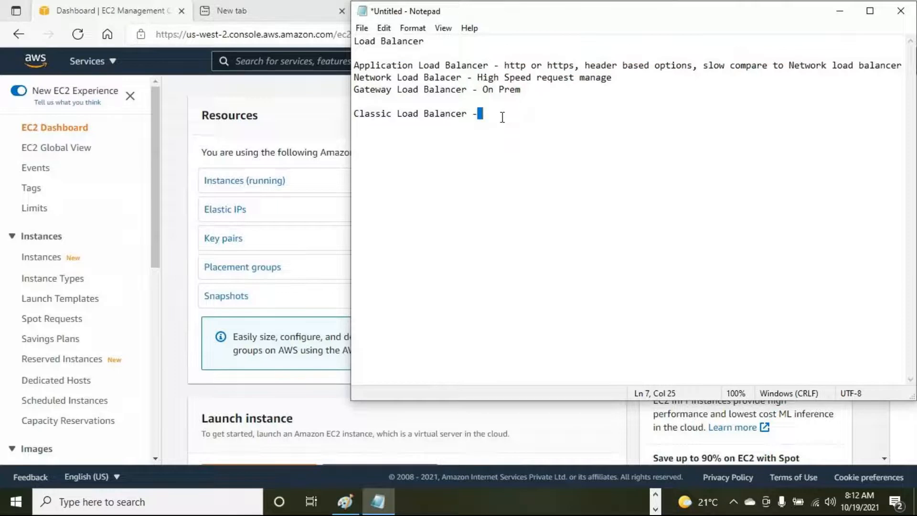
{"action": "left_click", "coordinate": [548, 120]}
{"action": "left_click_drag", "start_coordinate": [484, 63], "coordinate": [344, 71]}
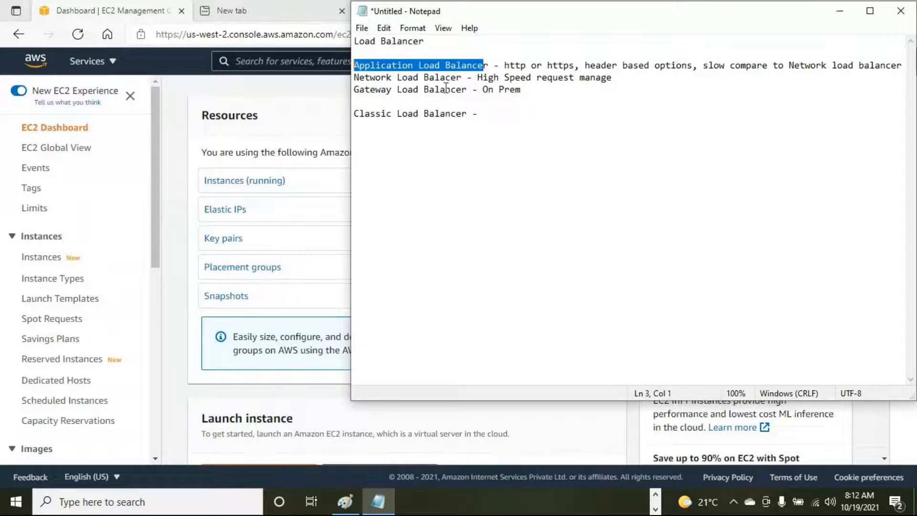
{"action": "left_click_drag", "start_coordinate": [462, 79], "coordinate": [360, 80]}
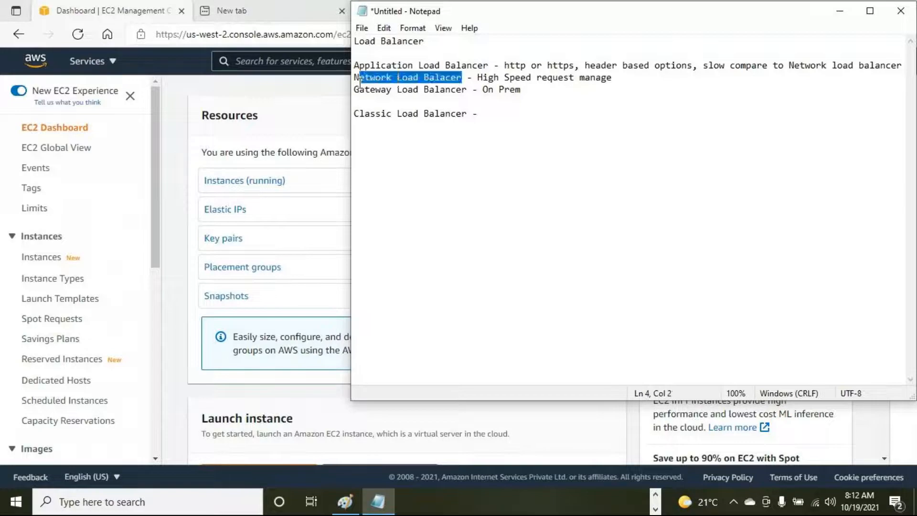
{"action": "left_click_drag", "start_coordinate": [475, 114], "coordinate": [371, 110]}
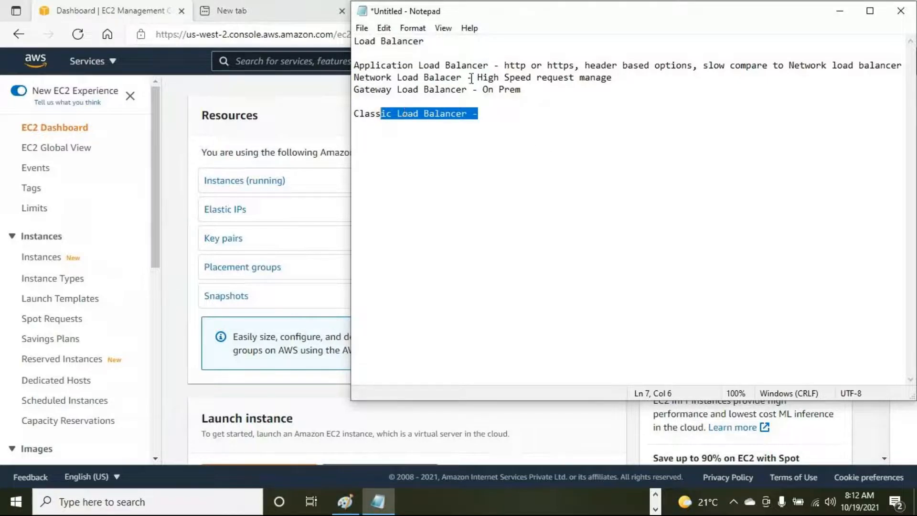
{"action": "left_click_drag", "start_coordinate": [470, 77], "coordinate": [350, 77]}
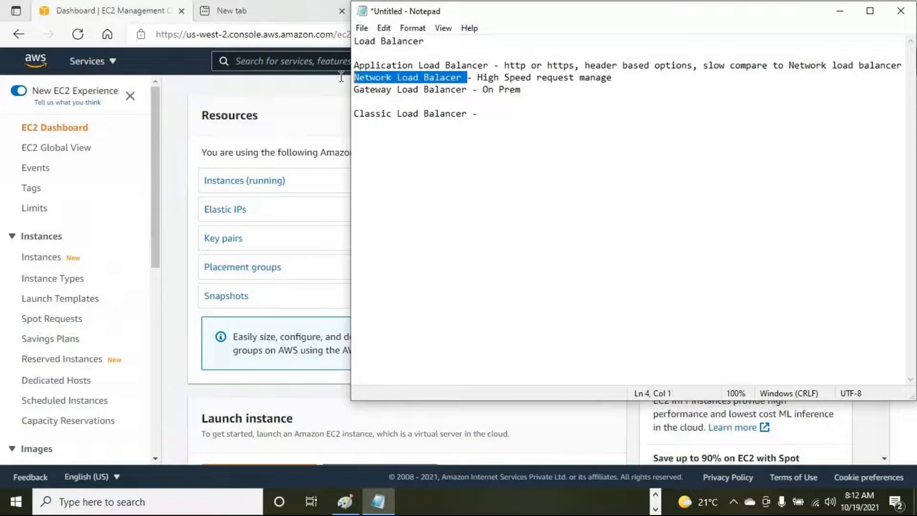
{"action": "left_click_drag", "start_coordinate": [488, 78], "coordinate": [371, 78]}
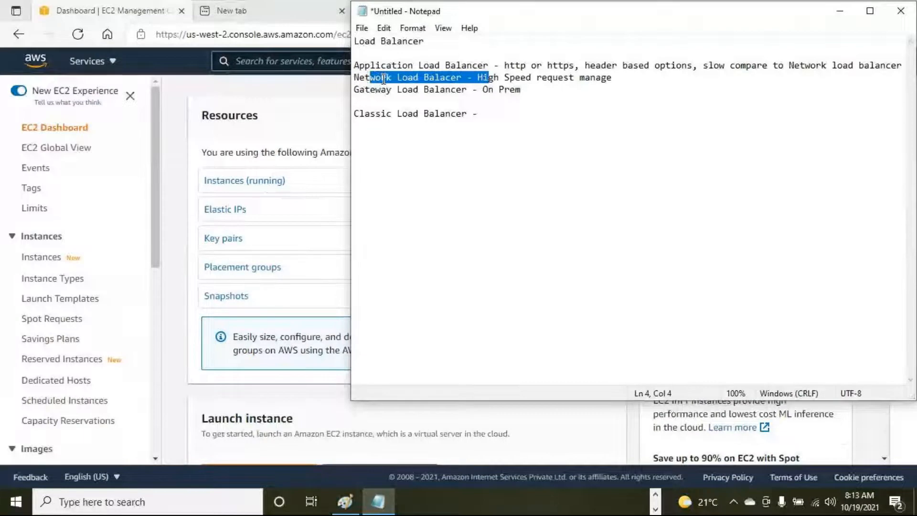
{"action": "left_click_drag", "start_coordinate": [478, 113], "coordinate": [352, 112]}
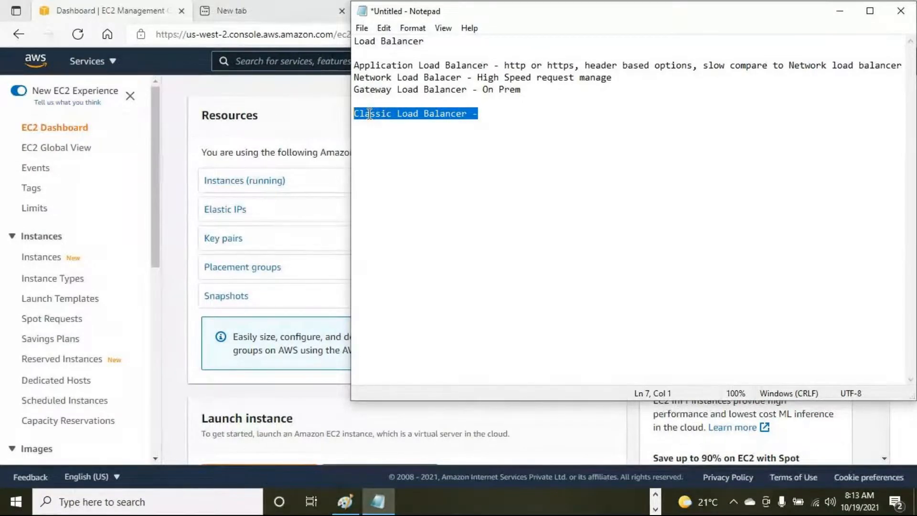
{"action": "left_click", "coordinate": [770, 179]}
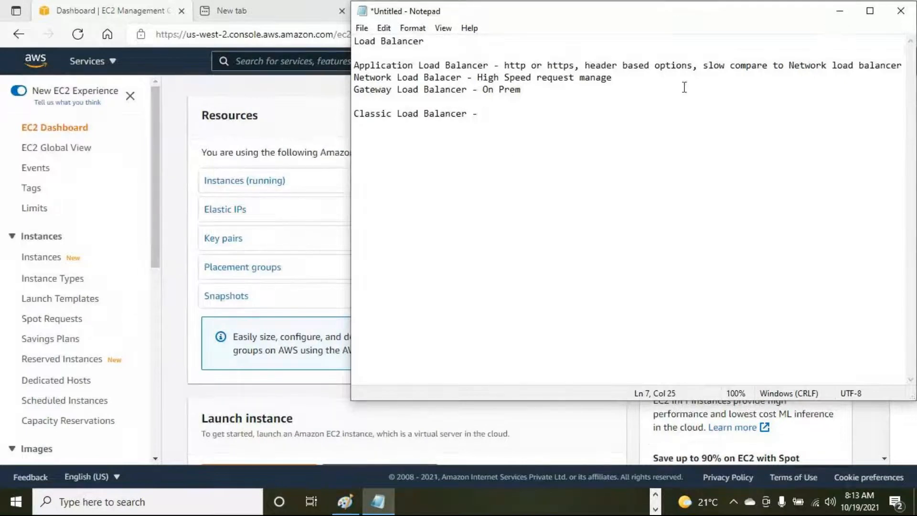
{"action": "left_click_drag", "start_coordinate": [478, 122], "coordinate": [337, 104]}
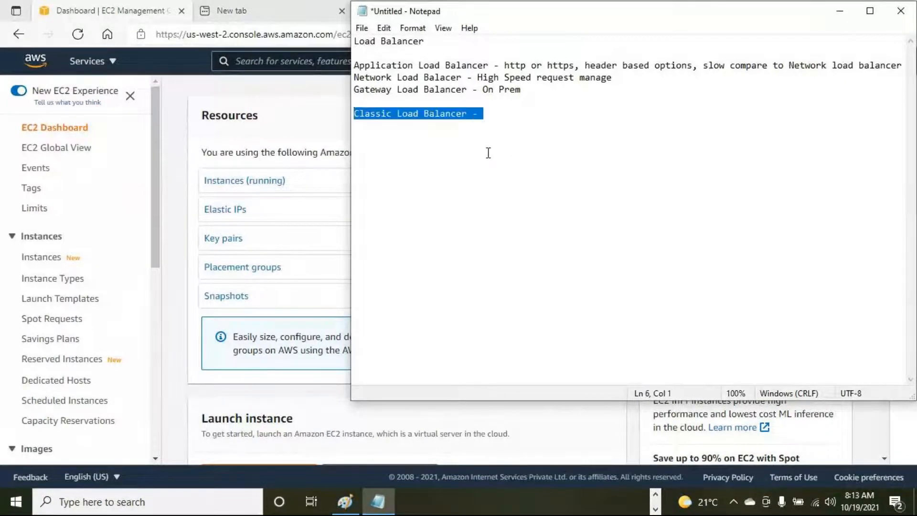
{"action": "left_click_drag", "start_coordinate": [533, 94], "coordinate": [353, 67]}
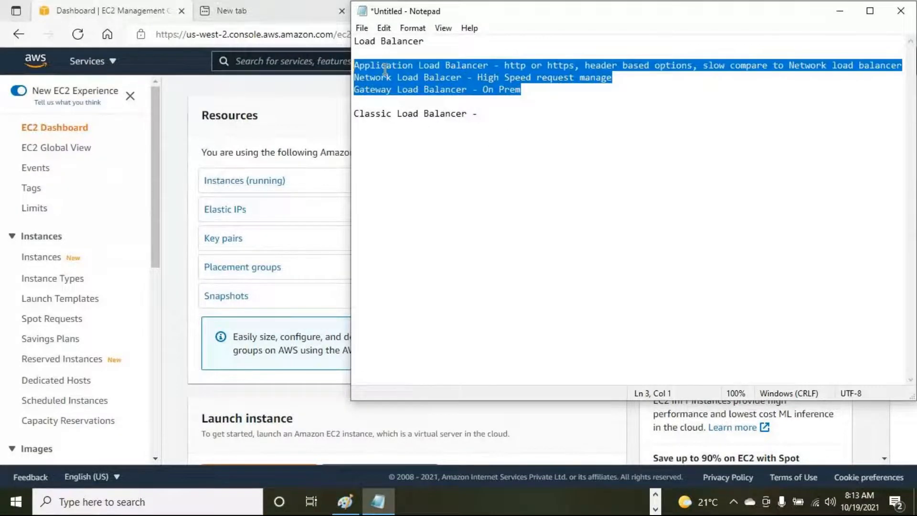
Step: Minimize the notes to return to the EC2 console in Edge and open the Instances list
{"action": "left_click", "coordinate": [839, 11]}
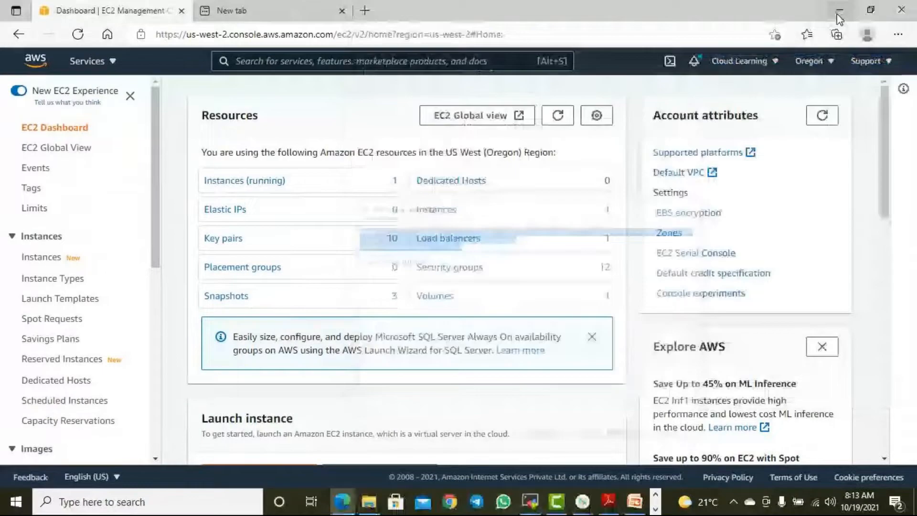
{"action": "scroll", "coordinate": [60, 205], "scroll_direction": "down", "scroll_amount": 3}
{"action": "scroll", "coordinate": [81, 210], "scroll_direction": "up", "scroll_amount": 3}
{"action": "left_click", "coordinate": [36, 259]}
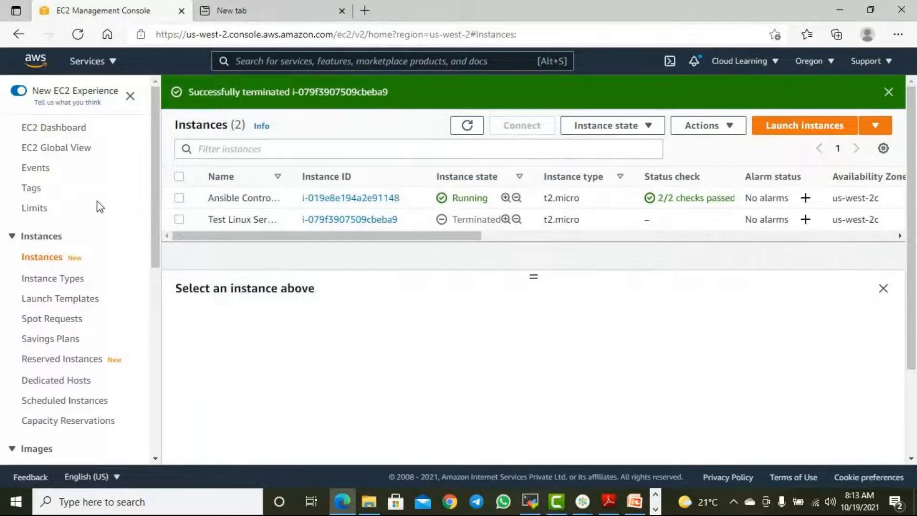
Step: Copy the Ansible Control Node instance's public IPv4 address and load it in the other browser tab to check for a web page
{"action": "left_click", "coordinate": [180, 198]}
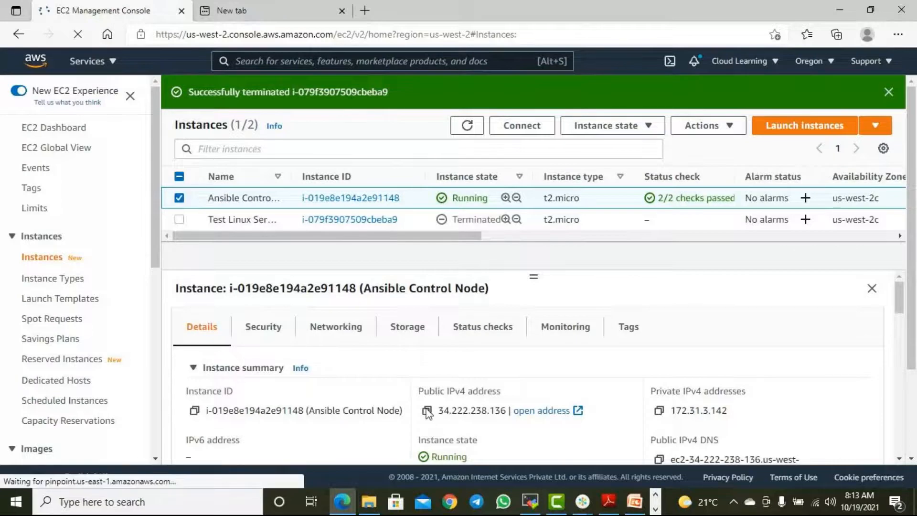
{"action": "left_click", "coordinate": [279, 12]}
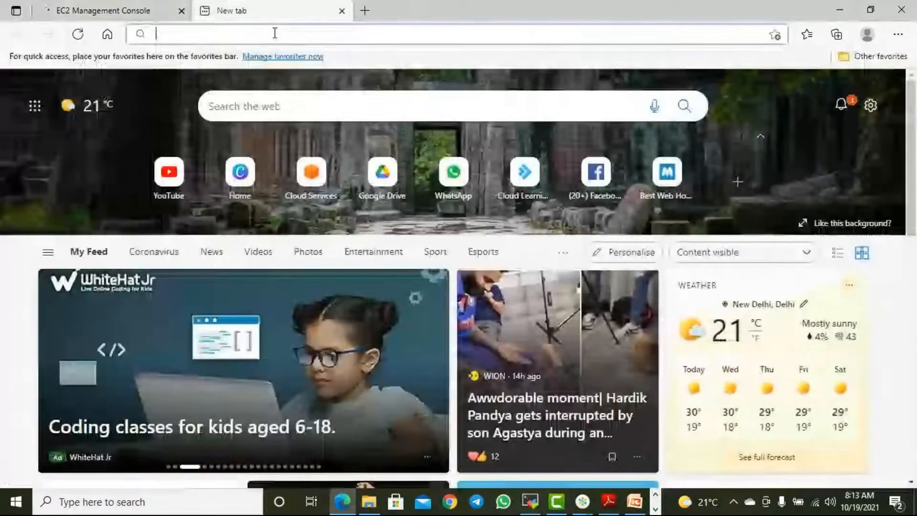
{"action": "left_click", "coordinate": [275, 33]}
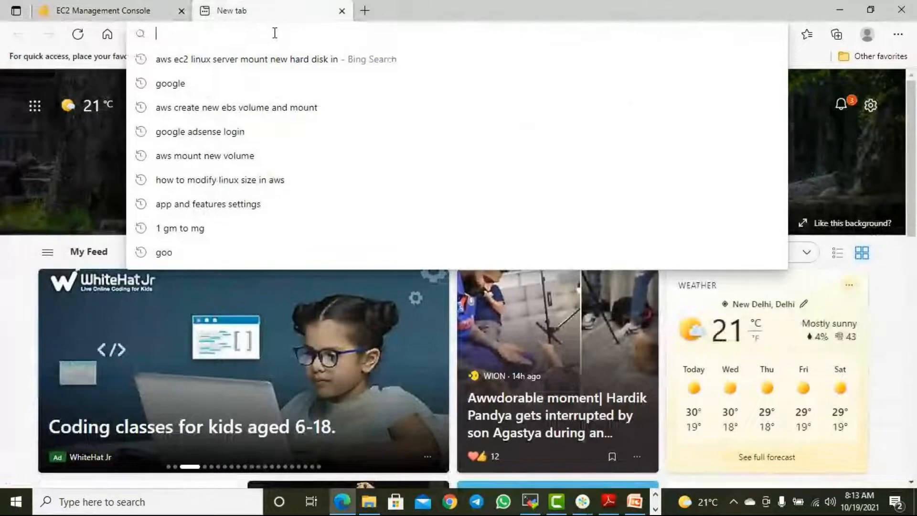
{"action": "left_click", "coordinate": [110, 11]}
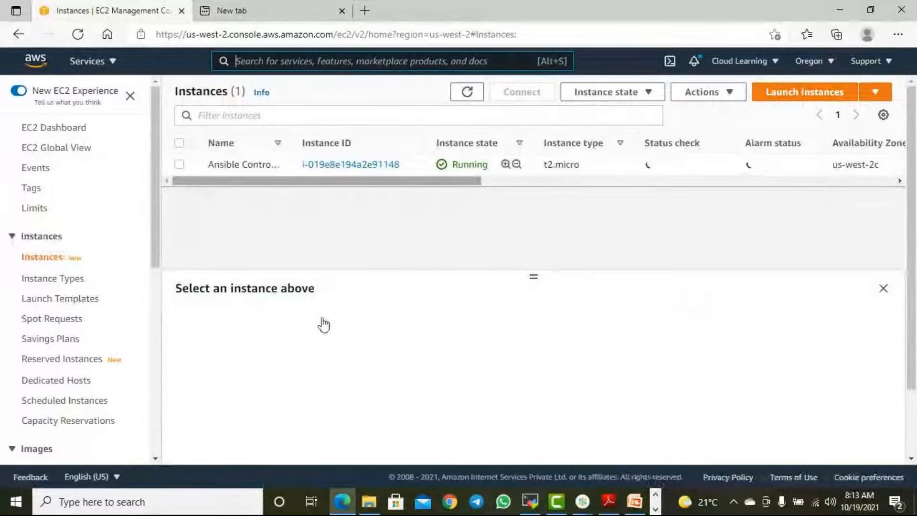
{"action": "left_click", "coordinate": [426, 411]}
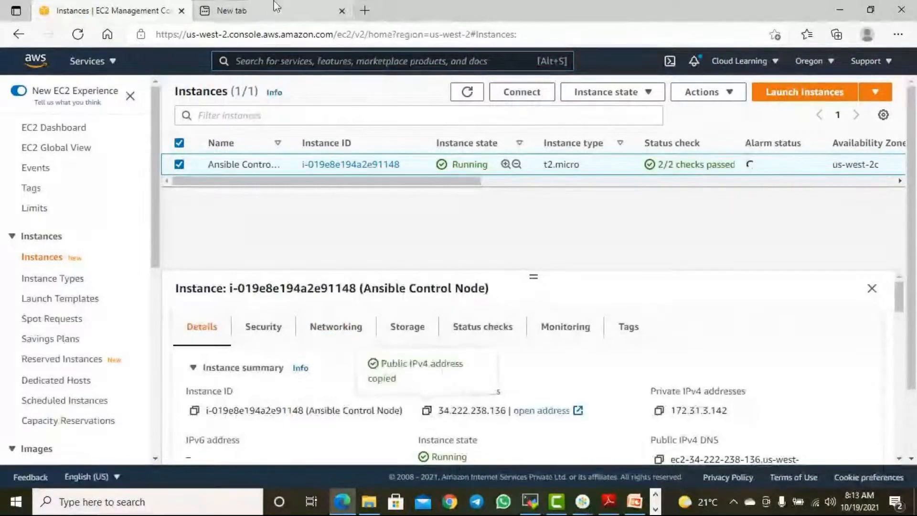
{"action": "left_click", "coordinate": [275, 7]}
{"action": "left_click", "coordinate": [262, 32]}
{"action": "key", "text": "ctrl+v"}
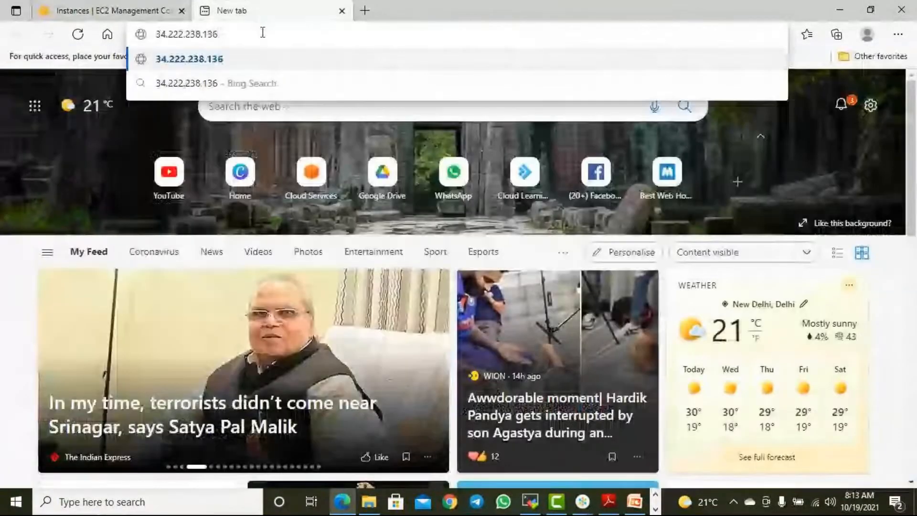
{"action": "key", "text": "Return"}
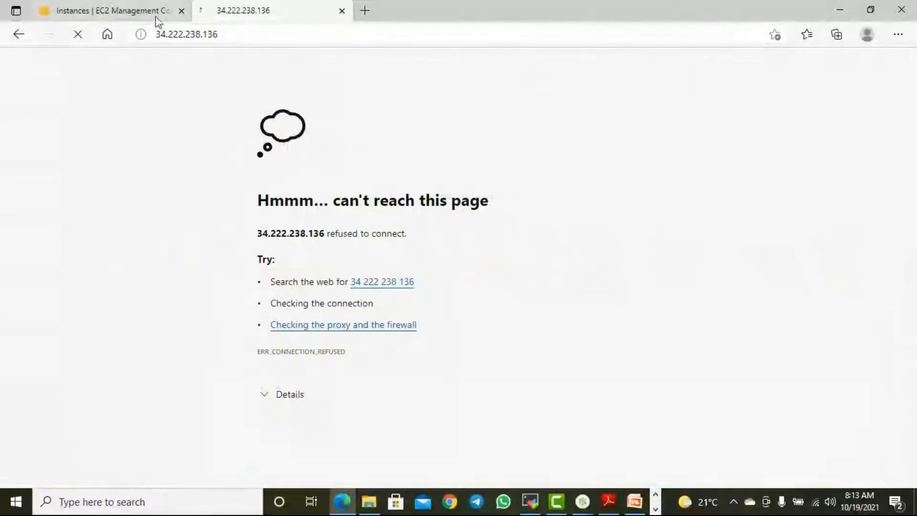
Step: Return to the EC2 console, open the AMIs list and start launching an instance from First Web Server AMI
{"action": "left_click", "coordinate": [144, 13]}
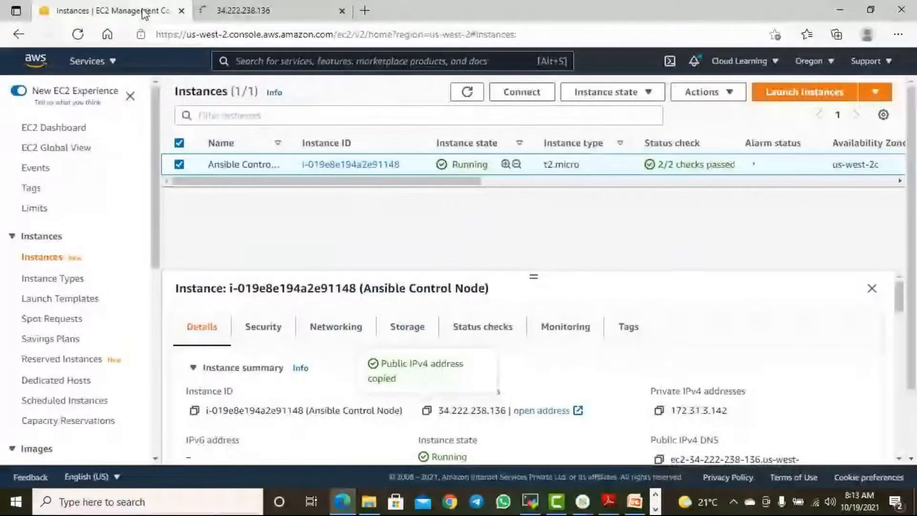
{"action": "left_click", "coordinate": [79, 260]}
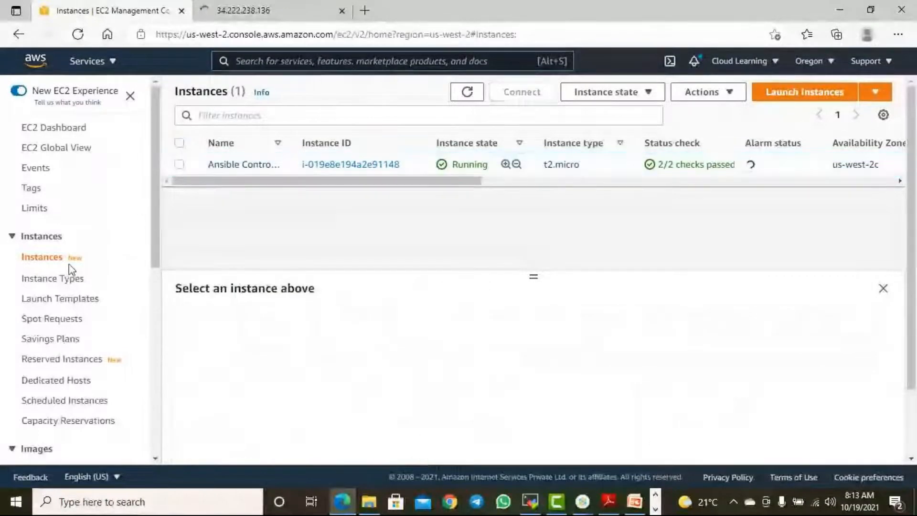
{"action": "scroll", "coordinate": [58, 253], "scroll_direction": "down", "scroll_amount": 1}
{"action": "scroll", "coordinate": [30, 349], "scroll_direction": "down", "scroll_amount": 1}
{"action": "left_click", "coordinate": [30, 353]}
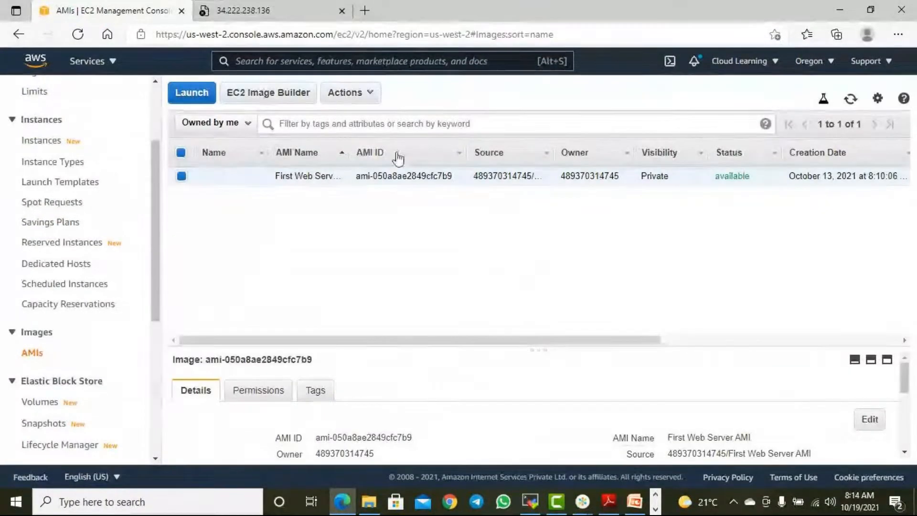
{"action": "left_click", "coordinate": [206, 94]}
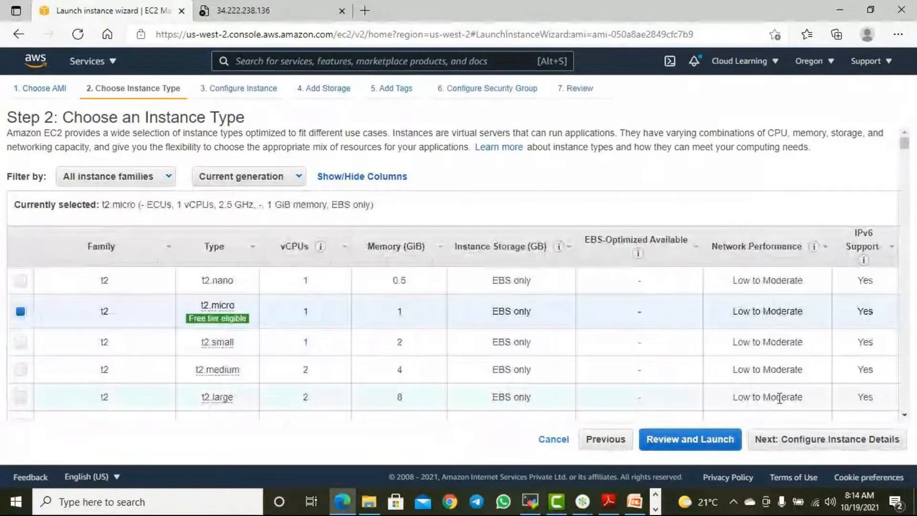
Step: Keep the t2.micro instance type, set the number of instances to 3 and continue to the storage settings
{"action": "left_click", "coordinate": [827, 440]}
{"action": "mouse_move", "coordinate": [193, 173]}
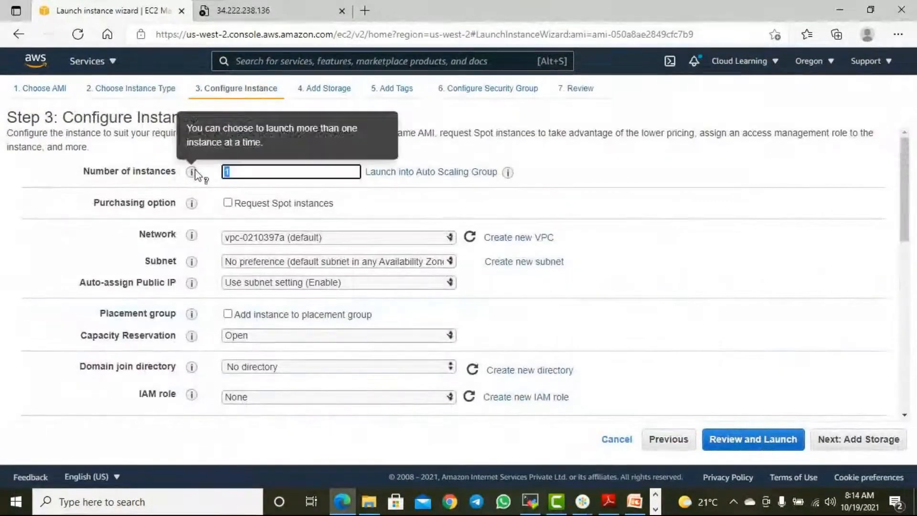
{"action": "scroll", "coordinate": [701, 294], "scroll_direction": "down", "scroll_amount": 3}
{"action": "scroll", "coordinate": [714, 304], "scroll_direction": "down", "scroll_amount": 6}
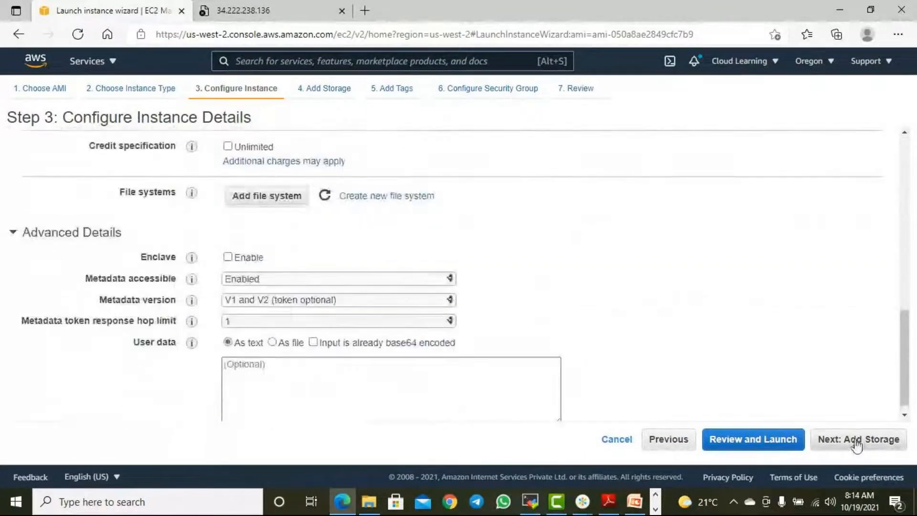
{"action": "left_click", "coordinate": [855, 438]}
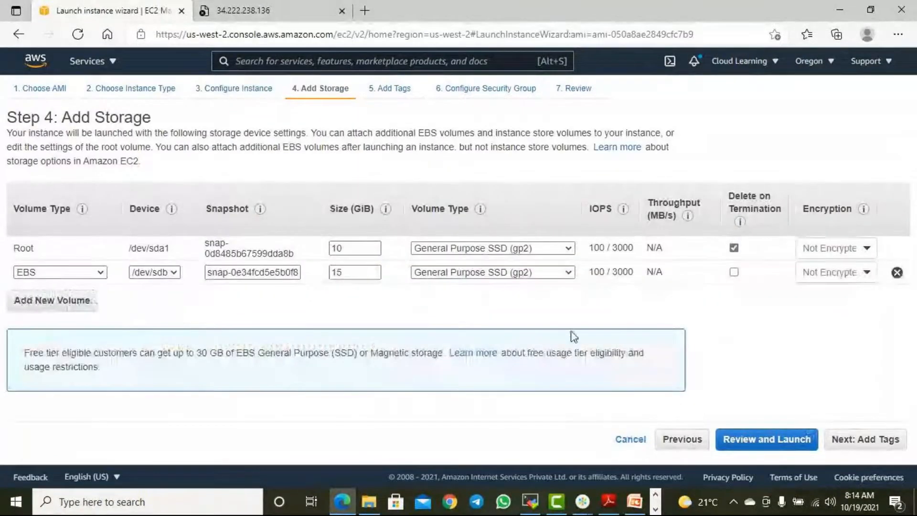
Step: Accept the default storage volumes and add a tag with key Name and value Web Server
{"action": "left_click", "coordinate": [865, 439]}
{"action": "left_click", "coordinate": [29, 313]}
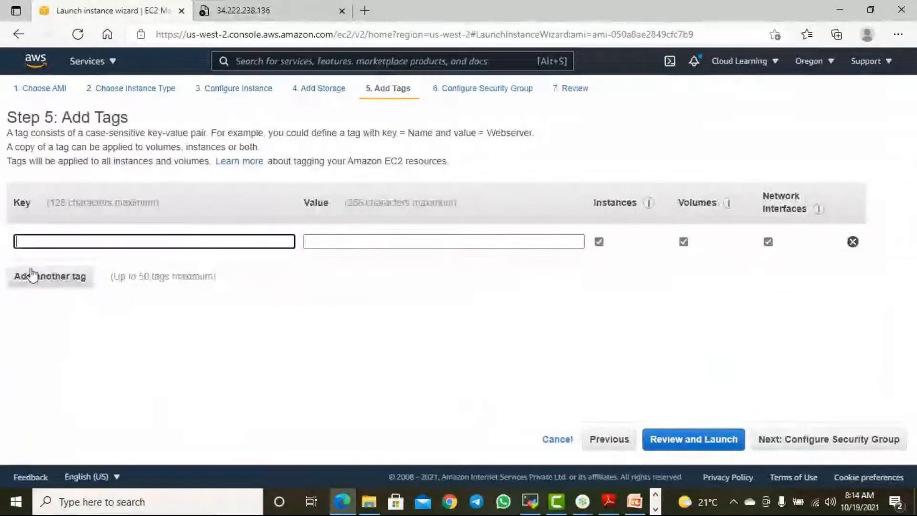
{"action": "type", "text": "Name"}
{"action": "key", "text": "Tab"}
{"action": "type", "text": "Web Server"}
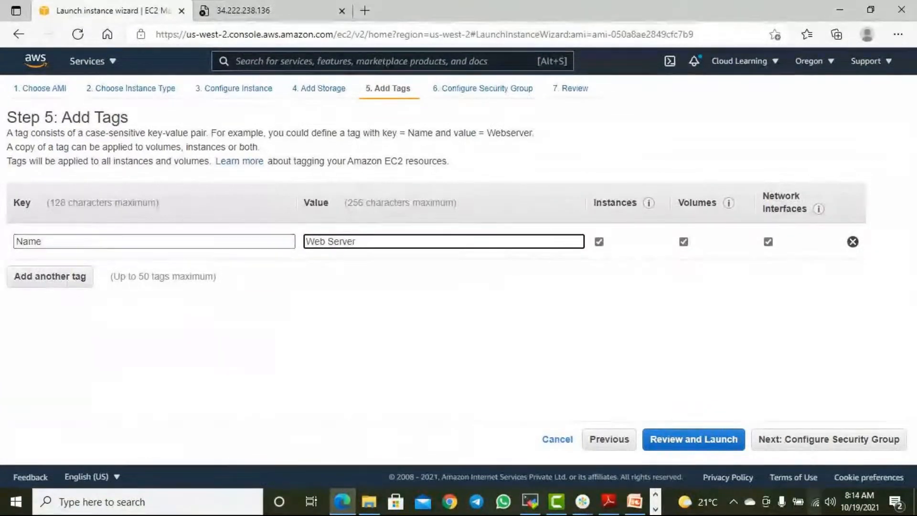
Step: Assign the existing Linux SG security group to the instances and proceed to the launch review
{"action": "left_click", "coordinate": [817, 440]}
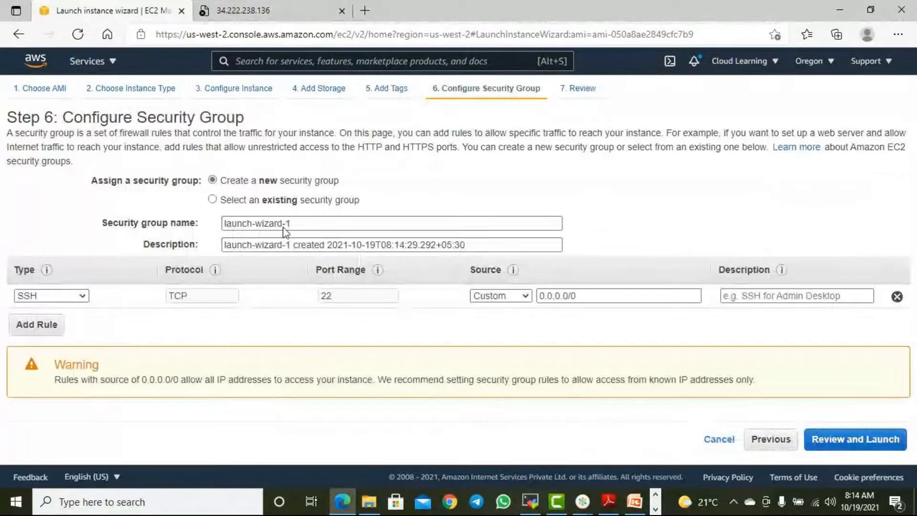
{"action": "left_click", "coordinate": [280, 201]}
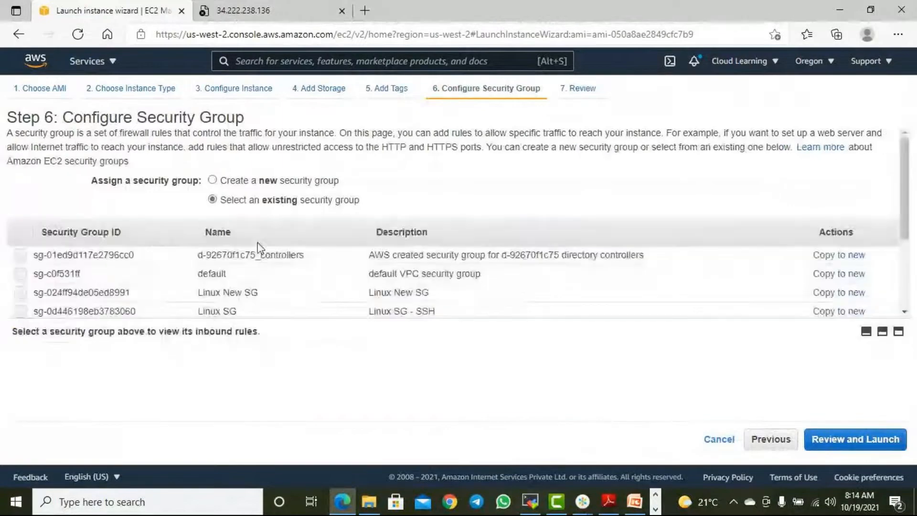
{"action": "left_click", "coordinate": [437, 310]}
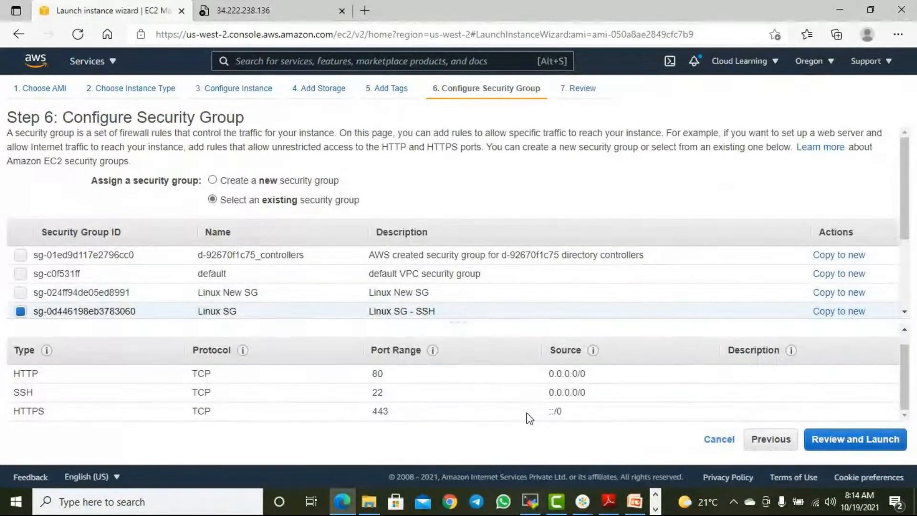
{"action": "left_click", "coordinate": [880, 440]}
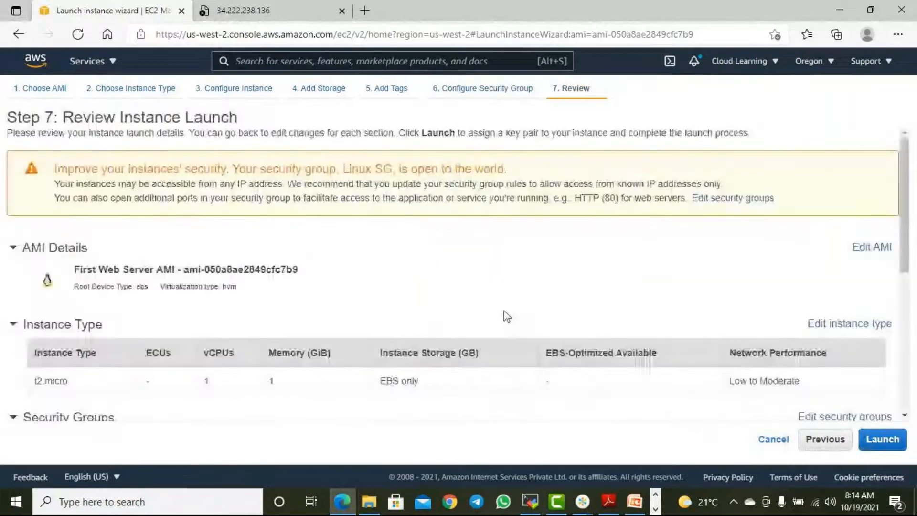
Step: Launch the instances with an existing key pair, acknowledging access to its private key file, and open the Instances list
{"action": "scroll", "coordinate": [501, 315], "scroll_direction": "down", "scroll_amount": 6}
{"action": "left_click", "coordinate": [882, 439]}
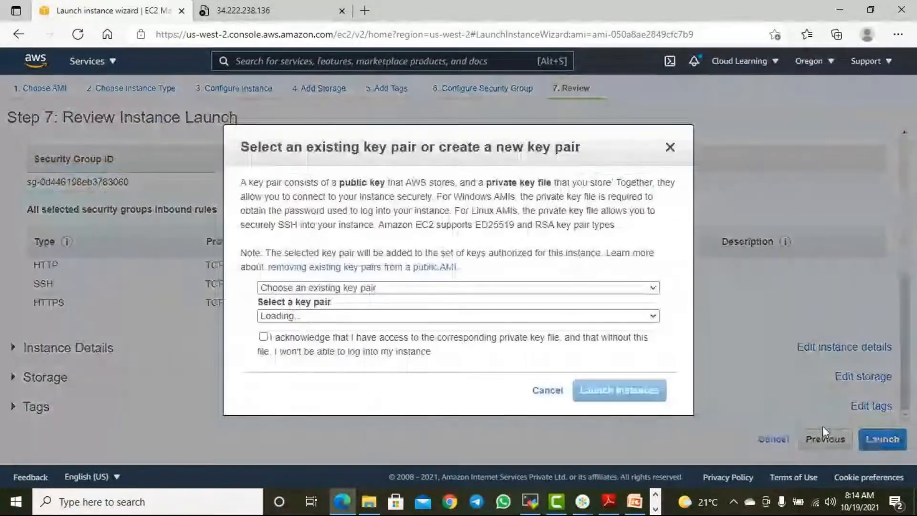
{"action": "left_click", "coordinate": [301, 337]}
{"action": "left_click", "coordinate": [614, 390]}
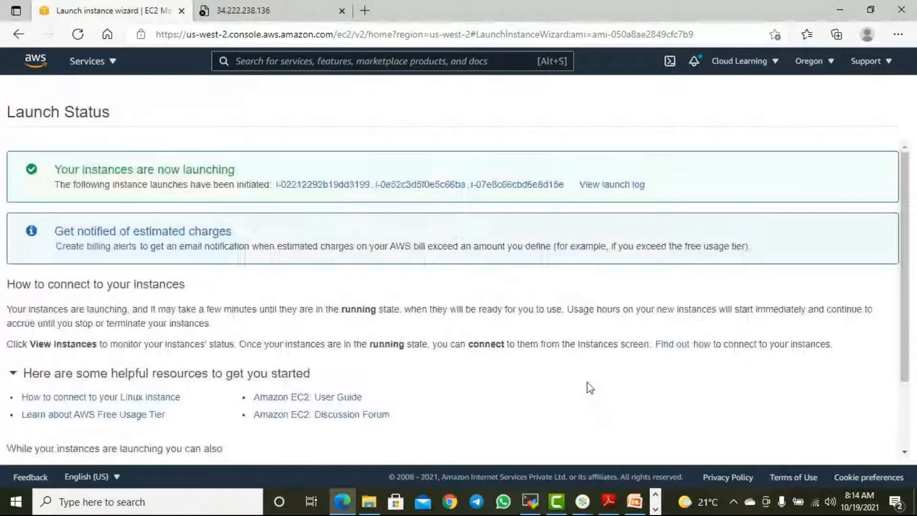
{"action": "scroll", "coordinate": [587, 385], "scroll_direction": "down", "scroll_amount": 3}
{"action": "left_click", "coordinate": [851, 447]}
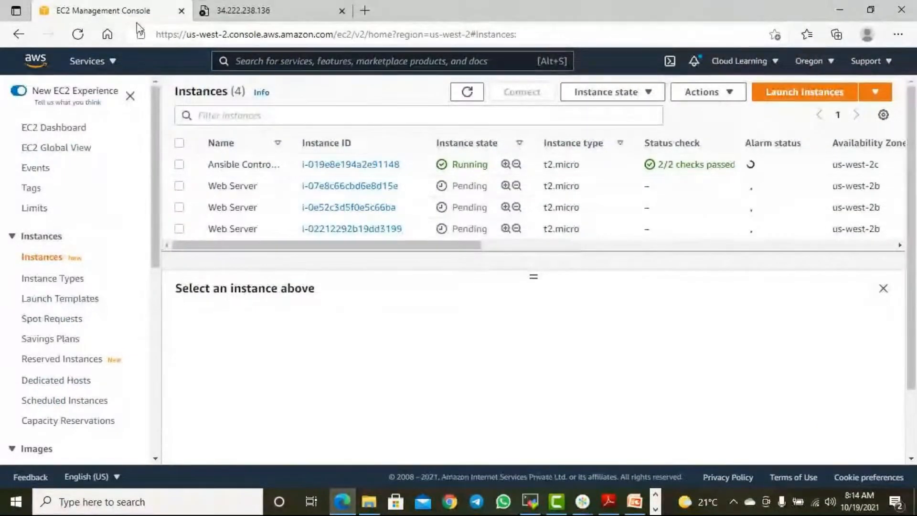
Step: Rename the first Web Server instance in the list as Web Server 1
{"action": "left_click", "coordinate": [266, 186]}
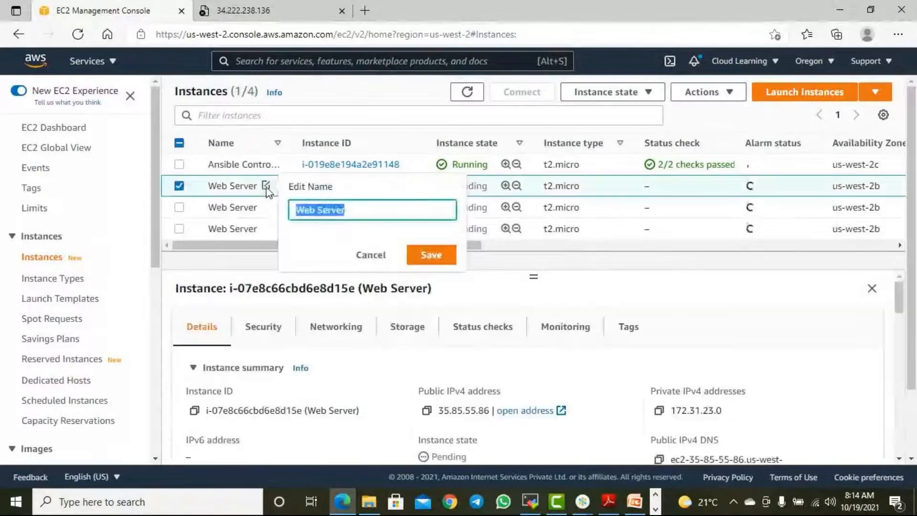
{"action": "left_click", "coordinate": [371, 211]}
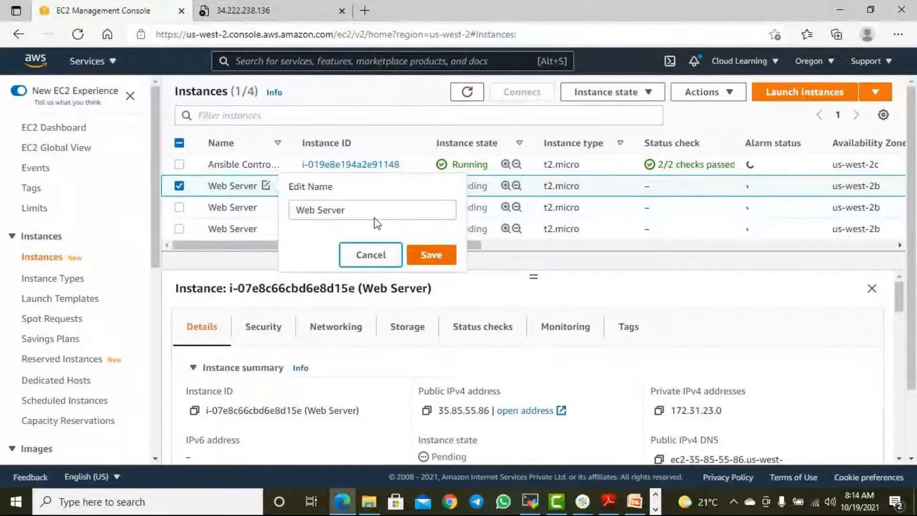
{"action": "triple_click", "coordinate": [389, 219]}
{"action": "left_click", "coordinate": [387, 213]}
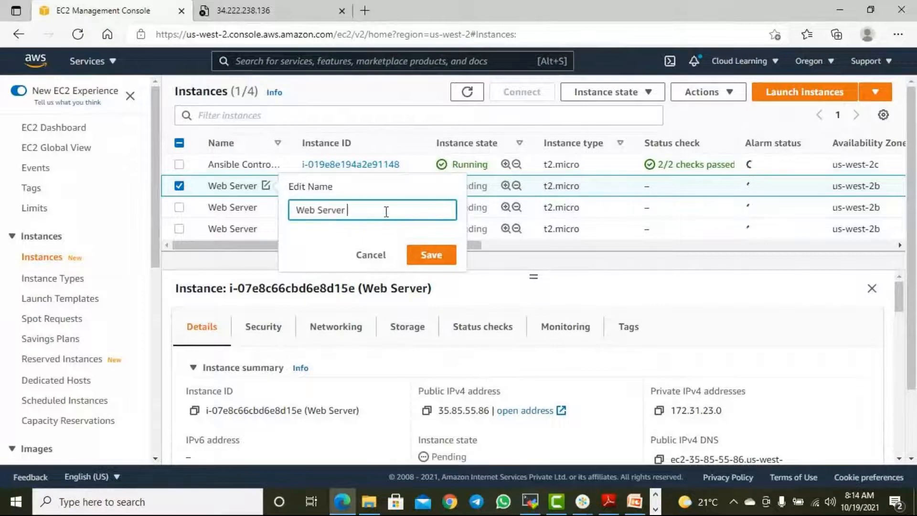
{"action": "type", "text": "1"}
{"action": "left_click", "coordinate": [428, 255]}
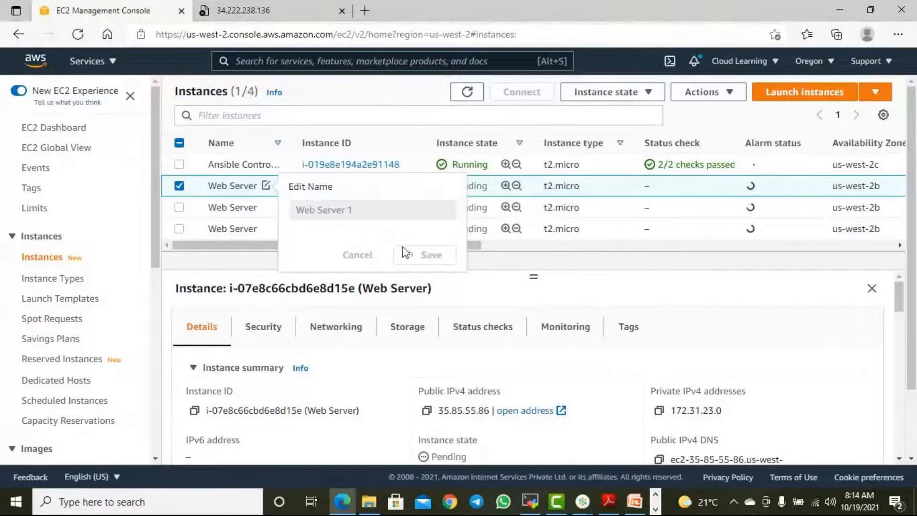
Step: Rename the remaining two Web Server instances, in list order, as Web Server 2 and Web Server 3
{"action": "left_click", "coordinate": [266, 206]}
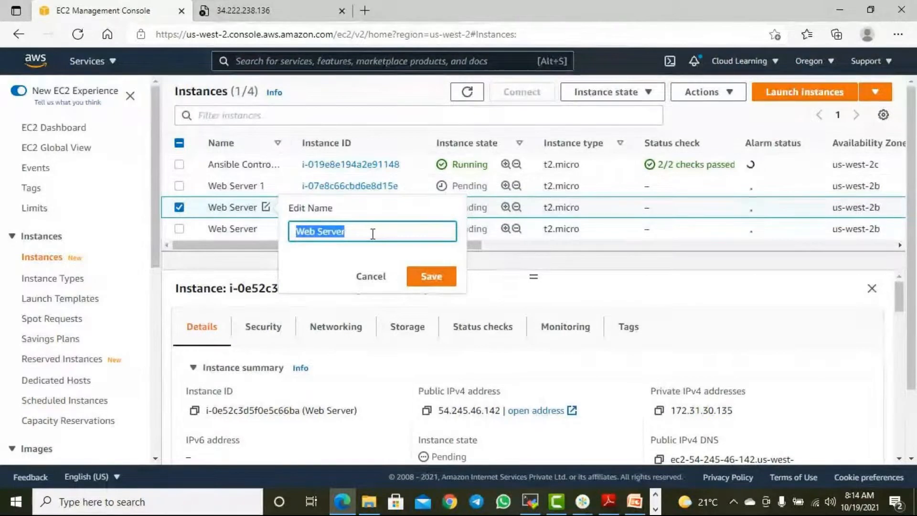
{"action": "left_click", "coordinate": [373, 234]}
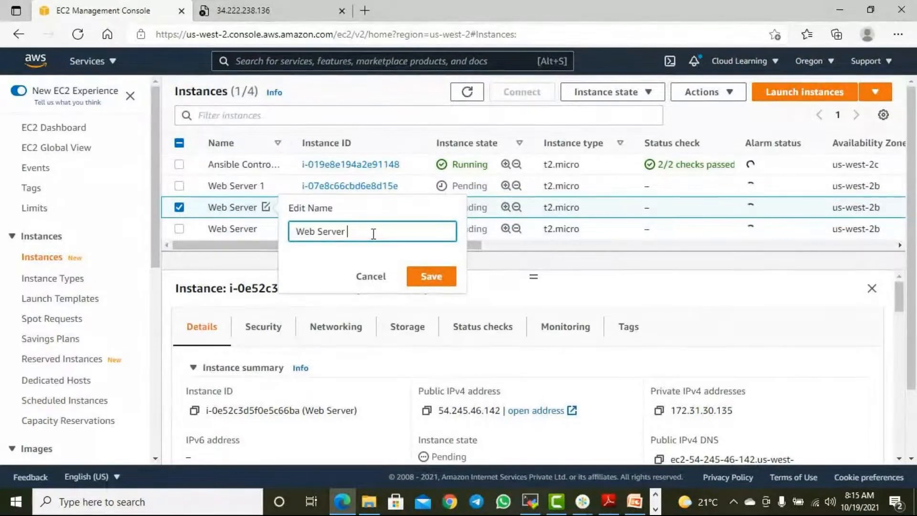
{"action": "left_click", "coordinate": [437, 281]}
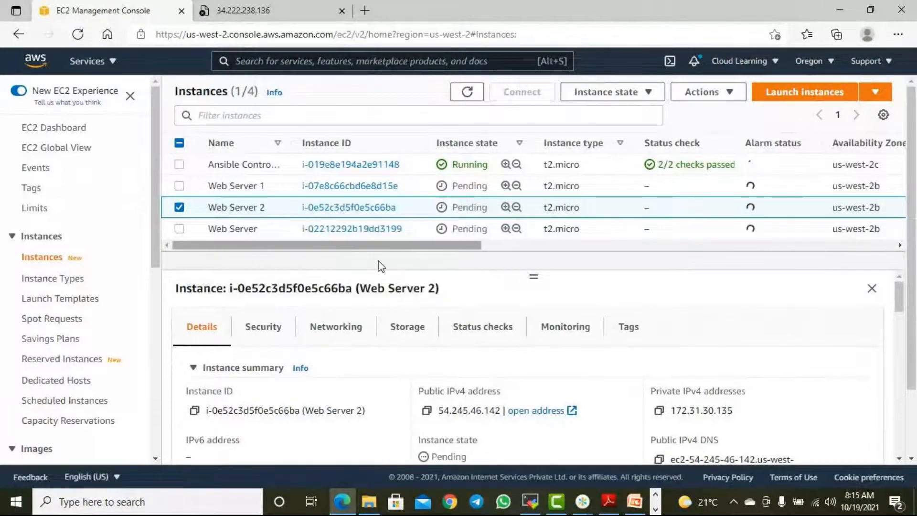
{"action": "left_click", "coordinate": [267, 229]}
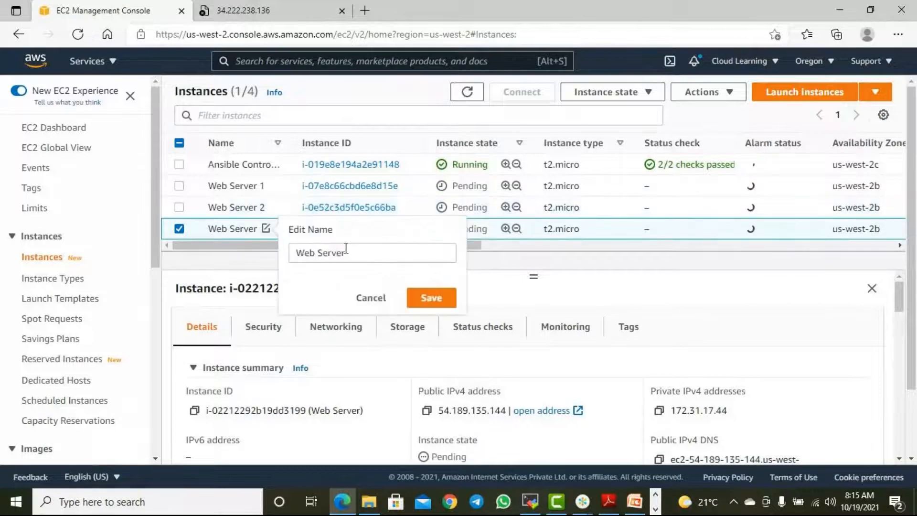
{"action": "left_click", "coordinate": [368, 254]}
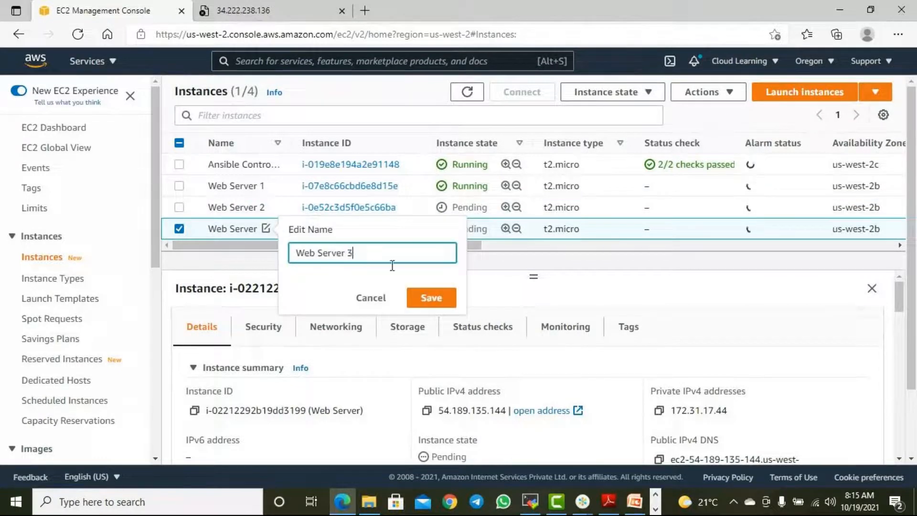
{"action": "left_click", "coordinate": [430, 297]}
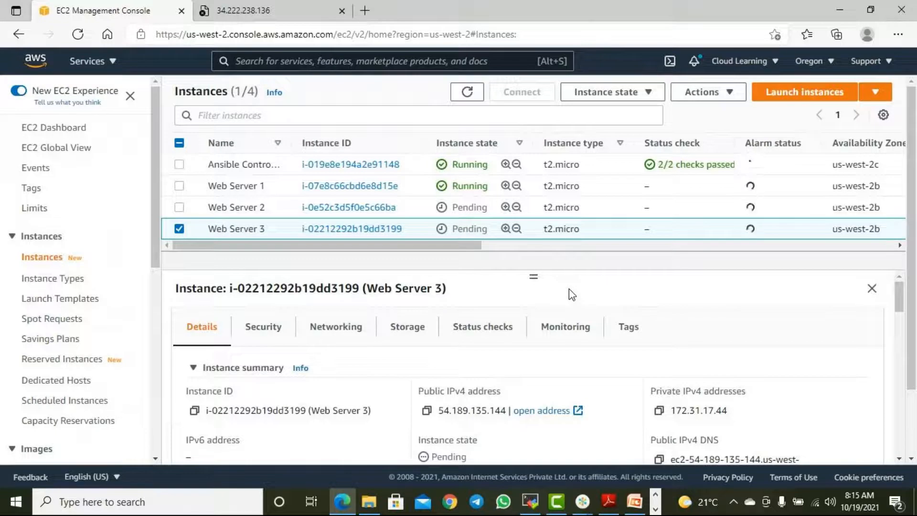
Step: Open the Load Balancers list and delete the existing TestLoadBalancer
{"action": "scroll", "coordinate": [85, 348], "scroll_direction": "down", "scroll_amount": 5}
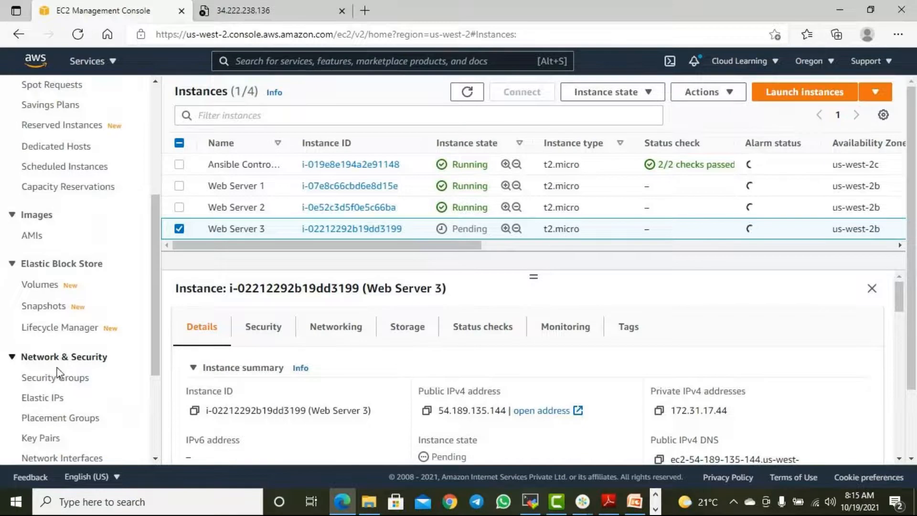
{"action": "scroll", "coordinate": [57, 372], "scroll_direction": "down", "scroll_amount": 4}
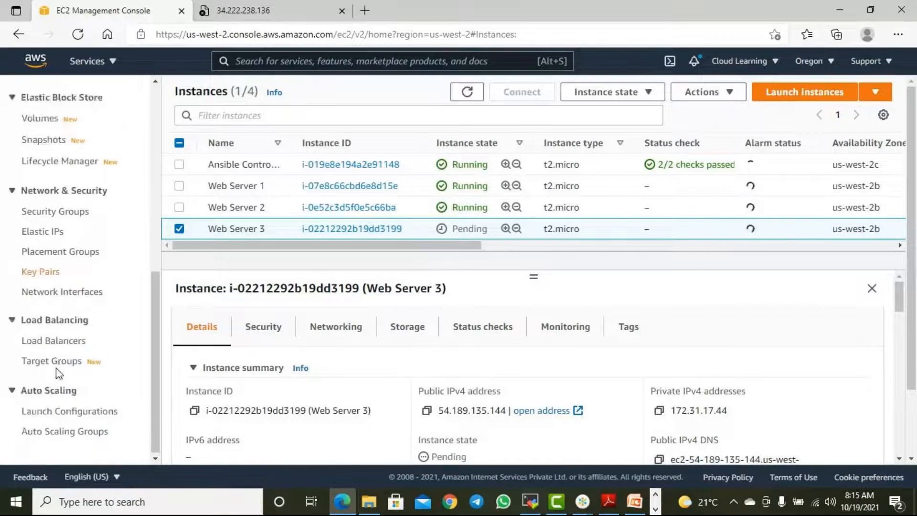
{"action": "left_click", "coordinate": [55, 342]}
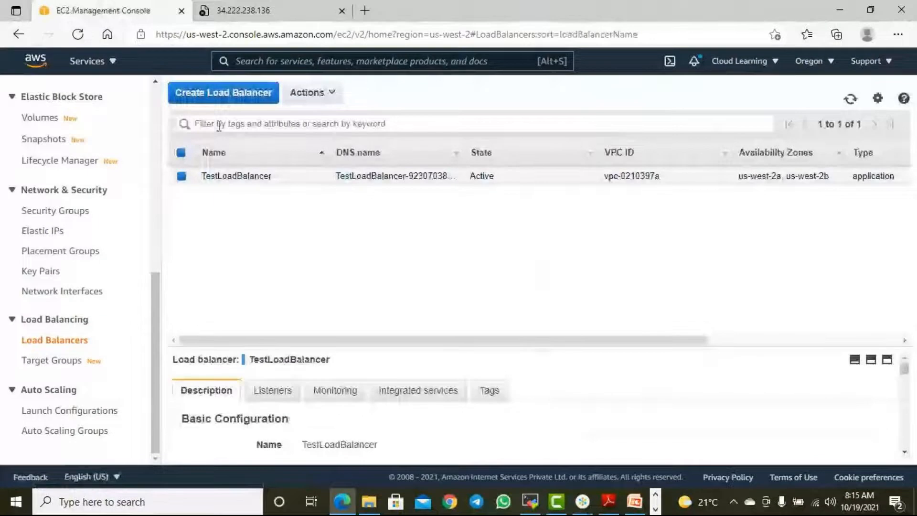
{"action": "left_click", "coordinate": [326, 95]}
{"action": "left_click", "coordinate": [308, 224]}
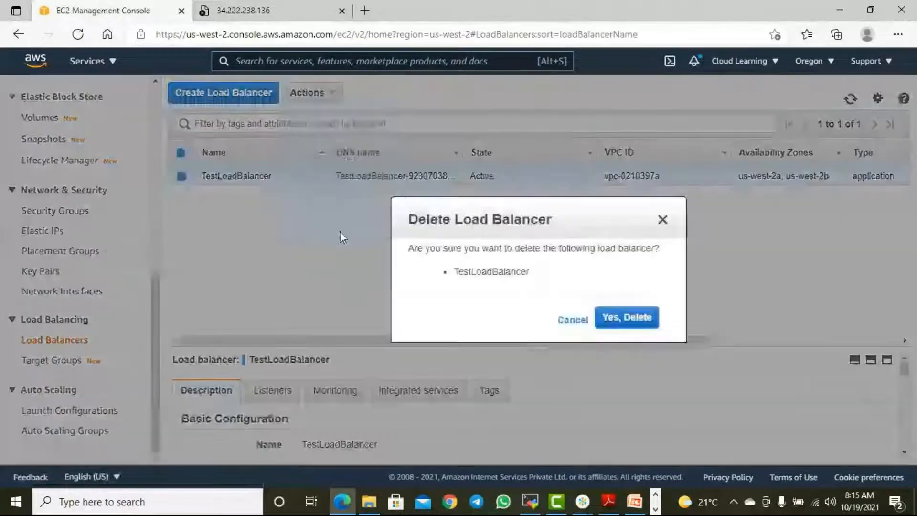
{"action": "left_click", "coordinate": [631, 317]}
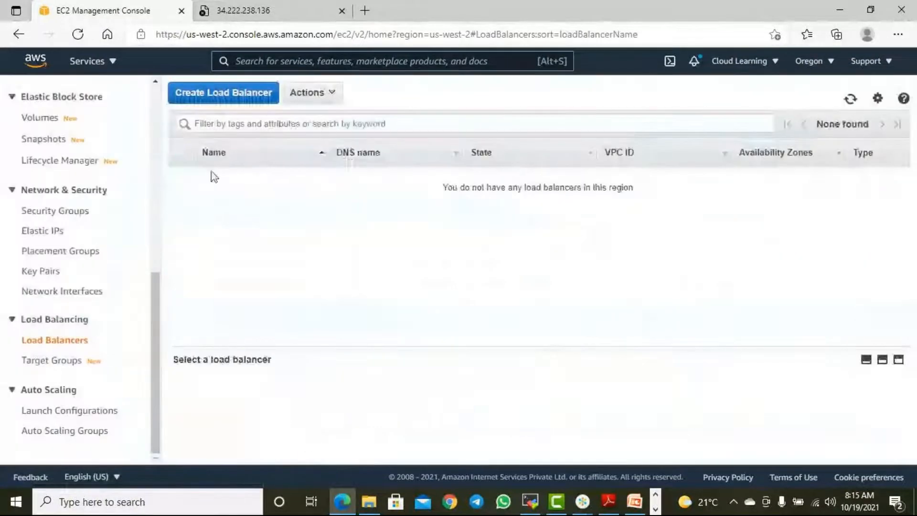
Step: Start creating a load balancer and compare the diagrams and descriptions of the Application, Network and Gateway types
{"action": "left_click", "coordinate": [255, 99]}
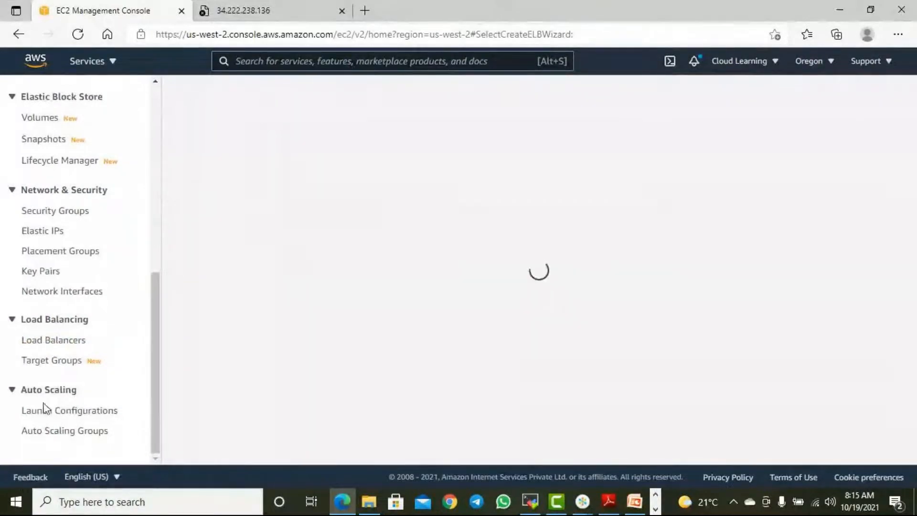
{"action": "scroll", "coordinate": [66, 386], "scroll_direction": "down", "scroll_amount": 3}
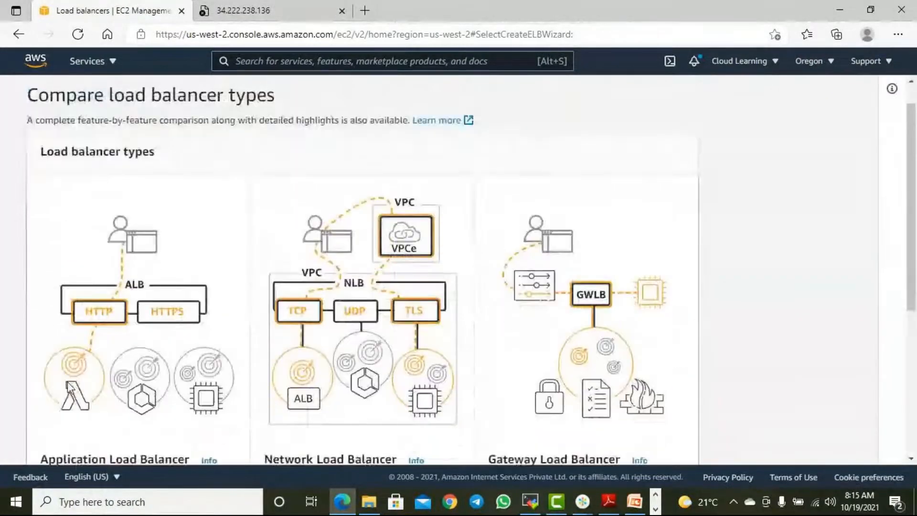
{"action": "scroll", "coordinate": [67, 383], "scroll_direction": "up", "scroll_amount": 3}
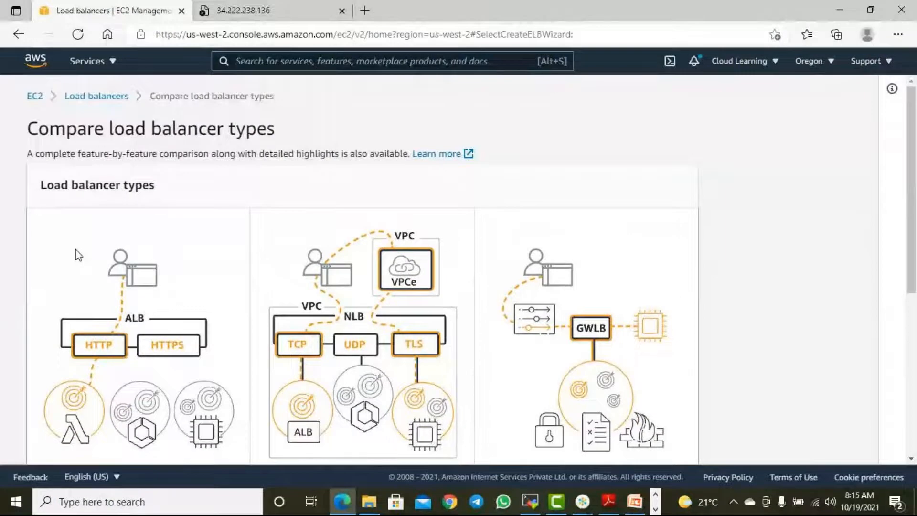
{"action": "scroll", "coordinate": [277, 217], "scroll_direction": "down", "scroll_amount": 3}
{"action": "scroll", "coordinate": [270, 234], "scroll_direction": "down", "scroll_amount": 3}
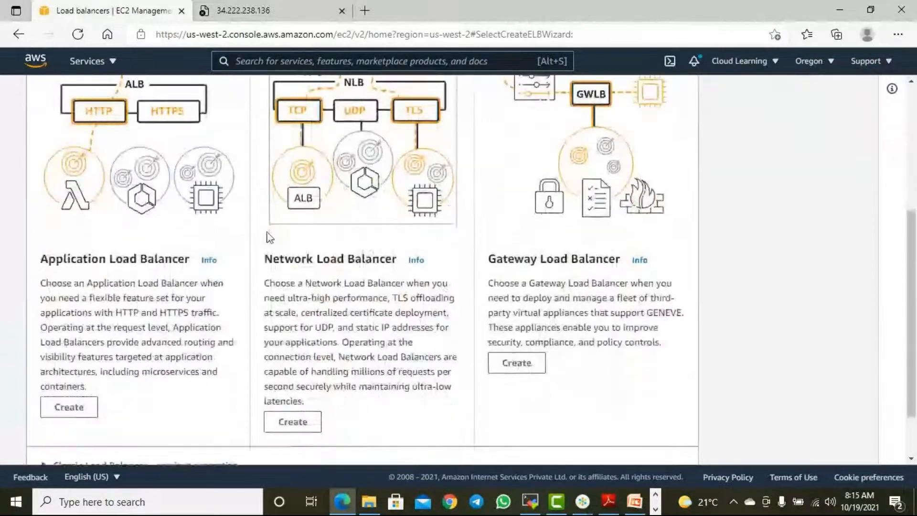
{"action": "scroll", "coordinate": [265, 237], "scroll_direction": "up", "scroll_amount": 3}
{"action": "scroll", "coordinate": [262, 241], "scroll_direction": "down", "scroll_amount": 4}
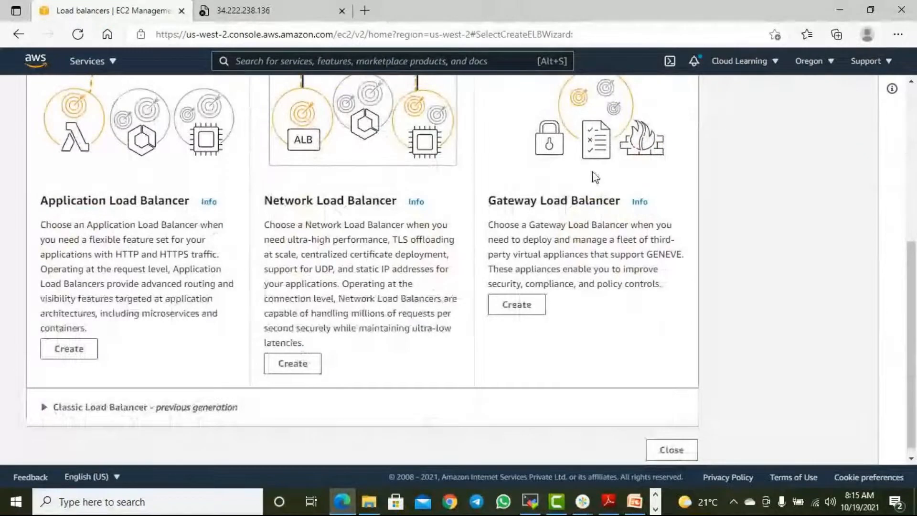
{"action": "scroll", "coordinate": [632, 202], "scroll_direction": "up", "scroll_amount": 3}
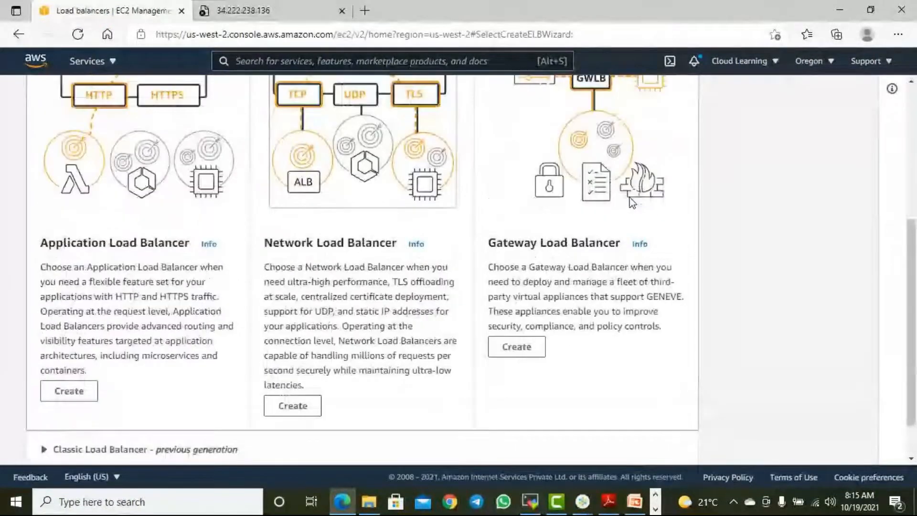
{"action": "scroll", "coordinate": [490, 266], "scroll_direction": "up", "scroll_amount": 2}
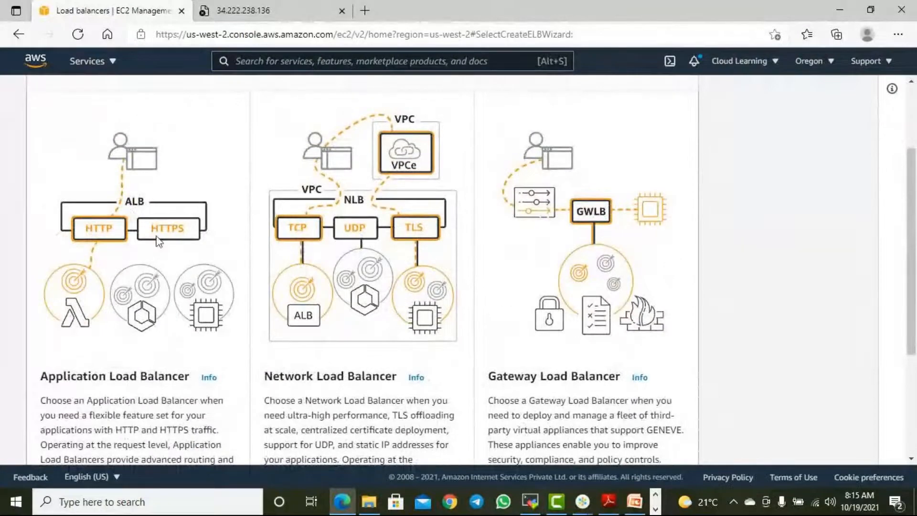
{"action": "scroll", "coordinate": [190, 239], "scroll_direction": "down", "scroll_amount": 5}
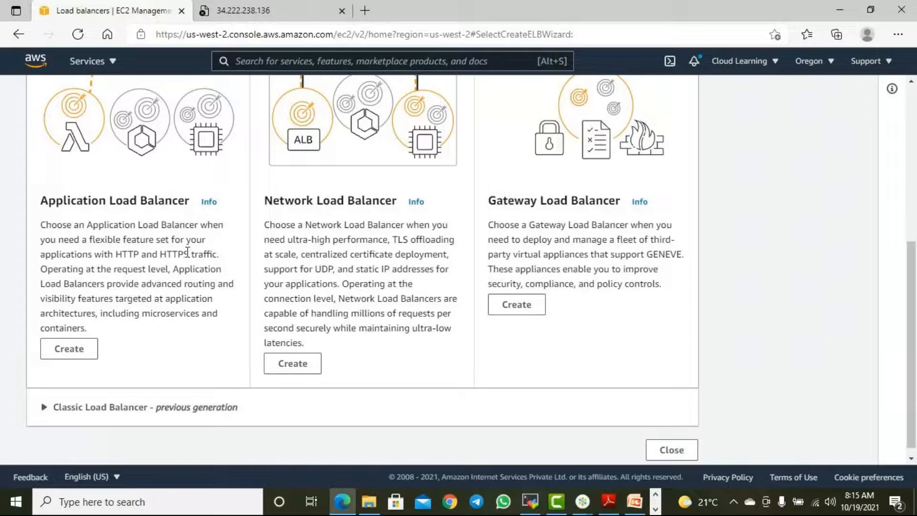
Step: Read the Application Load Balancer description, covering its HTTP/HTTPS traffic, request-level operation, advanced routing and microservices support
{"action": "left_click_drag", "start_coordinate": [215, 253], "coordinate": [97, 236]}
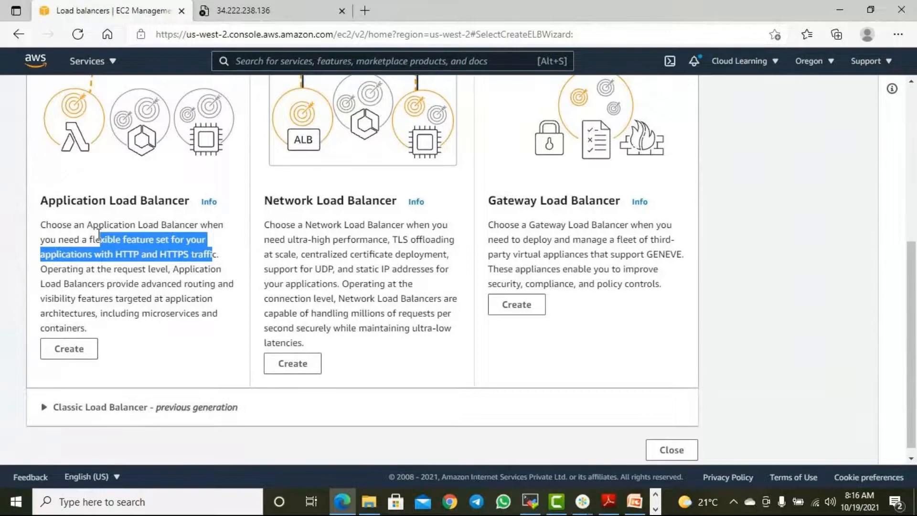
{"action": "left_click", "coordinate": [98, 271]}
{"action": "left_click_drag", "start_coordinate": [66, 270], "coordinate": [170, 270]}
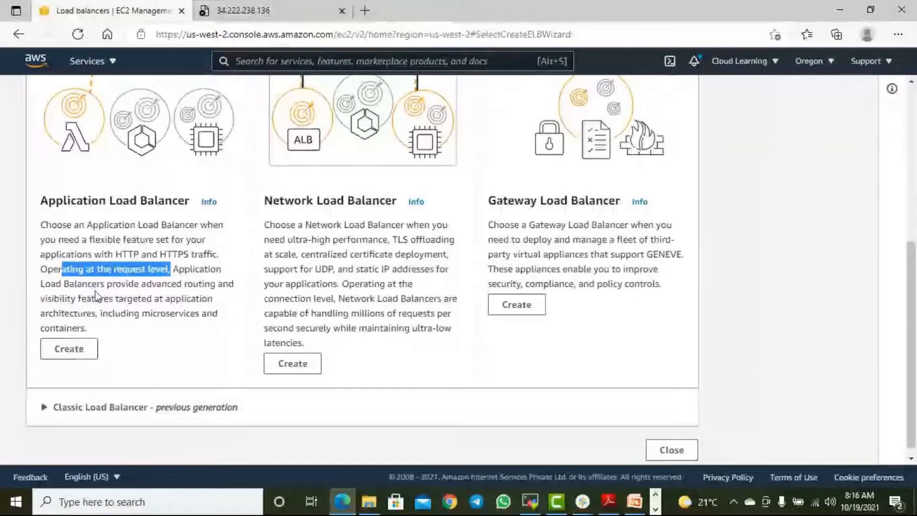
{"action": "left_click_drag", "start_coordinate": [91, 298], "coordinate": [213, 286]}
{"action": "left_click", "coordinate": [74, 306]}
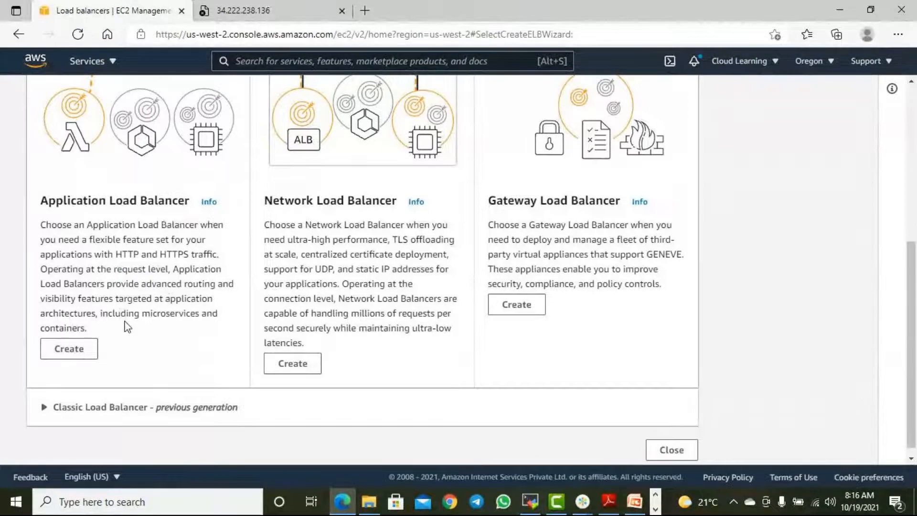
{"action": "left_click_drag", "start_coordinate": [126, 313], "coordinate": [174, 315]}
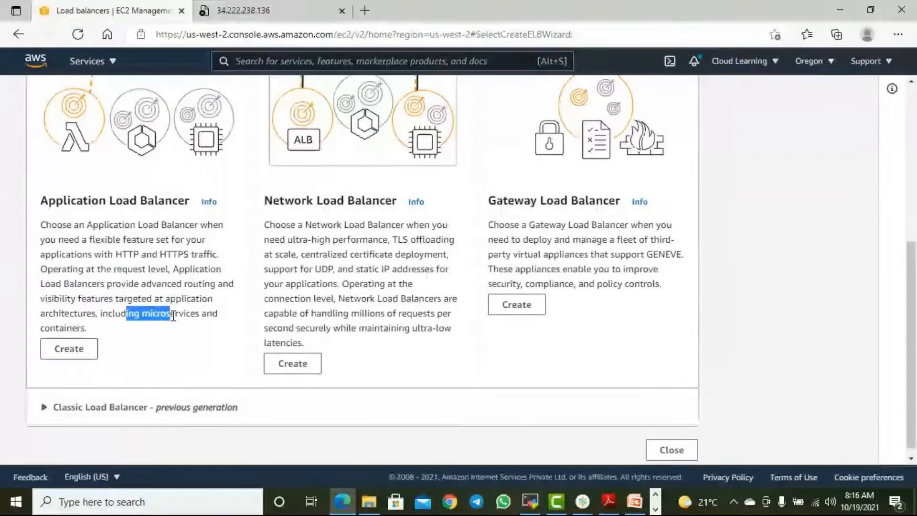
{"action": "scroll", "coordinate": [309, 299], "scroll_direction": "up", "scroll_amount": 2}
{"action": "scroll", "coordinate": [309, 301], "scroll_direction": "down", "scroll_amount": 2}
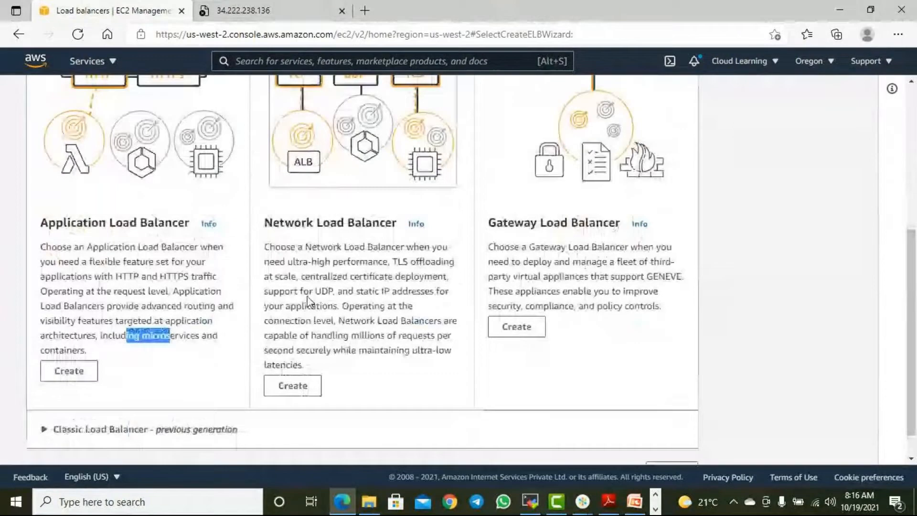
Step: Read the Network Load Balancer description, covering ultra-high performance, TLS offloading, certificate deployment, UDP support and static IP addresses
{"action": "left_click", "coordinate": [295, 251]}
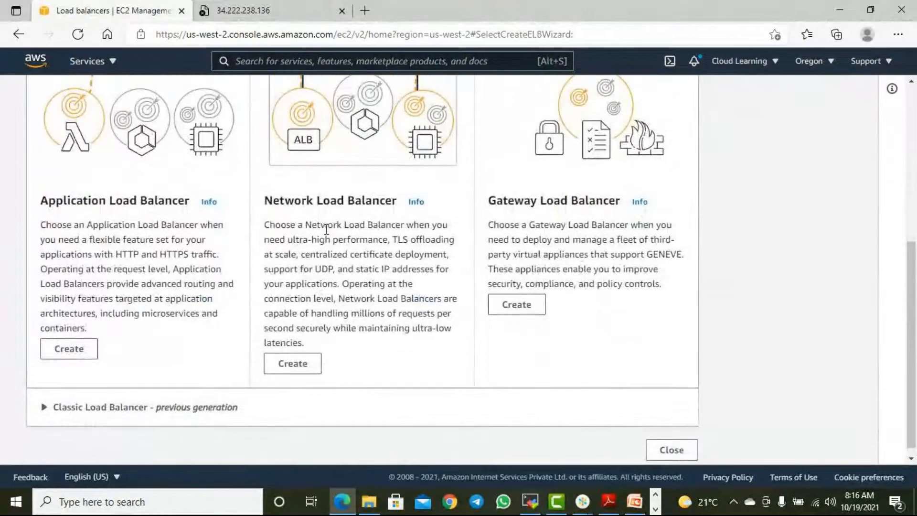
{"action": "left_click_drag", "start_coordinate": [295, 239], "coordinate": [388, 240]}
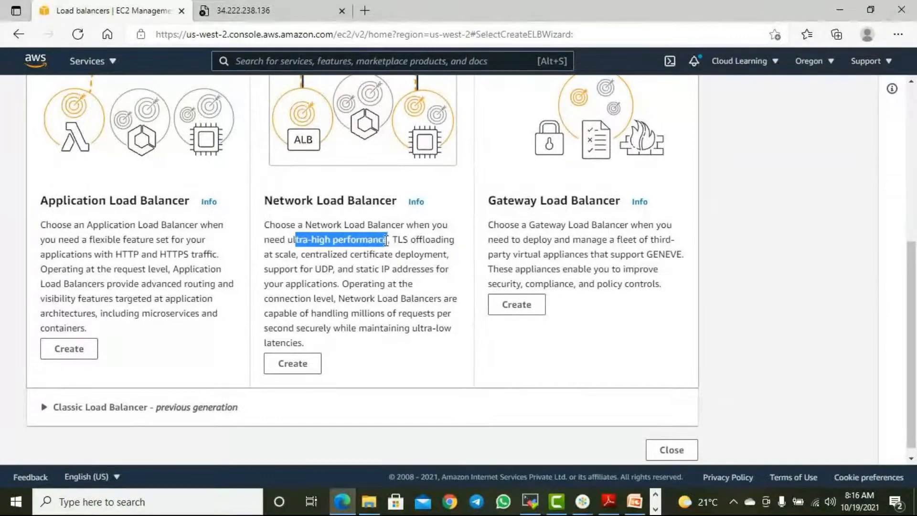
{"action": "left_click_drag", "start_coordinate": [415, 239], "coordinate": [442, 239]}
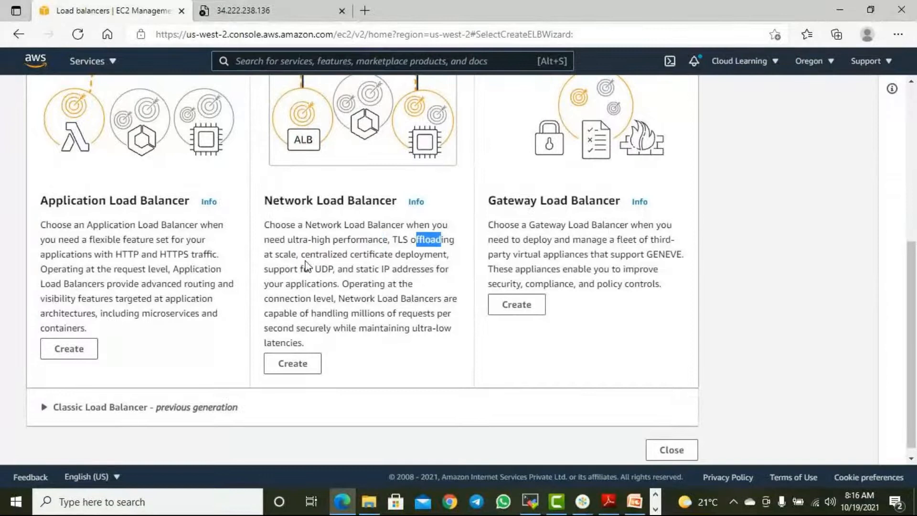
{"action": "left_click_drag", "start_coordinate": [363, 254], "coordinate": [432, 255]}
{"action": "left_click_drag", "start_coordinate": [280, 268], "coordinate": [342, 268]}
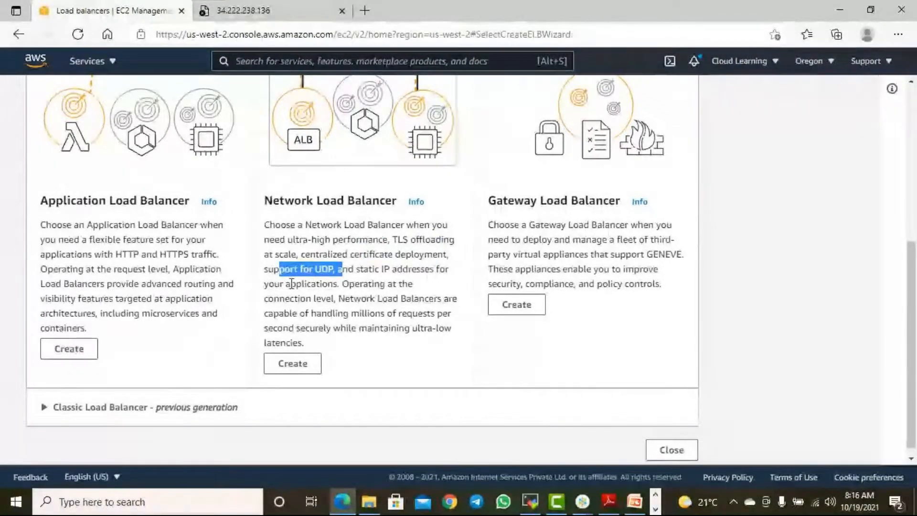
{"action": "left_click", "coordinate": [314, 281]}
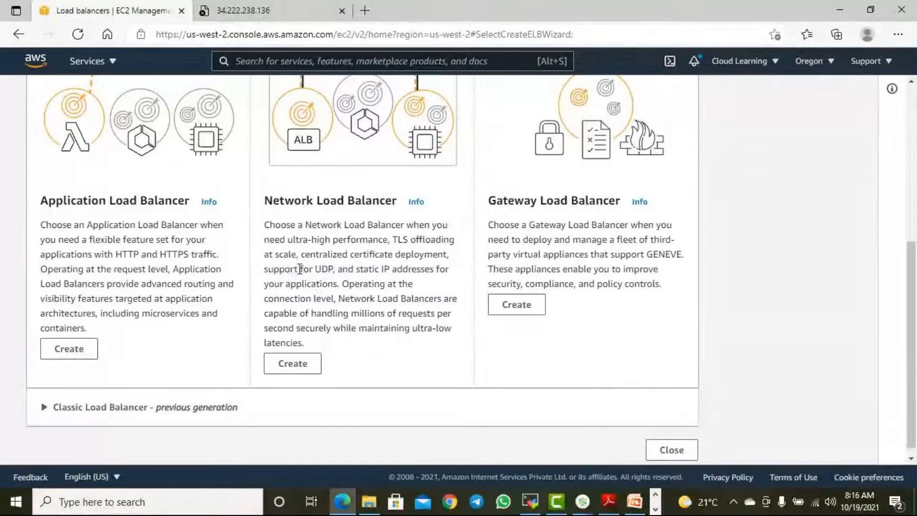
{"action": "left_click_drag", "start_coordinate": [290, 269], "coordinate": [337, 268]}
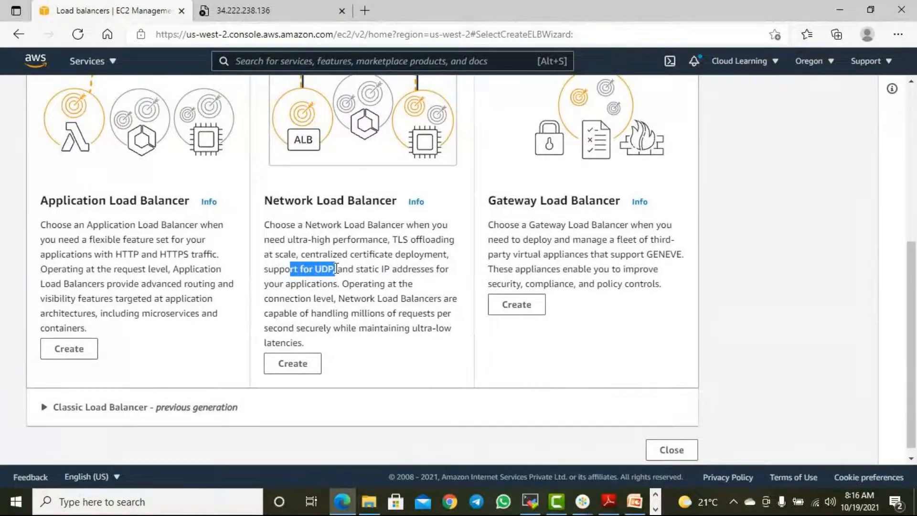
{"action": "left_click_drag", "start_coordinate": [384, 269], "coordinate": [440, 281]}
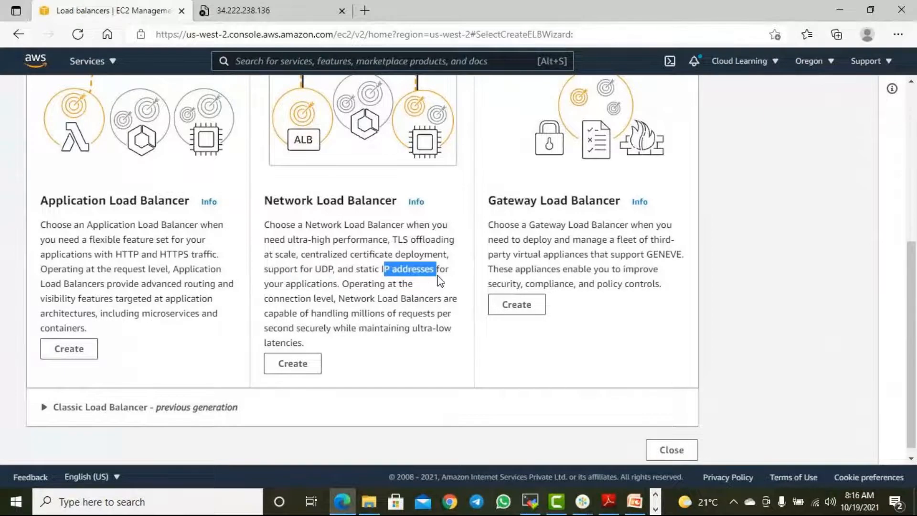
{"action": "left_click_drag", "start_coordinate": [438, 276], "coordinate": [420, 276]}
Step: Switch to Notepad and add the line "load balancer will be attached with a DNS Name" below the Classic Load Balancer entry
{"action": "left_click", "coordinate": [655, 509]}
{"action": "left_click", "coordinate": [378, 502]}
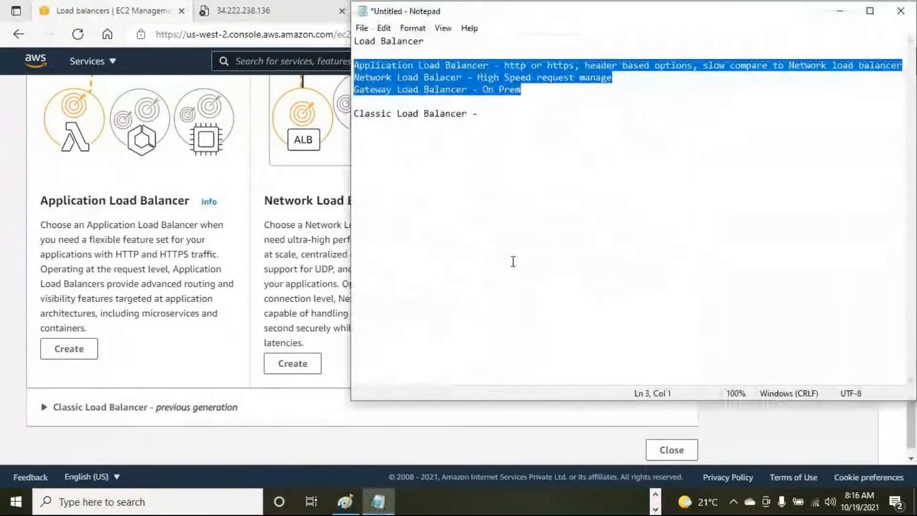
{"action": "key", "text": "Return"}
{"action": "key", "text": "Return"}
{"action": "type", "text": "load bala"}
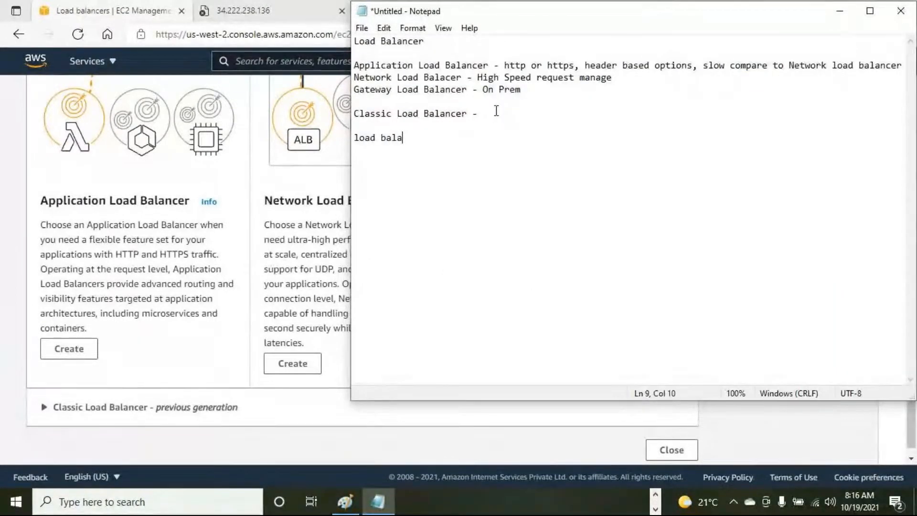
{"action": "type", "text": "ncer will be attached "}
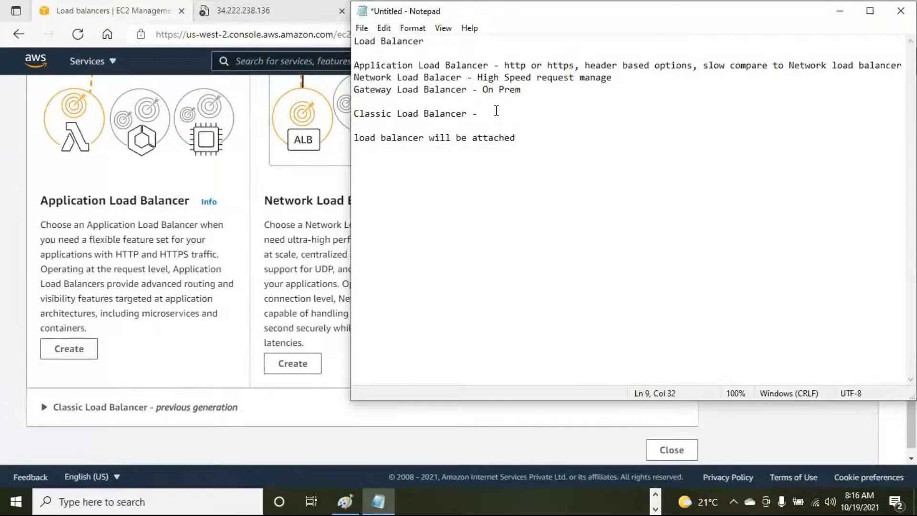
{"action": "type", "text": "with a "}
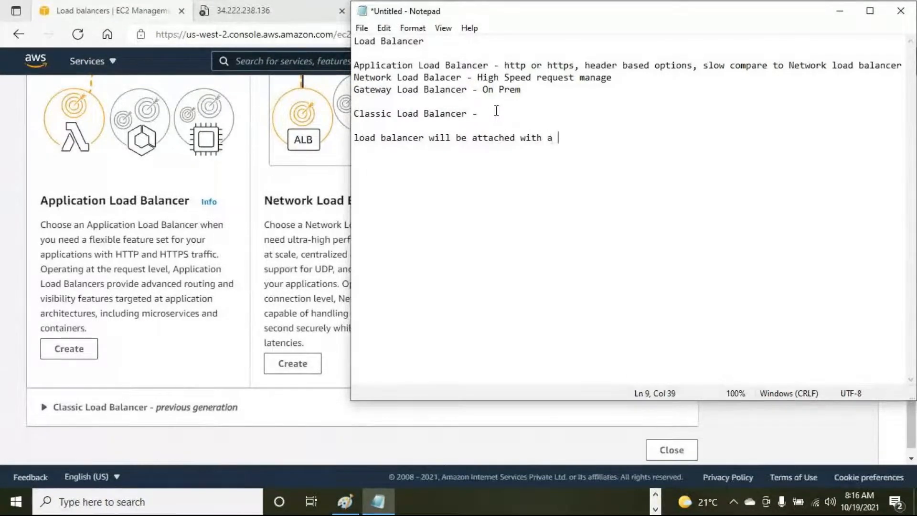
{"action": "type", "text": "DNS Name"}
{"action": "key", "text": "Return"}
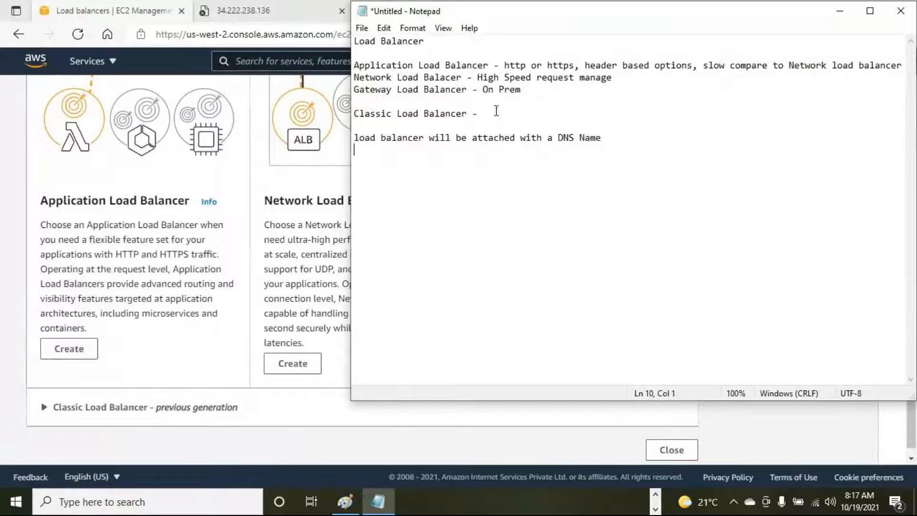
Step: Return to the browser and examine the Network Load Balancer's request-handling capacity in its description
{"action": "left_click", "coordinate": [337, 254]}
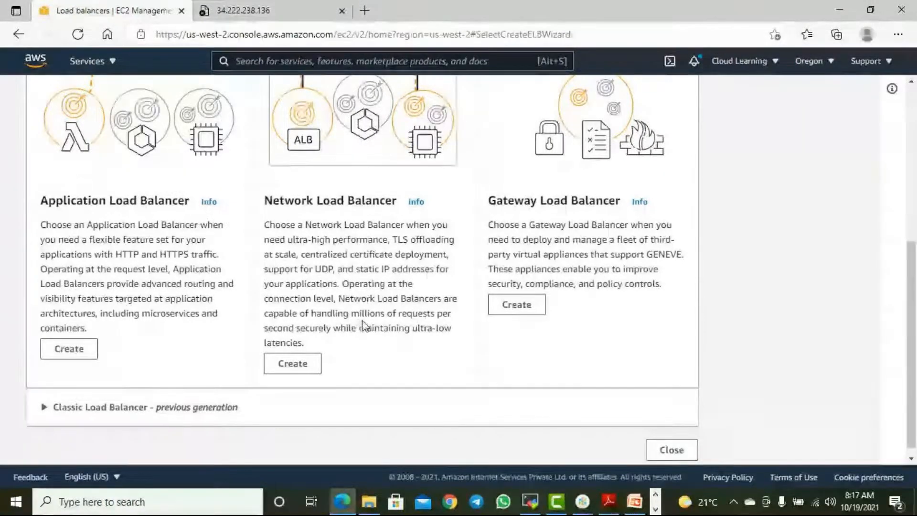
{"action": "left_click_drag", "start_coordinate": [369, 313], "coordinate": [429, 313]}
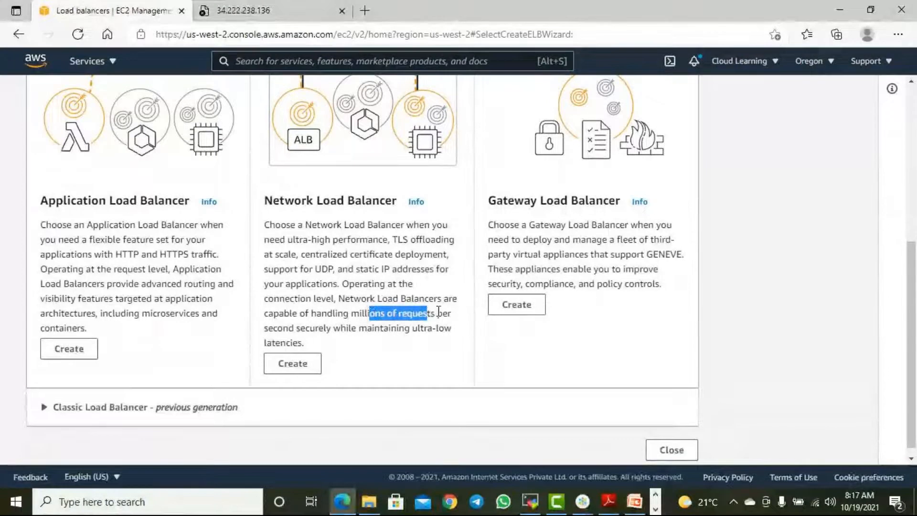
{"action": "left_click", "coordinate": [390, 315]}
{"action": "left_click_drag", "start_coordinate": [365, 315], "coordinate": [448, 318]}
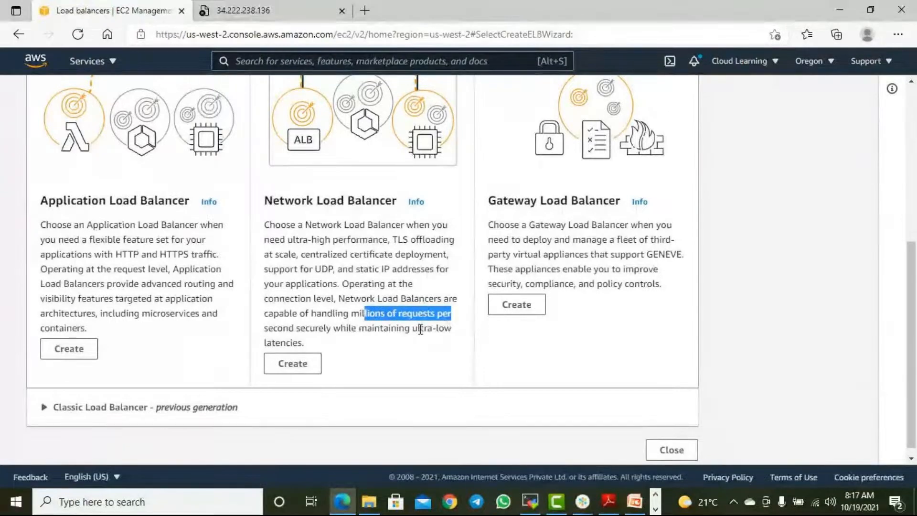
{"action": "left_click", "coordinate": [403, 334]}
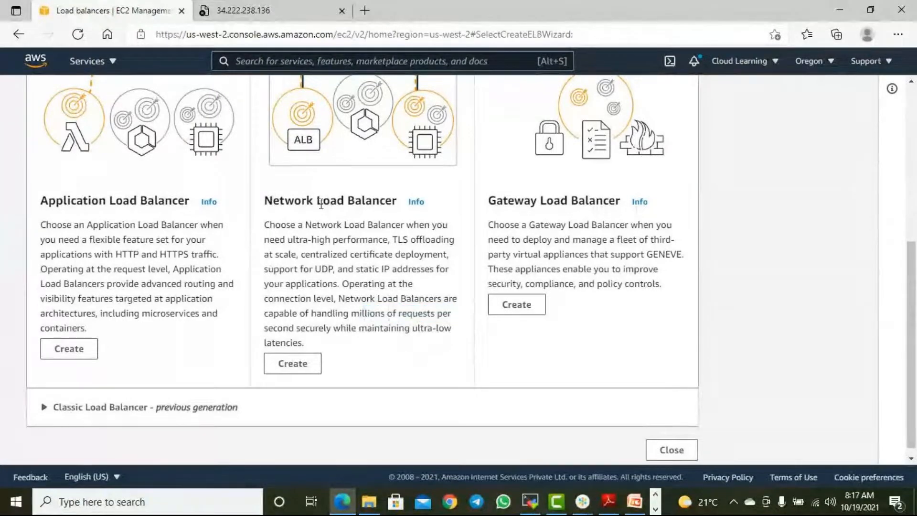
{"action": "left_click_drag", "start_coordinate": [280, 200], "coordinate": [388, 205]}
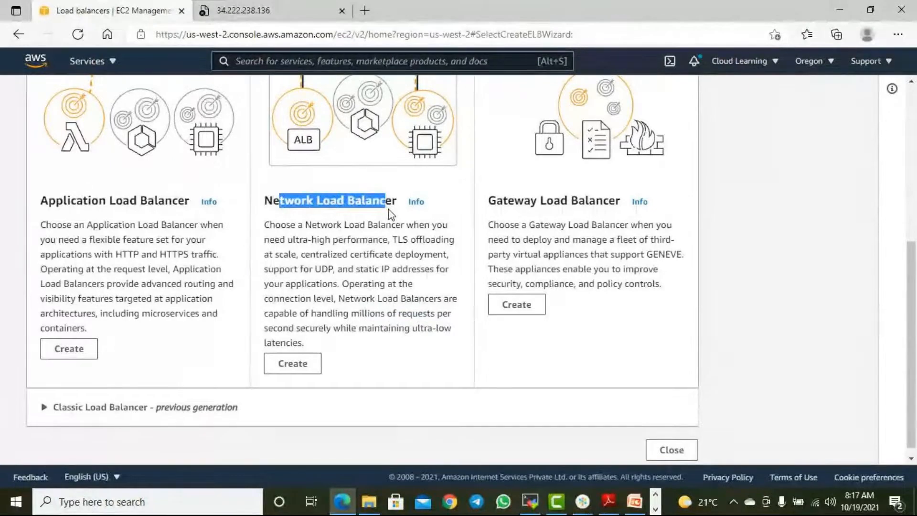
{"action": "scroll", "coordinate": [528, 225], "scroll_direction": "up", "scroll_amount": 2}
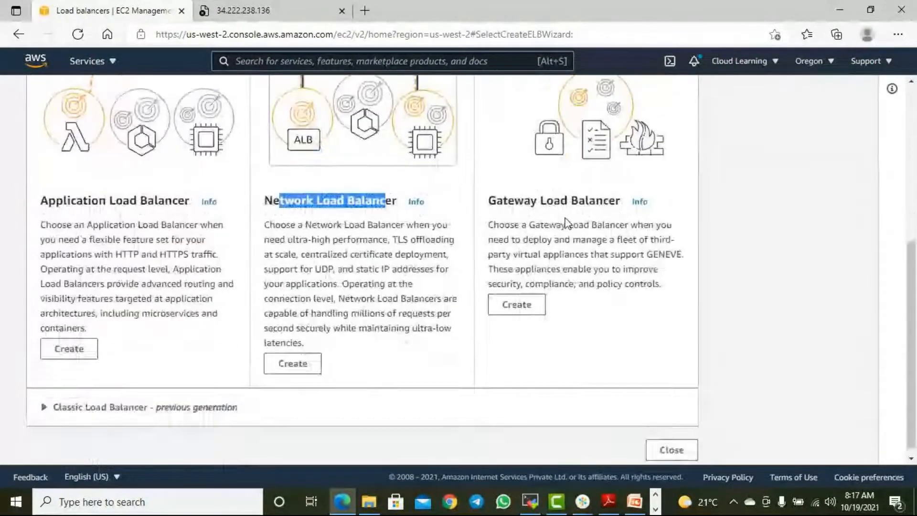
{"action": "scroll", "coordinate": [578, 225], "scroll_direction": "down", "scroll_amount": 2}
Step: Read the Gateway Load Balancer description on third-party virtual appliances and examine its diagram
{"action": "left_click_drag", "start_coordinate": [494, 224], "coordinate": [687, 236]}
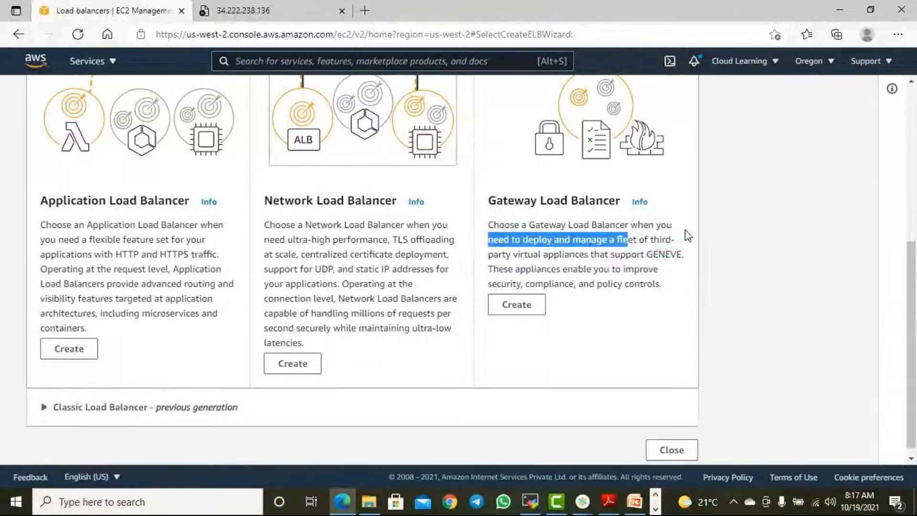
{"action": "left_click", "coordinate": [664, 241]}
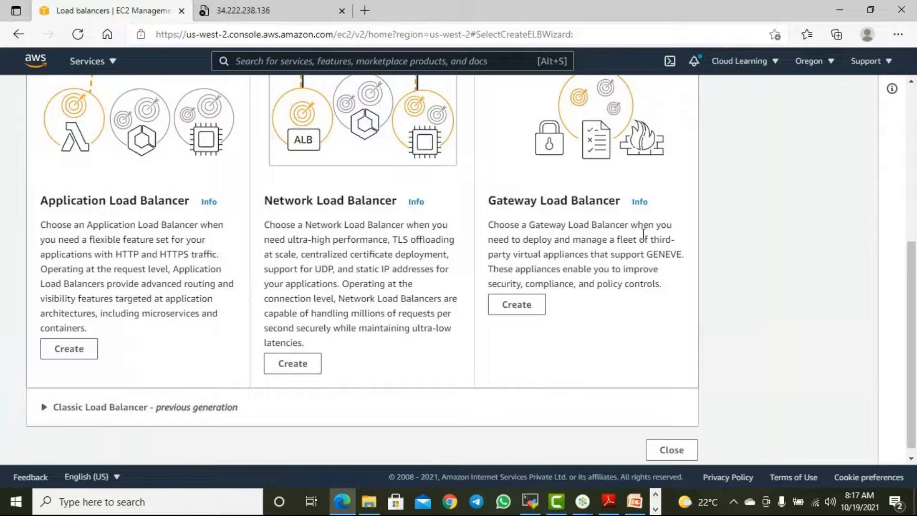
{"action": "left_click_drag", "start_coordinate": [530, 204], "coordinate": [595, 202]}
{"action": "left_click", "coordinate": [600, 249]}
{"action": "scroll", "coordinate": [617, 281], "scroll_direction": "up", "scroll_amount": 4}
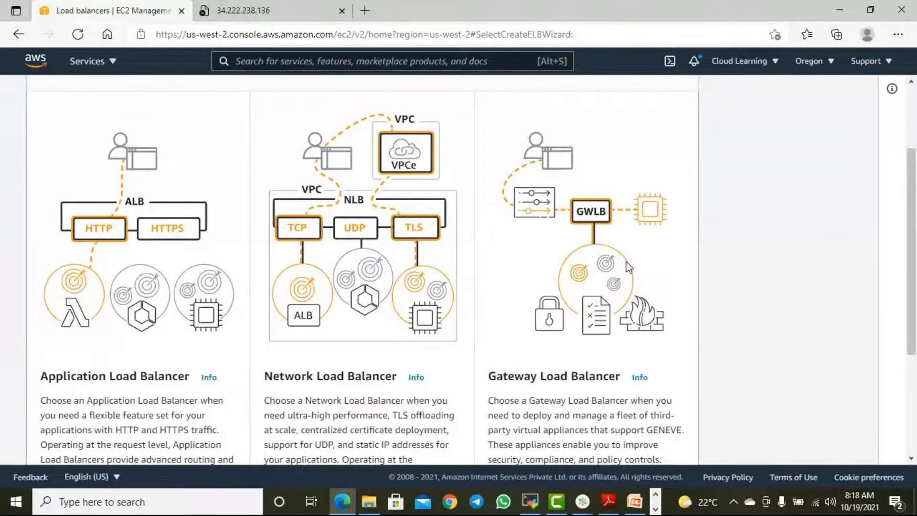
{"action": "scroll", "coordinate": [843, 390], "scroll_direction": "down", "scroll_amount": 3}
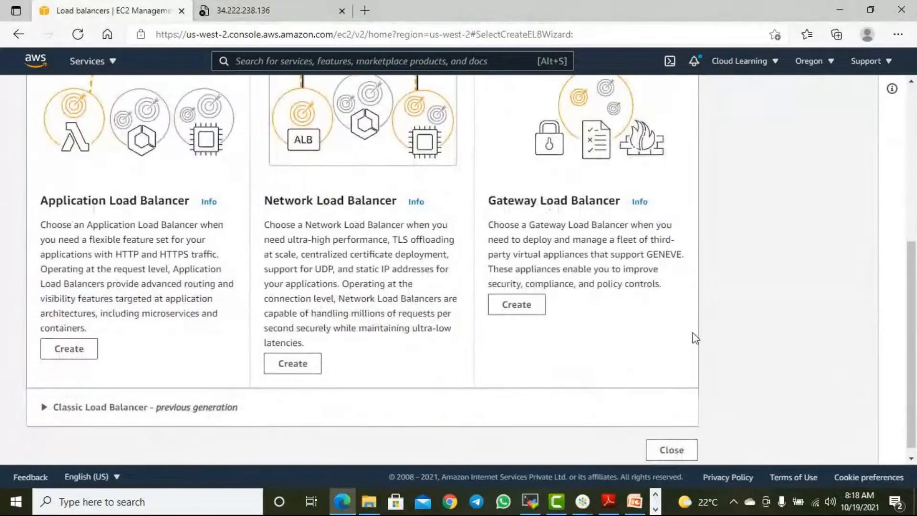
Step: Compare the Application and Network Load Balancer diagrams and descriptions once more
{"action": "scroll", "coordinate": [692, 334], "scroll_direction": "up", "scroll_amount": 1}
{"action": "scroll", "coordinate": [695, 338], "scroll_direction": "up", "scroll_amount": 2}
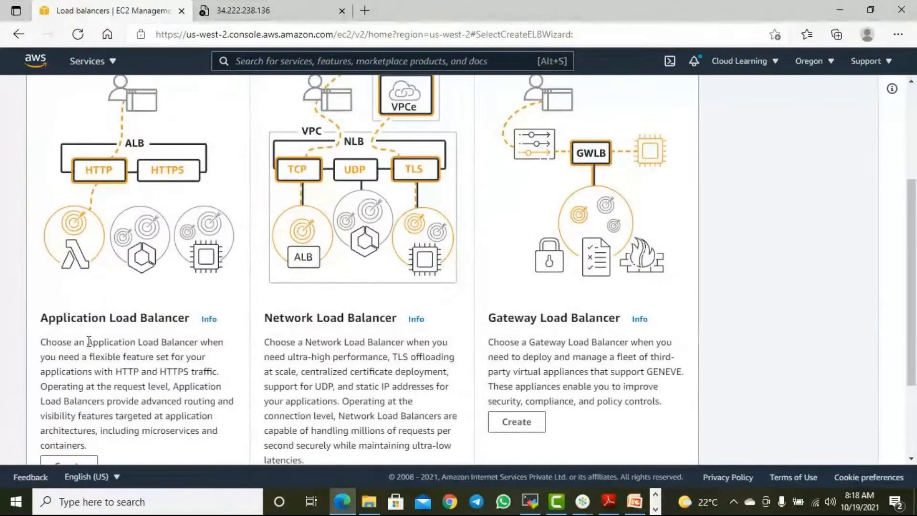
{"action": "left_click_drag", "start_coordinate": [88, 343], "coordinate": [147, 361]}
{"action": "left_click_drag", "start_coordinate": [333, 342], "coordinate": [389, 384]}
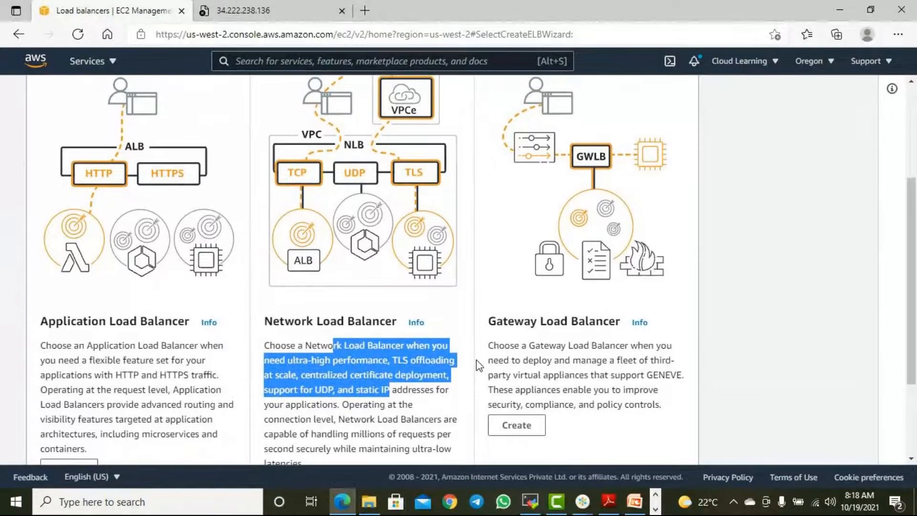
{"action": "scroll", "coordinate": [477, 360], "scroll_direction": "up", "scroll_amount": 2}
{"action": "scroll", "coordinate": [523, 355], "scroll_direction": "down", "scroll_amount": 5}
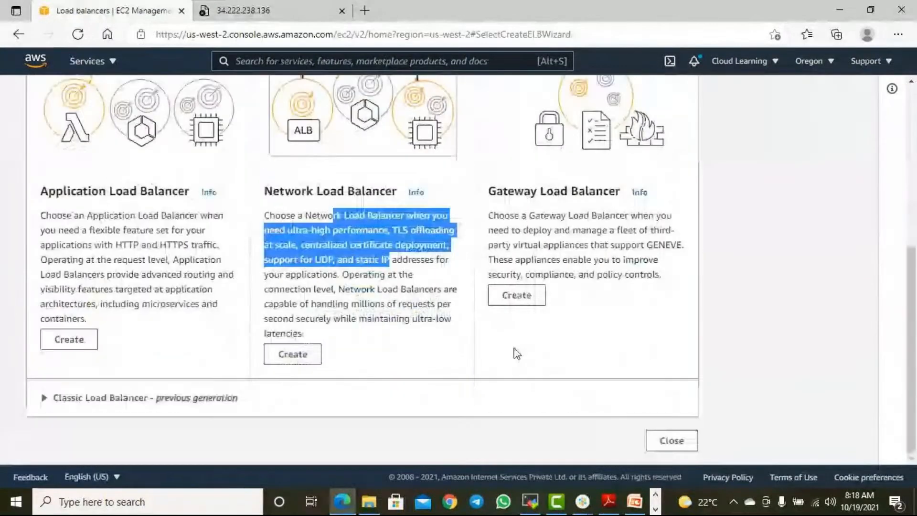
{"action": "left_click", "coordinate": [459, 358]}
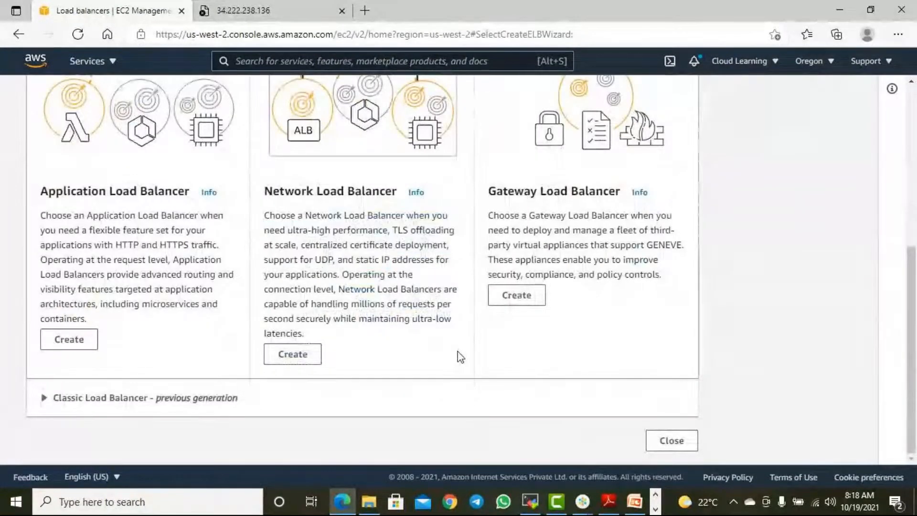
Step: Expand the previous-generation Classic Load Balancer section and review its diagram and description alongside the other types
{"action": "left_click_drag", "start_coordinate": [173, 406], "coordinate": [242, 406]}
{"action": "left_click", "coordinate": [353, 408]}
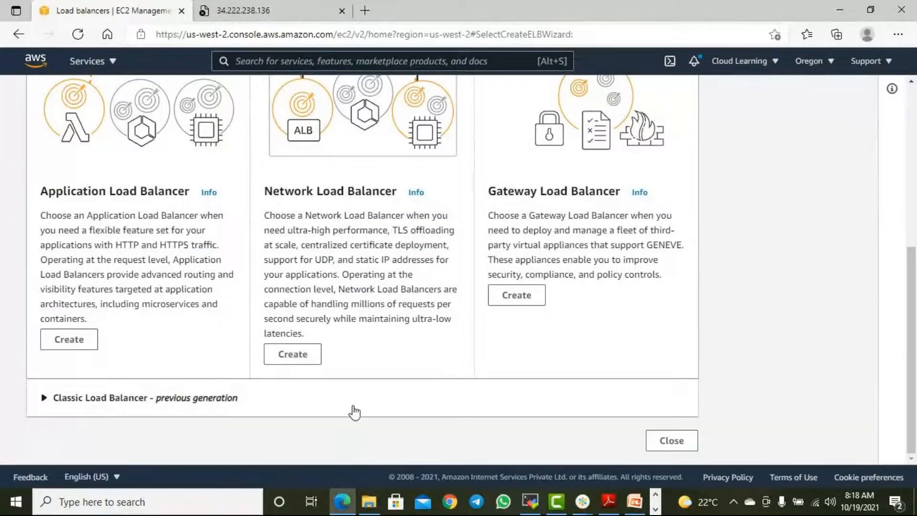
{"action": "left_click", "coordinate": [150, 403]}
{"action": "scroll", "coordinate": [311, 396], "scroll_direction": "down", "scroll_amount": 2}
{"action": "scroll", "coordinate": [313, 400], "scroll_direction": "down", "scroll_amount": 3}
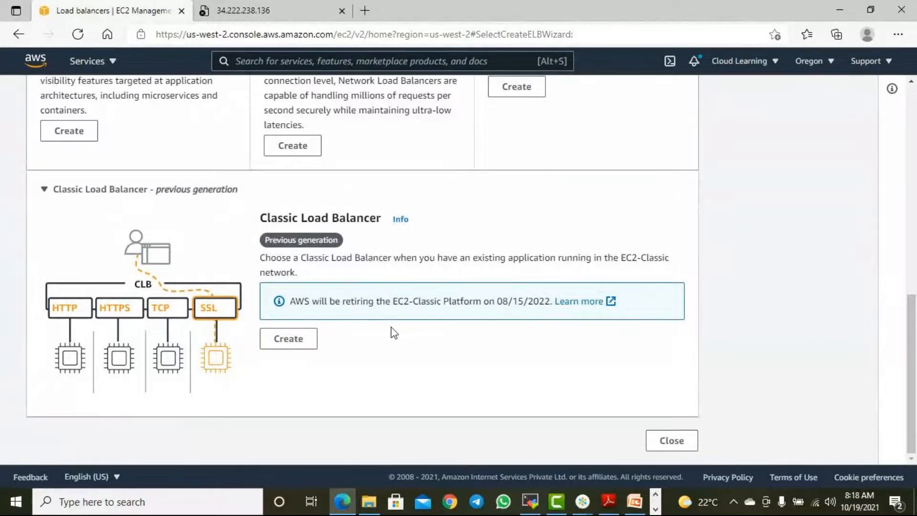
{"action": "scroll", "coordinate": [394, 333], "scroll_direction": "up", "scroll_amount": 10}
{"action": "scroll", "coordinate": [395, 333], "scroll_direction": "down", "scroll_amount": 2}
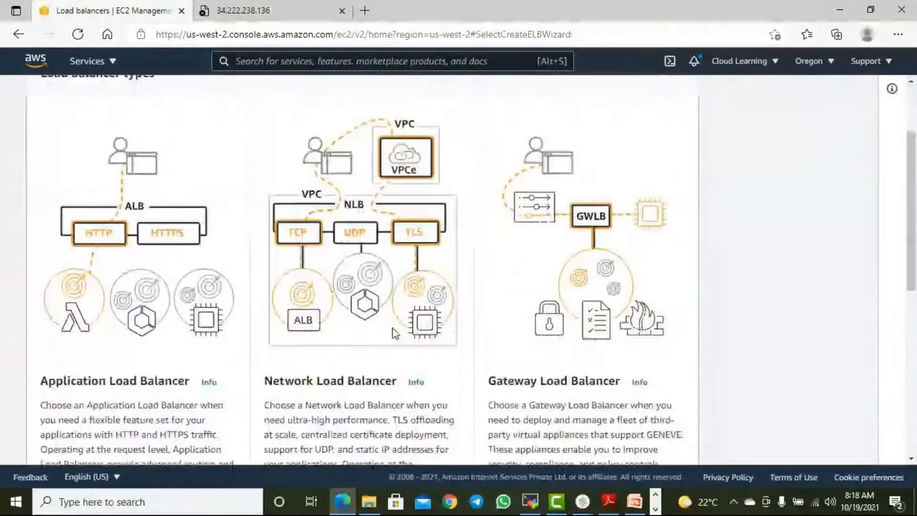
{"action": "scroll", "coordinate": [394, 333], "scroll_direction": "down", "scroll_amount": 5}
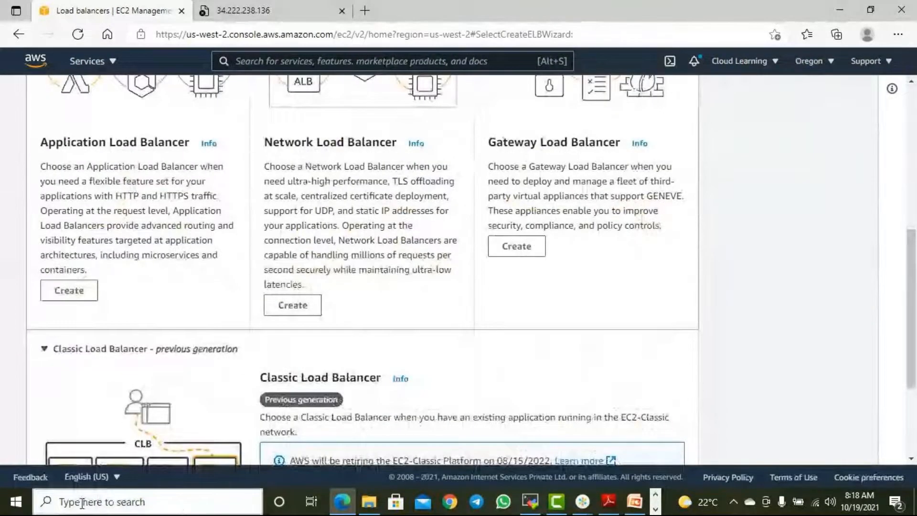
Step: Close the unreachable web server page, then start creating an Application Load Balancer and expand its how-it-works explanation
{"action": "left_click", "coordinate": [313, 16]}
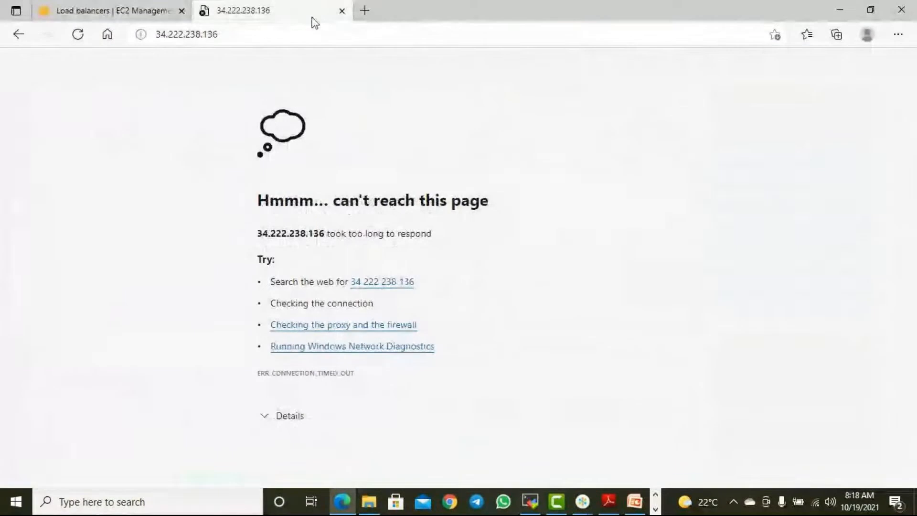
{"action": "left_click", "coordinate": [342, 10]}
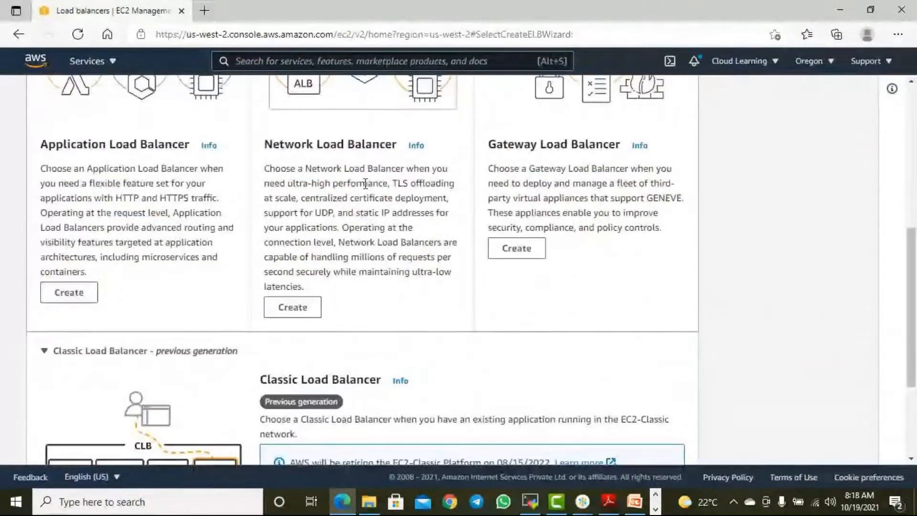
{"action": "left_click", "coordinate": [67, 293]}
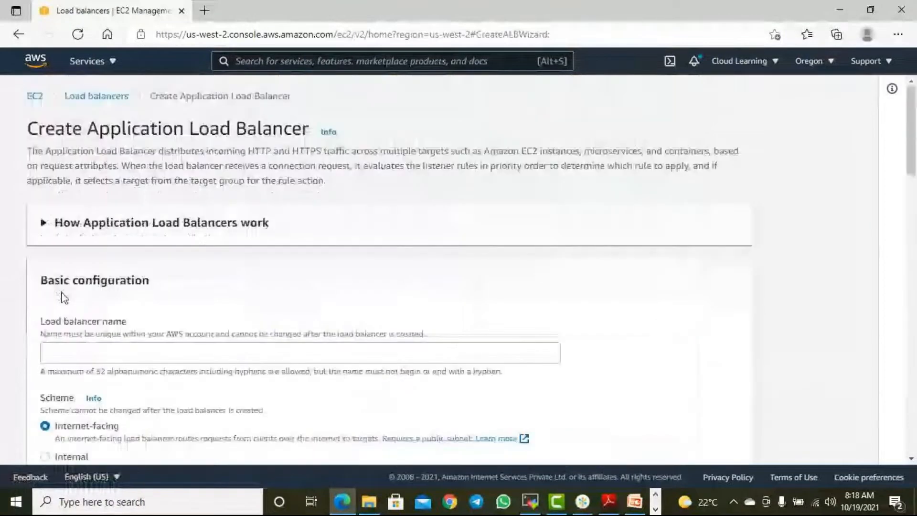
{"action": "scroll", "coordinate": [182, 257], "scroll_direction": "down", "scroll_amount": 3}
{"action": "left_click", "coordinate": [187, 114]}
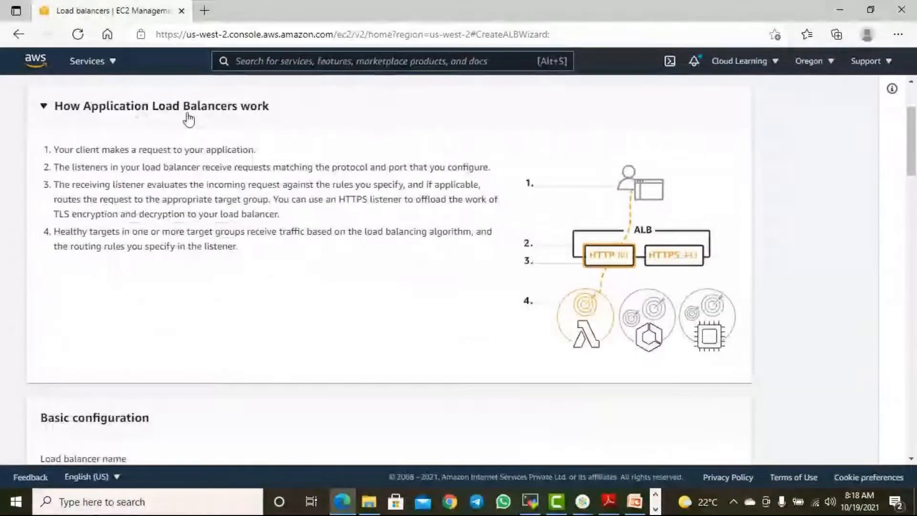
Step: Enter Test LB as the load balancer name in the basic configuration
{"action": "scroll", "coordinate": [189, 119], "scroll_direction": "down", "scroll_amount": 6}
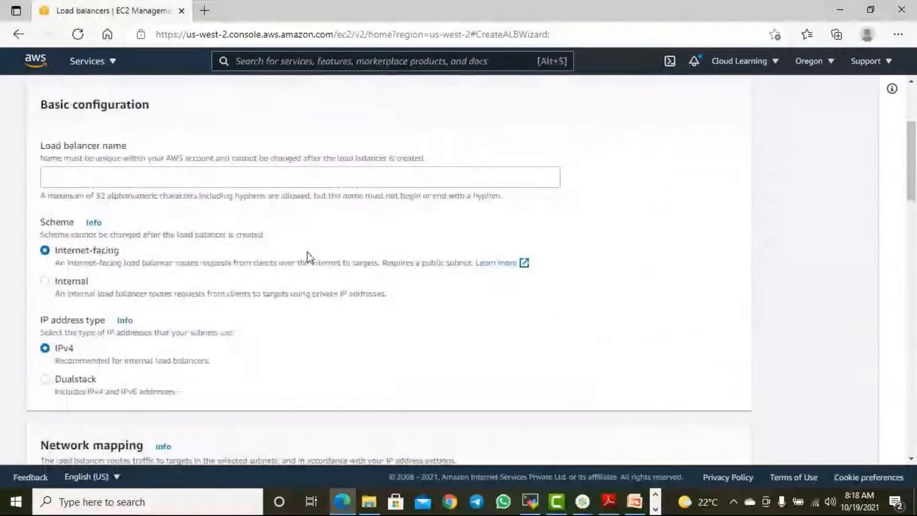
{"action": "left_click", "coordinate": [94, 183]}
{"action": "type", "text": "Test LB"}
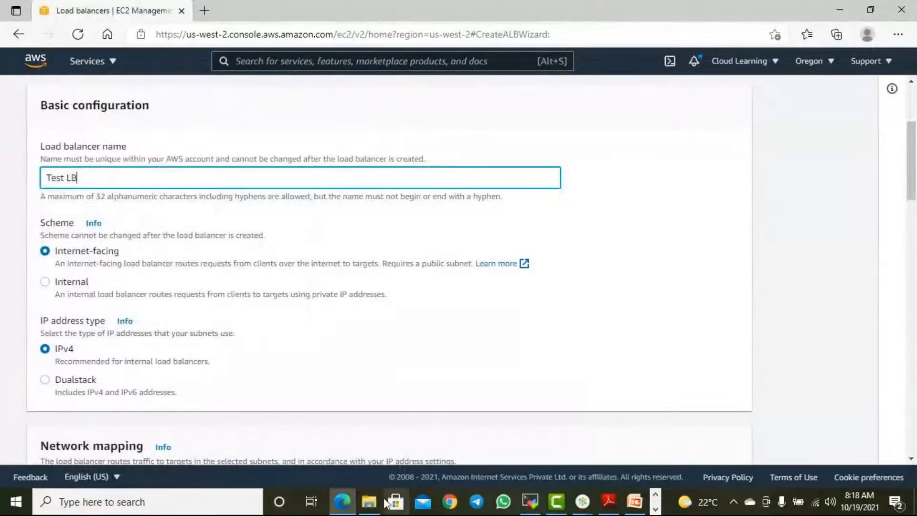
Step: Open the EC2 instances list in a separate browser tab and dismiss the welcome message
{"action": "scroll", "coordinate": [221, 137], "scroll_direction": "up", "scroll_amount": 3}
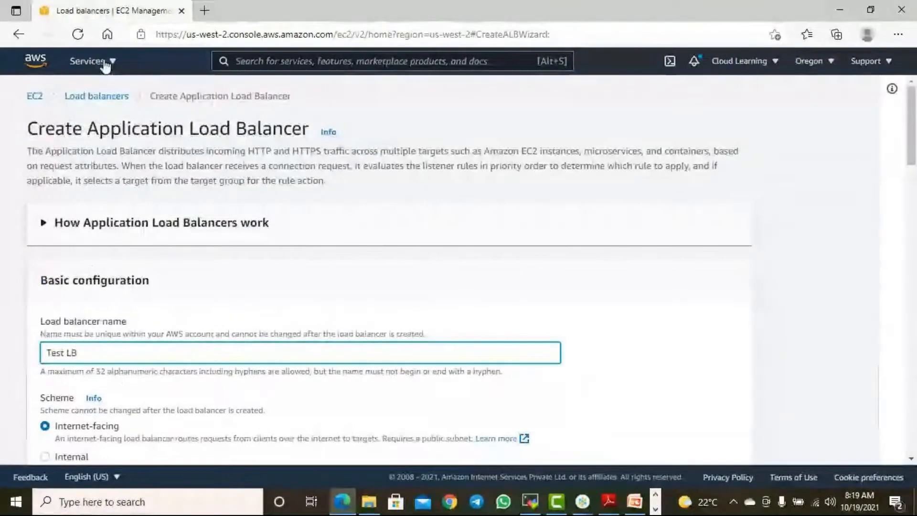
{"action": "left_click", "coordinate": [87, 60]}
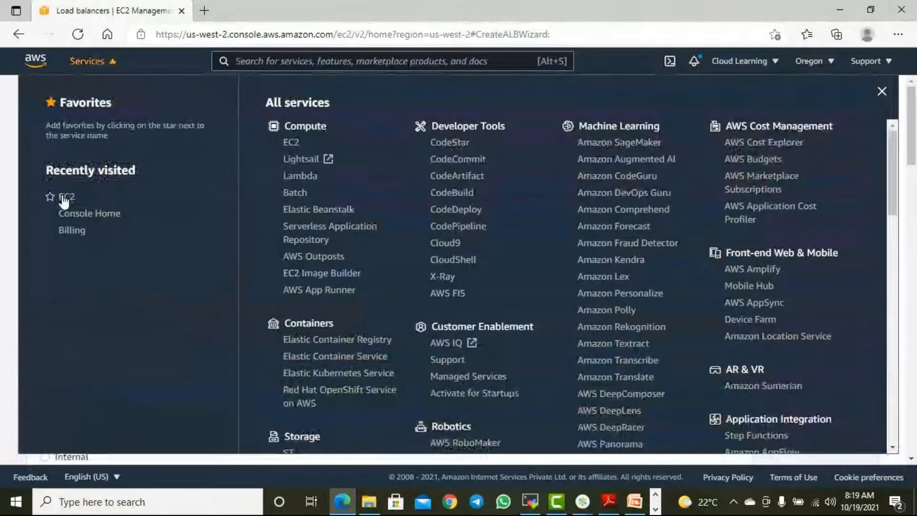
{"action": "right_click", "coordinate": [77, 197]}
{"action": "left_click", "coordinate": [138, 206]}
{"action": "left_click", "coordinate": [263, 10]}
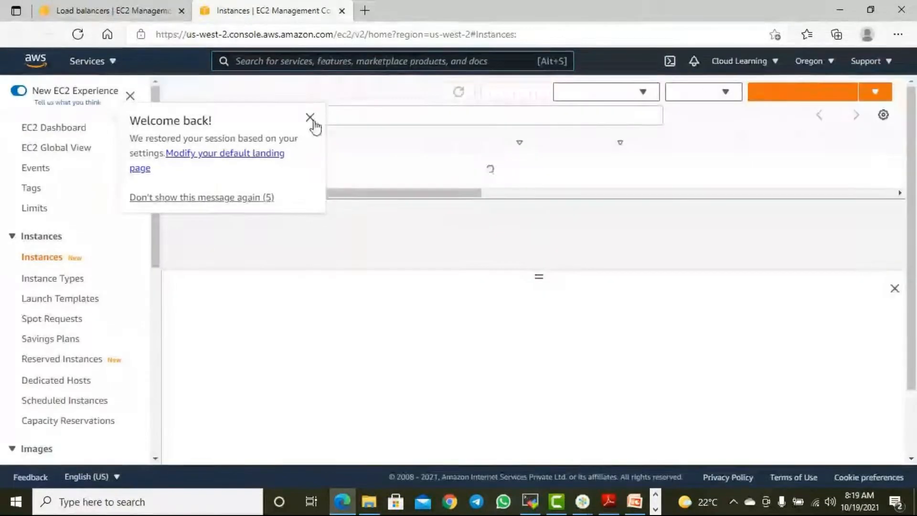
{"action": "left_click", "coordinate": [310, 117]}
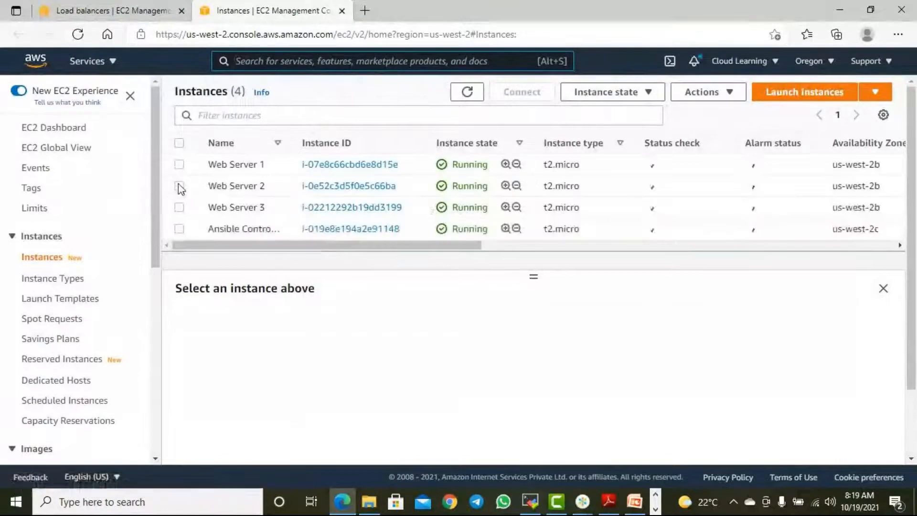
Step: Check Web Server 1's site by loading its public IPv4 address 35.85.55.86 in a new browser tab, then close that tab
{"action": "left_click", "coordinate": [179, 165]}
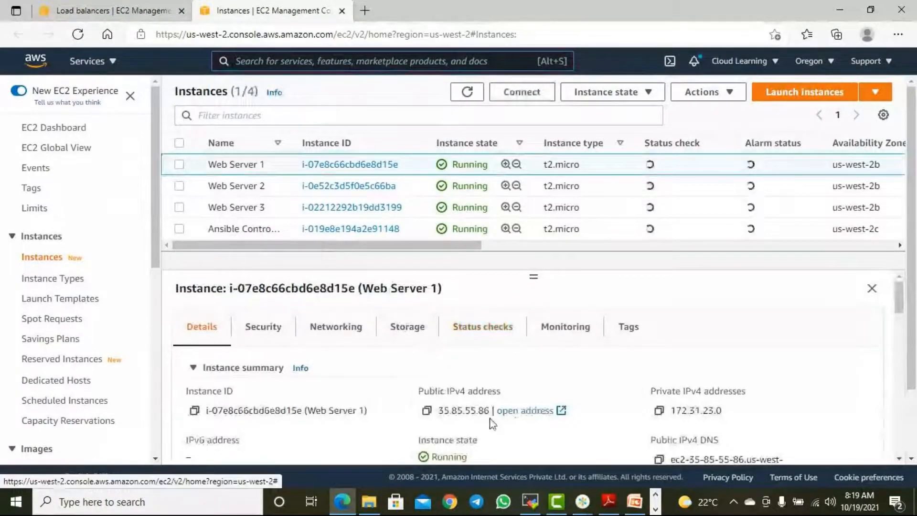
{"action": "left_click", "coordinate": [426, 411]}
{"action": "left_click", "coordinate": [365, 11]}
{"action": "left_click", "coordinate": [371, 38]}
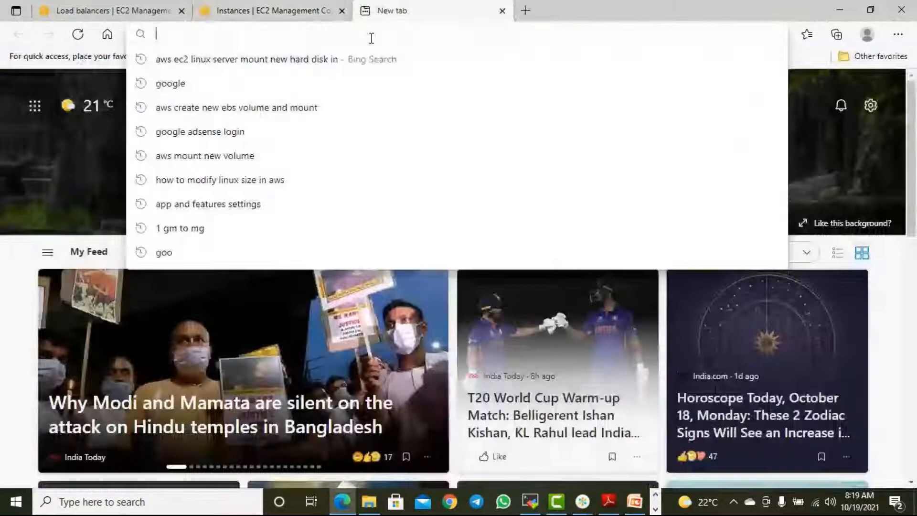
{"action": "type", "text": "35.85.55.86"}
{"action": "key", "text": "Return"}
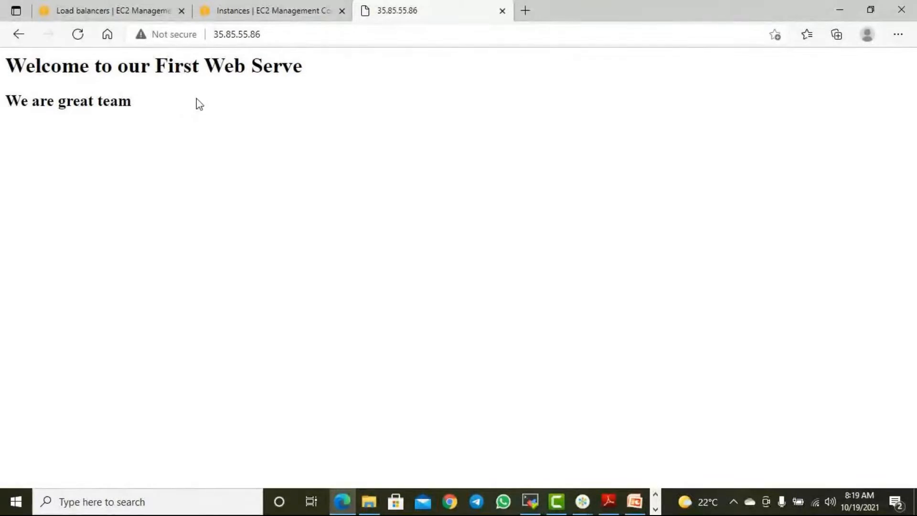
{"action": "left_click", "coordinate": [502, 11]}
{"action": "left_click", "coordinate": [105, 10]}
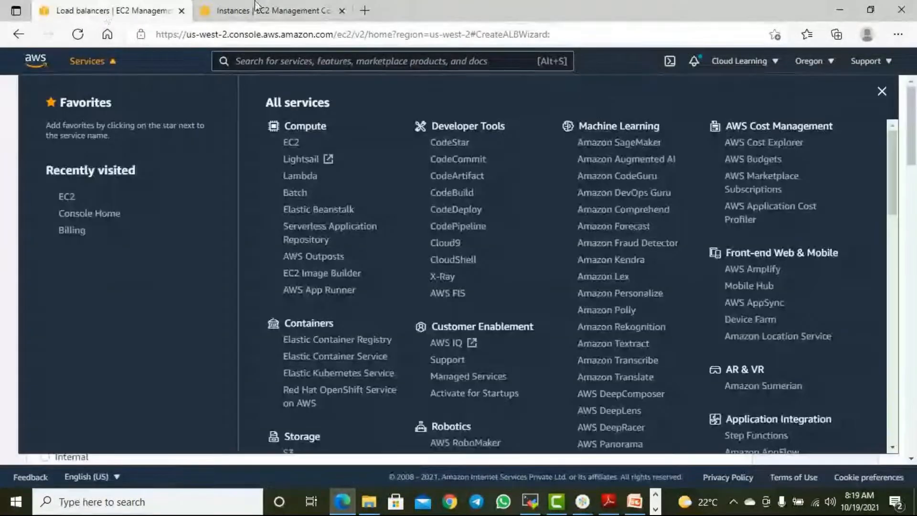
{"action": "left_click", "coordinate": [255, 8]}
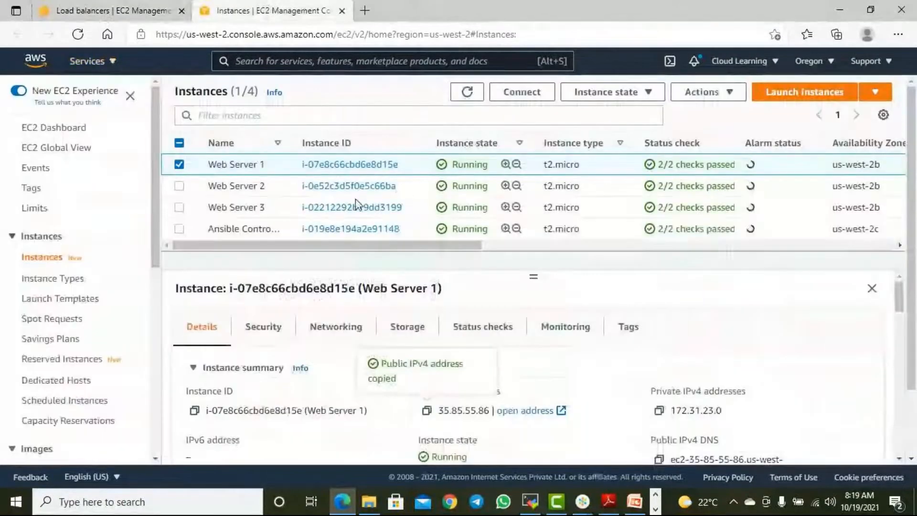
{"action": "left_click", "coordinate": [93, 10]}
{"action": "left_click", "coordinate": [274, 10]}
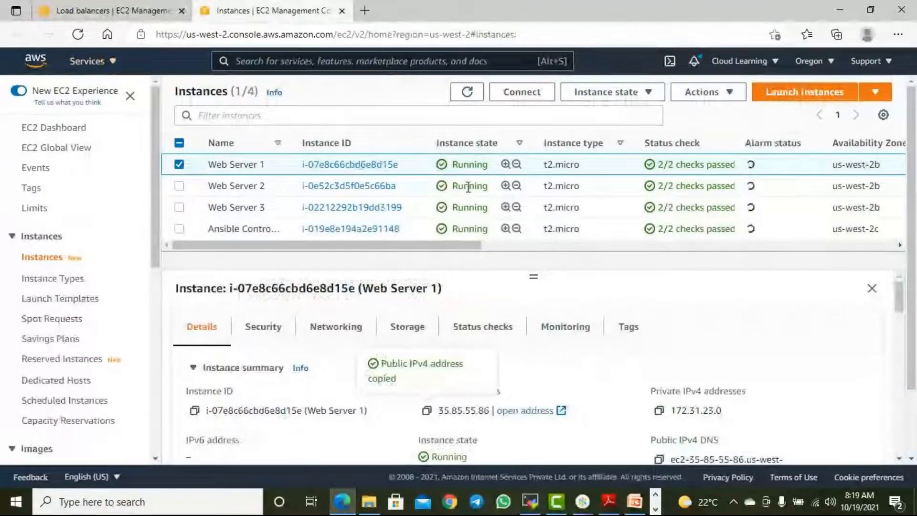
Step: Return to the load balancer form, close the services list and change the load balancer name to WebLB
{"action": "left_click", "coordinate": [135, 13]}
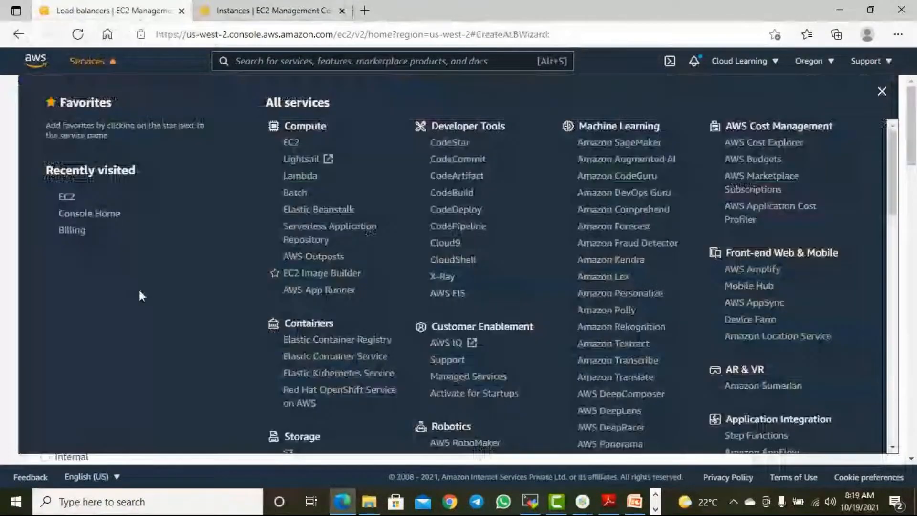
{"action": "left_click", "coordinate": [2, 279]}
{"action": "scroll", "coordinate": [290, 289], "scroll_direction": "down", "scroll_amount": 3}
{"action": "left_click", "coordinate": [94, 234]}
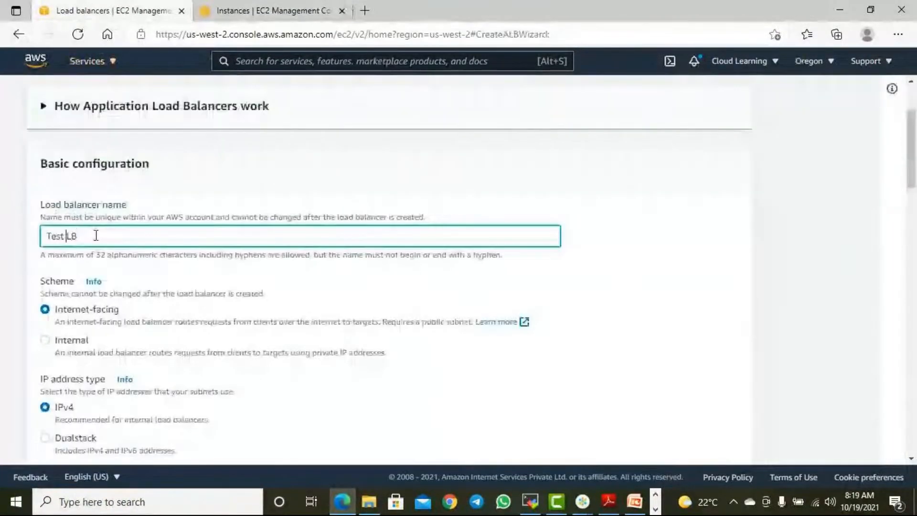
{"action": "key", "text": "shift+Home"}
{"action": "type", "text": "Web"}
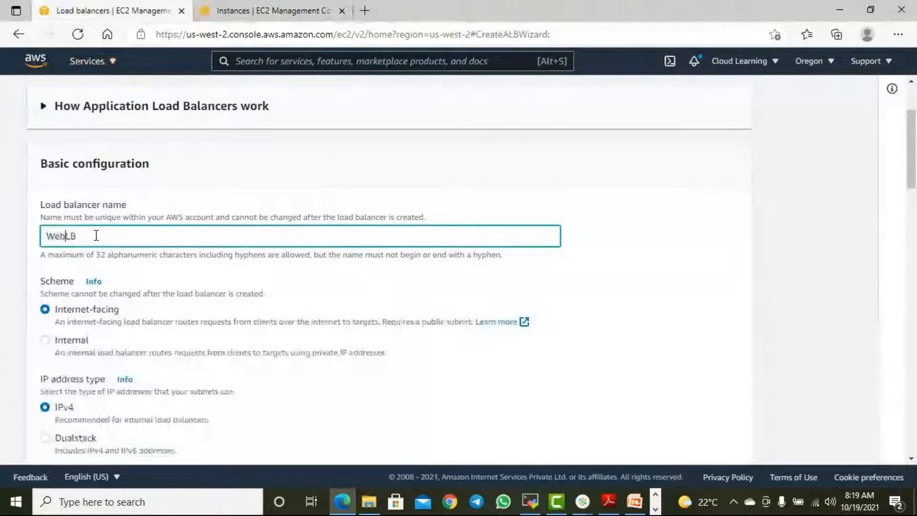
{"action": "scroll", "coordinate": [90, 248], "scroll_direction": "down", "scroll_amount": 1}
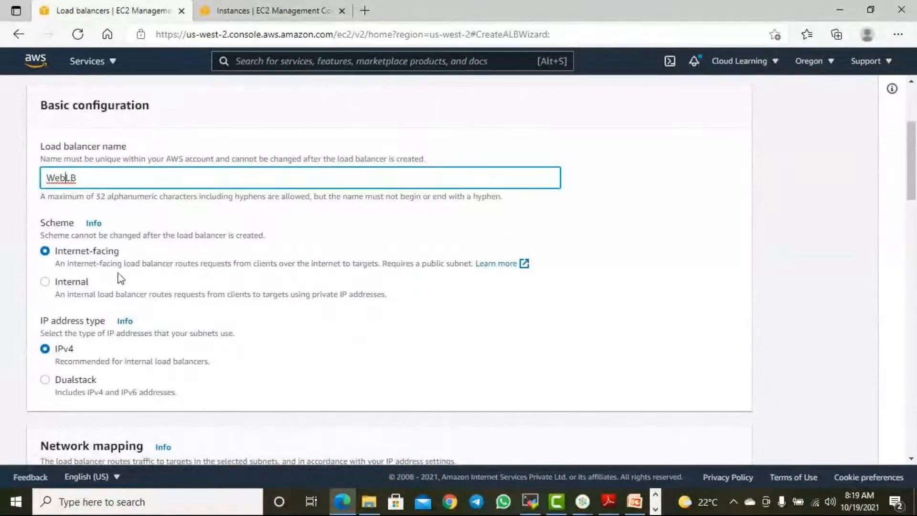
Step: Try the Internal scheme for the load balancer and set it back to Internet-facing
{"action": "left_click", "coordinate": [67, 284]}
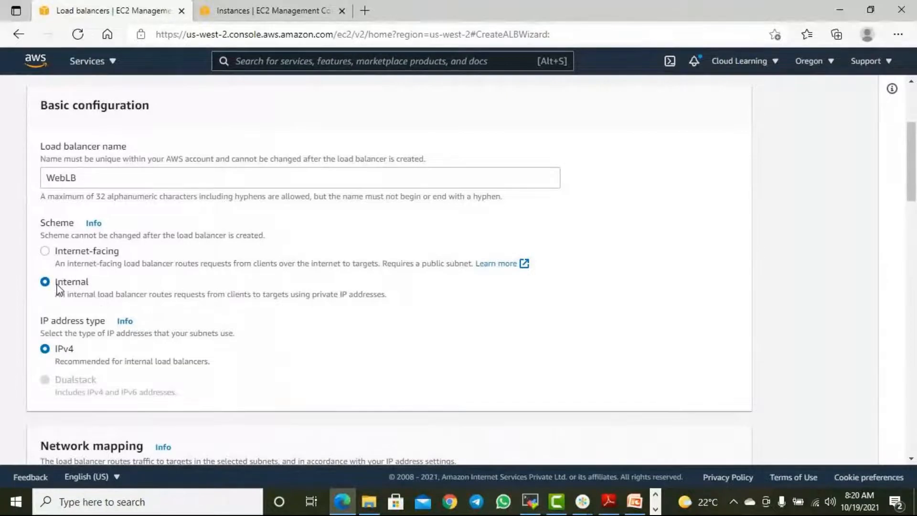
{"action": "left_click_drag", "start_coordinate": [57, 285], "coordinate": [87, 286]}
{"action": "left_click", "coordinate": [177, 285]}
{"action": "left_click_drag", "start_coordinate": [79, 258], "coordinate": [123, 260]}
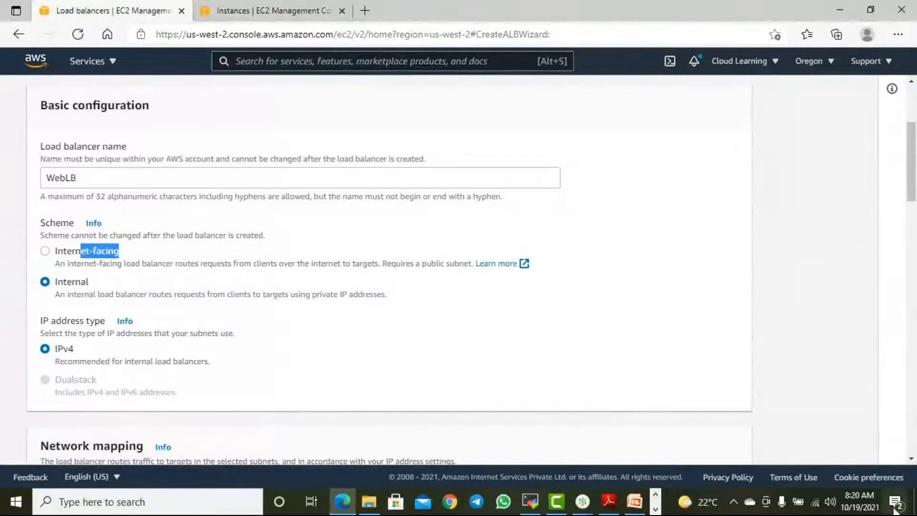
{"action": "left_click", "coordinate": [106, 249]}
Step: Select VPC vpc-0210397a with the 172.31.0.0/16 range for the network mapping and review the Availability Zone options
{"action": "scroll", "coordinate": [256, 296], "scroll_direction": "down", "scroll_amount": 3}
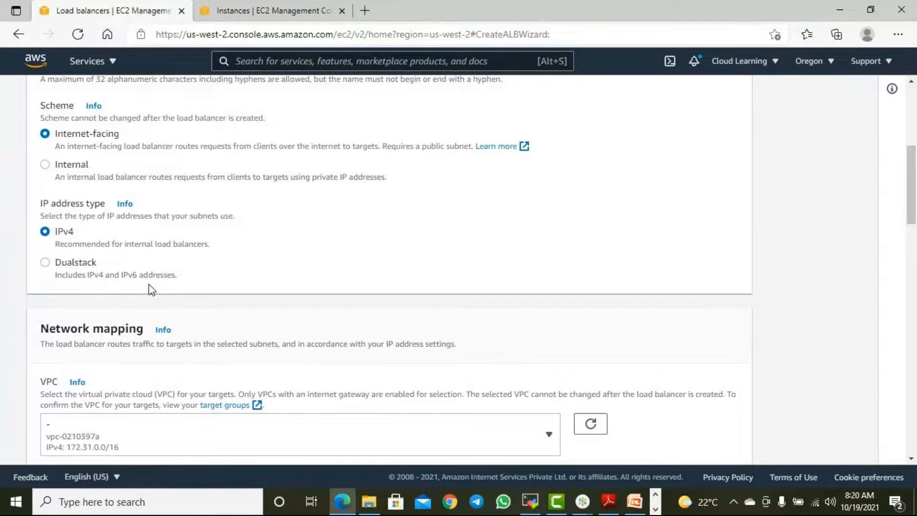
{"action": "scroll", "coordinate": [221, 272], "scroll_direction": "down", "scroll_amount": 2}
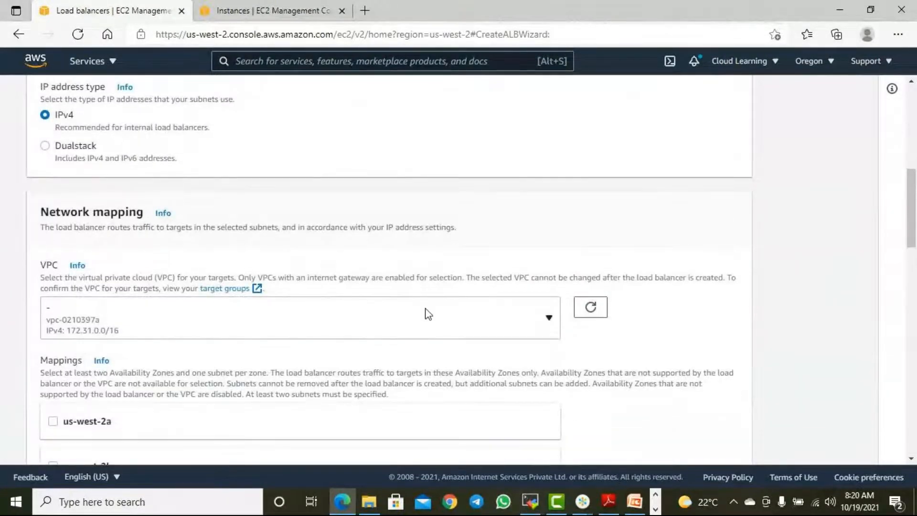
{"action": "left_click", "coordinate": [434, 317]}
{"action": "left_click", "coordinate": [438, 319]}
{"action": "scroll", "coordinate": [337, 196], "scroll_direction": "up", "scroll_amount": 4}
{"action": "scroll", "coordinate": [149, 266], "scroll_direction": "down", "scroll_amount": 6}
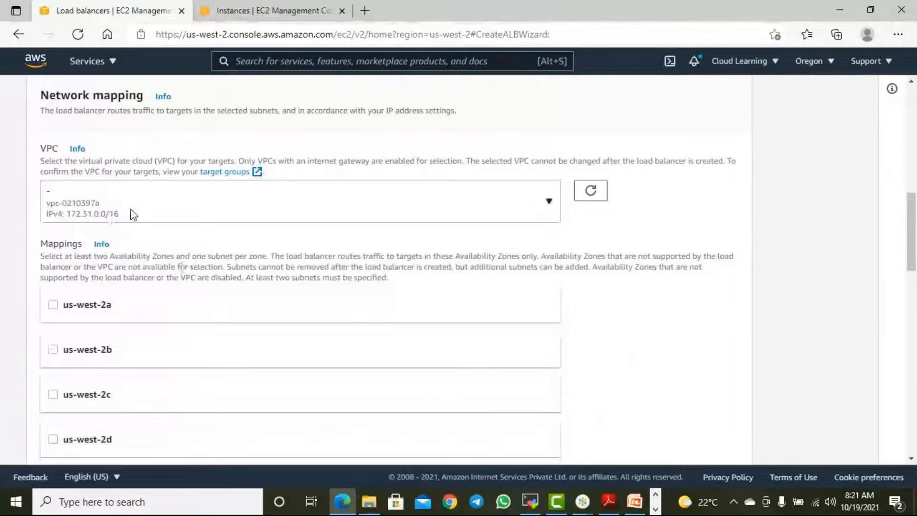
{"action": "left_click", "coordinate": [138, 212]}
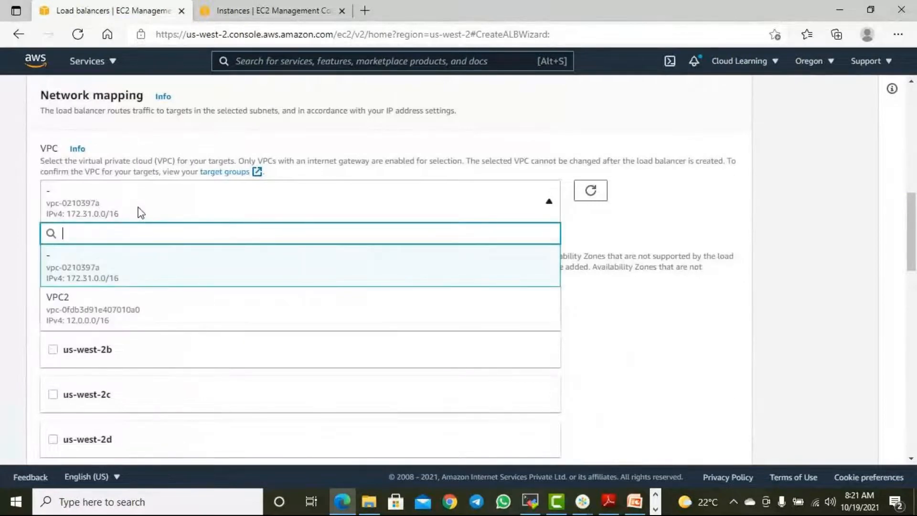
{"action": "left_click", "coordinate": [120, 279]}
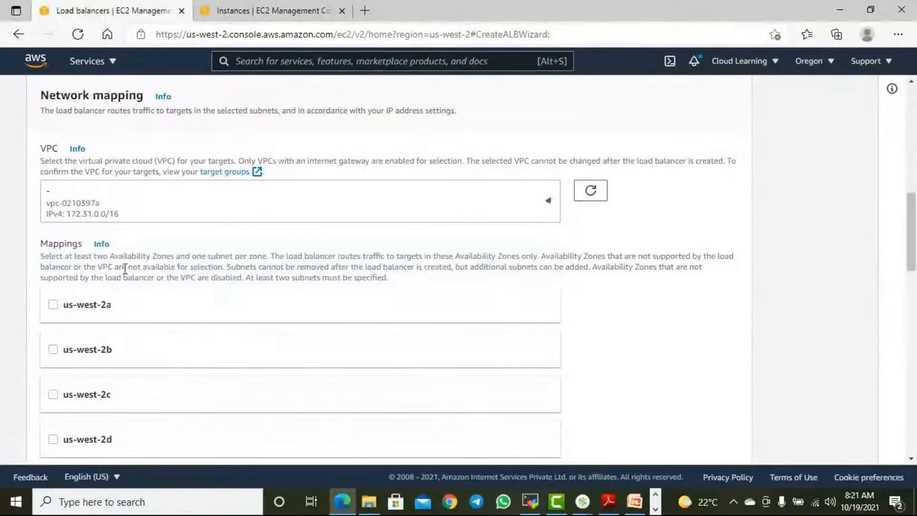
{"action": "scroll", "coordinate": [323, 274], "scroll_direction": "down", "scroll_amount": 2}
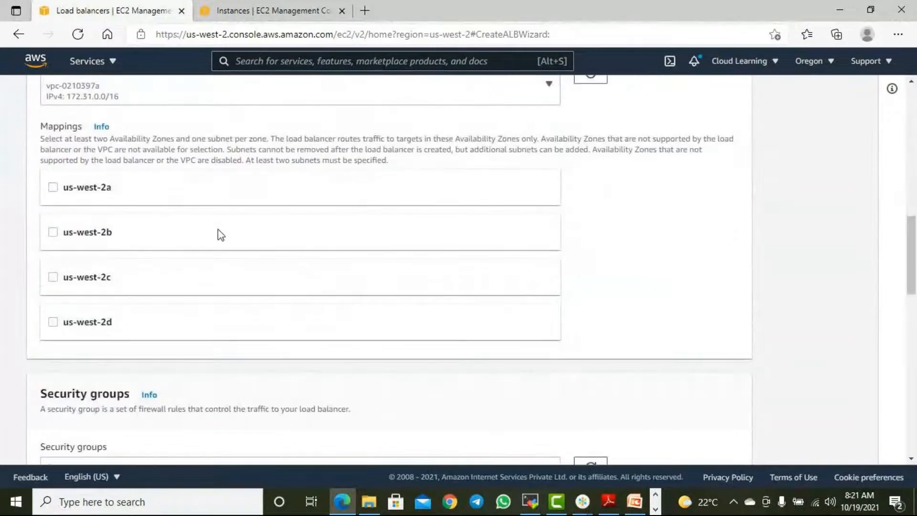
{"action": "scroll", "coordinate": [225, 231], "scroll_direction": "up", "scroll_amount": 4}
{"action": "scroll", "coordinate": [231, 220], "scroll_direction": "down", "scroll_amount": 2}
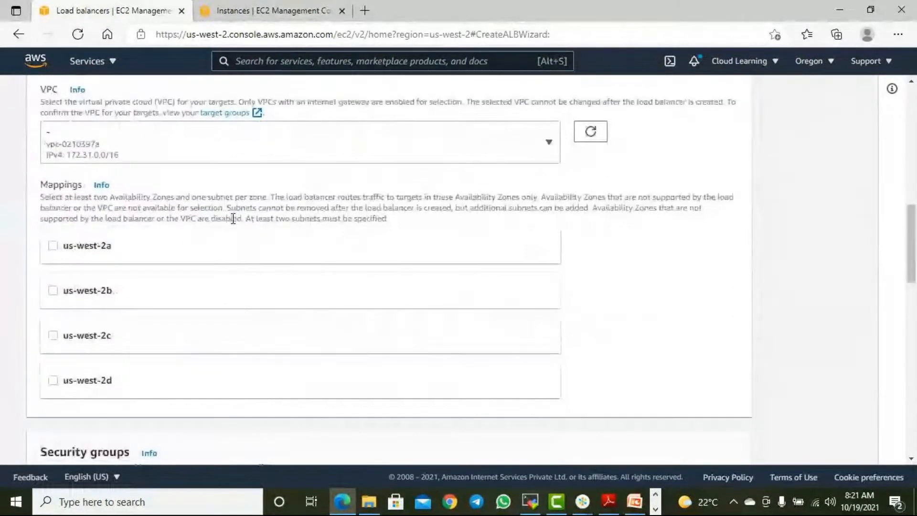
Step: Switch to Paint and add the labels 2a and 2b beside the two Started servers in the load balancer diagram
{"action": "left_click", "coordinate": [653, 508]}
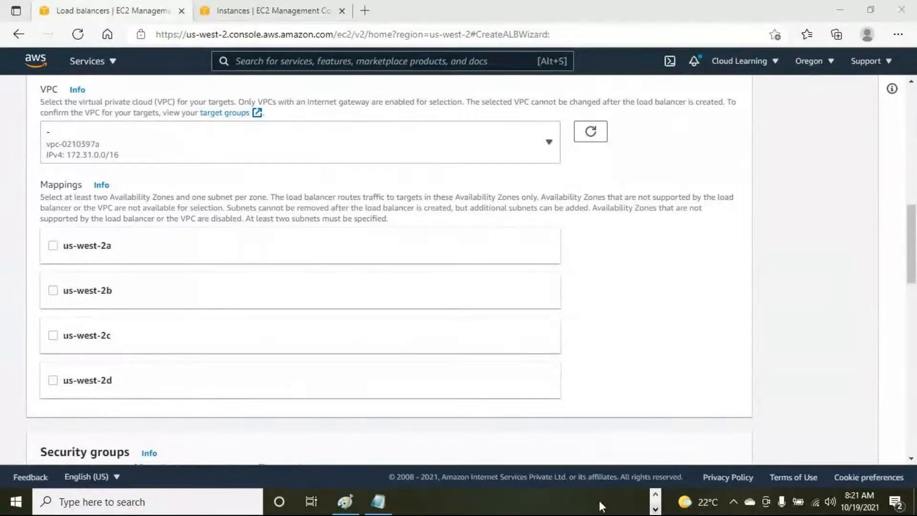
{"action": "left_click", "coordinate": [345, 501]}
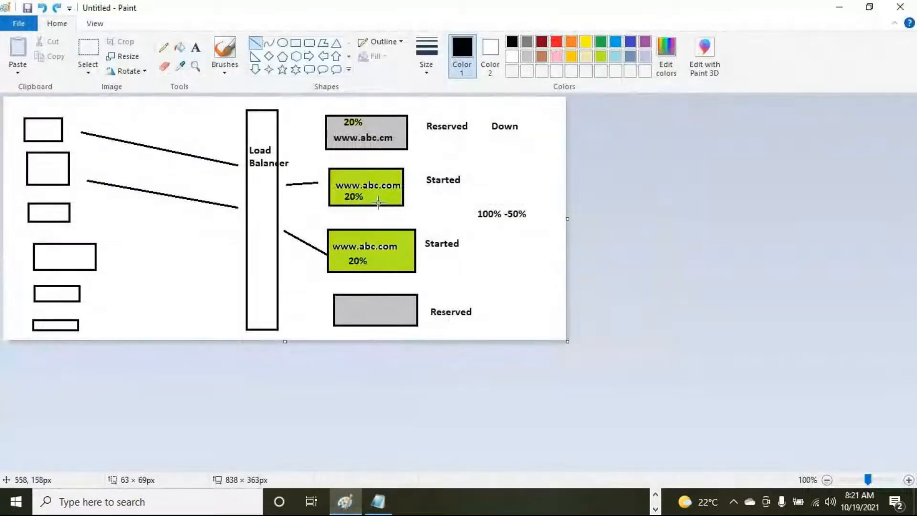
{"action": "left_click", "coordinate": [196, 47]}
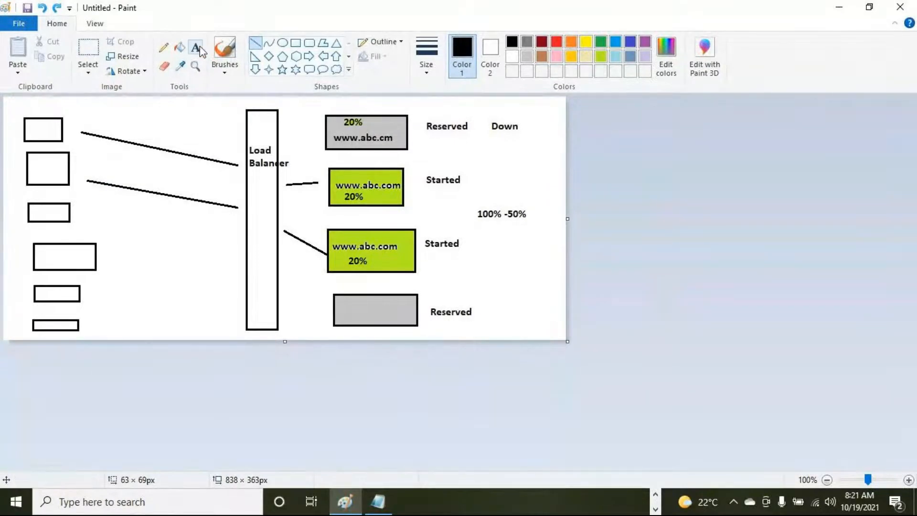
{"action": "left_click", "coordinate": [485, 189]}
{"action": "type", "text": "2a"}
{"action": "left_click", "coordinate": [483, 248]}
{"action": "left_click", "coordinate": [483, 248]}
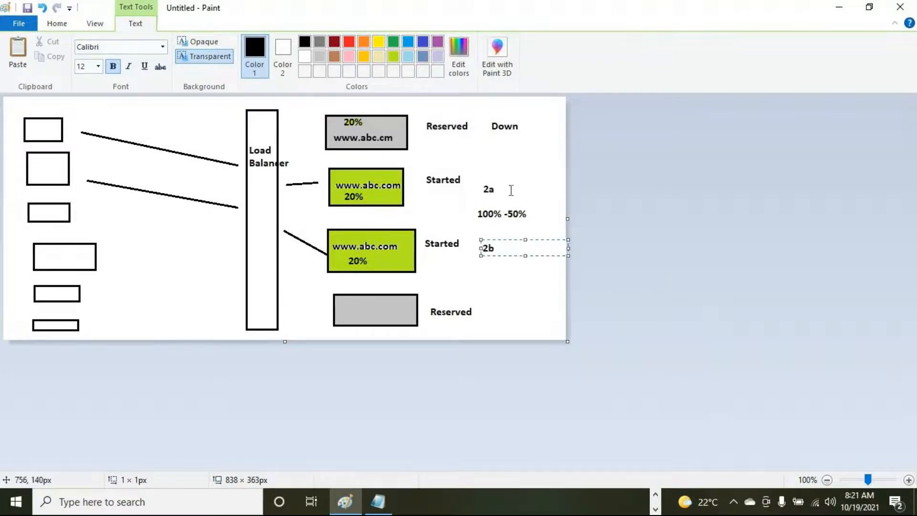
Step: Return to the load balancer form in the browser and enable the us-west-2a and us-west-2b Availability Zone mappings
{"action": "left_click", "coordinate": [839, 6]}
{"action": "left_click", "coordinate": [54, 245]}
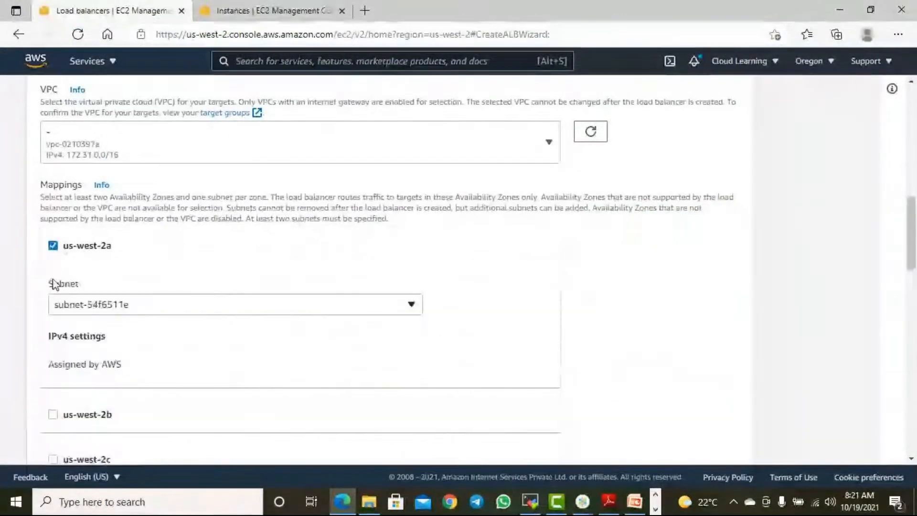
{"action": "scroll", "coordinate": [54, 363], "scroll_direction": "down", "scroll_amount": 1}
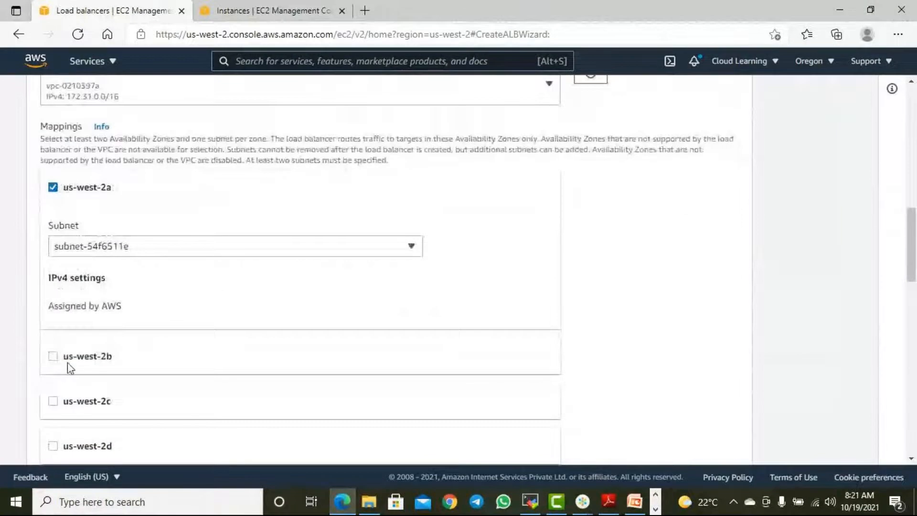
{"action": "left_click", "coordinate": [53, 356]}
{"action": "scroll", "coordinate": [505, 352], "scroll_direction": "down", "scroll_amount": 3}
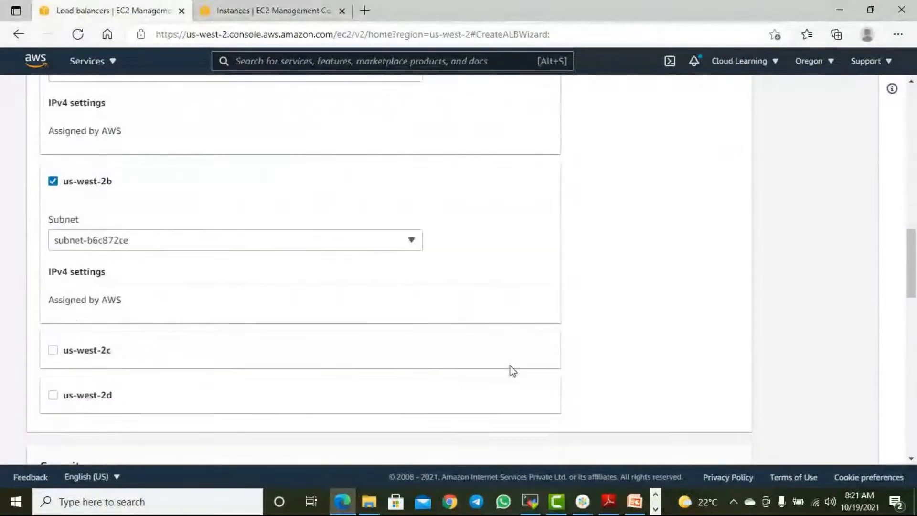
{"action": "scroll", "coordinate": [515, 371], "scroll_direction": "down", "scroll_amount": 2}
{"action": "scroll", "coordinate": [516, 376], "scroll_direction": "down", "scroll_amount": 2}
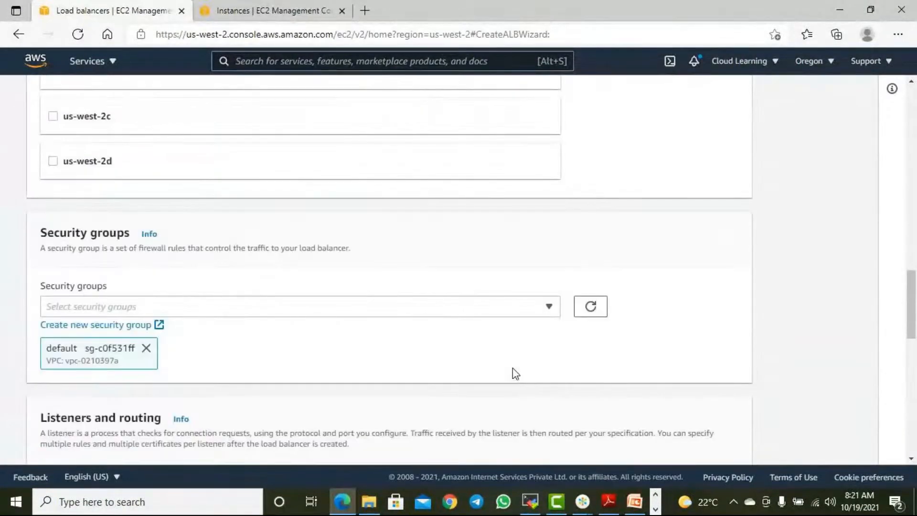
{"action": "scroll", "coordinate": [254, 260], "scroll_direction": "up", "scroll_amount": 4}
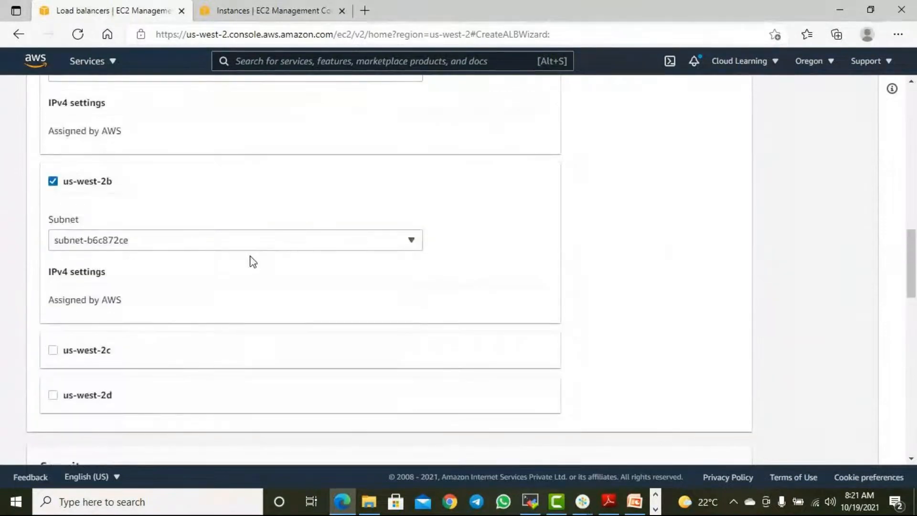
Step: Check the Availability Zones of Web Servers 1 to 3 in the instances list and compare them with the load balancer's zone mappings
{"action": "left_click", "coordinate": [293, 15]}
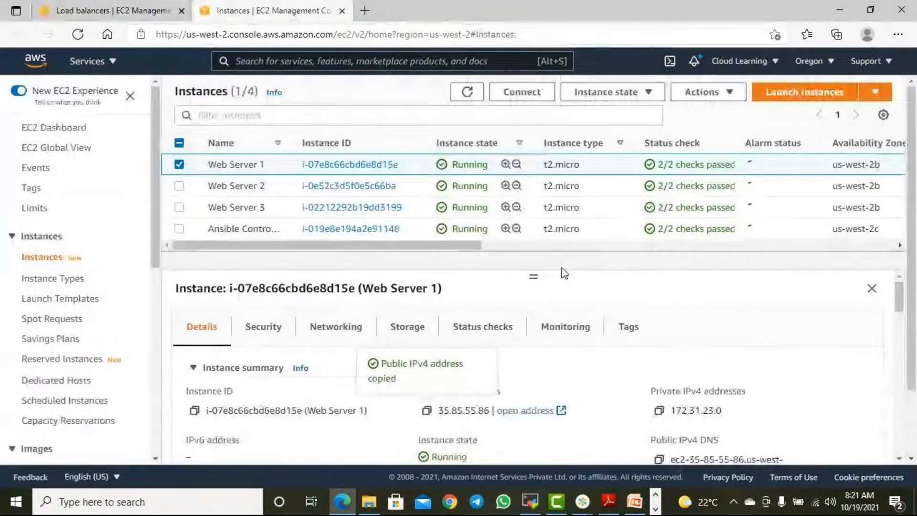
{"action": "left_click_drag", "start_coordinate": [429, 248], "coordinate": [548, 247]}
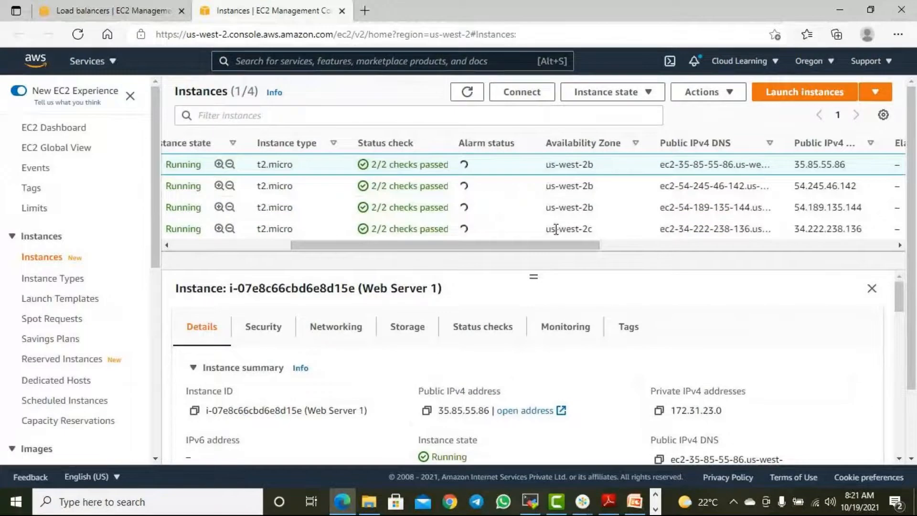
{"action": "left_click", "coordinate": [614, 185]}
{"action": "left_click_drag", "start_coordinate": [538, 246], "coordinate": [557, 196]}
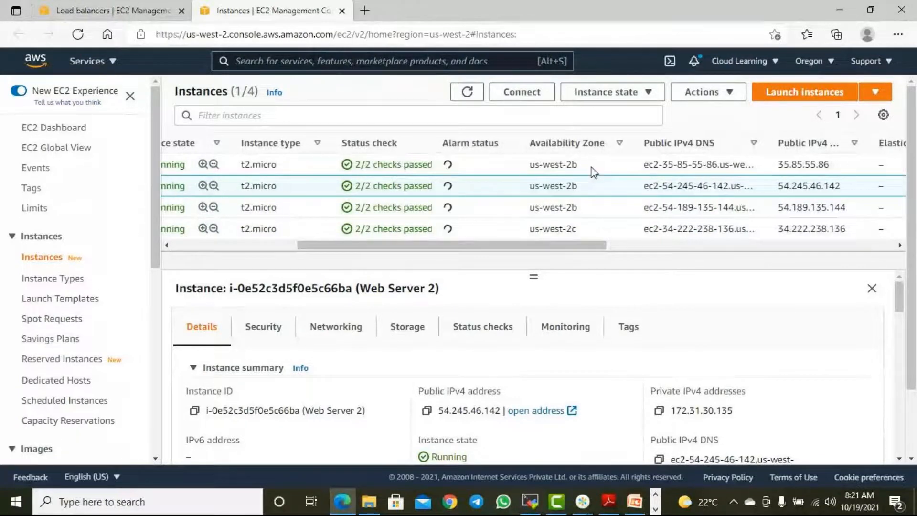
{"action": "left_click_drag", "start_coordinate": [593, 168], "coordinate": [594, 206]}
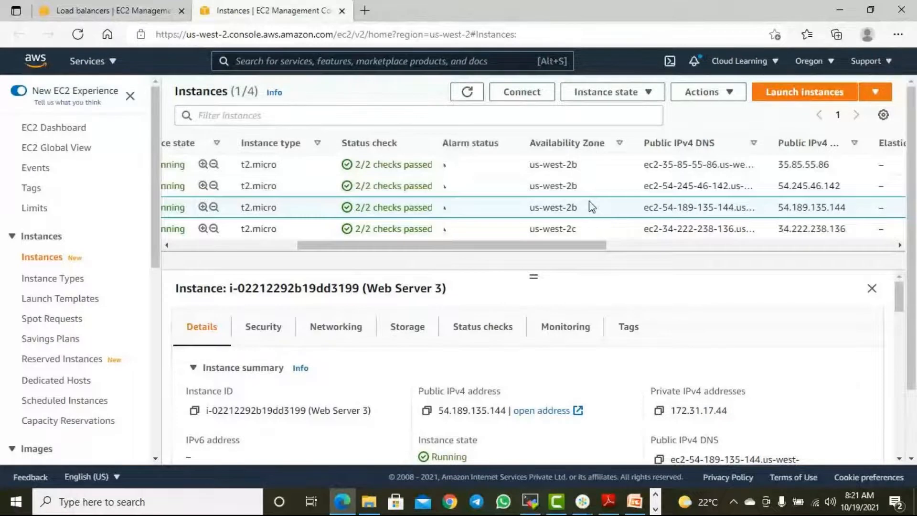
{"action": "left_click", "coordinate": [119, 11]}
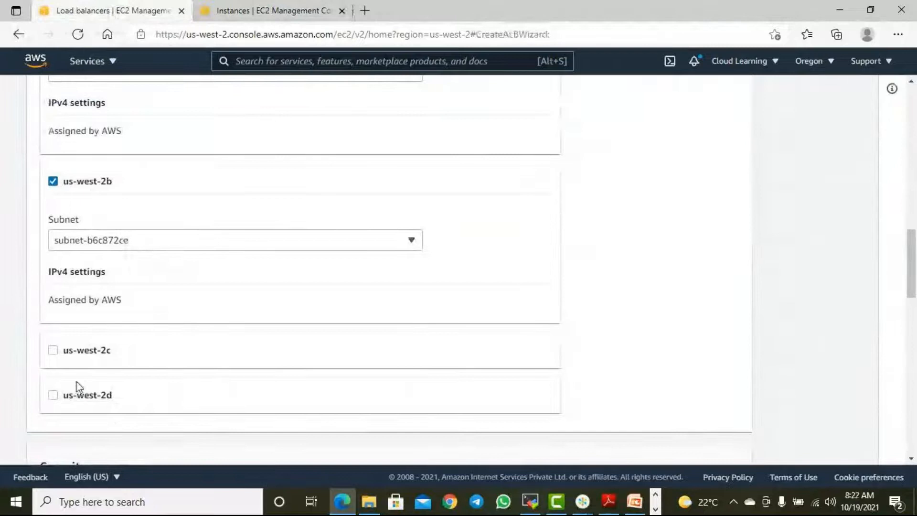
{"action": "scroll", "coordinate": [83, 210], "scroll_direction": "up", "scroll_amount": 3}
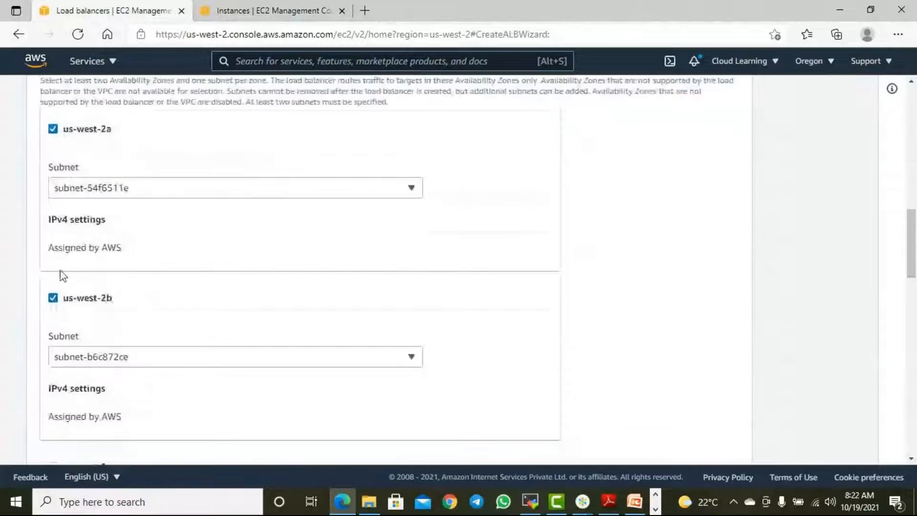
{"action": "scroll", "coordinate": [162, 328], "scroll_direction": "down", "scroll_amount": 6}
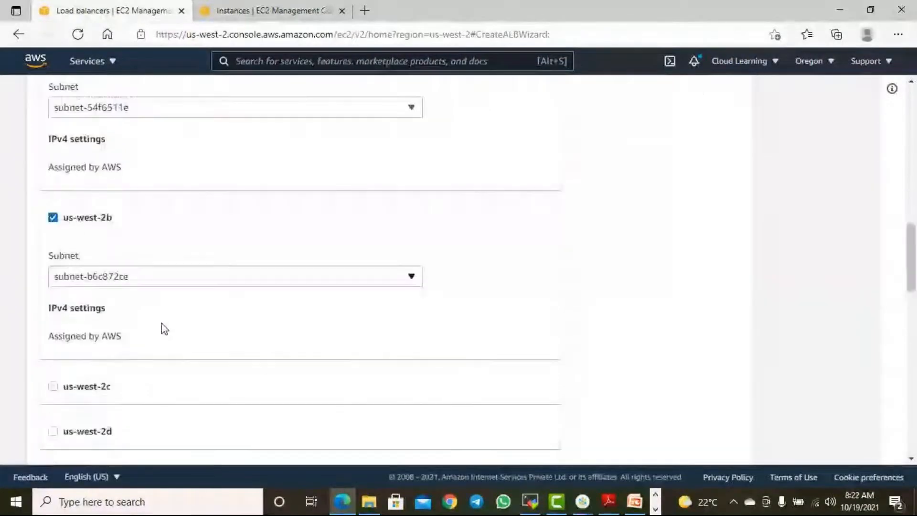
Step: Assign the Linux New SG security group to the load balancer and remove the default security group
{"action": "scroll", "coordinate": [164, 334], "scroll_direction": "down", "scroll_amount": 5}
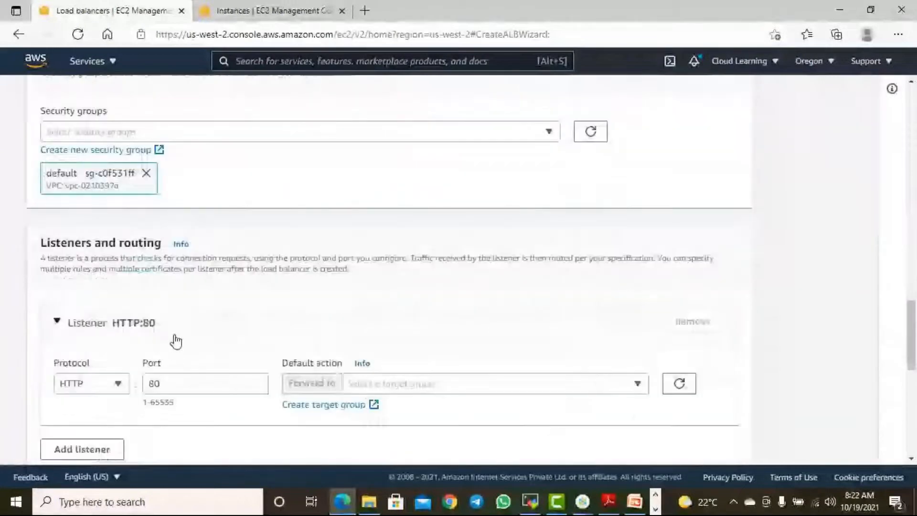
{"action": "scroll", "coordinate": [174, 339], "scroll_direction": "up", "scroll_amount": 2}
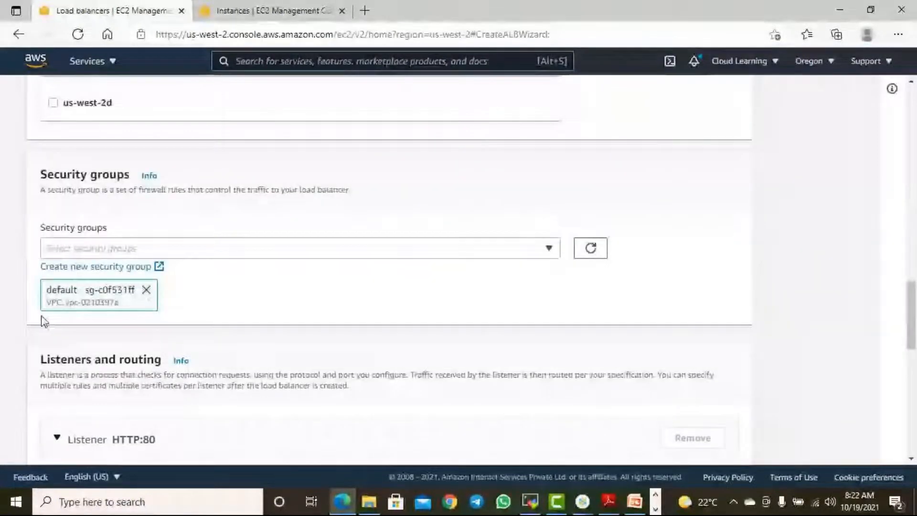
{"action": "left_click", "coordinate": [549, 250]}
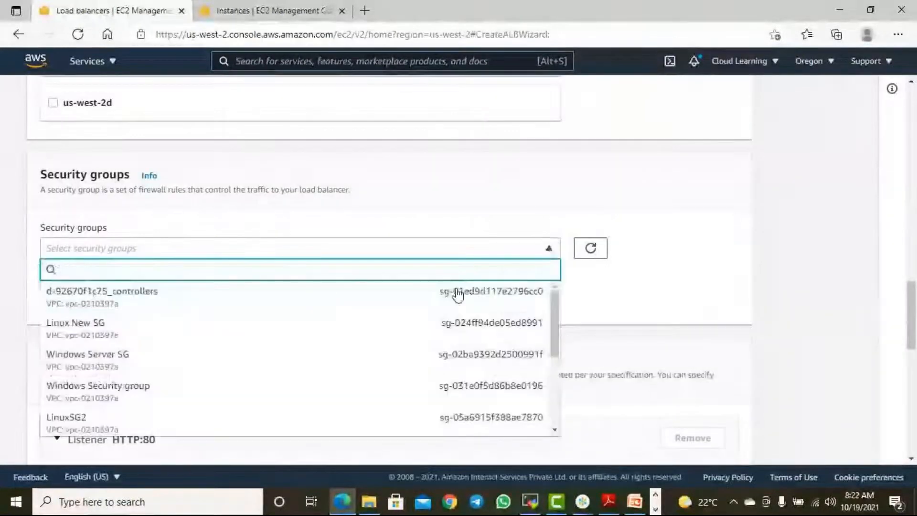
{"action": "left_click", "coordinate": [148, 332]}
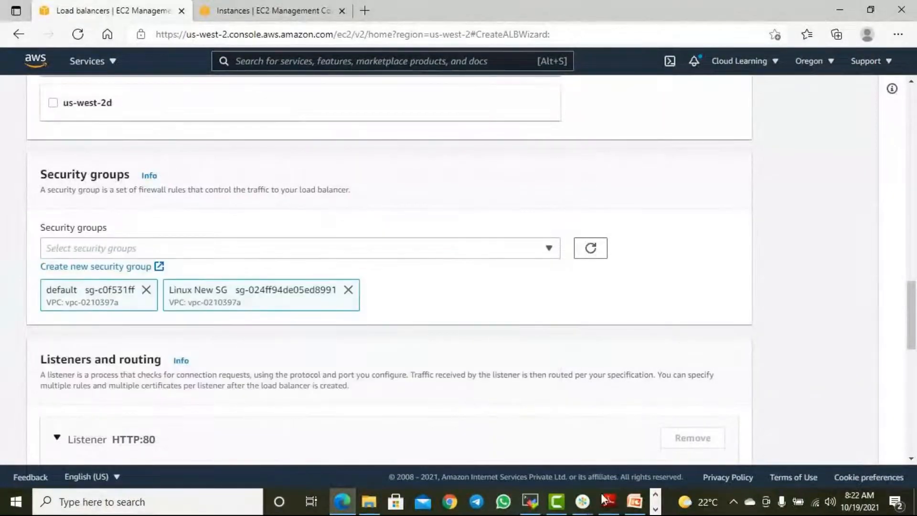
{"action": "left_click", "coordinate": [655, 509]}
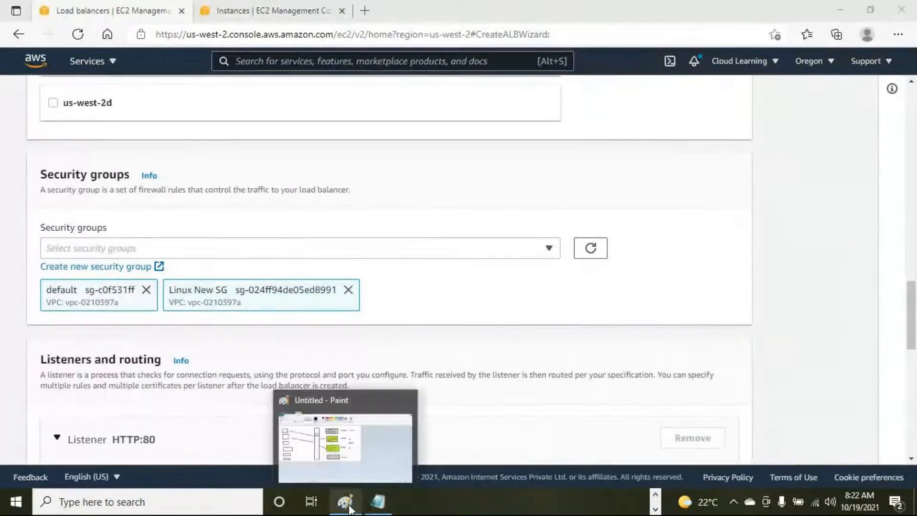
{"action": "left_click", "coordinate": [144, 290]}
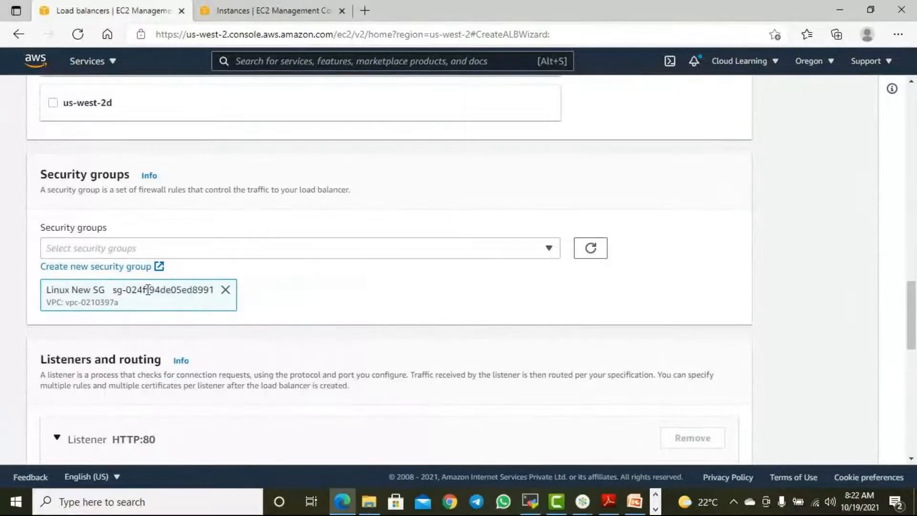
Step: Switch to Paint and add the label "80 or 443" under the upper Started server's status in the diagram
{"action": "scroll", "coordinate": [164, 172], "scroll_direction": "up", "scroll_amount": 20}
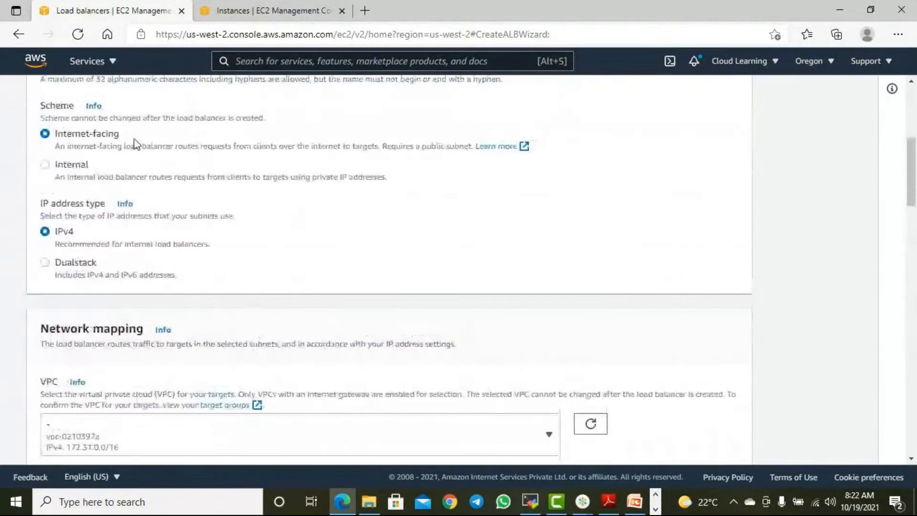
{"action": "scroll", "coordinate": [180, 183], "scroll_direction": "up", "scroll_amount": 3}
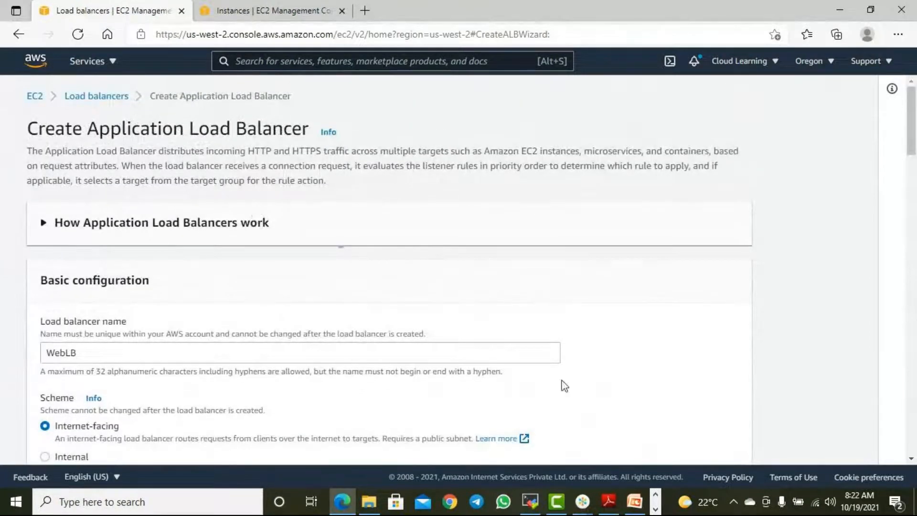
{"action": "left_click", "coordinate": [655, 509]}
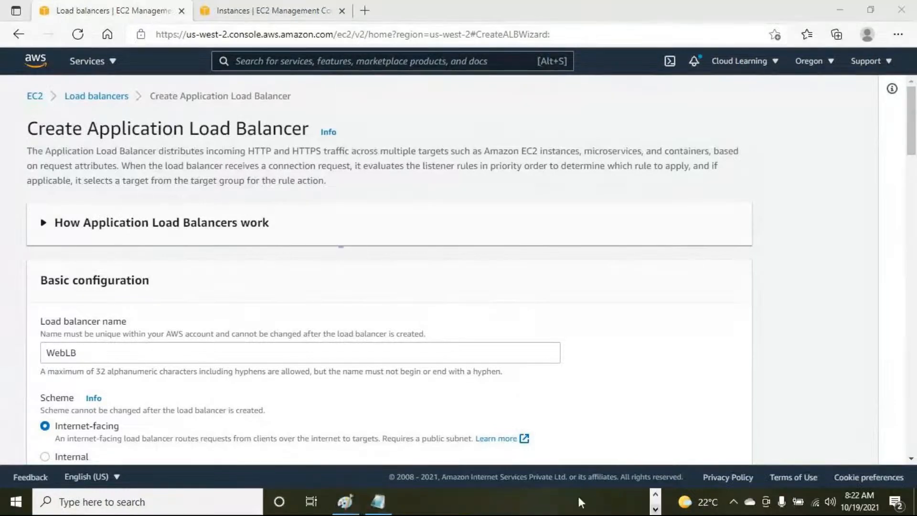
{"action": "left_click", "coordinate": [352, 503]}
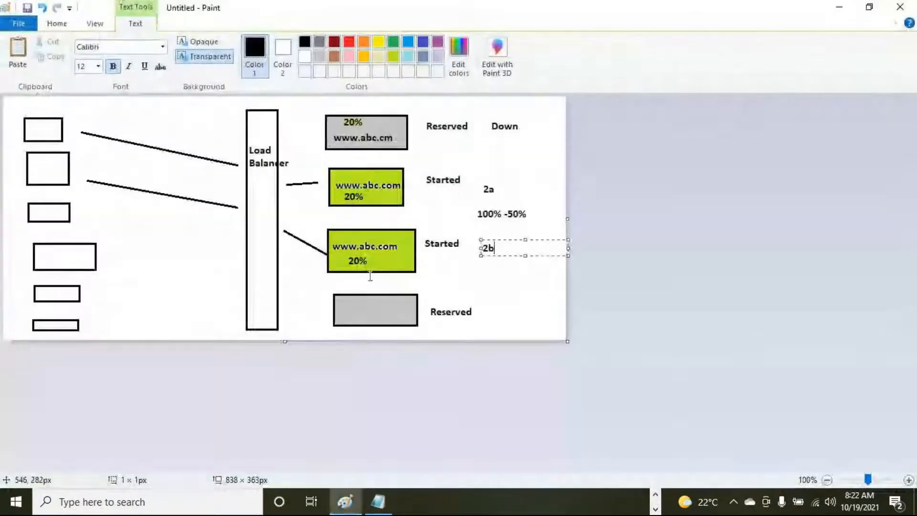
{"action": "left_click", "coordinate": [428, 194]}
{"action": "left_click", "coordinate": [424, 198]}
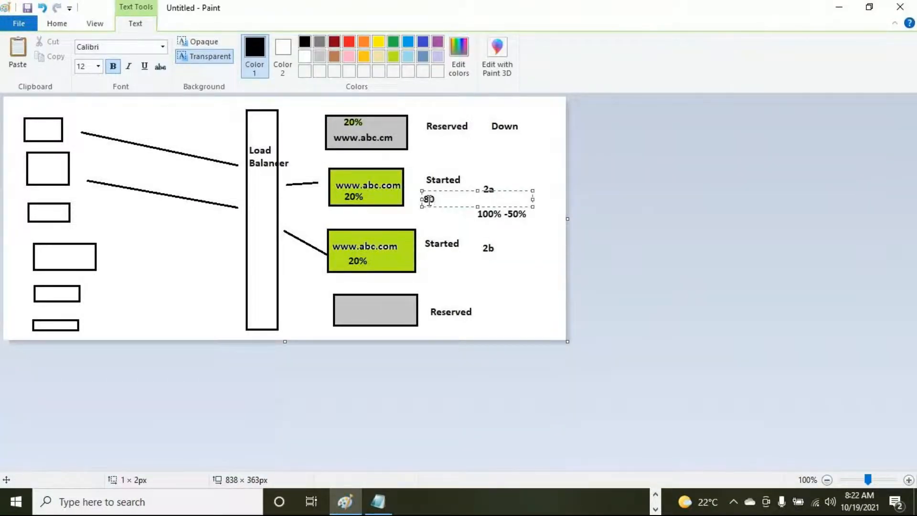
{"action": "type", "text": "80 or 44"}
{"action": "left_click", "coordinate": [549, 276]}
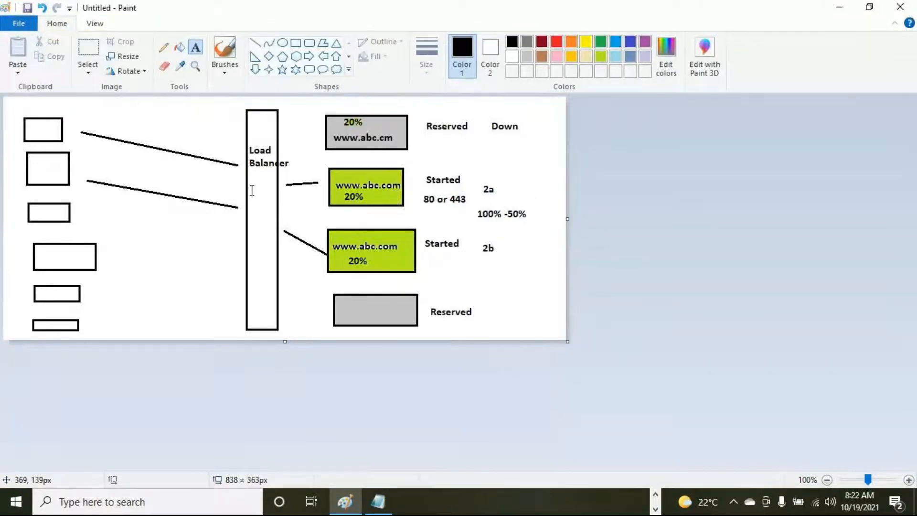
Step: Add the port numbers 80 and 443 on separate lines inside the Load Balancer box of the diagram
{"action": "left_click", "coordinate": [251, 189]}
{"action": "type", "text": "80"}
{"action": "key", "text": "Return"}
{"action": "type", "text": "443"}
{"action": "key", "text": "Return"}
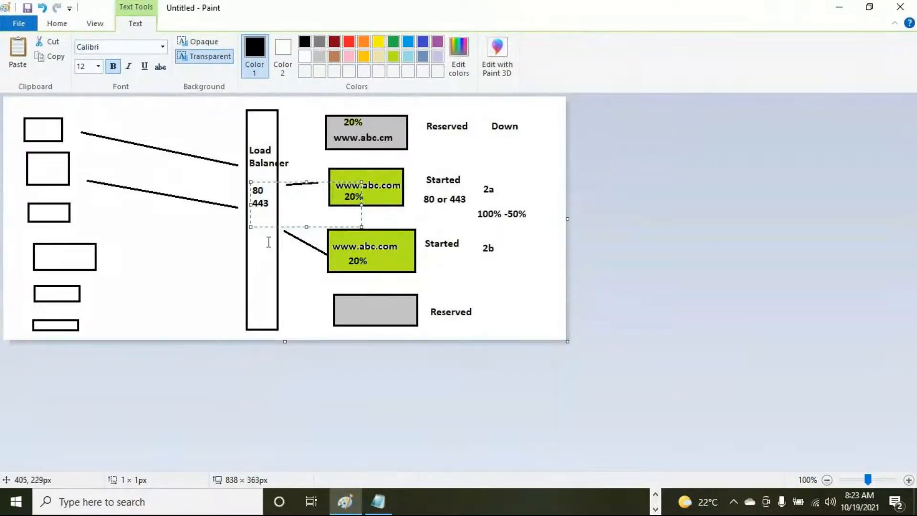
Step: Return to the load balancer form in the browser and review its security group and HTTP:80 listener settings
{"action": "left_click", "coordinate": [839, 7]}
{"action": "scroll", "coordinate": [438, 305], "scroll_direction": "down", "scroll_amount": 10}
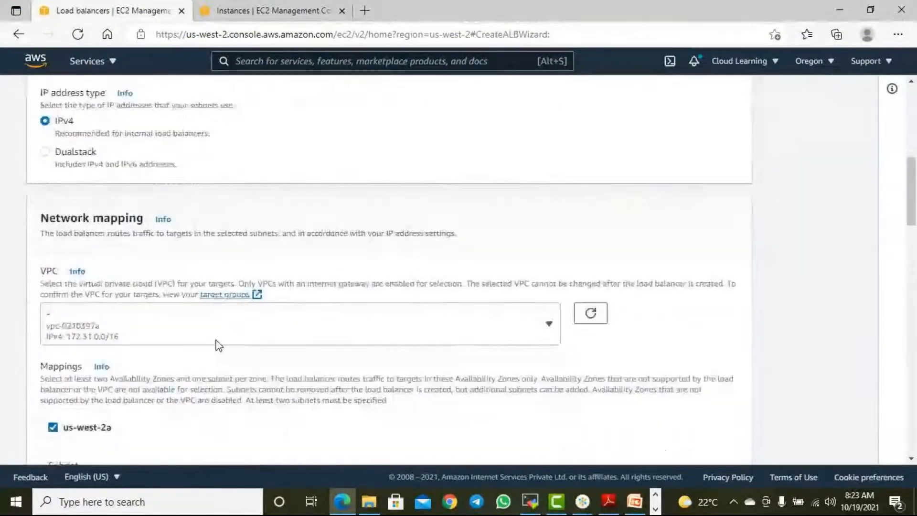
{"action": "scroll", "coordinate": [258, 337], "scroll_direction": "down", "scroll_amount": 10}
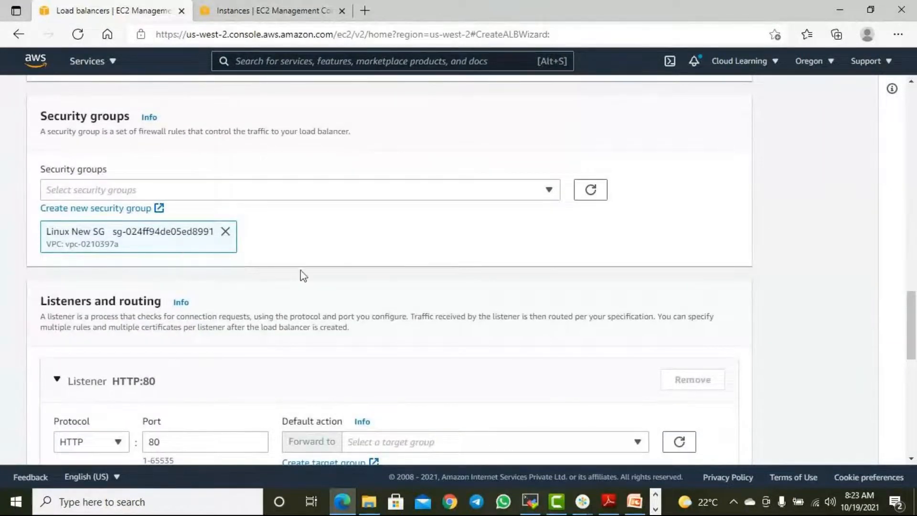
{"action": "scroll", "coordinate": [317, 277], "scroll_direction": "down", "scroll_amount": 3}
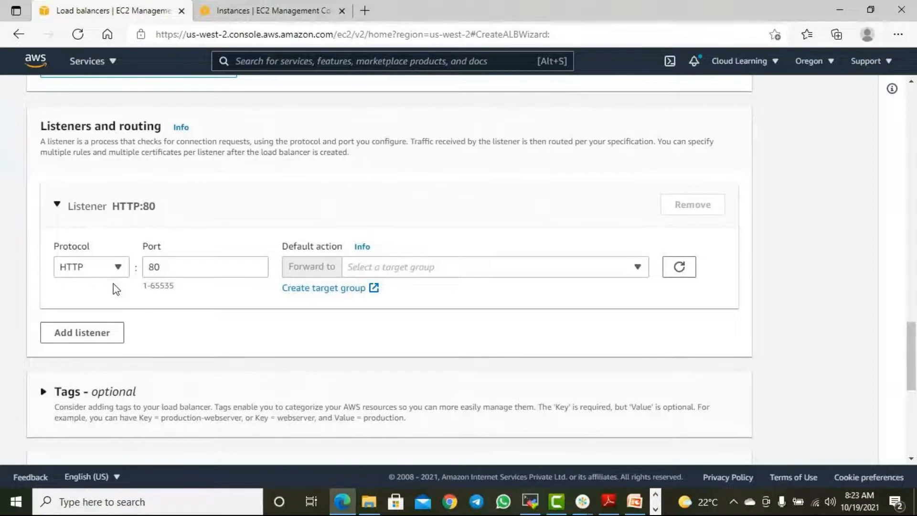
{"action": "scroll", "coordinate": [170, 278], "scroll_direction": "up", "scroll_amount": 5}
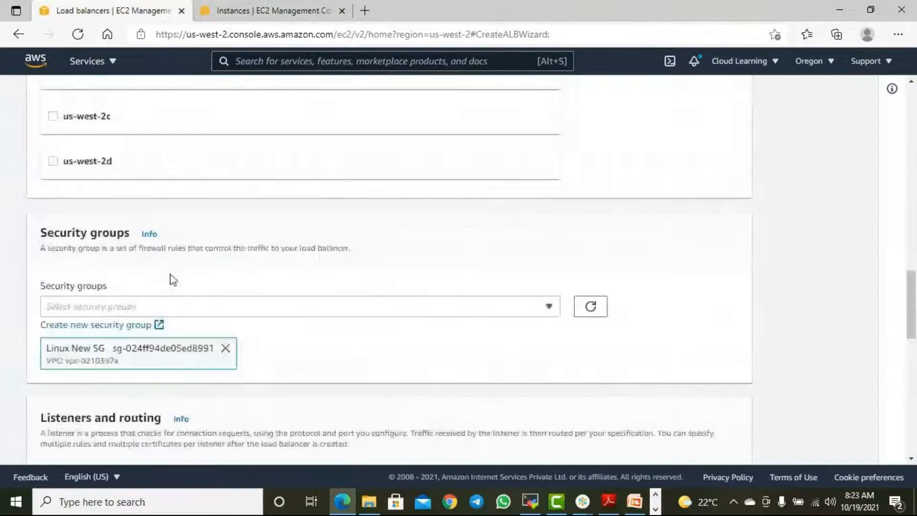
{"action": "scroll", "coordinate": [171, 281], "scroll_direction": "down", "scroll_amount": 3}
{"action": "scroll", "coordinate": [168, 285], "scroll_direction": "down", "scroll_amount": 2}
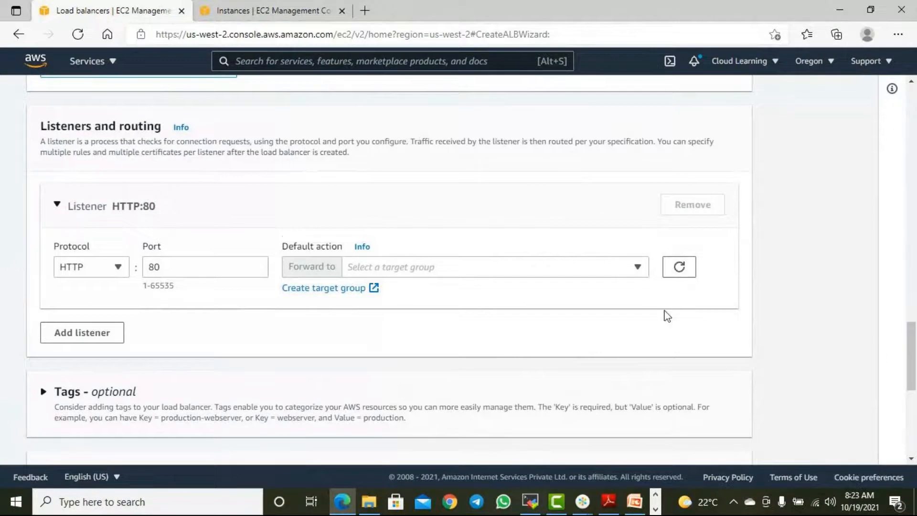
Step: Look at the Paint diagram again, then review the existing target groups available for the HTTP:80 listener's default action in the browser
{"action": "left_click", "coordinate": [656, 509]}
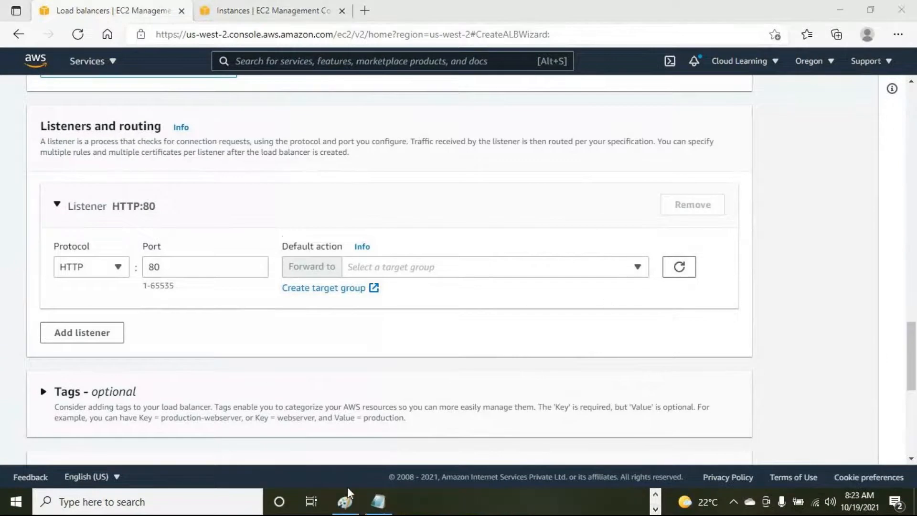
{"action": "left_click", "coordinate": [345, 500]}
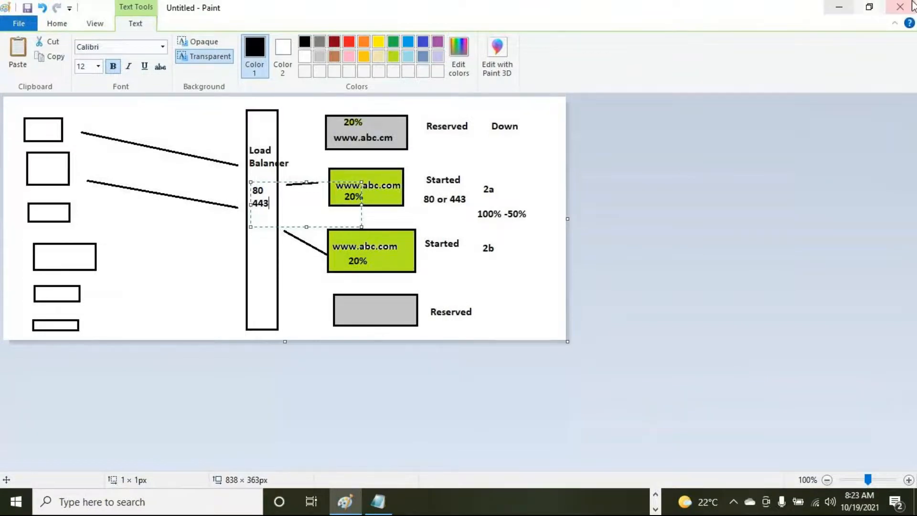
{"action": "left_click", "coordinate": [839, 8]}
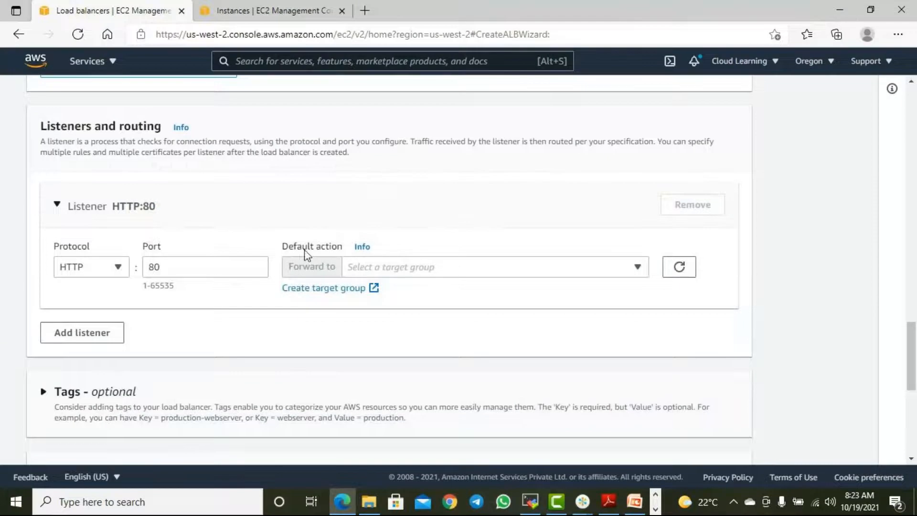
{"action": "left_click", "coordinate": [434, 266]}
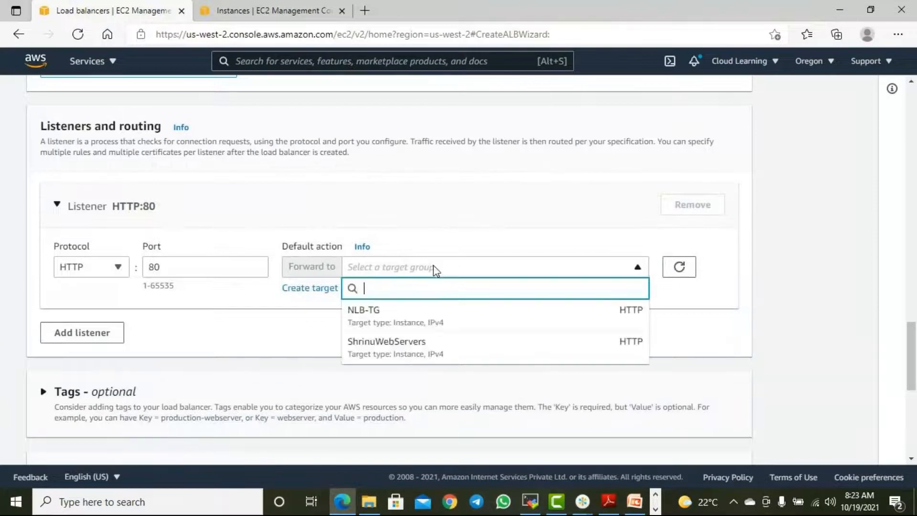
{"action": "left_click", "coordinate": [450, 246]}
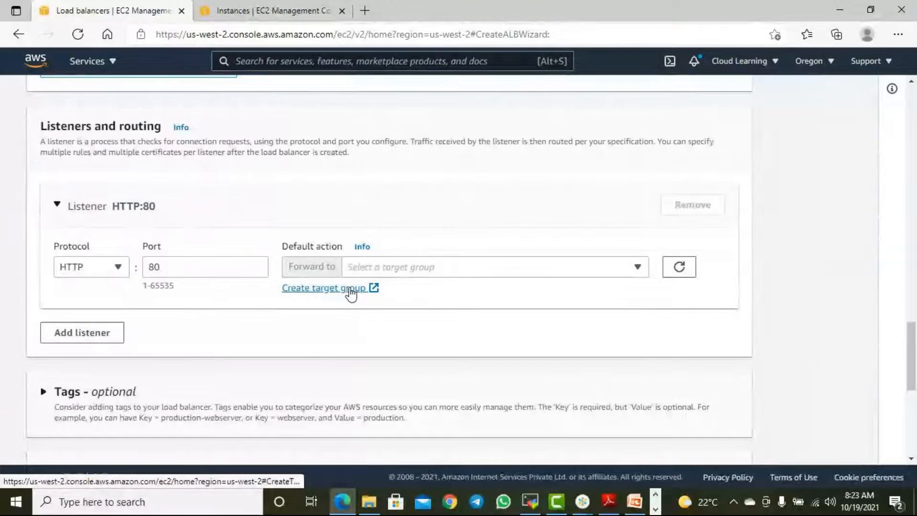
Step: Open the target groups list in the EC2 console's other browser tab and delete both existing target groups
{"action": "left_click", "coordinate": [316, 19]}
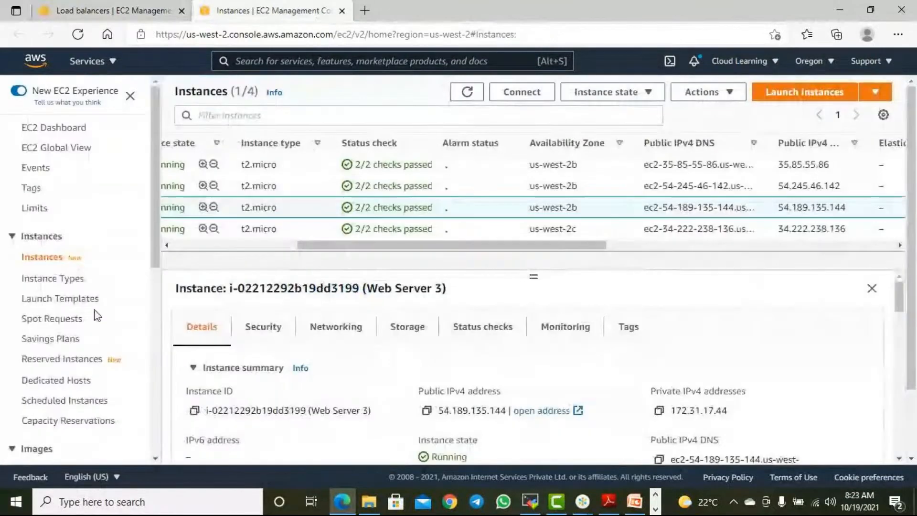
{"action": "scroll", "coordinate": [5, 344], "scroll_direction": "down", "scroll_amount": 7}
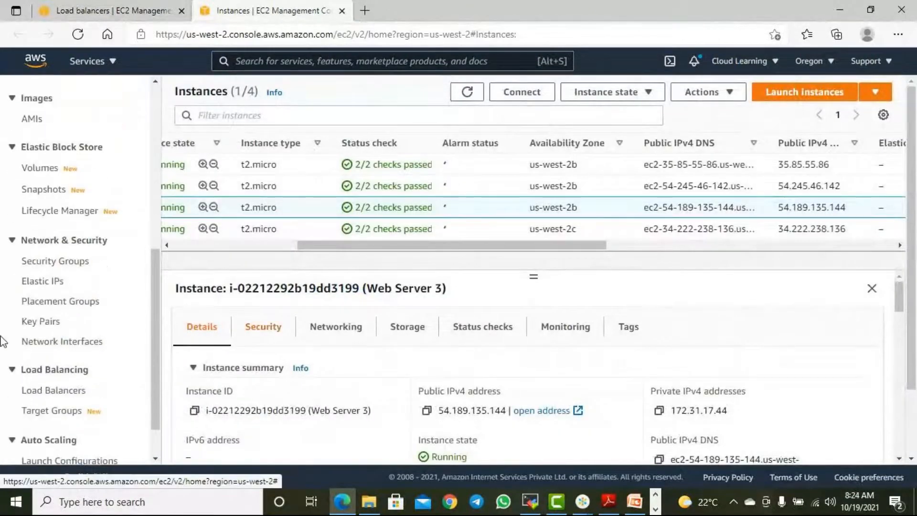
{"action": "left_click", "coordinate": [56, 411]}
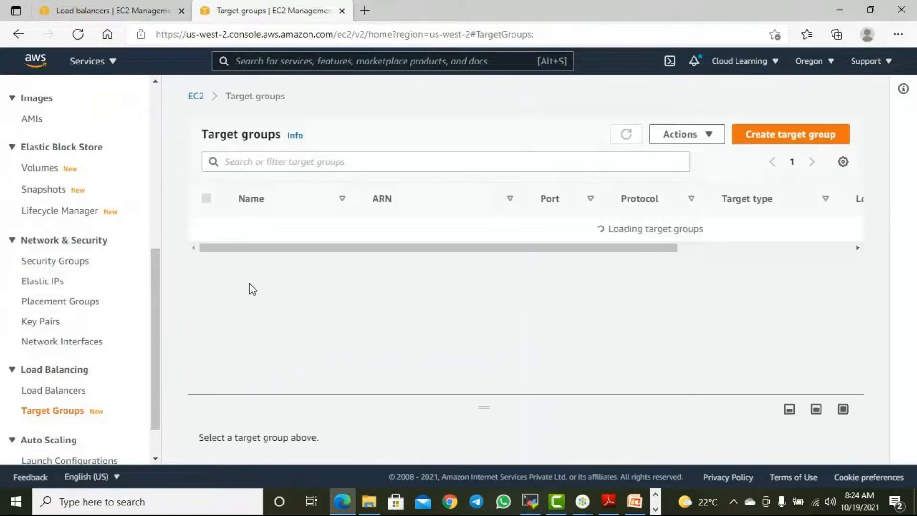
{"action": "left_click", "coordinate": [207, 226]}
{"action": "left_click", "coordinate": [206, 255]}
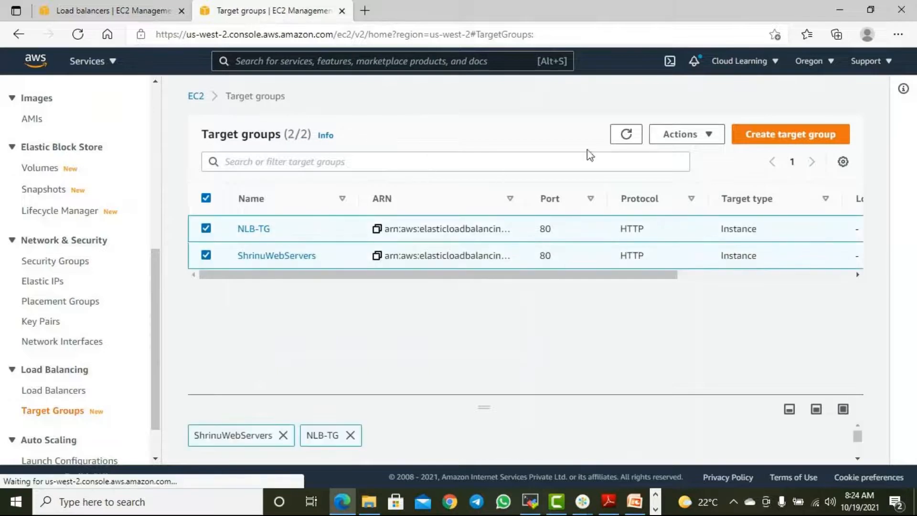
{"action": "left_click", "coordinate": [704, 137]}
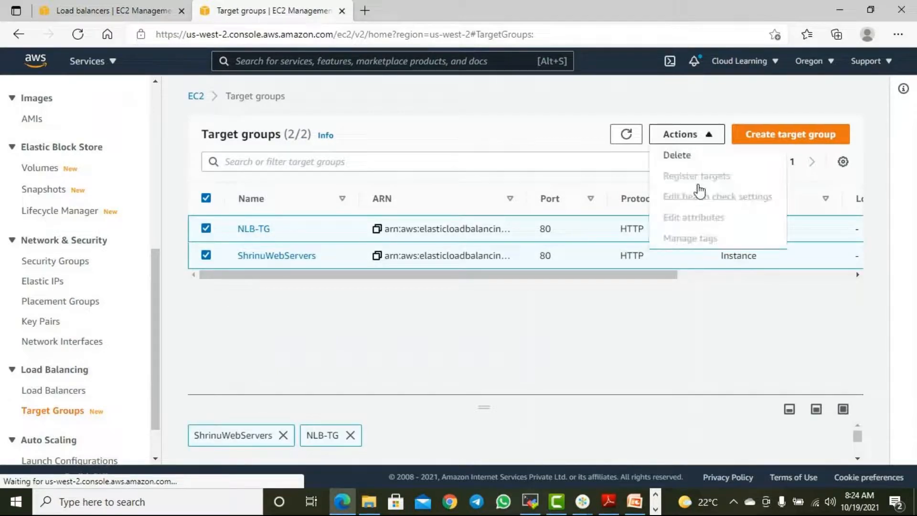
{"action": "left_click", "coordinate": [682, 157]}
{"action": "left_click", "coordinate": [699, 138]}
{"action": "left_click", "coordinate": [679, 159]}
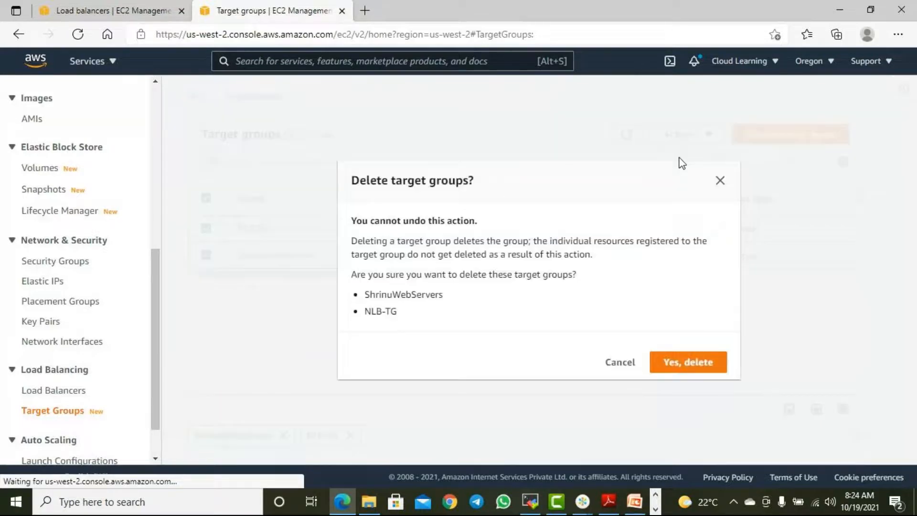
{"action": "left_click", "coordinate": [680, 367]}
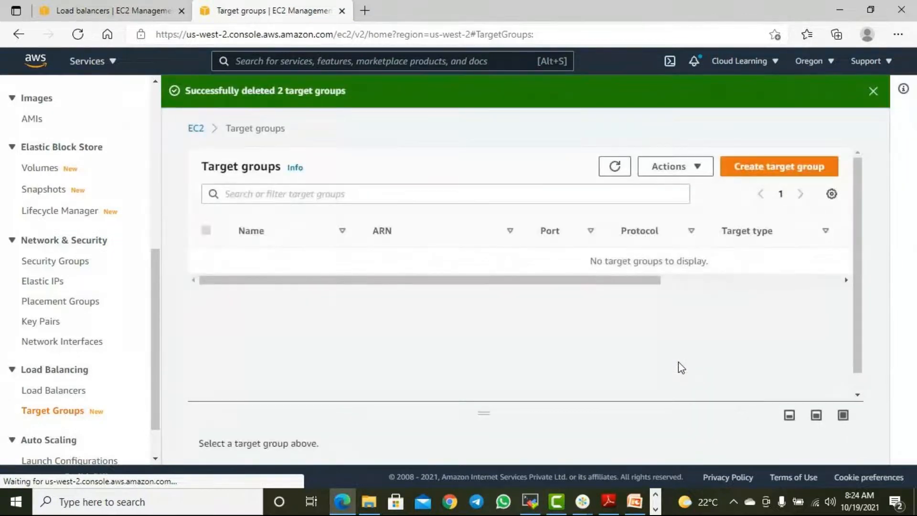
Step: Return to the load balancer form and start creating a new target group for the HTTP:80 listener's default action
{"action": "left_click", "coordinate": [82, 10]}
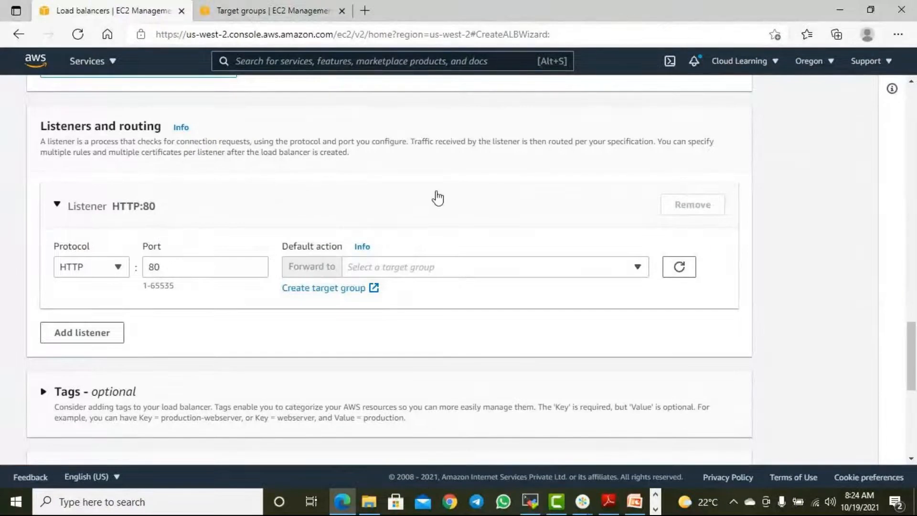
{"action": "scroll", "coordinate": [231, 296], "scroll_direction": "down", "scroll_amount": 2}
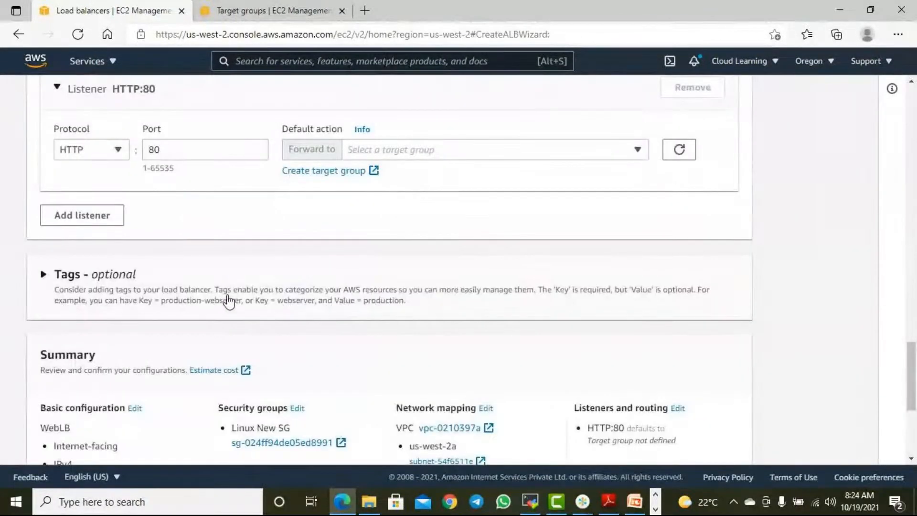
{"action": "left_click", "coordinate": [336, 172]}
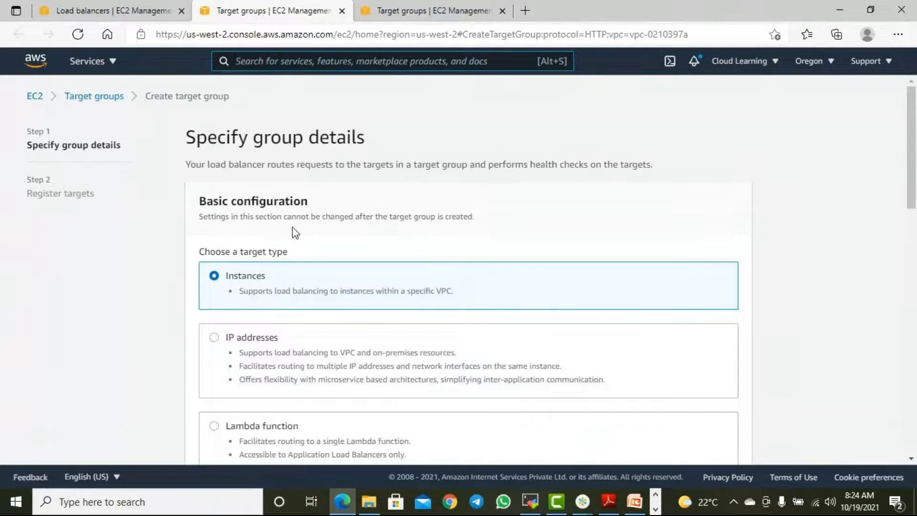
{"action": "scroll", "coordinate": [259, 256], "scroll_direction": "down", "scroll_amount": 1}
{"action": "scroll", "coordinate": [247, 261], "scroll_direction": "down", "scroll_amount": 1}
{"action": "scroll", "coordinate": [246, 262], "scroll_direction": "up", "scroll_amount": 1}
{"action": "scroll", "coordinate": [248, 265], "scroll_direction": "up", "scroll_amount": 1}
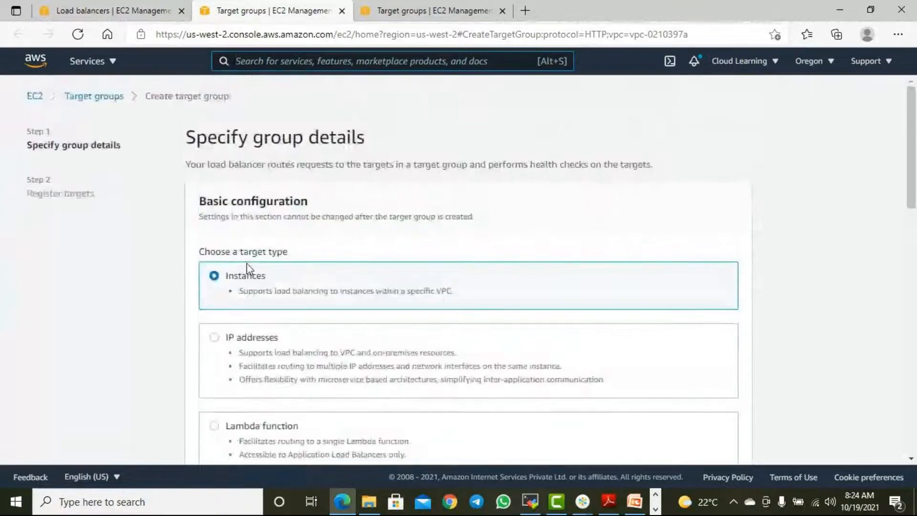
{"action": "scroll", "coordinate": [248, 267], "scroll_direction": "down", "scroll_amount": 2}
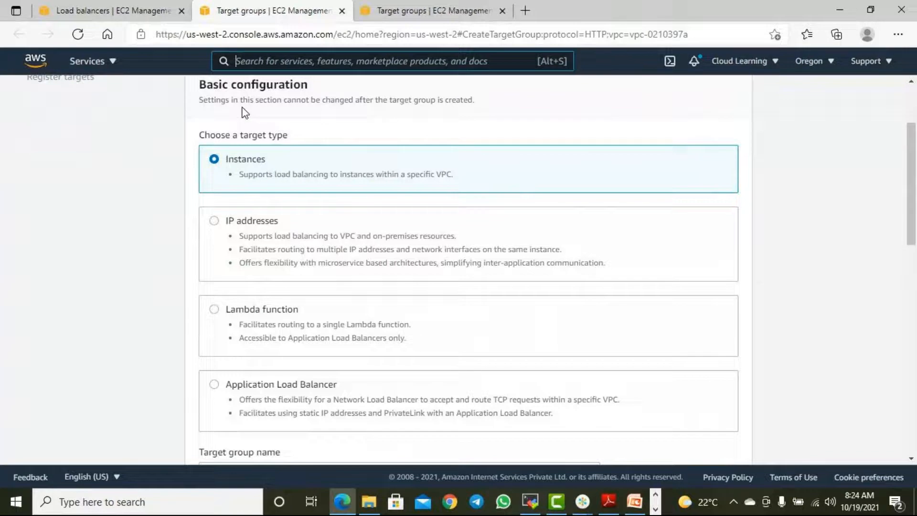
{"action": "key", "text": "alt+s"}
Step: Try the IP addresses target type and examine its on-premises support and the settings it offers
{"action": "left_click", "coordinate": [214, 222]}
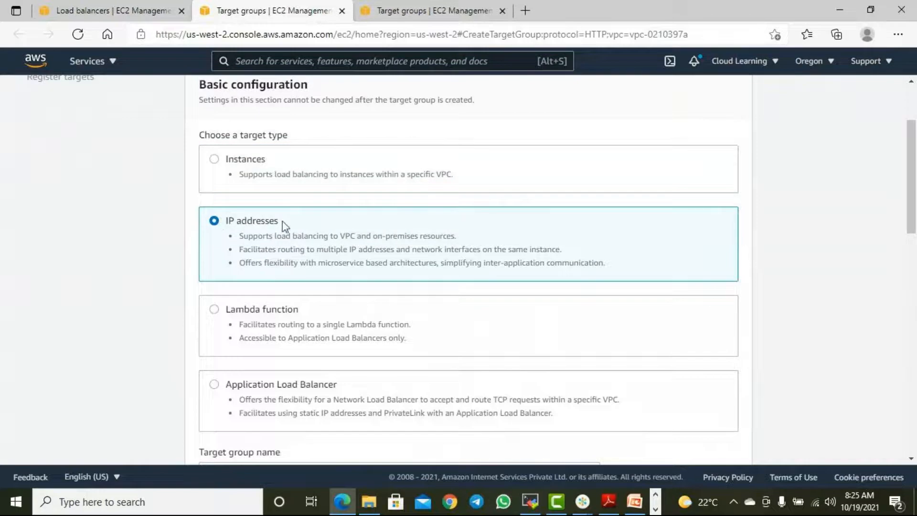
{"action": "left_click_drag", "start_coordinate": [377, 237], "coordinate": [458, 241]}
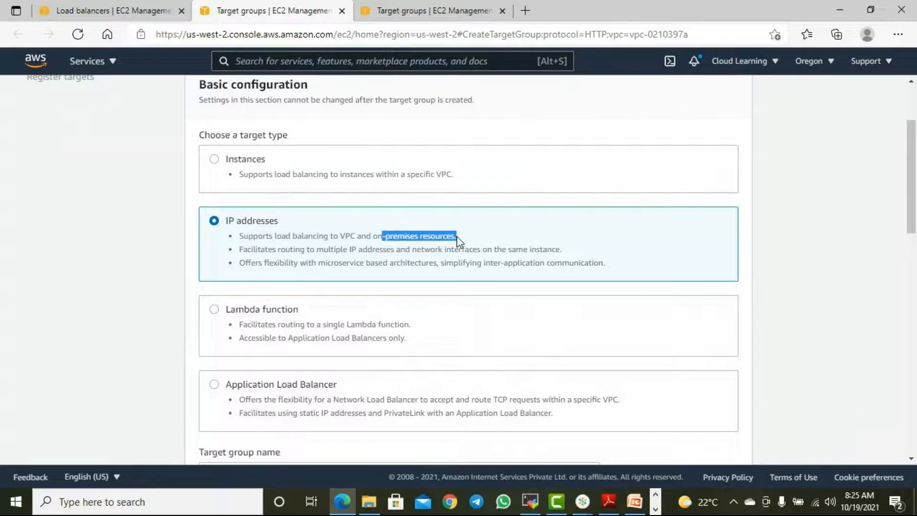
{"action": "left_click", "coordinate": [456, 236]}
{"action": "left_click_drag", "start_coordinate": [386, 239], "coordinate": [454, 236]}
{"action": "scroll", "coordinate": [559, 374], "scroll_direction": "down", "scroll_amount": 1}
{"action": "scroll", "coordinate": [562, 382], "scroll_direction": "down", "scroll_amount": 4}
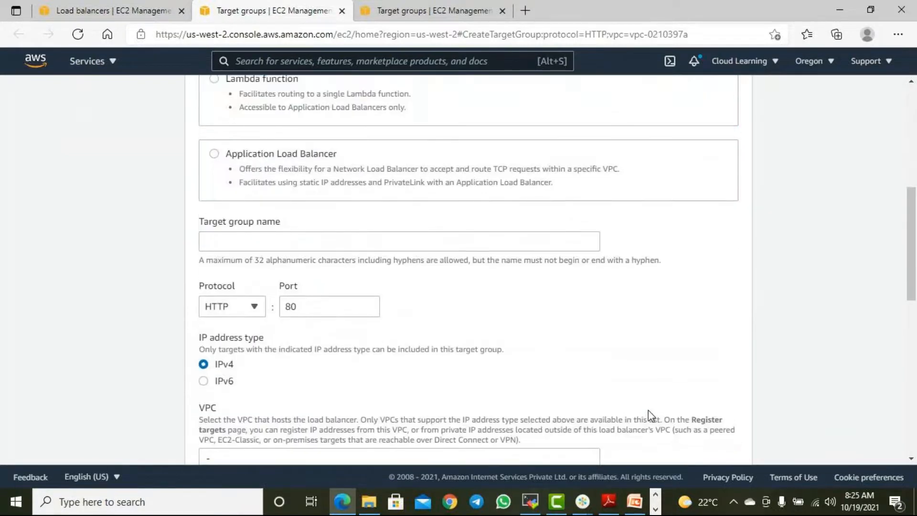
{"action": "scroll", "coordinate": [650, 415], "scroll_direction": "up", "scroll_amount": 2}
{"action": "scroll", "coordinate": [650, 416], "scroll_direction": "up", "scroll_amount": 1}
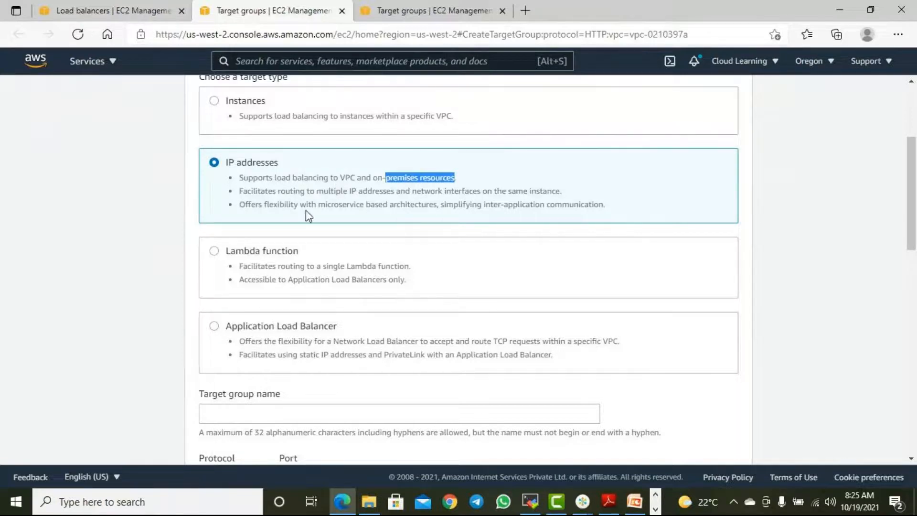
{"action": "scroll", "coordinate": [307, 212], "scroll_direction": "down", "scroll_amount": 1}
{"action": "scroll", "coordinate": [309, 217], "scroll_direction": "down", "scroll_amount": 1}
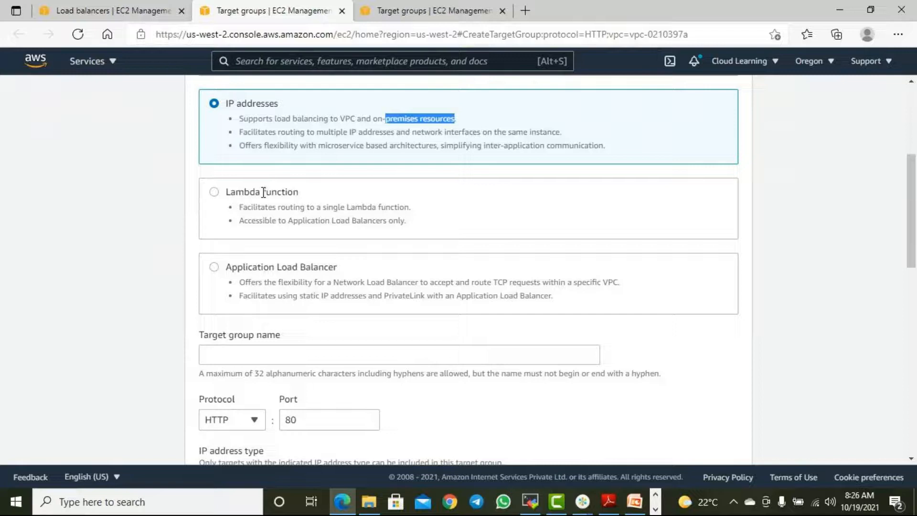
Step: Compare the descriptions of the Instances, IP addresses, Lambda function and Application Load Balancer target types
{"action": "scroll", "coordinate": [243, 191], "scroll_direction": "up", "scroll_amount": 3}
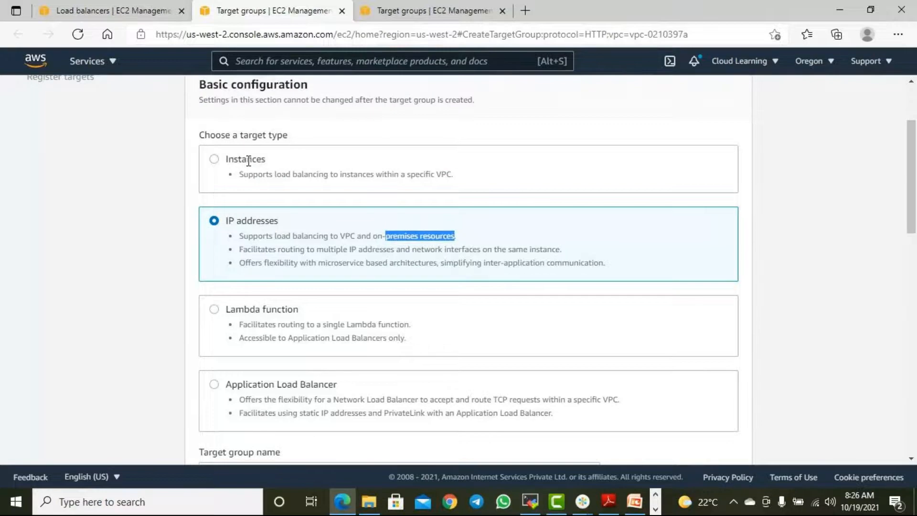
{"action": "left_click_drag", "start_coordinate": [249, 161], "coordinate": [265, 161]}
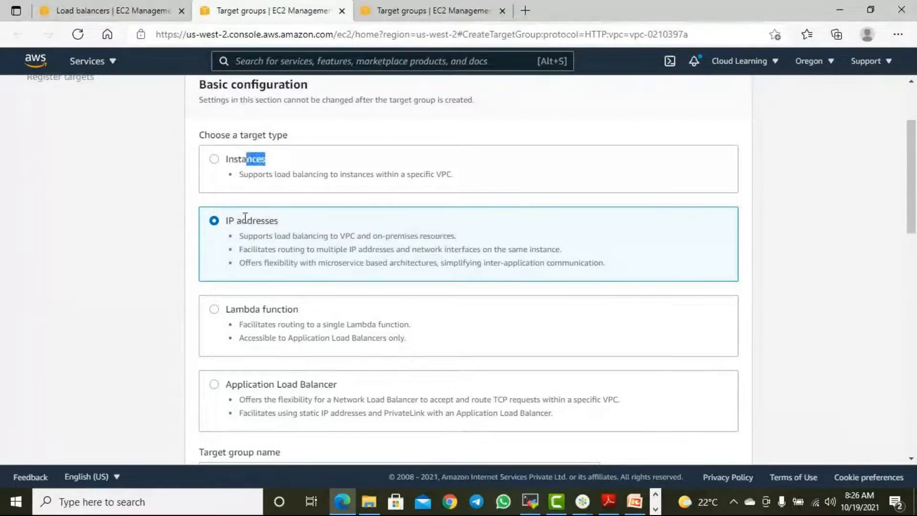
{"action": "left_click_drag", "start_coordinate": [242, 219], "coordinate": [308, 227]}
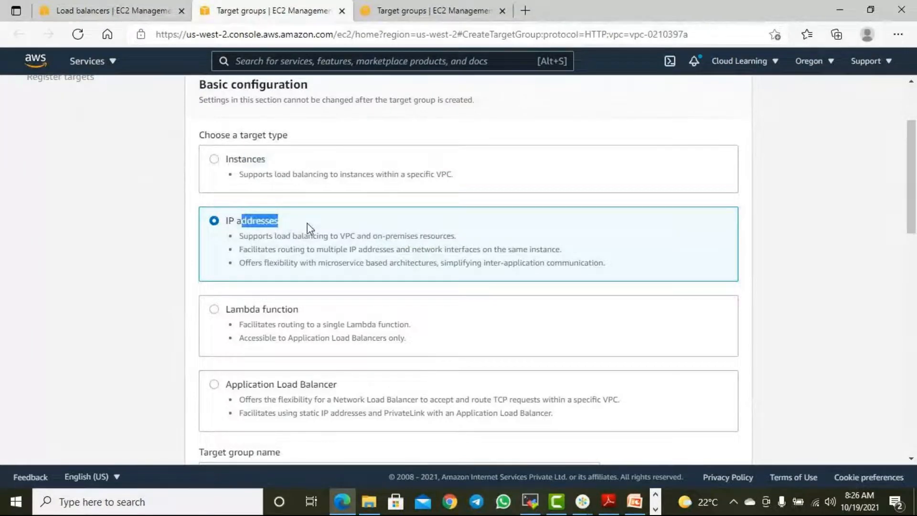
{"action": "left_click_drag", "start_coordinate": [255, 310], "coordinate": [303, 310]}
{"action": "left_click_drag", "start_coordinate": [261, 384], "coordinate": [334, 397]}
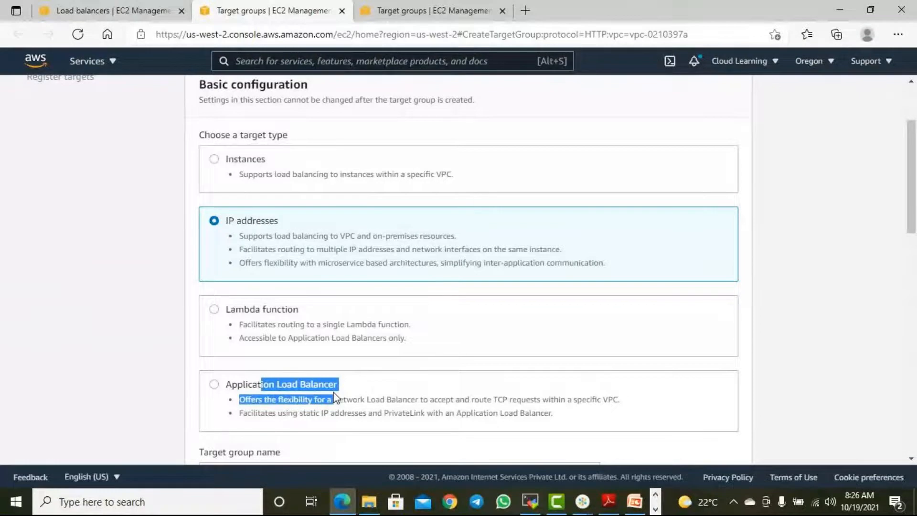
{"action": "scroll", "coordinate": [468, 296], "scroll_direction": "down", "scroll_amount": 2}
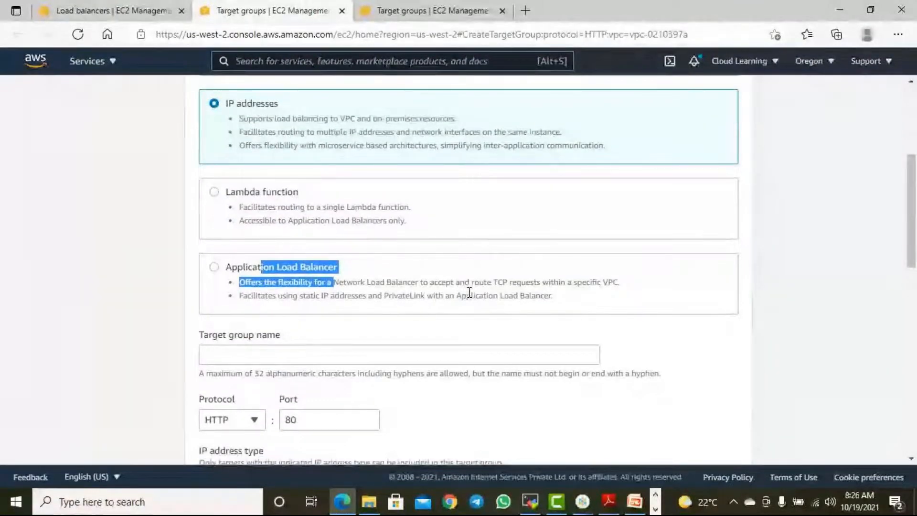
{"action": "scroll", "coordinate": [470, 250], "scroll_direction": "up", "scroll_amount": 1}
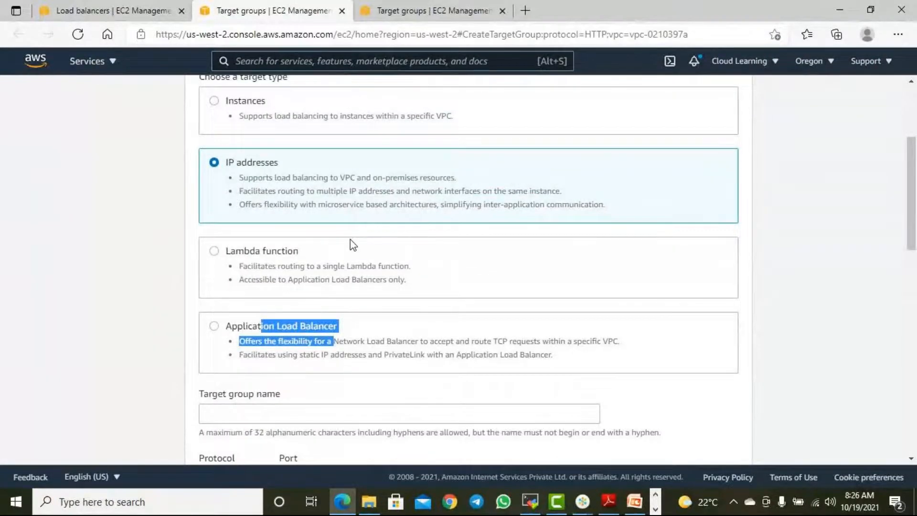
Step: Choose Instances as the target type and name the target group CLWebTG
{"action": "left_click", "coordinate": [253, 104]}
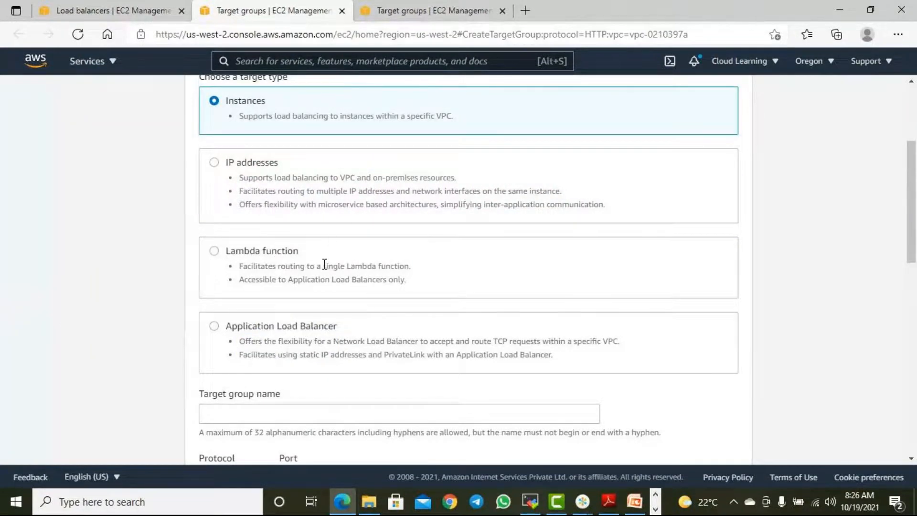
{"action": "scroll", "coordinate": [321, 270], "scroll_direction": "down", "scroll_amount": 1}
{"action": "scroll", "coordinate": [321, 274], "scroll_direction": "up", "scroll_amount": 1}
{"action": "scroll", "coordinate": [260, 268], "scroll_direction": "up", "scroll_amount": 3}
{"action": "scroll", "coordinate": [268, 272], "scroll_direction": "down", "scroll_amount": 7}
{"action": "left_click", "coordinate": [247, 239]}
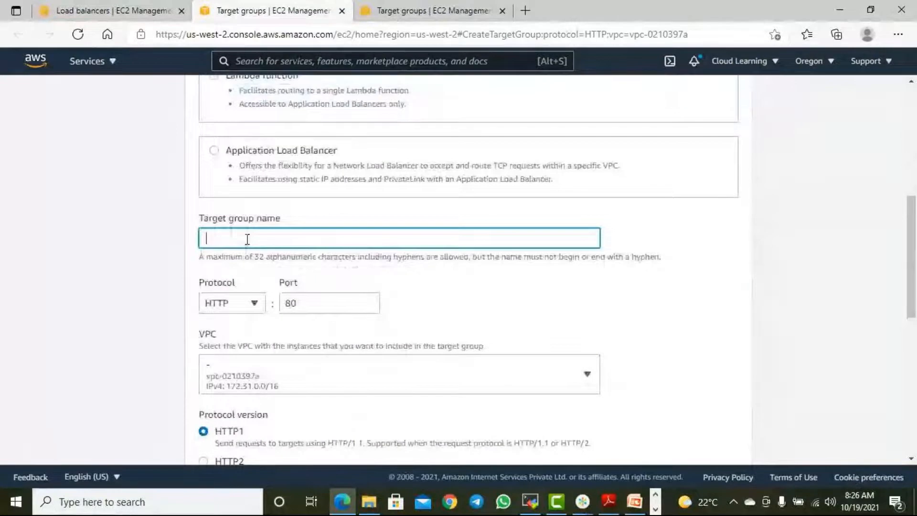
{"action": "type", "text": "WebTG"}
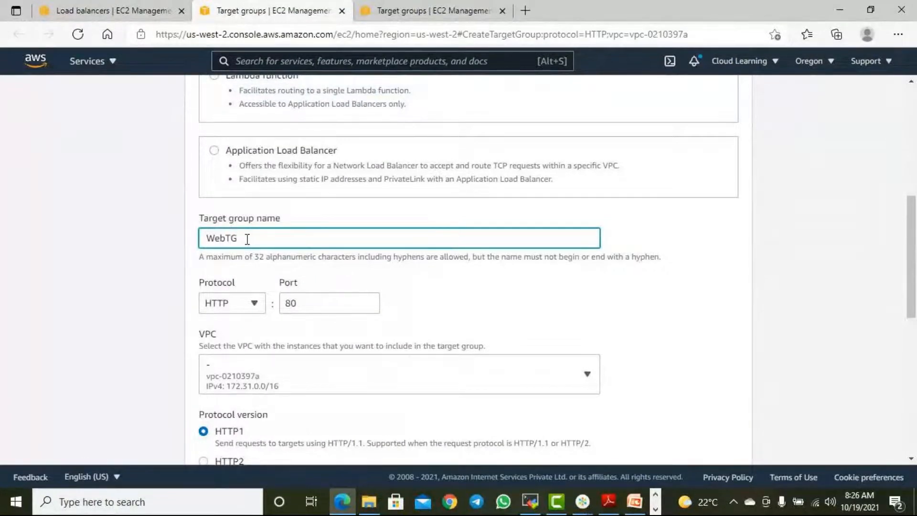
{"action": "type", "text": "CL"}
Step: Review the protocols available for the target group and choose HTTP
{"action": "scroll", "coordinate": [401, 274], "scroll_direction": "down", "scroll_amount": 2}
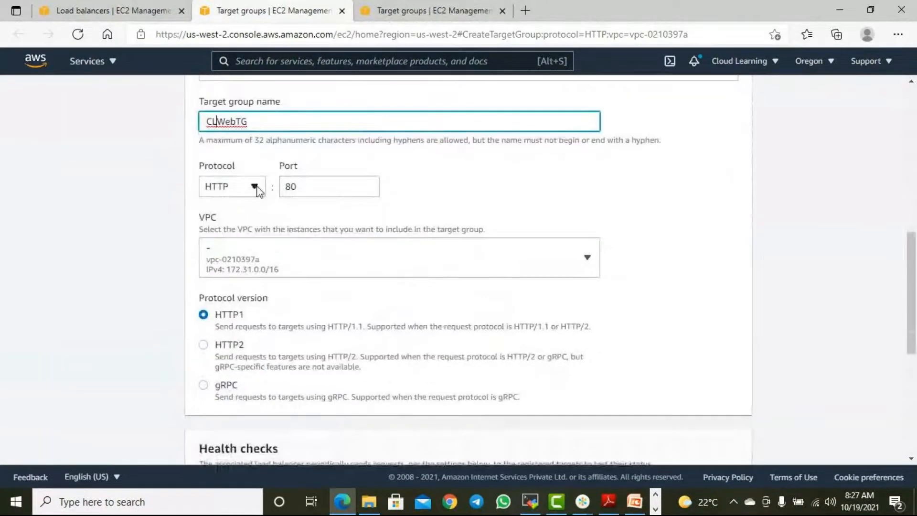
{"action": "left_click", "coordinate": [255, 187]}
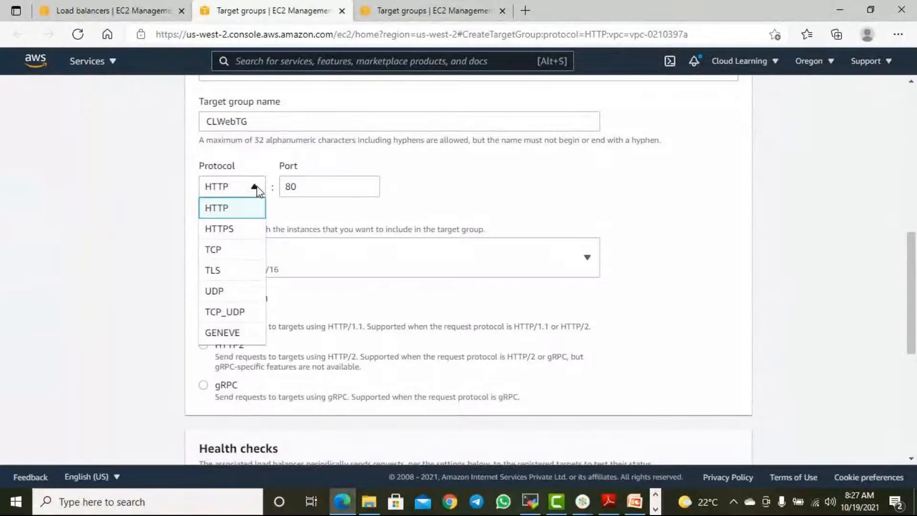
{"action": "scroll", "coordinate": [463, 205], "scroll_direction": "up", "scroll_amount": 8}
{"action": "scroll", "coordinate": [463, 207], "scroll_direction": "down", "scroll_amount": 10}
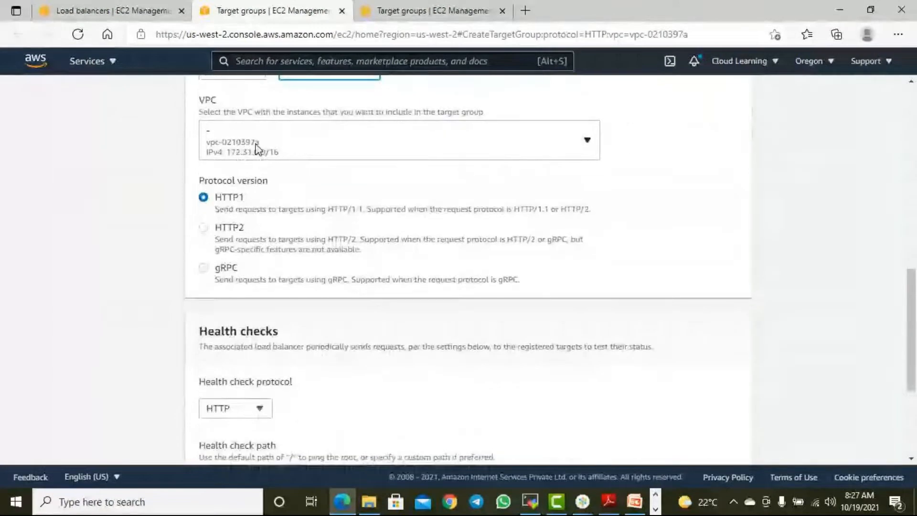
{"action": "scroll", "coordinate": [256, 149], "scroll_direction": "up", "scroll_amount": 2}
{"action": "left_click", "coordinate": [253, 187]}
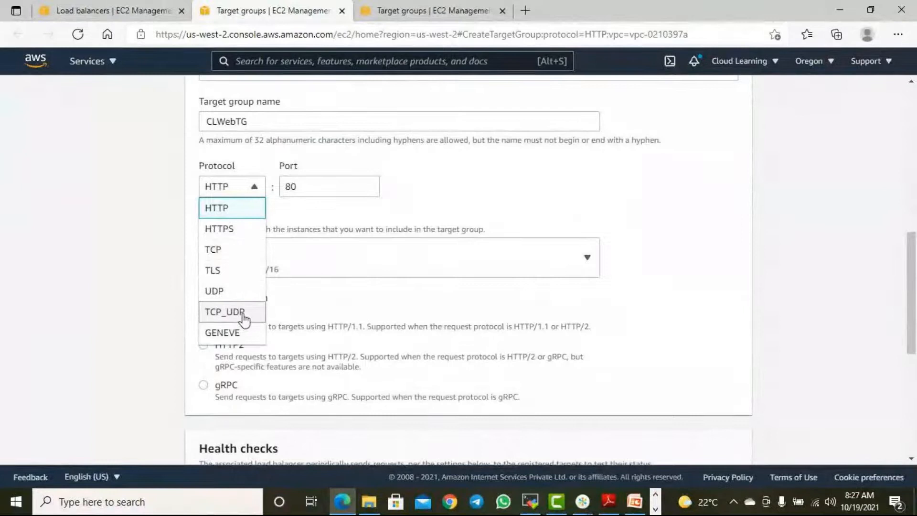
{"action": "left_click", "coordinate": [237, 210]}
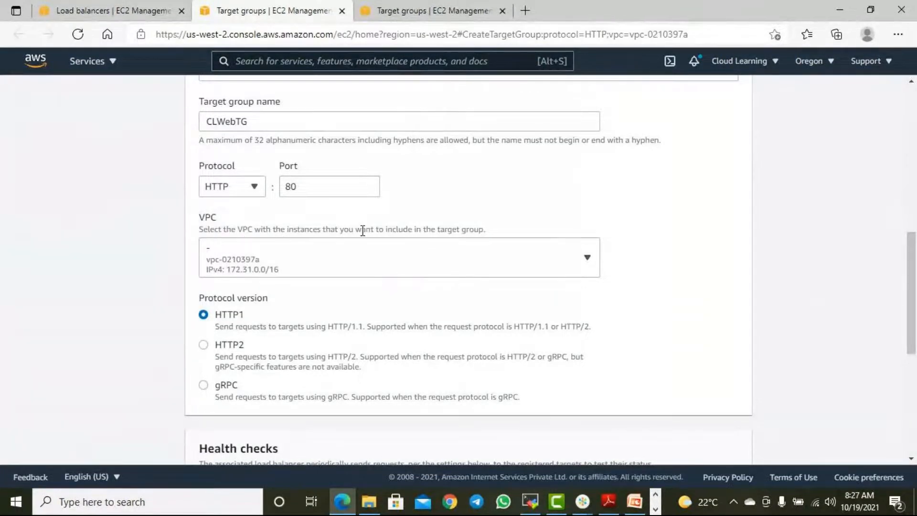
Step: Review the available VPCs and select vpc-0210397a (172.31.0.0/16) for the target group
{"action": "left_click", "coordinate": [426, 261]}
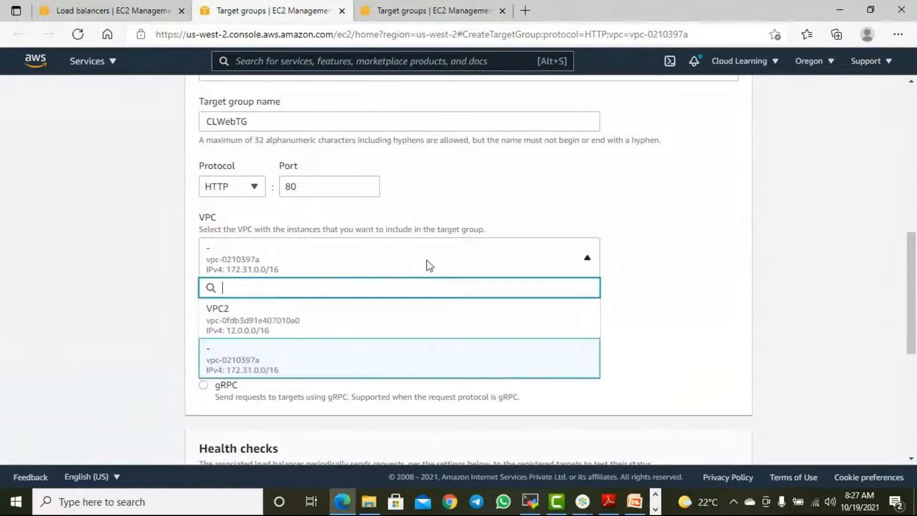
{"action": "left_click", "coordinate": [259, 361]}
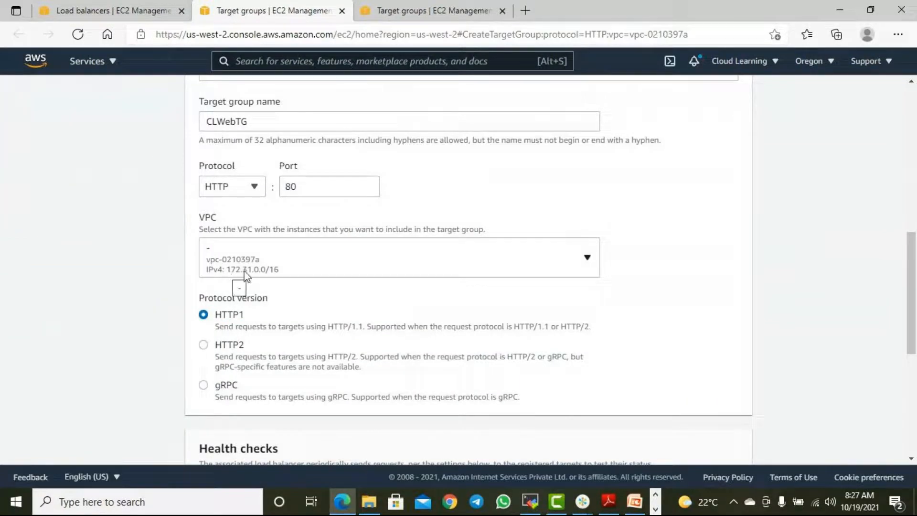
{"action": "left_click", "coordinate": [315, 268]}
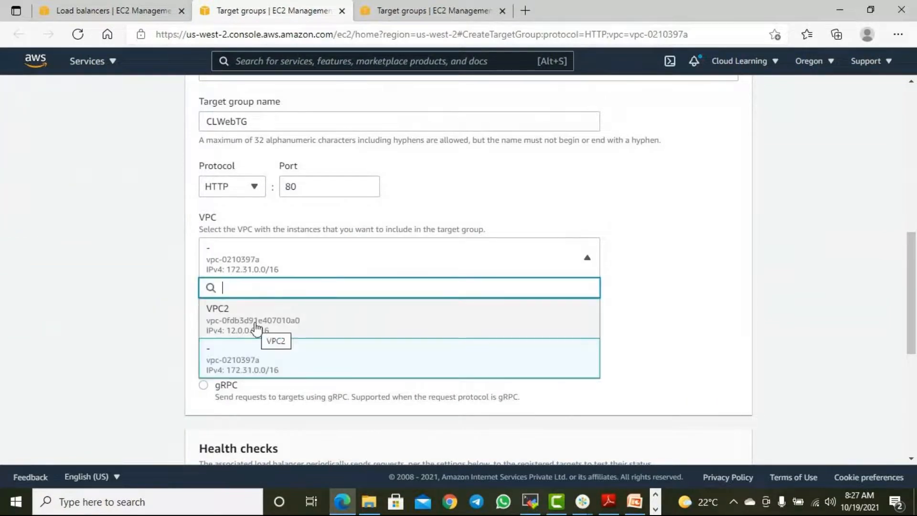
{"action": "left_click", "coordinate": [283, 363]}
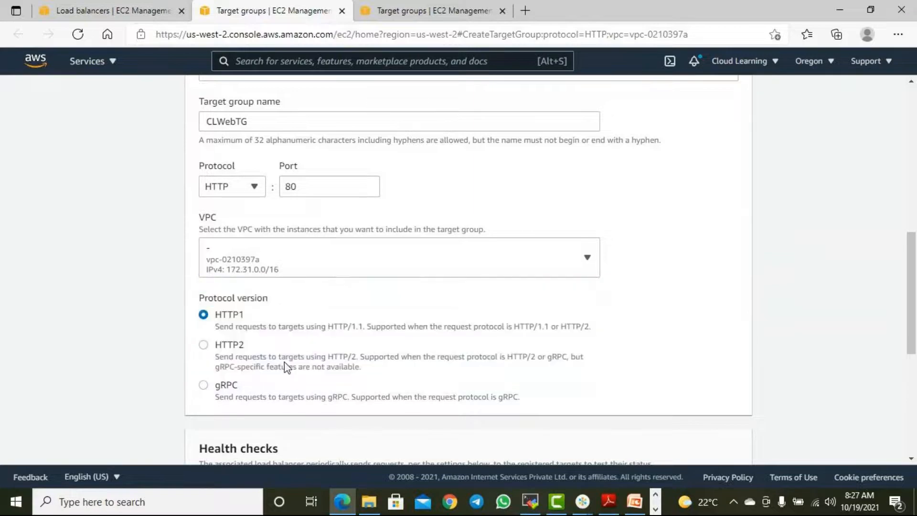
Step: Review the target group's protocol versions and the protocols available for its health checks, keeping HTTP
{"action": "scroll", "coordinate": [410, 318], "scroll_direction": "down", "scroll_amount": 2}
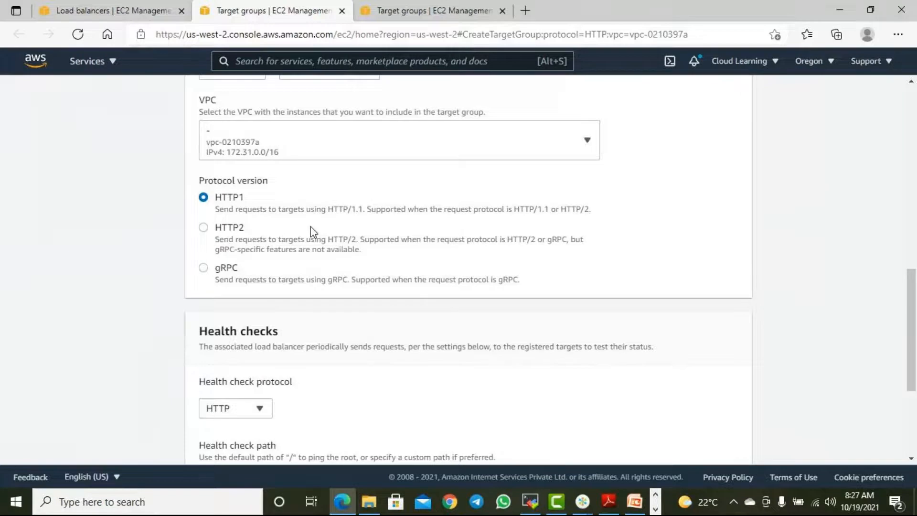
{"action": "scroll", "coordinate": [294, 237], "scroll_direction": "down", "scroll_amount": 2}
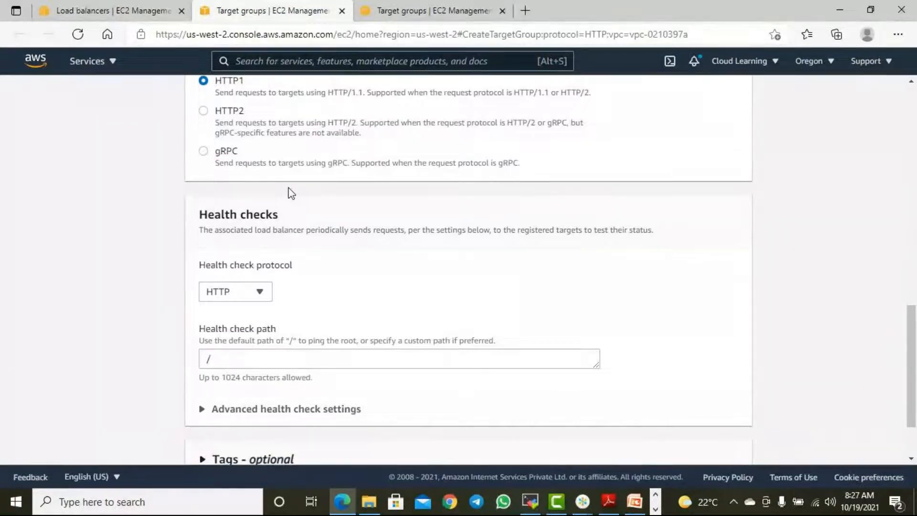
{"action": "scroll", "coordinate": [292, 194], "scroll_direction": "down", "scroll_amount": 1}
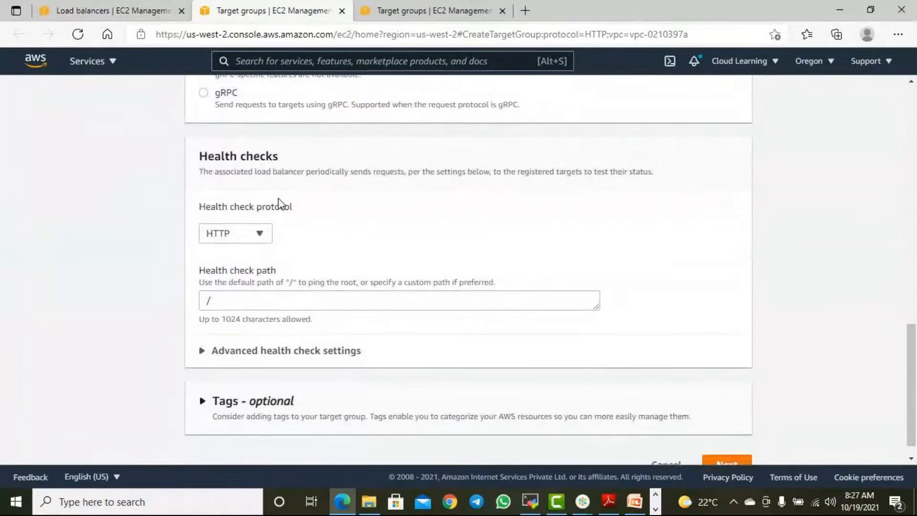
{"action": "left_click", "coordinate": [262, 235]}
{"action": "left_click", "coordinate": [315, 237]}
{"action": "left_click", "coordinate": [260, 234]}
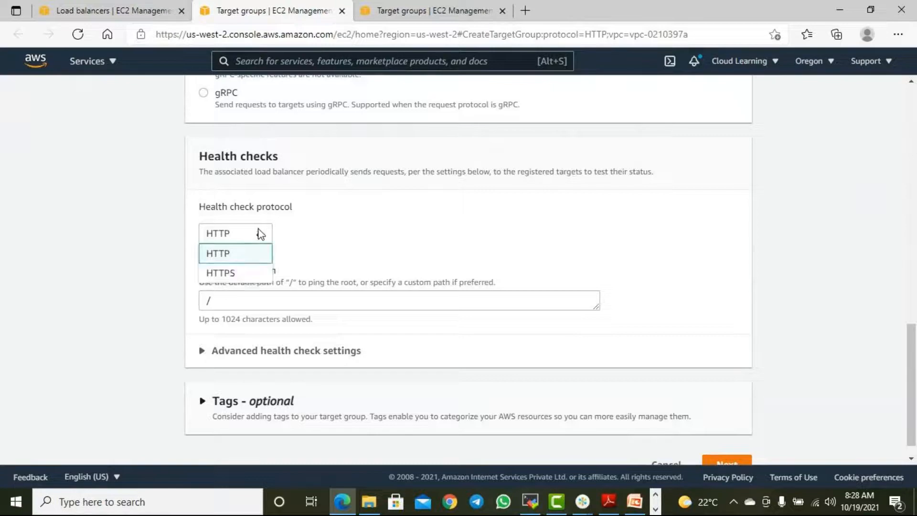
{"action": "left_click", "coordinate": [337, 234]}
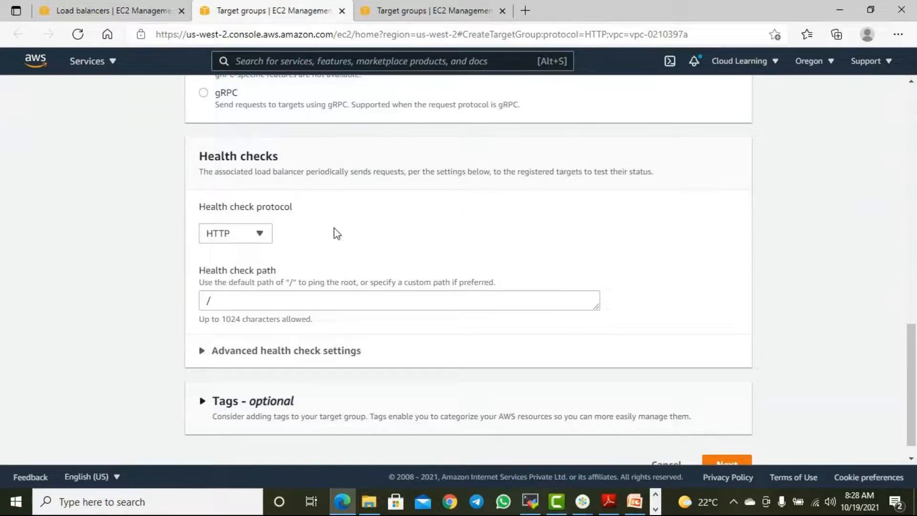
{"action": "left_click", "coordinate": [237, 298]}
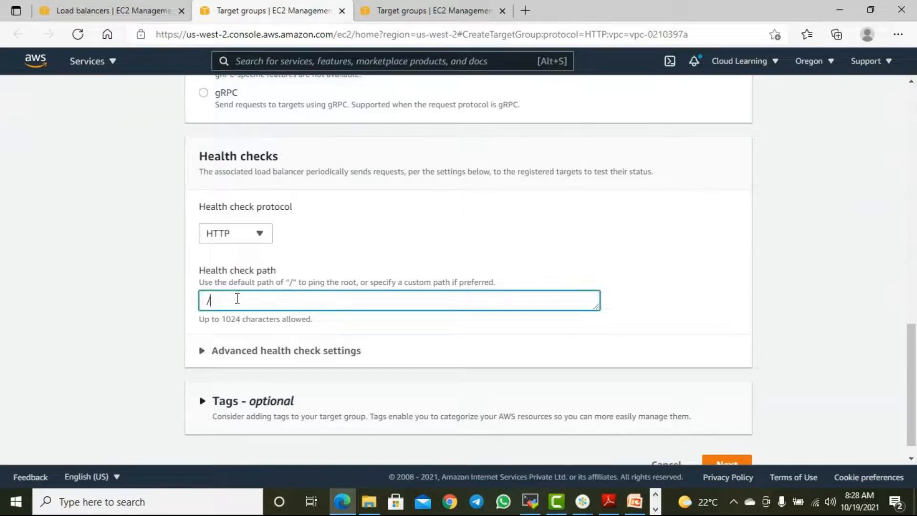
{"action": "type", "text": "index.html"}
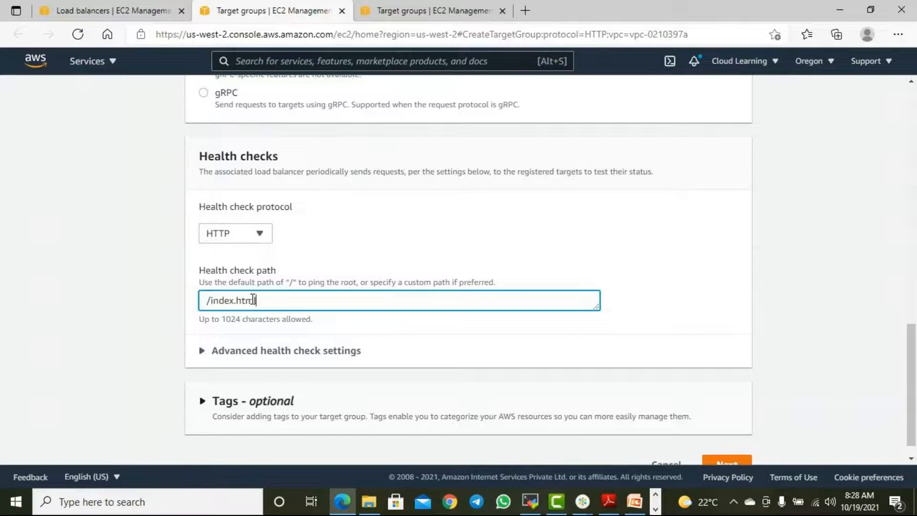
{"action": "type", "text": "php"}
{"action": "key", "text": "BackSpace"}
{"action": "key", "text": "BackSpace"}
{"action": "key", "text": "BackSpace"}
{"action": "key", "text": "BackSpace"}
{"action": "key", "text": "BackSpace"}
{"action": "key", "text": "BackSpace"}
{"action": "key", "text": "BackSpace"}
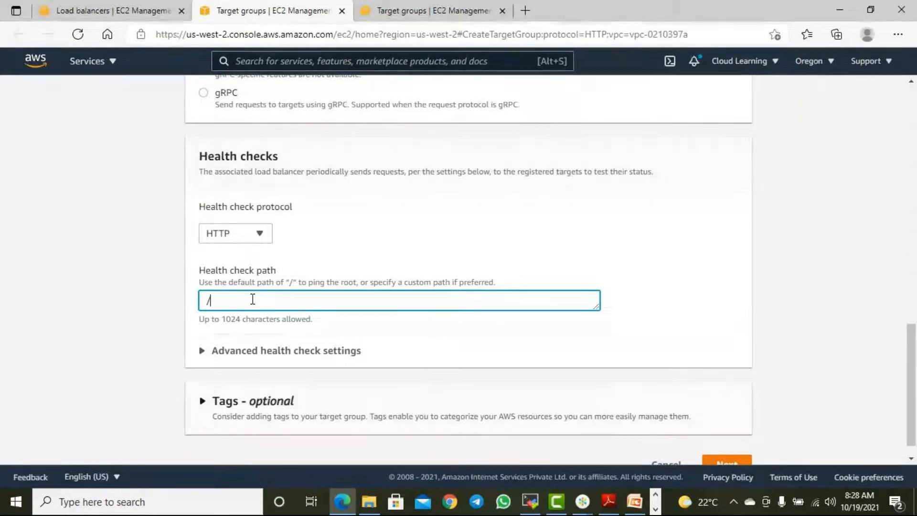
Step: Set the health check path of the target group to /main.html
{"action": "type", "text": "mainp"}
{"action": "key", "text": "BackSpace"}
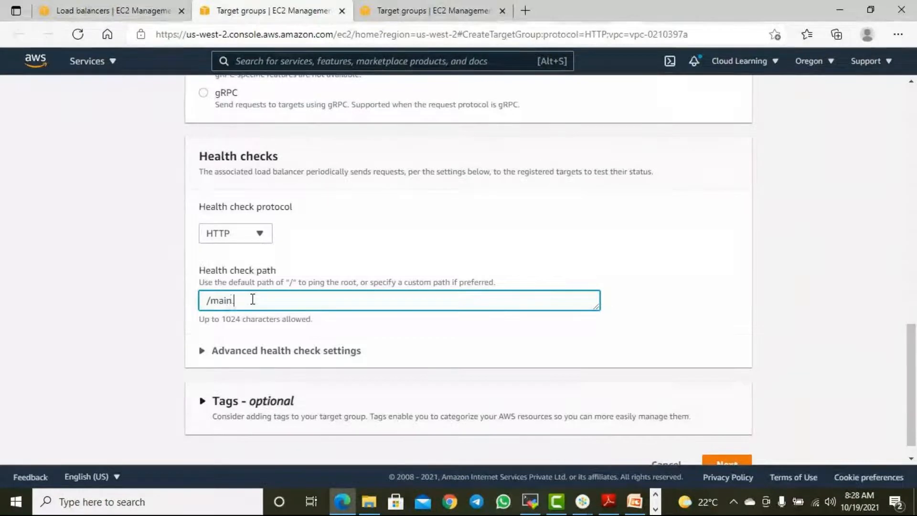
{"action": "type", "text": ".html"}
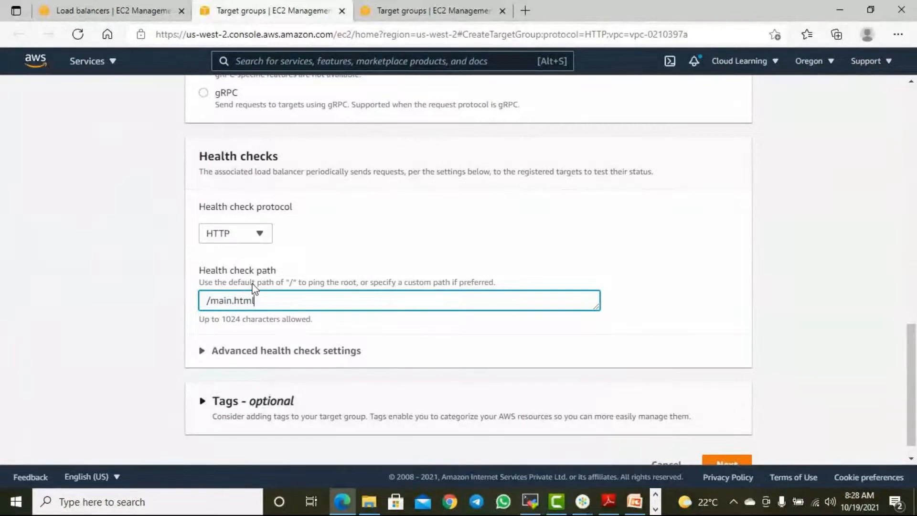
Step: Open the web server's page at 35.85.55.86/main.html in a new browser tab
{"action": "left_click", "coordinate": [526, 10]}
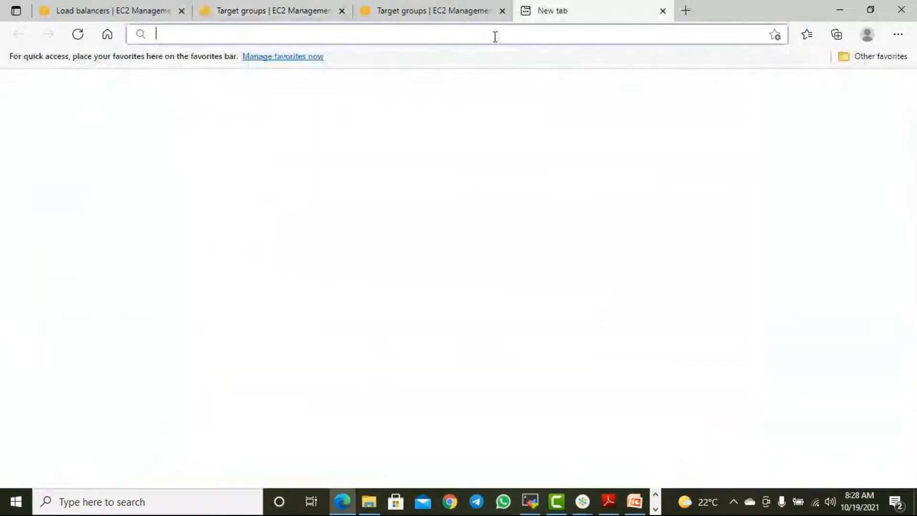
{"action": "type", "text": "35.85.55.86"}
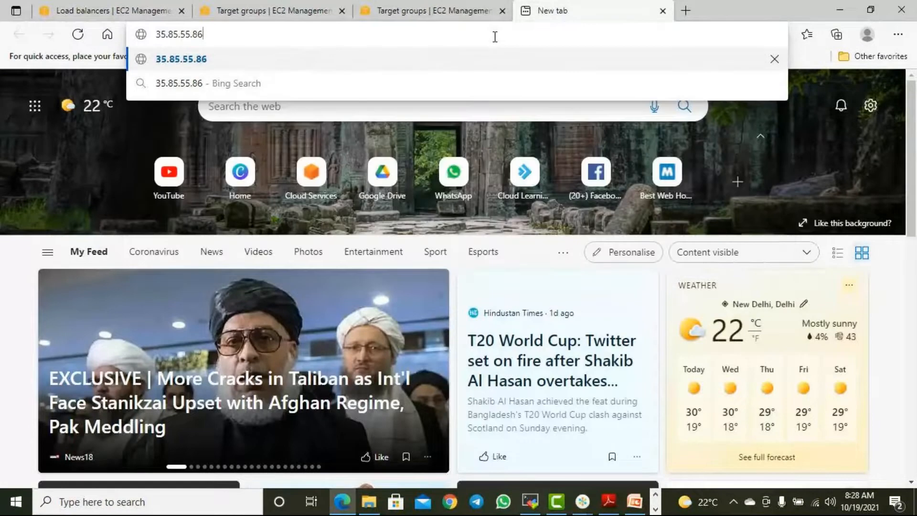
{"action": "type", "text": "/main.html"}
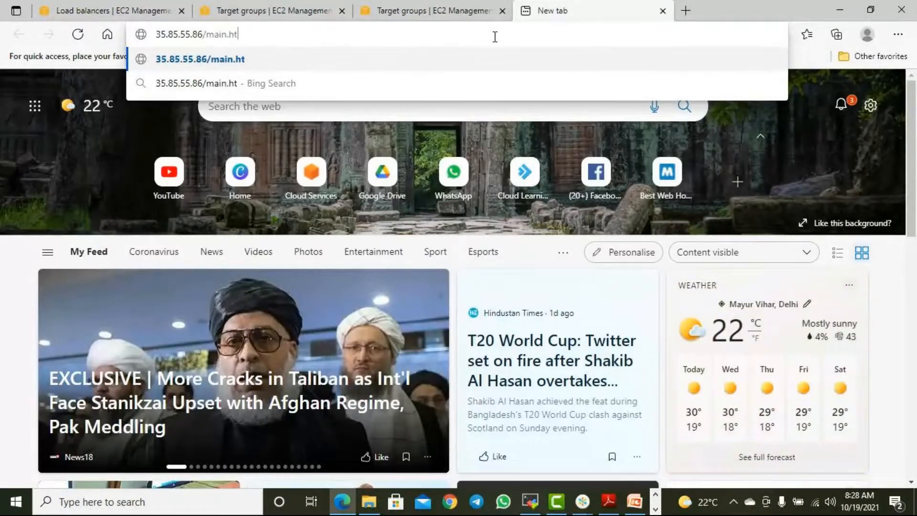
Step: Load 35.85.55.86/main.html and then 35.85.55.86/index.html to check which page the web server delivers
{"action": "key", "text": "Return"}
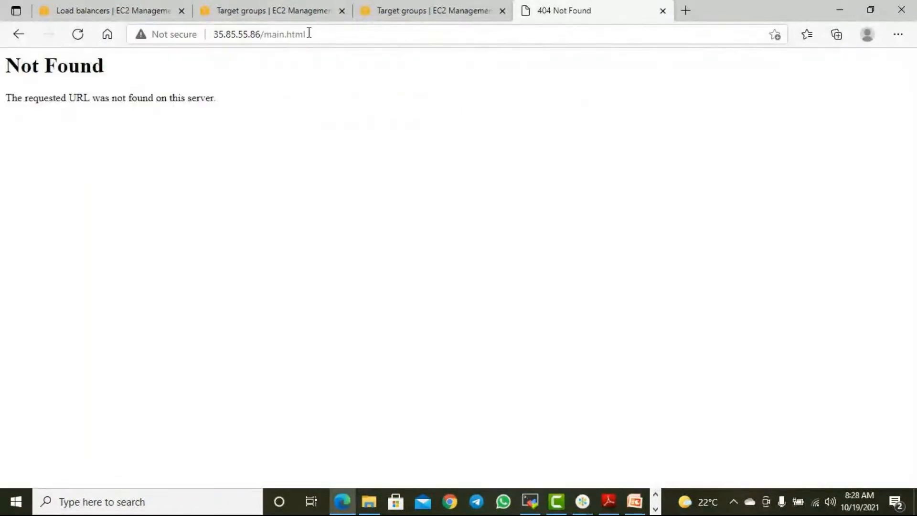
{"action": "left_click_drag", "start_coordinate": [325, 36], "coordinate": [263, 38]}
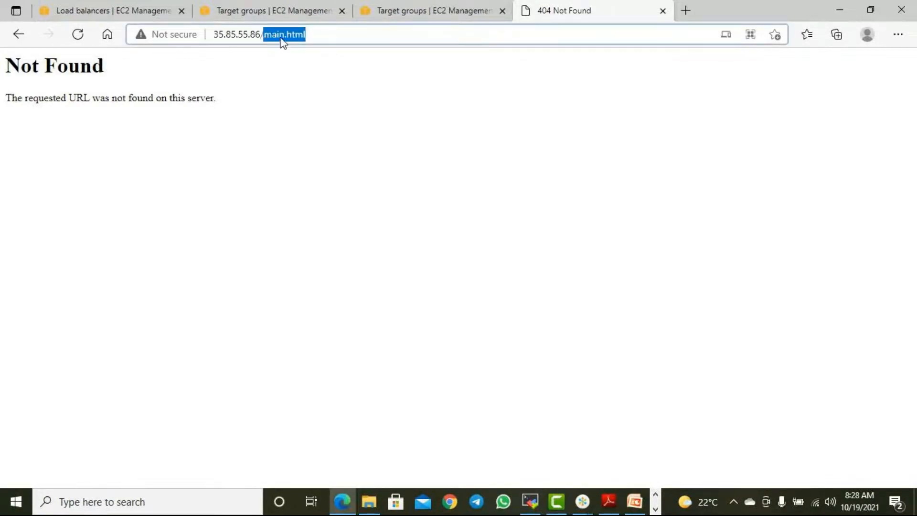
{"action": "type", "text": "index.html"}
{"action": "key", "text": "Return"}
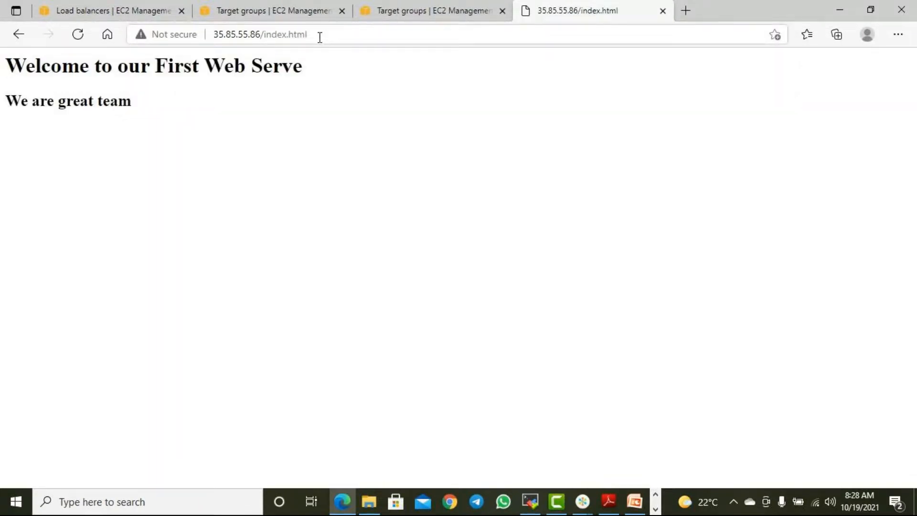
{"action": "left_click_drag", "start_coordinate": [266, 34], "coordinate": [322, 37]}
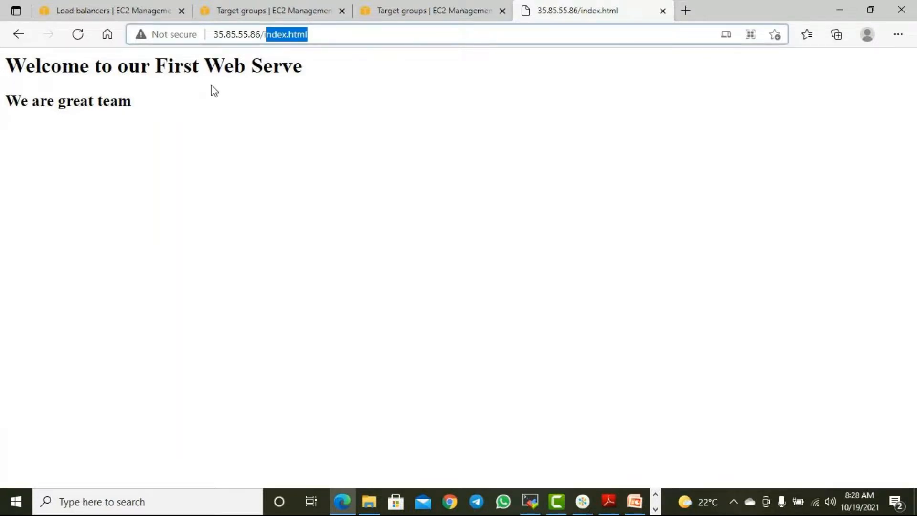
Step: Return to the target group creation form and set the health check path to /
{"action": "left_click", "coordinate": [278, 11]}
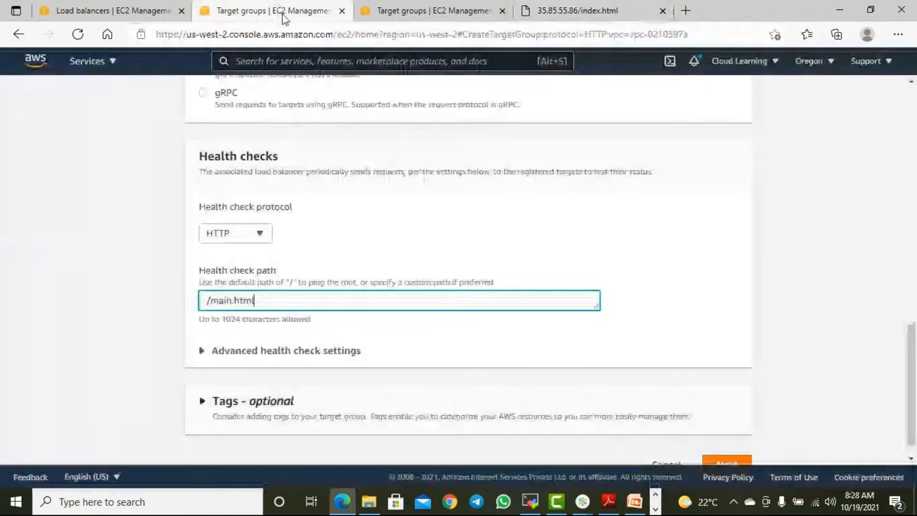
{"action": "key", "text": "BackSpace"}
{"action": "key", "text": "BackSpace"}
{"action": "key", "text": "BackSpace"}
{"action": "key", "text": "BackSpace"}
{"action": "key", "text": "BackSpace"}
{"action": "key", "text": "BackSpace"}
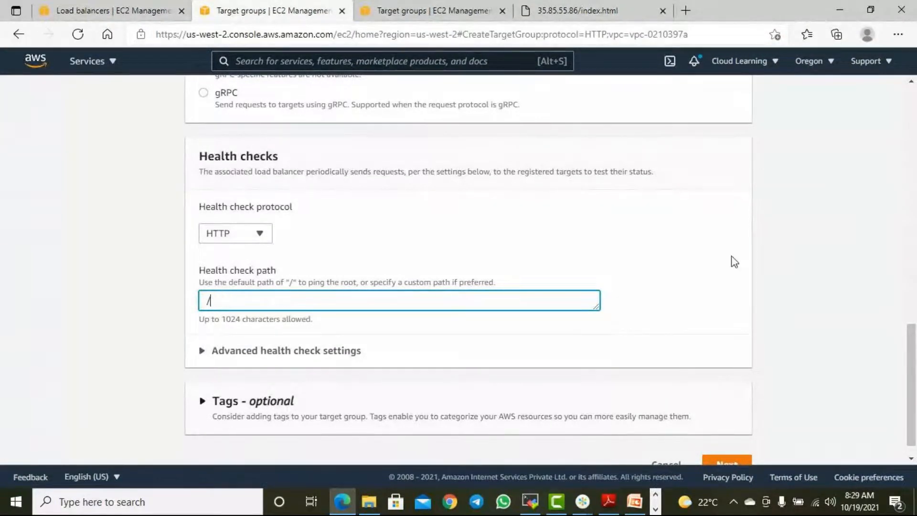
{"action": "left_click", "coordinate": [727, 275]}
Step: Expand the advanced health check settings and choose Override for the health check port
{"action": "scroll", "coordinate": [728, 276], "scroll_direction": "down", "scroll_amount": 1}
{"action": "left_click", "coordinate": [262, 328]}
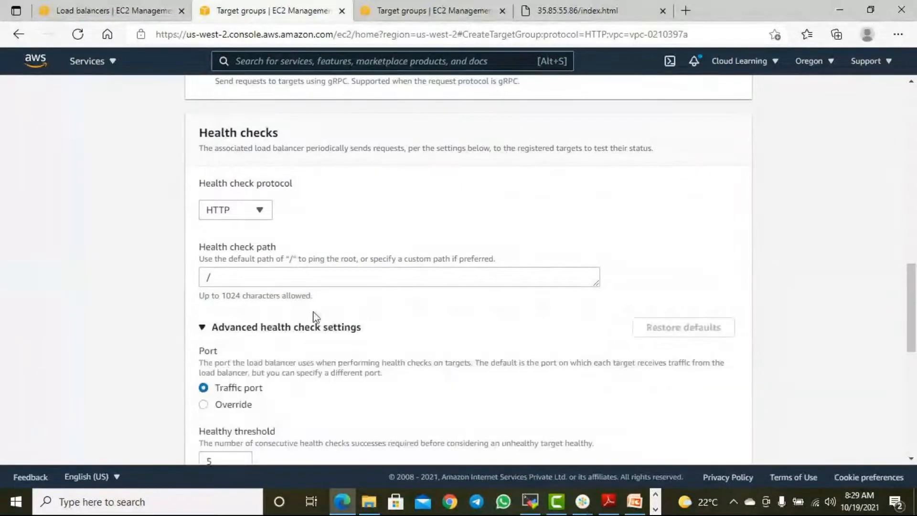
{"action": "scroll", "coordinate": [517, 318], "scroll_direction": "down", "scroll_amount": 5}
{"action": "scroll", "coordinate": [517, 316], "scroll_direction": "up", "scroll_amount": 3}
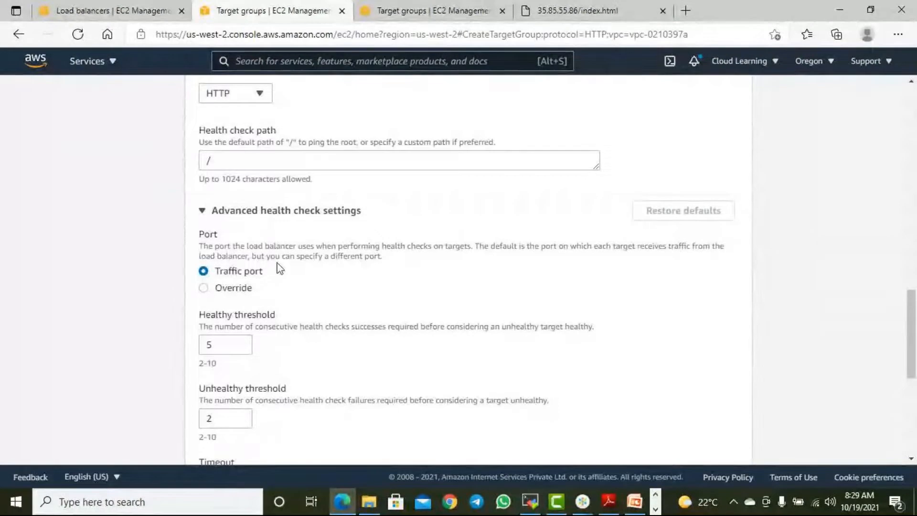
{"action": "left_click", "coordinate": [226, 288]}
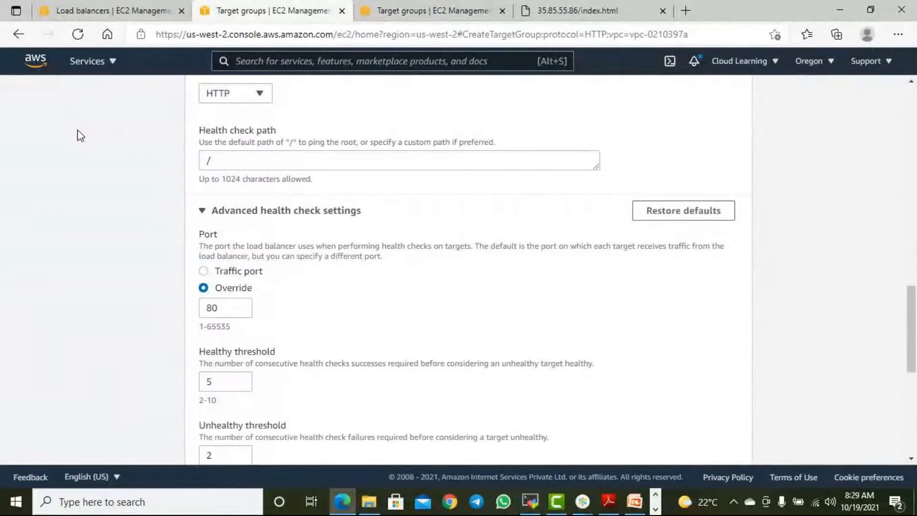
Step: Set the health check override port to 8080 and look at the open index.html page again
{"action": "left_click", "coordinate": [239, 306]}
{"action": "type", "text": "0"}
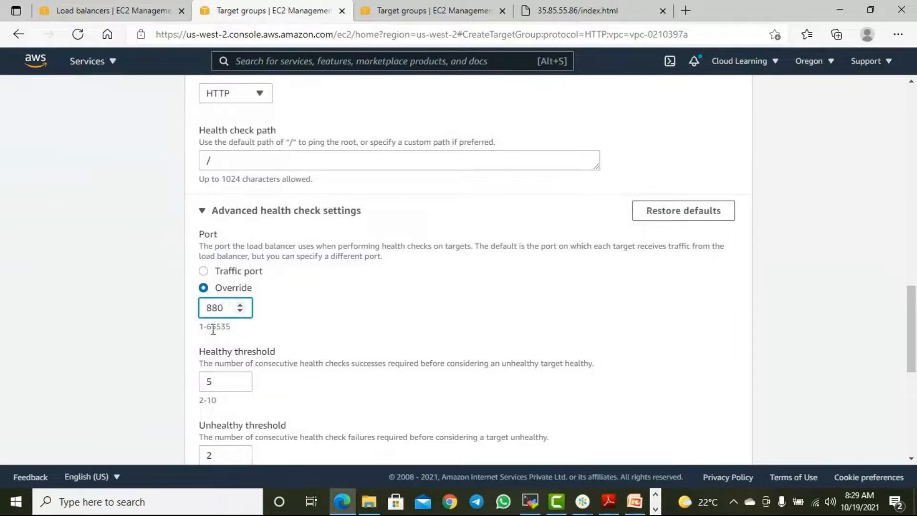
{"action": "left_click", "coordinate": [211, 309]}
{"action": "type", "text": "0"}
{"action": "left_click", "coordinate": [312, 319]}
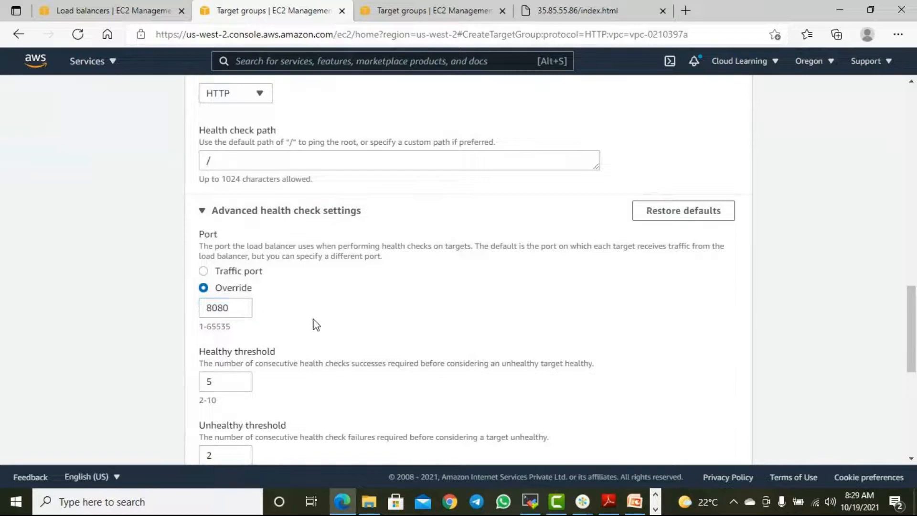
{"action": "left_click", "coordinate": [579, 9]}
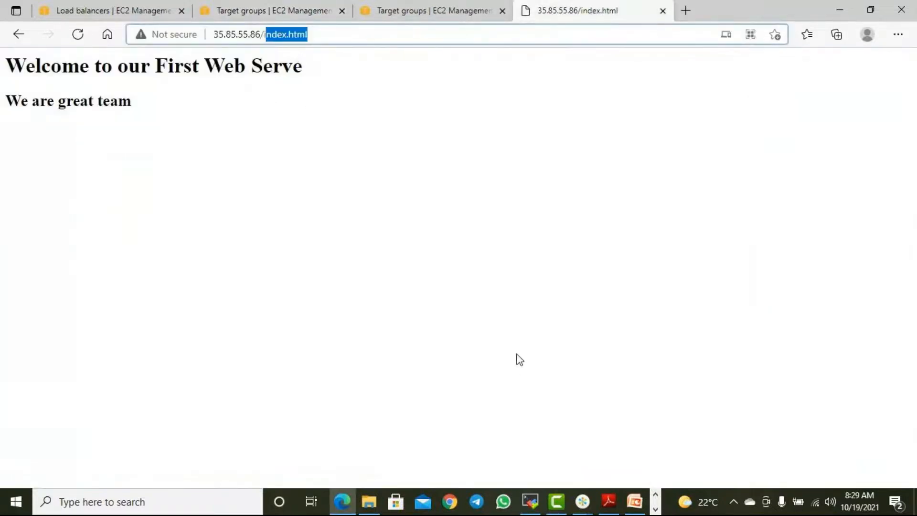
{"action": "left_click", "coordinate": [287, 18]}
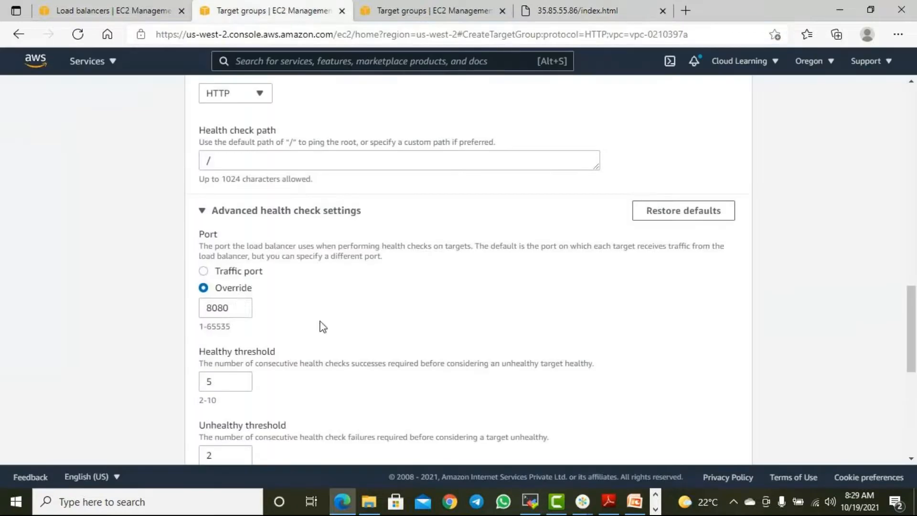
Step: Set the health check override port to 80
{"action": "left_click", "coordinate": [239, 305]}
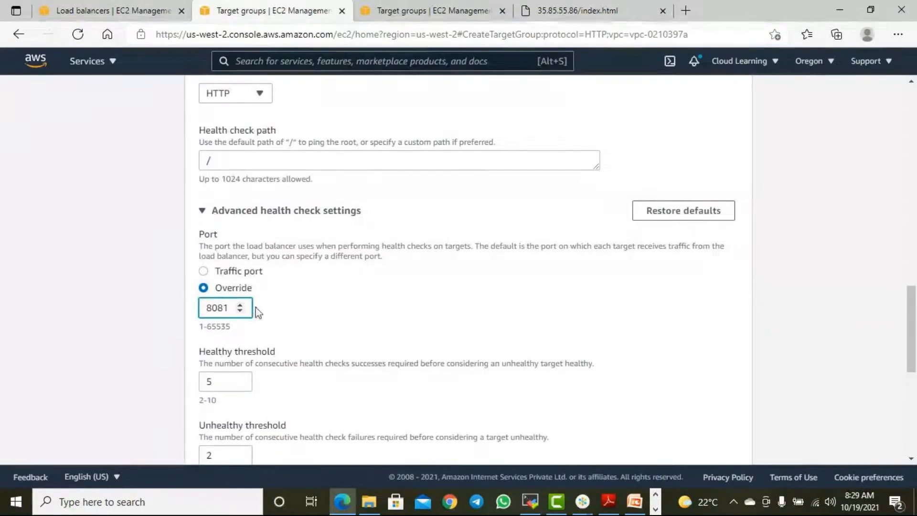
{"action": "key", "text": "BackSpace"}
{"action": "key", "text": "BackSpace"}
{"action": "key", "text": "BackSpace"}
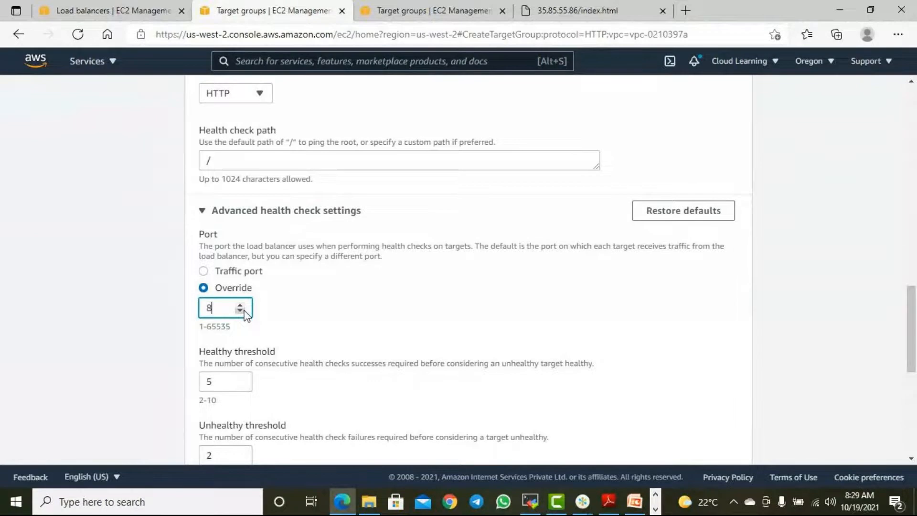
{"action": "type", "text": "0"}
Step: Set the healthy threshold of the health check to 2
{"action": "scroll", "coordinate": [378, 325], "scroll_direction": "down", "scroll_amount": 2}
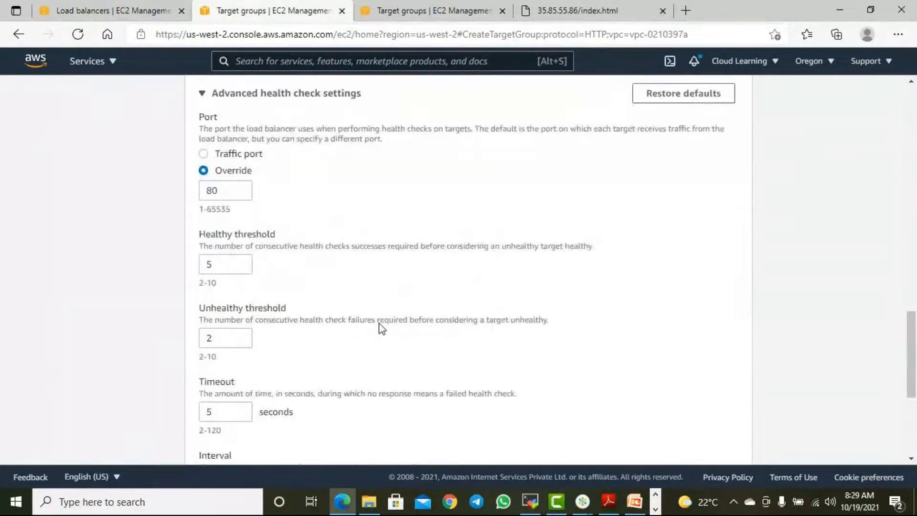
{"action": "scroll", "coordinate": [382, 328], "scroll_direction": "down", "scroll_amount": 2}
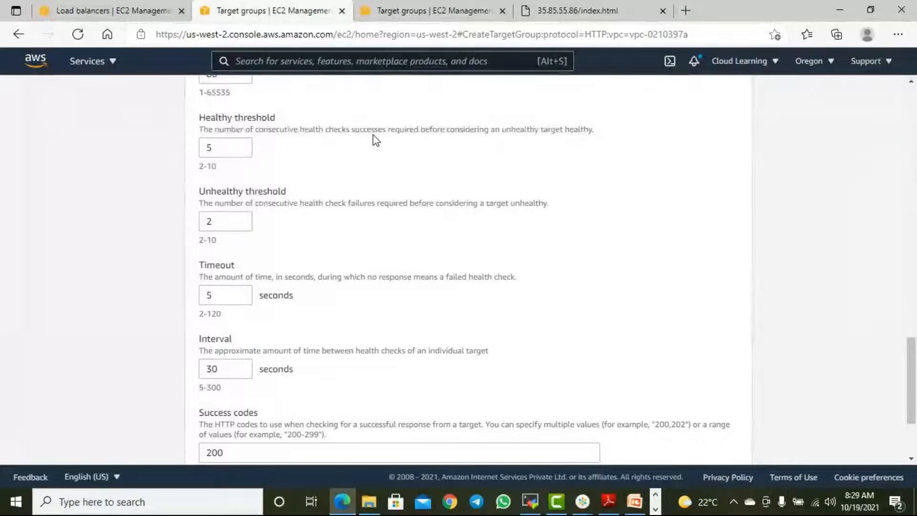
{"action": "left_click_drag", "start_coordinate": [608, 133], "coordinate": [593, 128]}
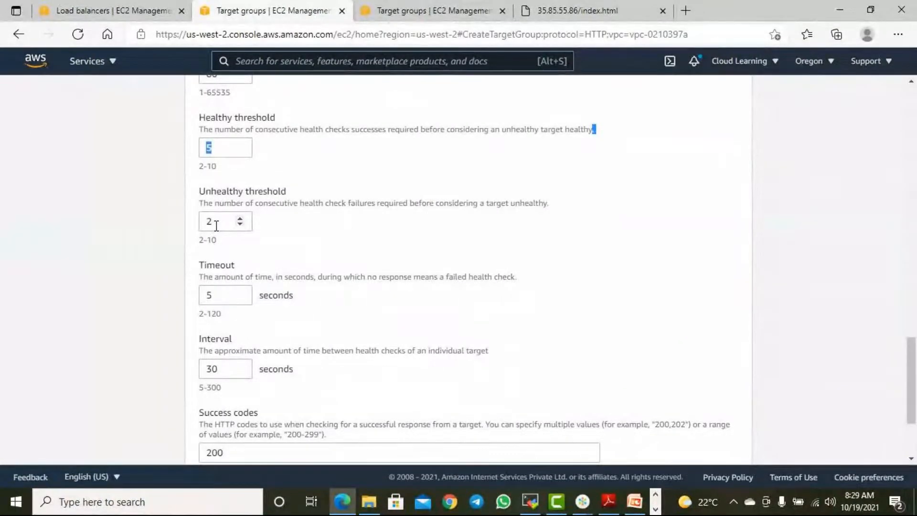
{"action": "left_click_drag", "start_coordinate": [230, 146], "coordinate": [193, 147]}
{"action": "type", "text": "2"}
{"action": "left_click", "coordinate": [347, 183]}
{"action": "left_click_drag", "start_coordinate": [200, 165], "coordinate": [231, 172]}
{"action": "left_click", "coordinate": [395, 236]}
Step: Set the interval between health checks to 5 seconds
{"action": "scroll", "coordinate": [353, 296], "scroll_direction": "down", "scroll_amount": 1}
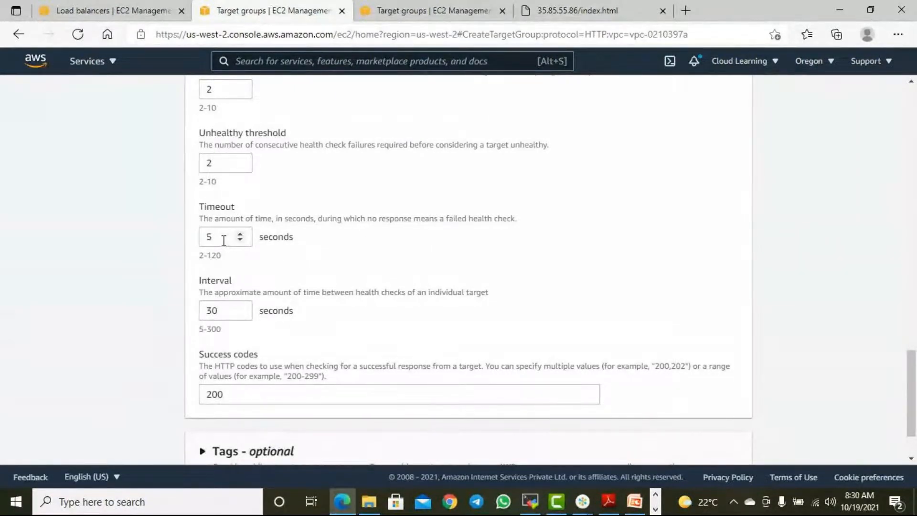
{"action": "left_click_drag", "start_coordinate": [447, 218], "coordinate": [503, 219]}
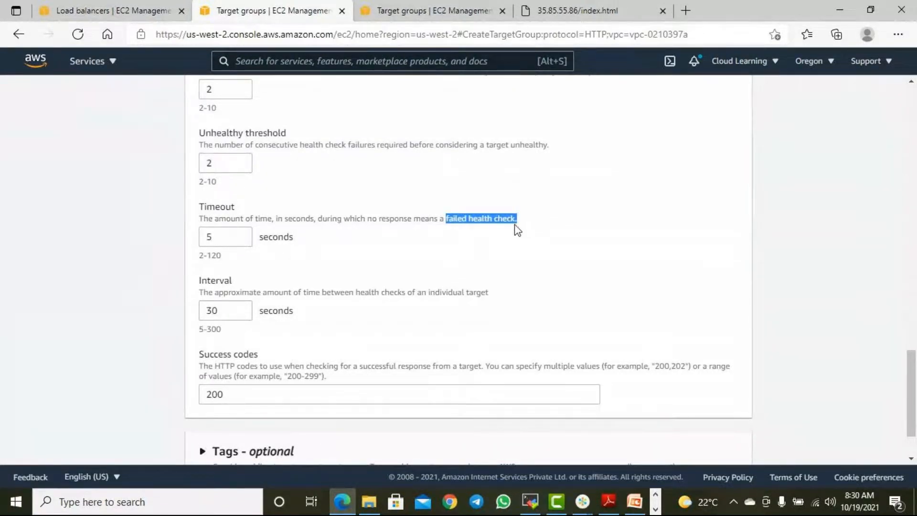
{"action": "left_click_drag", "start_coordinate": [224, 311], "coordinate": [174, 309]}
{"action": "type", "text": "5"}
{"action": "left_click", "coordinate": [379, 330]}
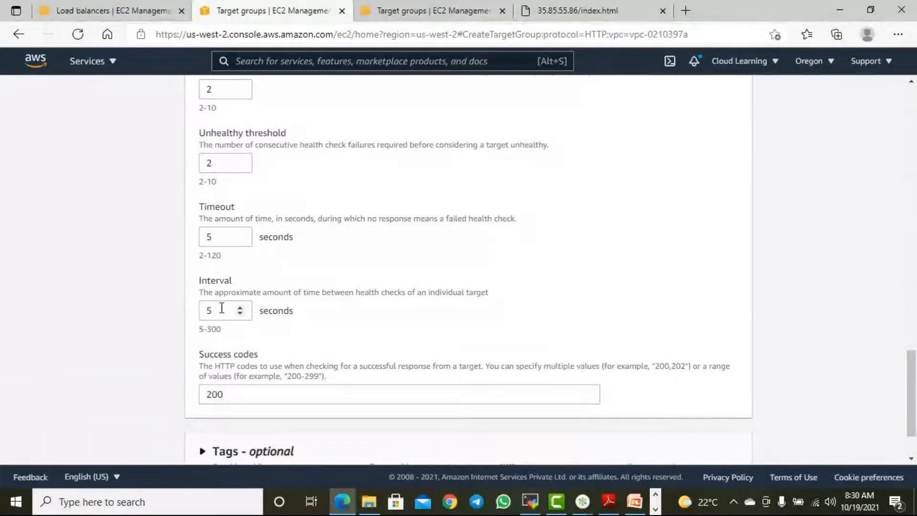
Step: Review the whole target group form, from target type, name, protocol and VPC to the health check settings and success codes
{"action": "scroll", "coordinate": [423, 327], "scroll_direction": "down", "scroll_amount": 1}
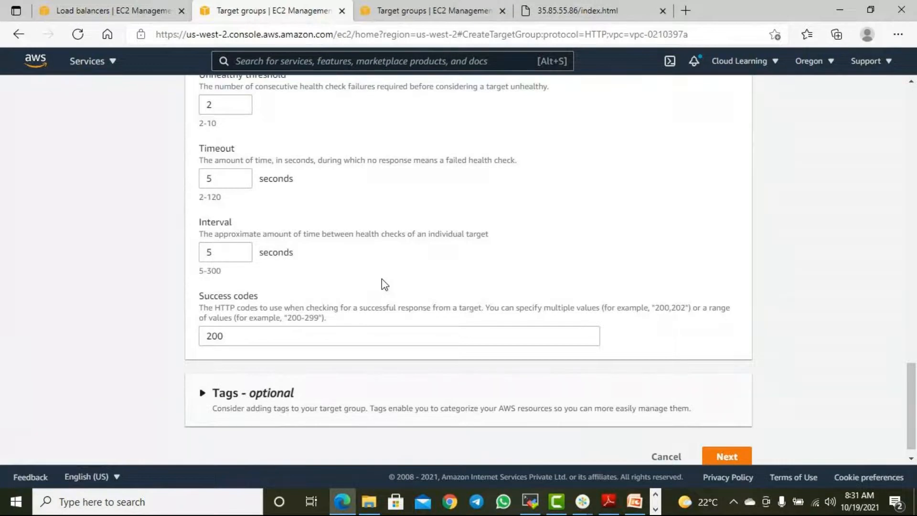
{"action": "scroll", "coordinate": [385, 286], "scroll_direction": "down", "scroll_amount": 1}
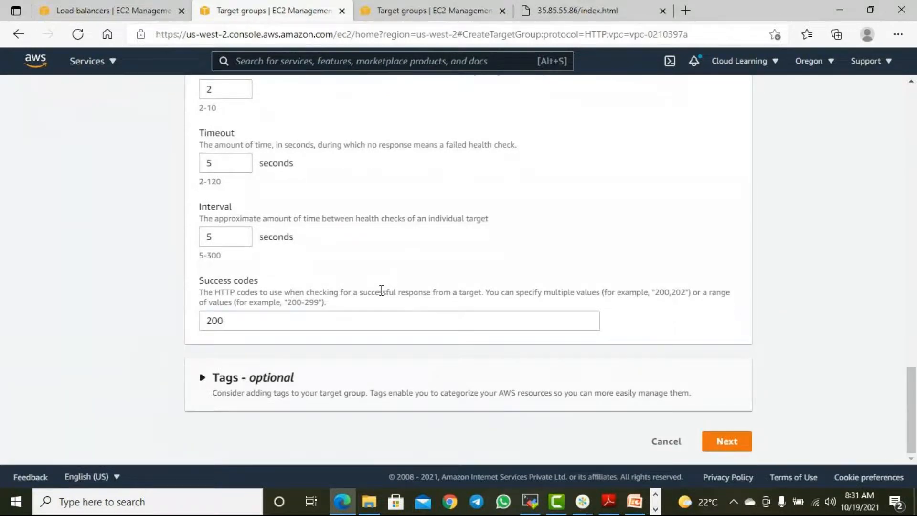
{"action": "scroll", "coordinate": [521, 289], "scroll_direction": "up", "scroll_amount": 3}
{"action": "scroll", "coordinate": [463, 246], "scroll_direction": "up", "scroll_amount": 15}
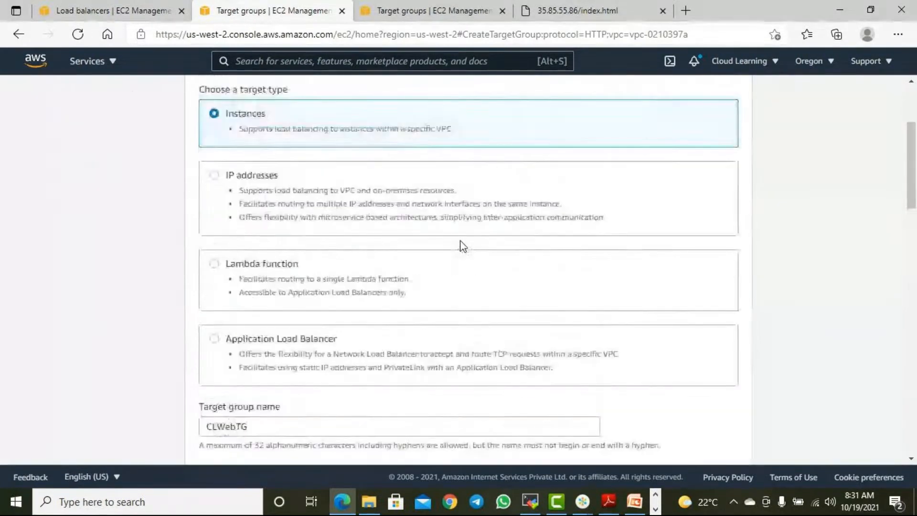
{"action": "scroll", "coordinate": [430, 248], "scroll_direction": "down", "scroll_amount": 4}
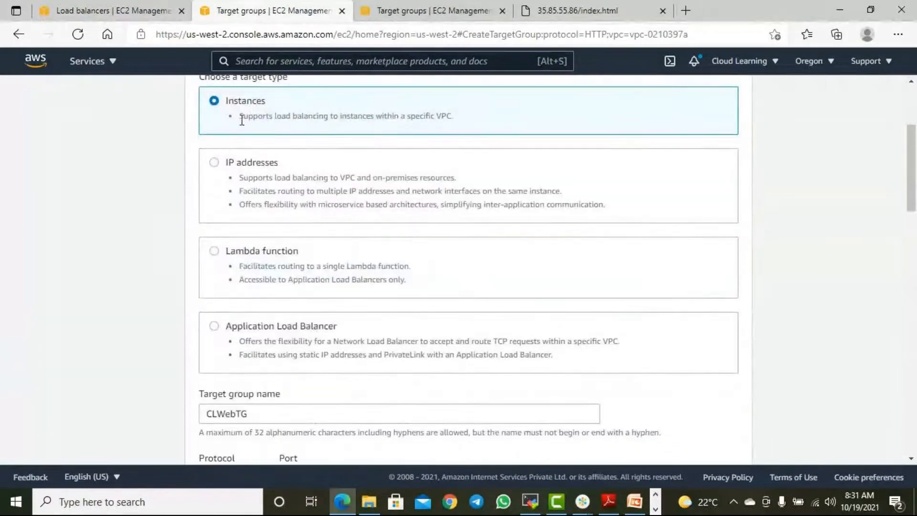
{"action": "scroll", "coordinate": [415, 242], "scroll_direction": "down", "scroll_amount": 5}
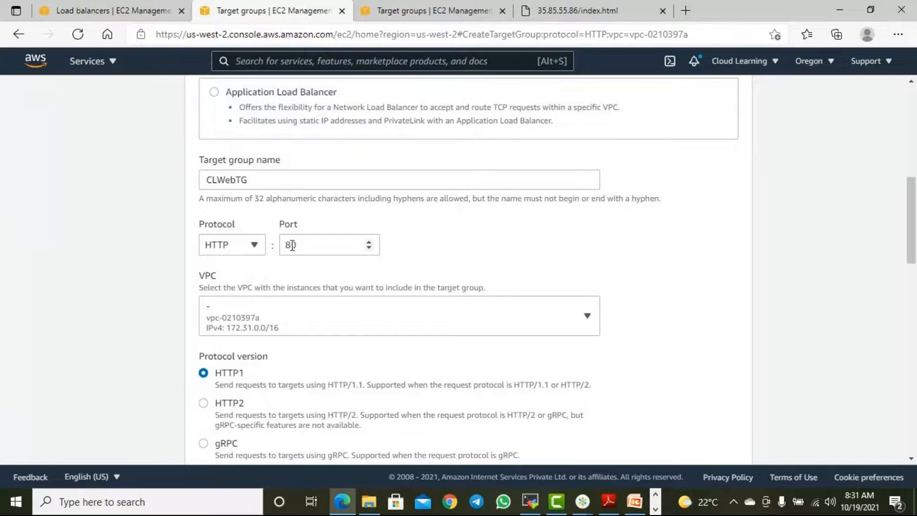
{"action": "scroll", "coordinate": [554, 284], "scroll_direction": "down", "scroll_amount": 2}
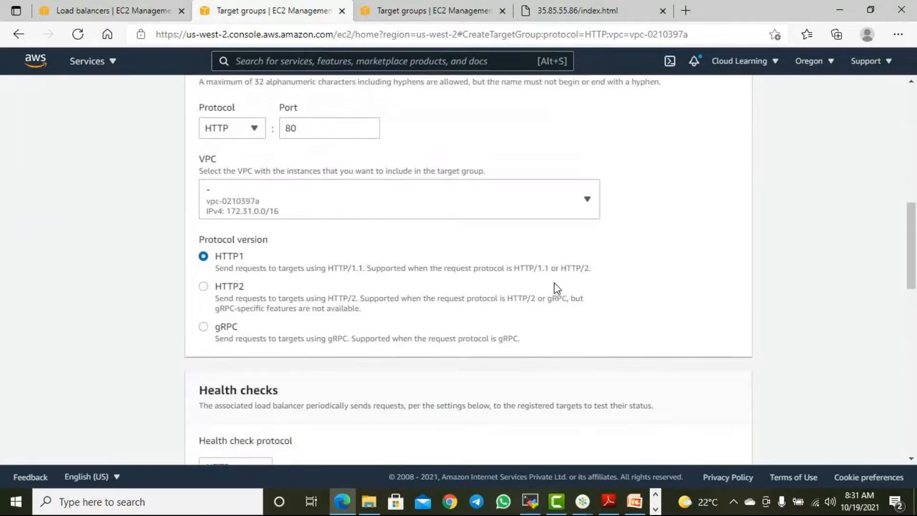
{"action": "scroll", "coordinate": [554, 285], "scroll_direction": "down", "scroll_amount": 6}
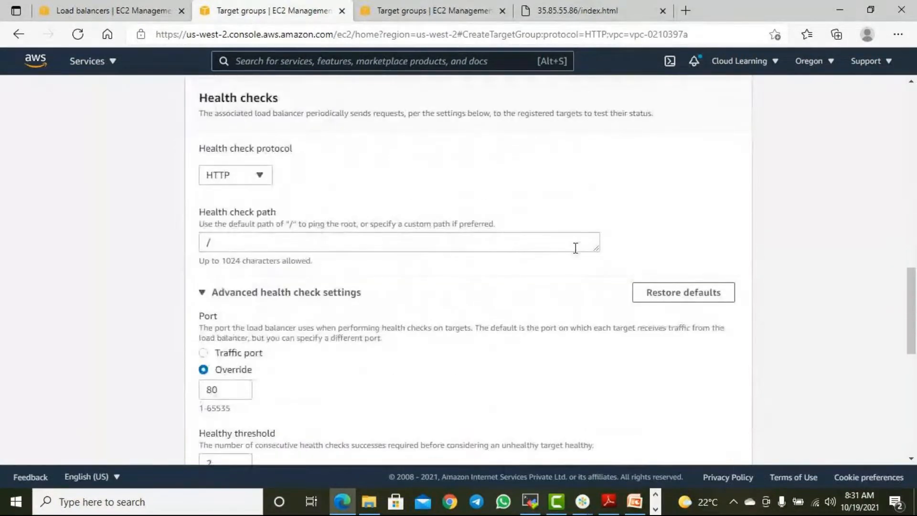
{"action": "scroll", "coordinate": [568, 258], "scroll_direction": "down", "scroll_amount": 4}
{"action": "scroll", "coordinate": [626, 262], "scroll_direction": "down", "scroll_amount": 3}
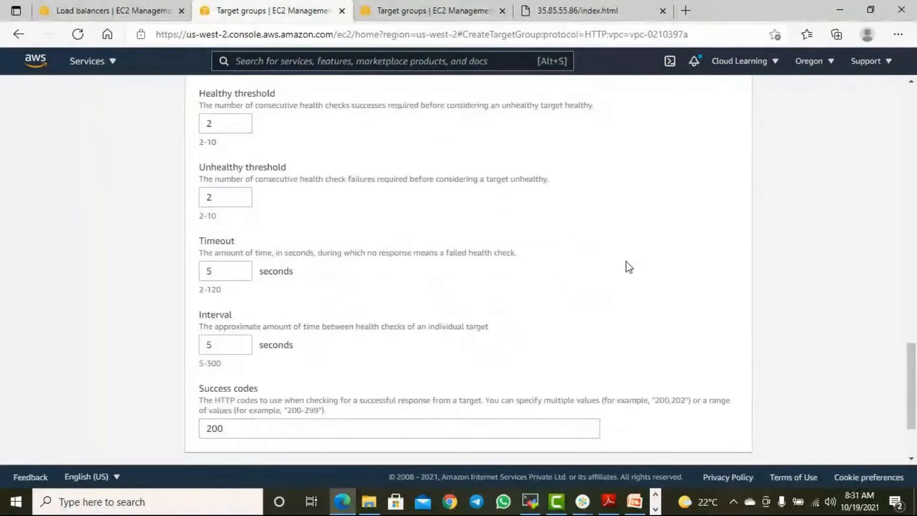
{"action": "scroll", "coordinate": [750, 272], "scroll_direction": "down", "scroll_amount": 2}
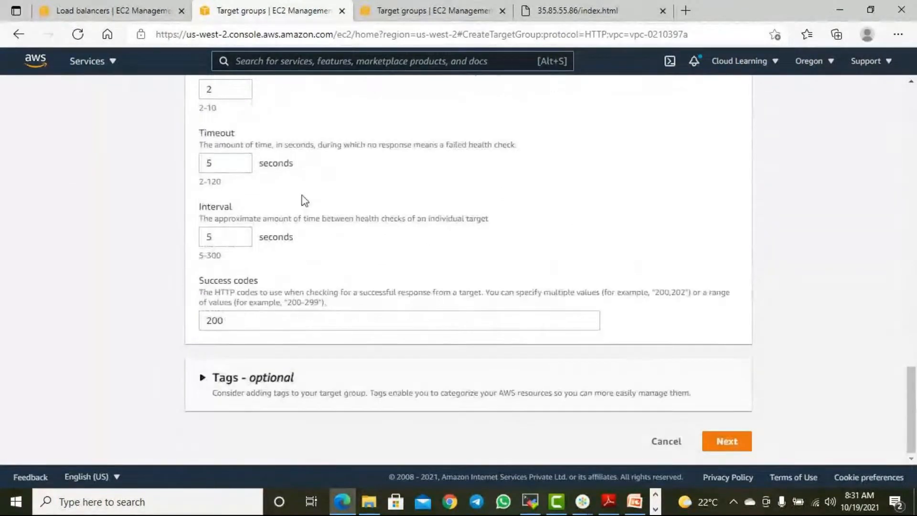
{"action": "scroll", "coordinate": [305, 200], "scroll_direction": "up", "scroll_amount": 2}
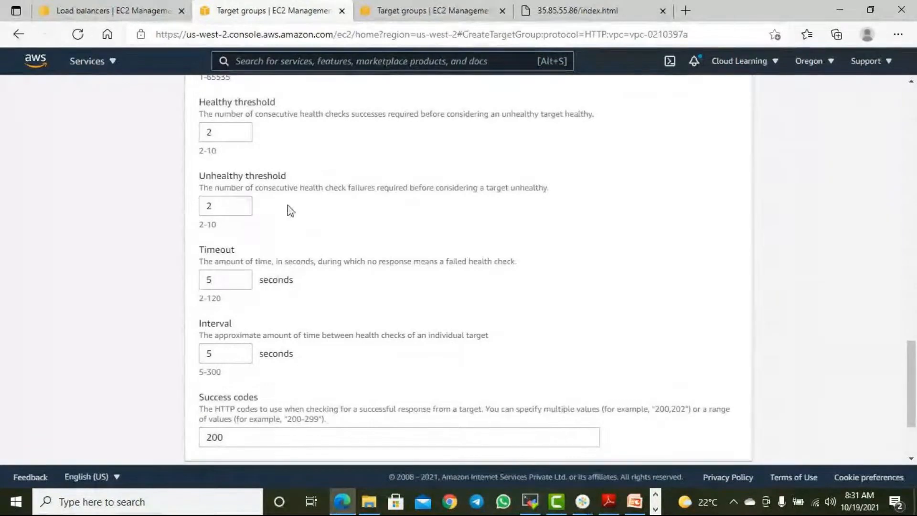
{"action": "scroll", "coordinate": [449, 226], "scroll_direction": "down", "scroll_amount": 2}
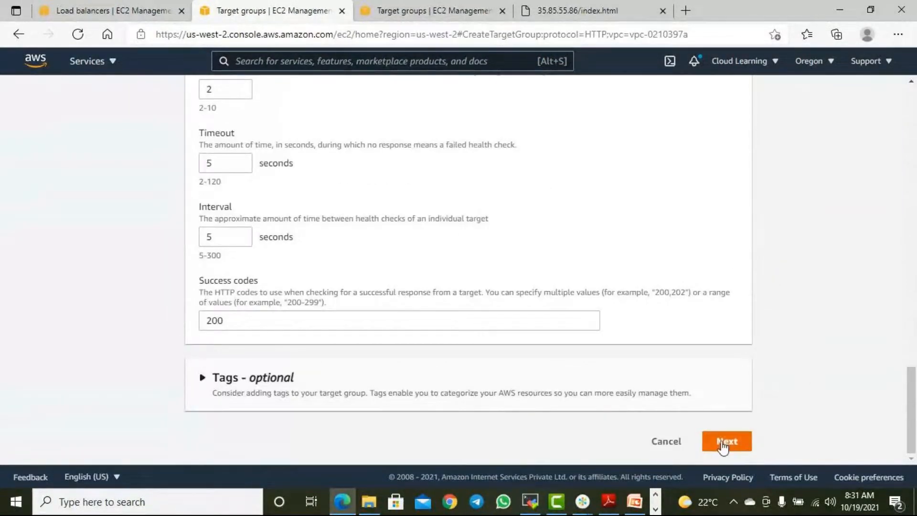
Step: Expand the optional tags section, try to continue to the next stage of target group creation, and examine the timeout setting
{"action": "left_click", "coordinate": [243, 377]}
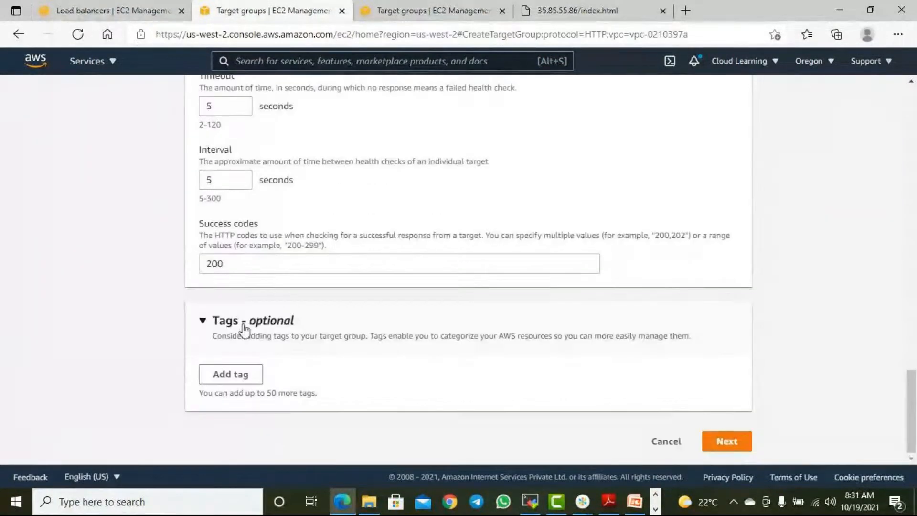
{"action": "left_click", "coordinate": [726, 441]}
{"action": "scroll", "coordinate": [538, 274], "scroll_direction": "up", "scroll_amount": 3}
{"action": "scroll", "coordinate": [544, 285], "scroll_direction": "down", "scroll_amount": 2}
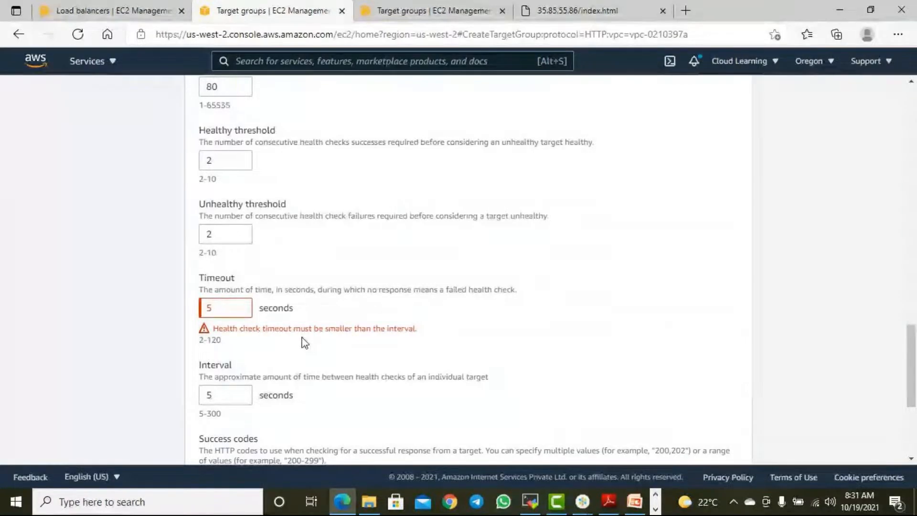
{"action": "left_click_drag", "start_coordinate": [314, 328], "coordinate": [401, 340]}
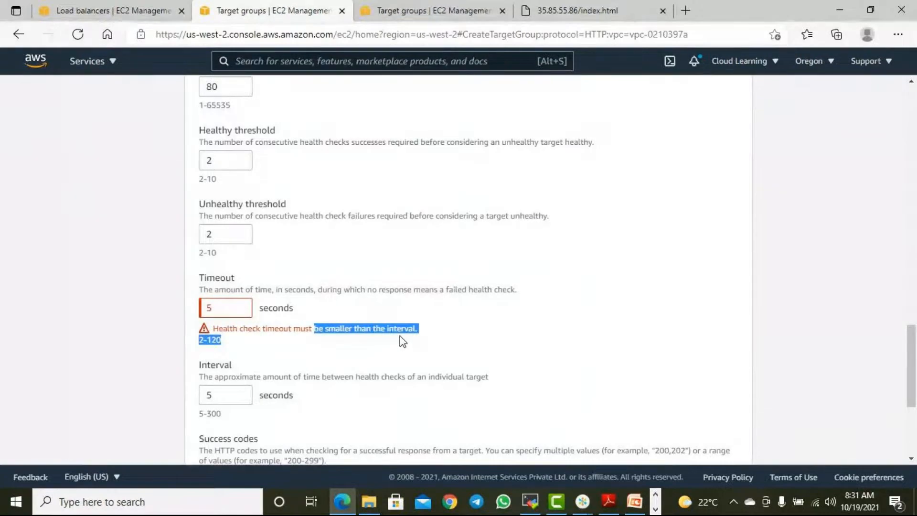
Step: Set the health check interval to 10 seconds and continue to target registration
{"action": "double_click", "coordinate": [224, 393]}
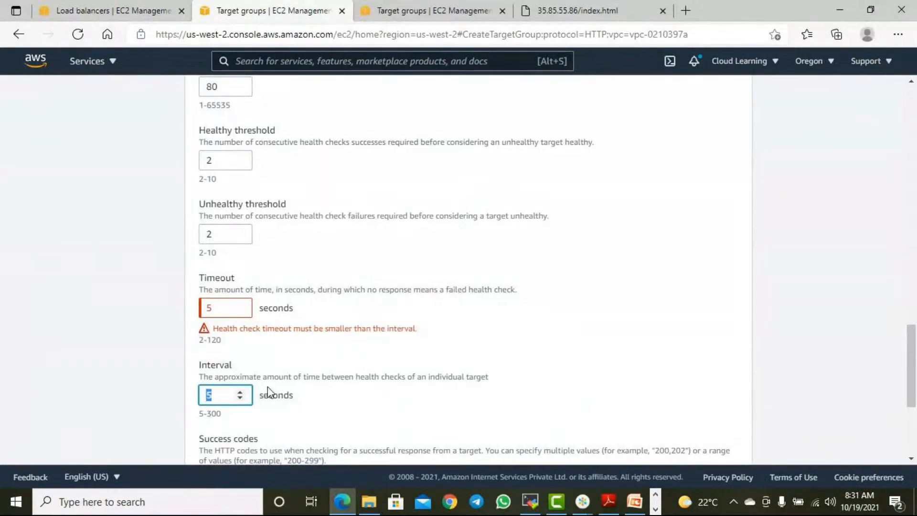
{"action": "type", "text": "10"}
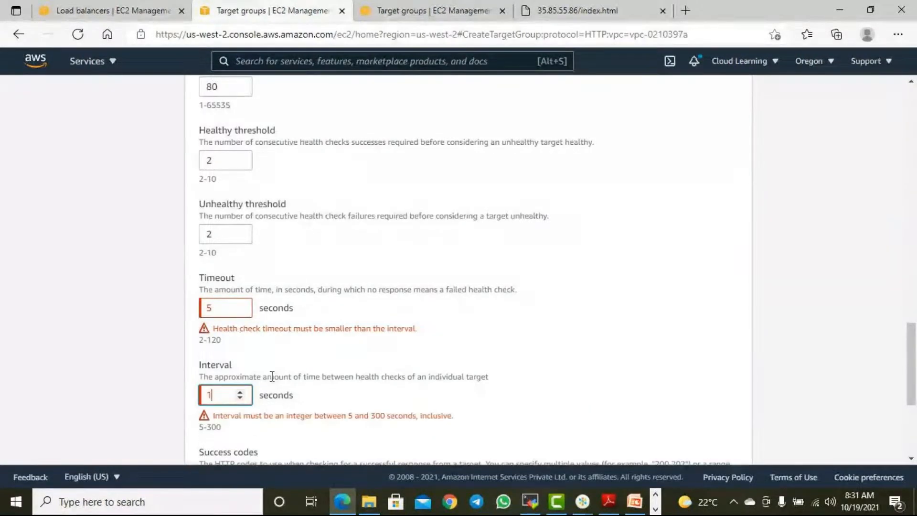
{"action": "left_click", "coordinate": [577, 359]}
{"action": "scroll", "coordinate": [621, 382], "scroll_direction": "down", "scroll_amount": 4}
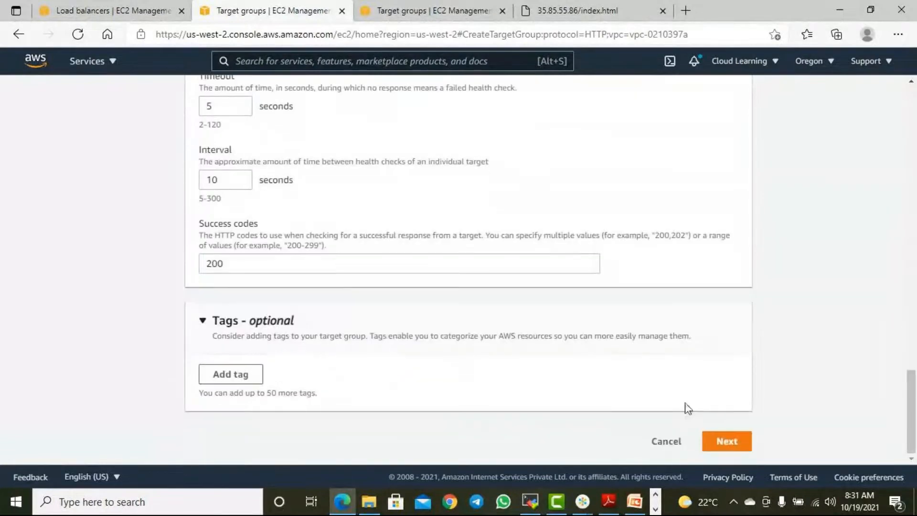
{"action": "left_click", "coordinate": [727, 441]}
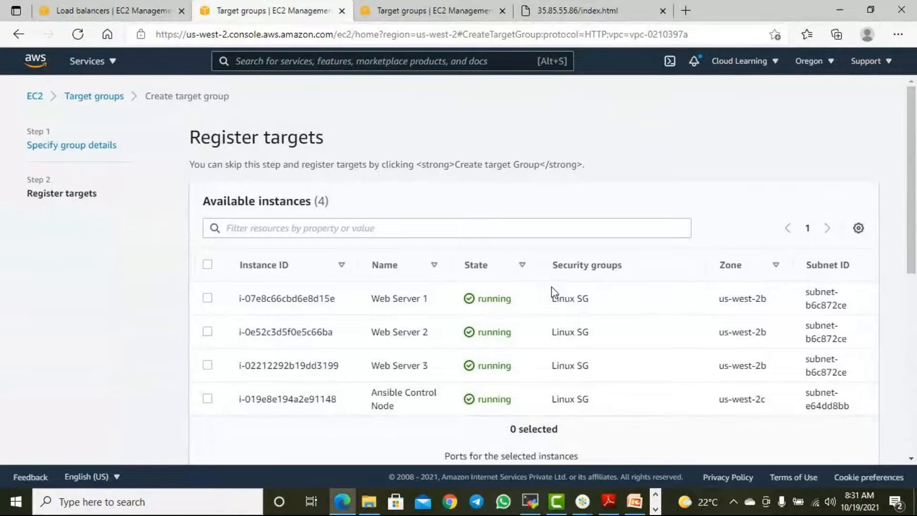
Step: Select the Web Server 1, Web Server 2 and Web Server 3 instances, leaving out the Ansible Control Node
{"action": "scroll", "coordinate": [519, 269], "scroll_direction": "down", "scroll_amount": 3}
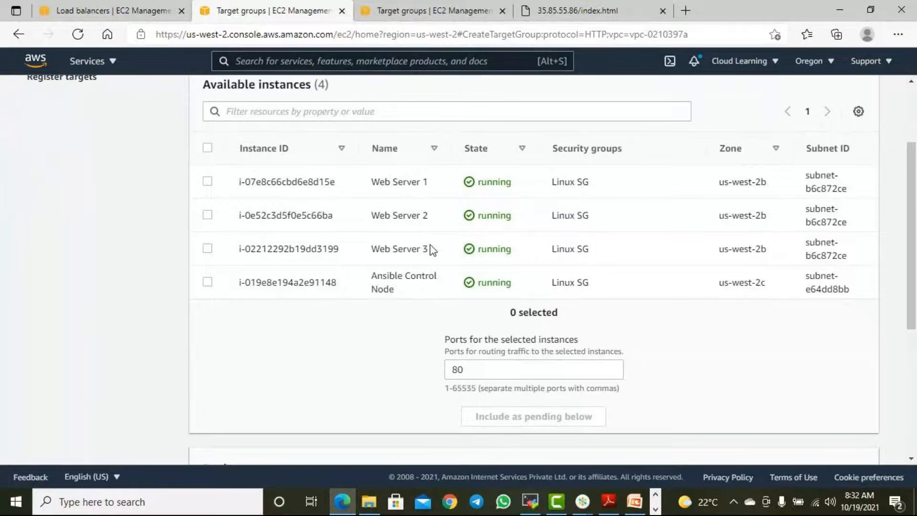
{"action": "scroll", "coordinate": [434, 248], "scroll_direction": "up", "scroll_amount": 1}
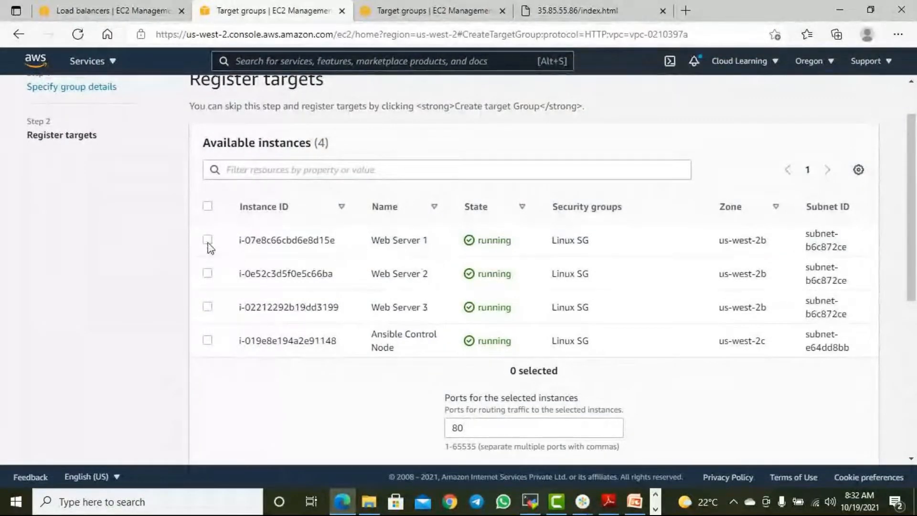
{"action": "left_click", "coordinate": [207, 241]}
{"action": "left_click", "coordinate": [208, 274]}
{"action": "left_click", "coordinate": [207, 308]}
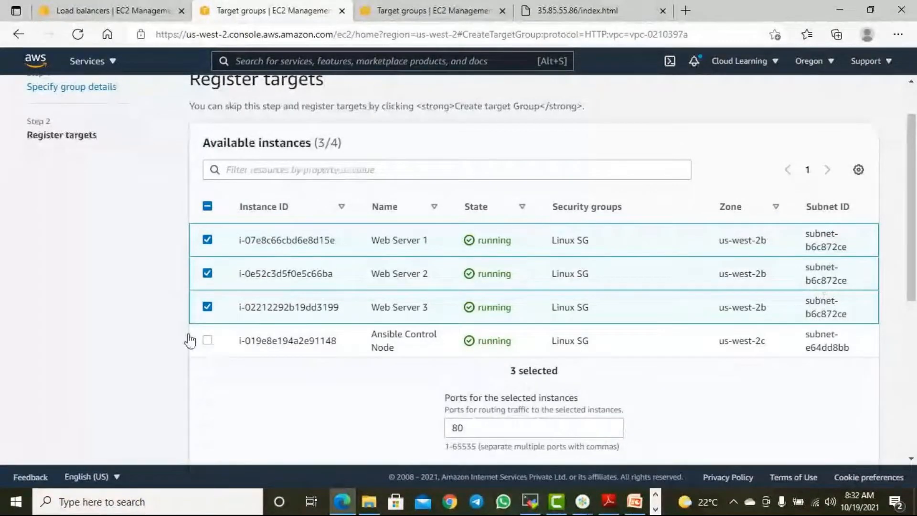
{"action": "left_click", "coordinate": [207, 307]}
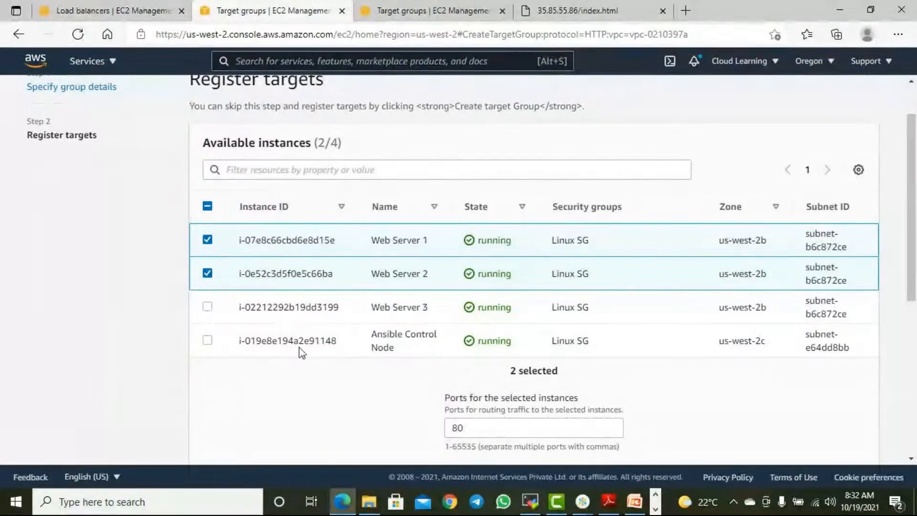
{"action": "mouse_move", "coordinate": [381, 347]}
{"action": "left_mouse_down"}
{"action": "mouse_move", "coordinate": [389, 348]}
{"action": "mouse_move", "coordinate": [379, 334]}
{"action": "left_mouse_up"}
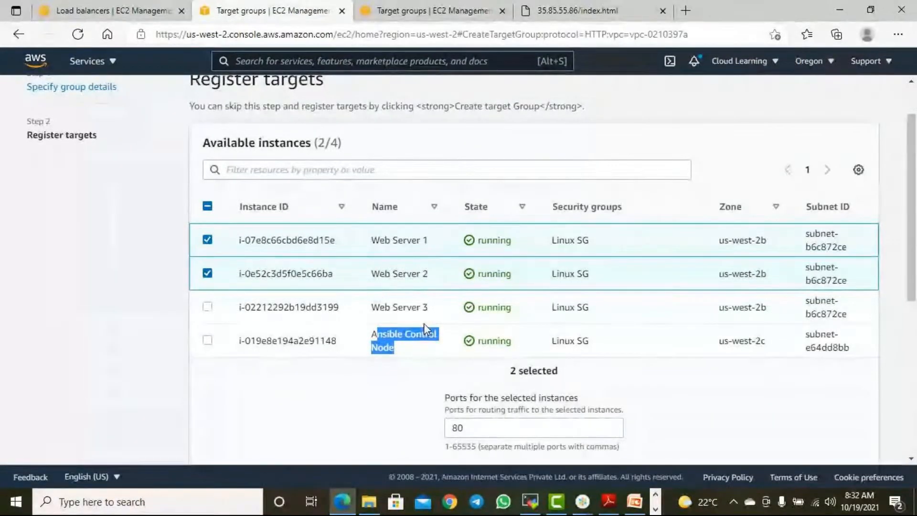
{"action": "left_click_drag", "start_coordinate": [372, 335], "coordinate": [398, 355]}
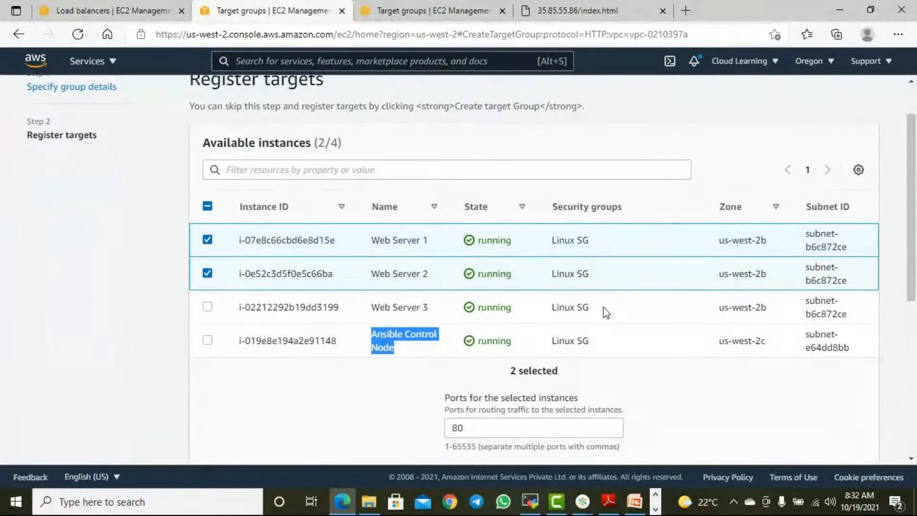
{"action": "left_click", "coordinate": [233, 329]}
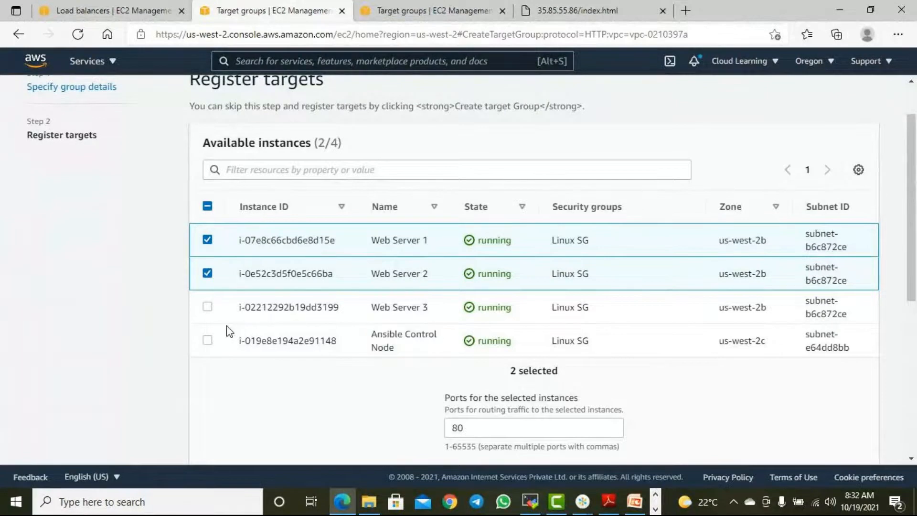
{"action": "left_click", "coordinate": [207, 307]}
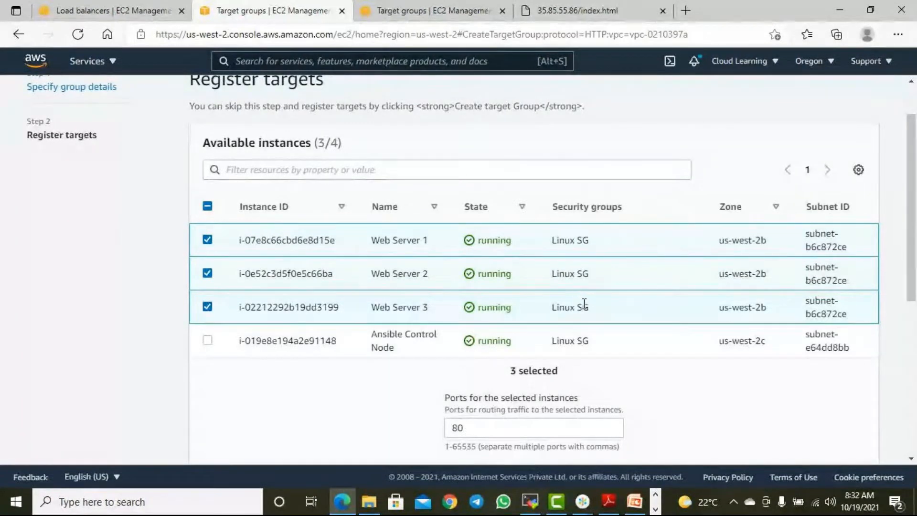
Step: Include the three selected web server instances as pending targets on port 80
{"action": "scroll", "coordinate": [585, 306], "scroll_direction": "down", "scroll_amount": 3}
{"action": "scroll", "coordinate": [586, 308], "scroll_direction": "up", "scroll_amount": 2}
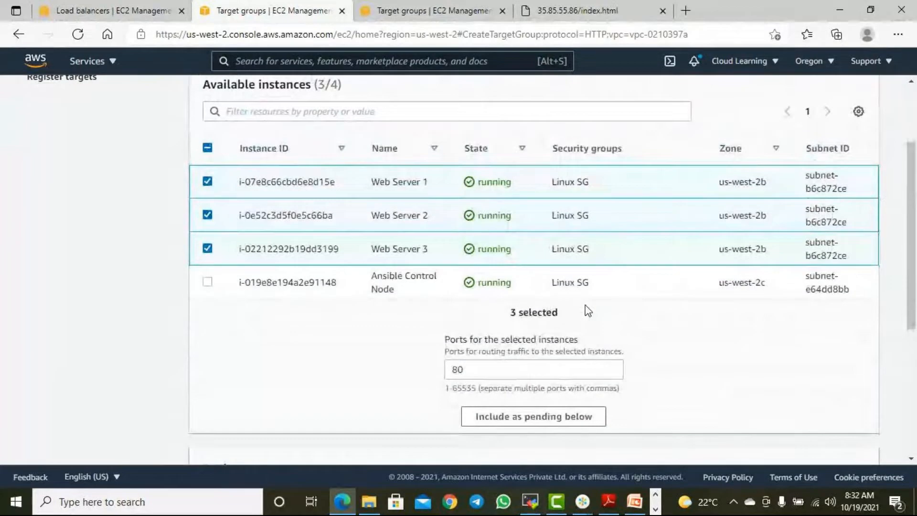
{"action": "scroll", "coordinate": [587, 311], "scroll_direction": "up", "scroll_amount": 2}
{"action": "scroll", "coordinate": [580, 313], "scroll_direction": "down", "scroll_amount": 2}
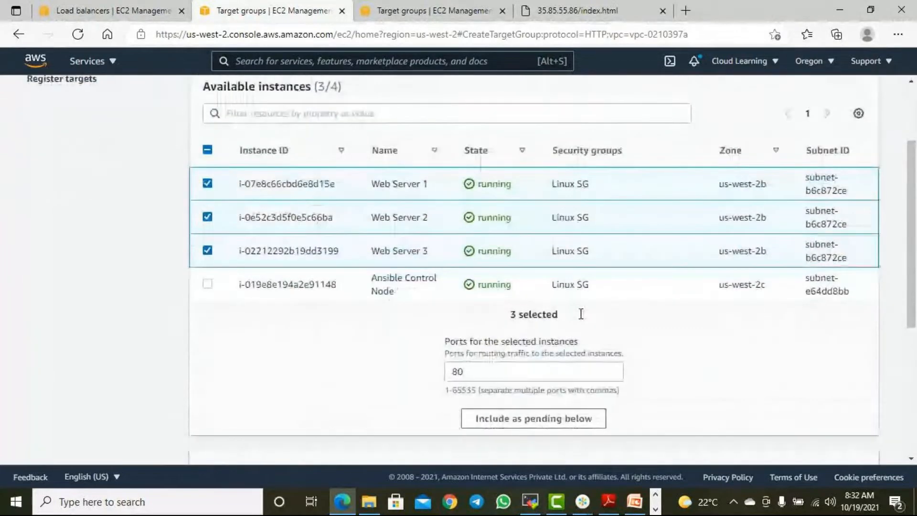
{"action": "scroll", "coordinate": [581, 314], "scroll_direction": "down", "scroll_amount": 1}
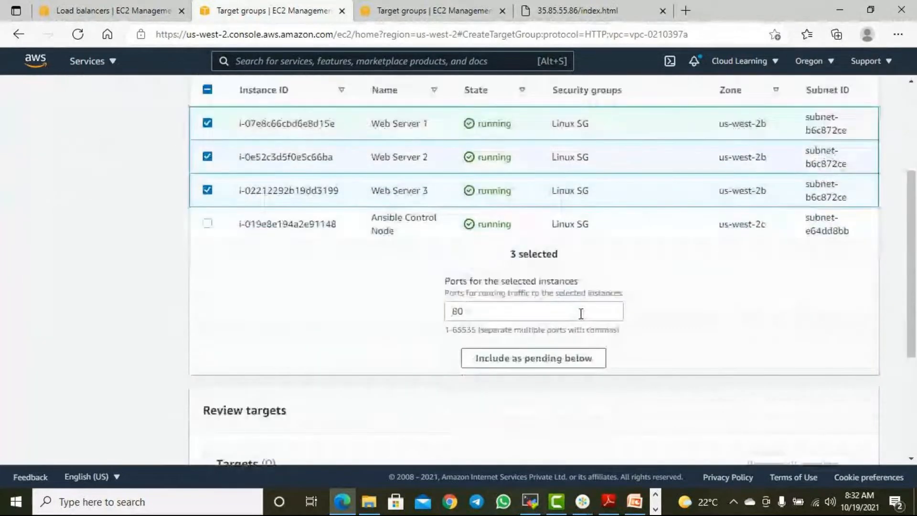
{"action": "left_click", "coordinate": [560, 365]}
Step: Check the pending web server targets and create the target group
{"action": "scroll", "coordinate": [619, 311], "scroll_direction": "up", "scroll_amount": 3}
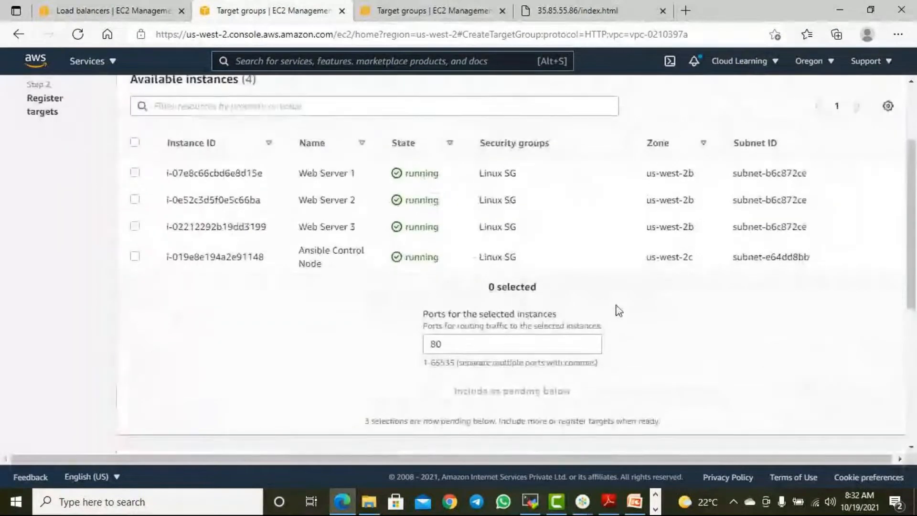
{"action": "scroll", "coordinate": [602, 293], "scroll_direction": "down", "scroll_amount": 5}
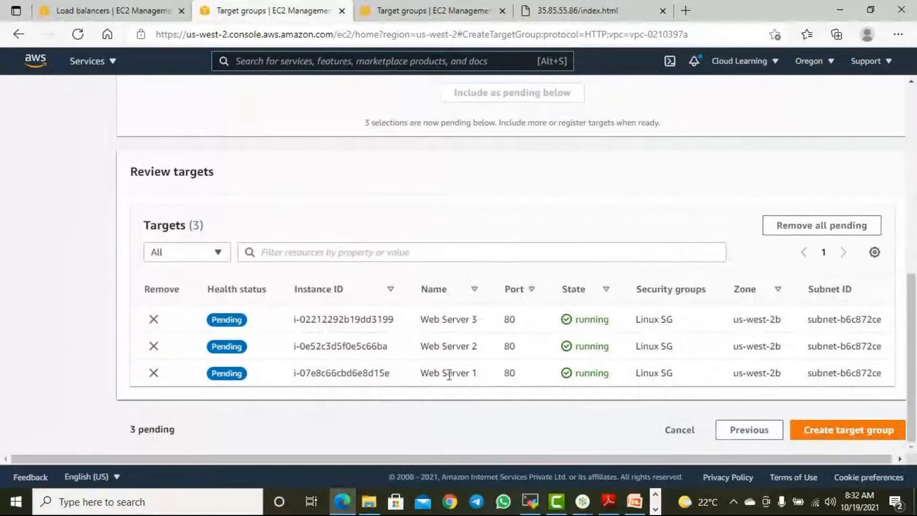
{"action": "left_click", "coordinate": [847, 431]}
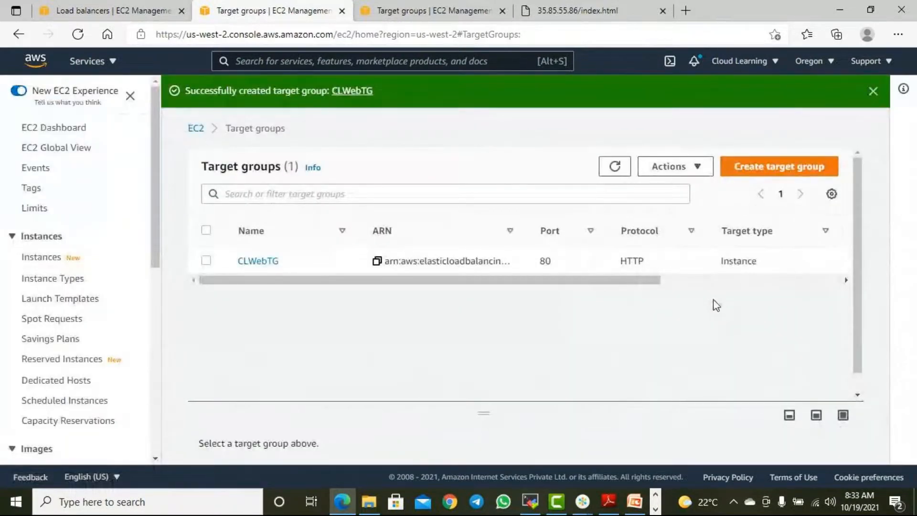
{"action": "left_click_drag", "start_coordinate": [485, 281], "coordinate": [412, 310]}
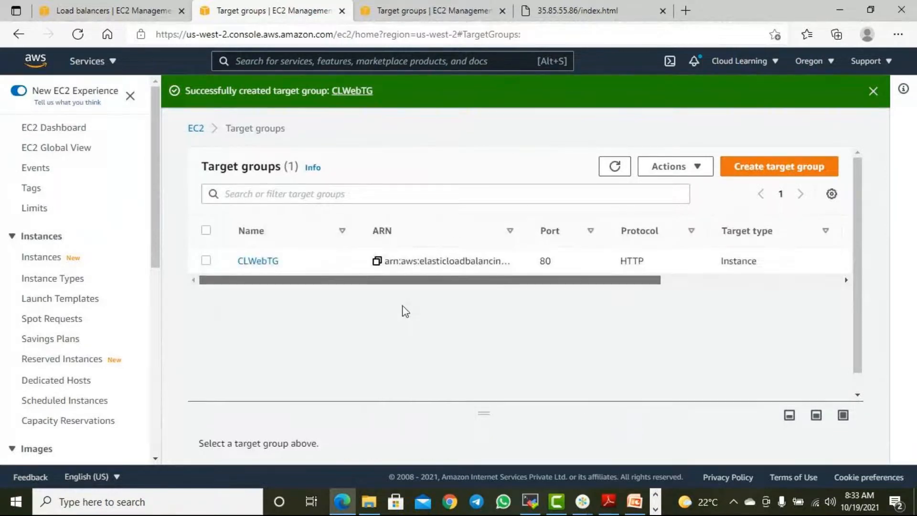
Step: Return to the load balancer setup and make the HTTP:80 listener forward to the CLWebTG target group
{"action": "left_click", "coordinate": [76, 11]}
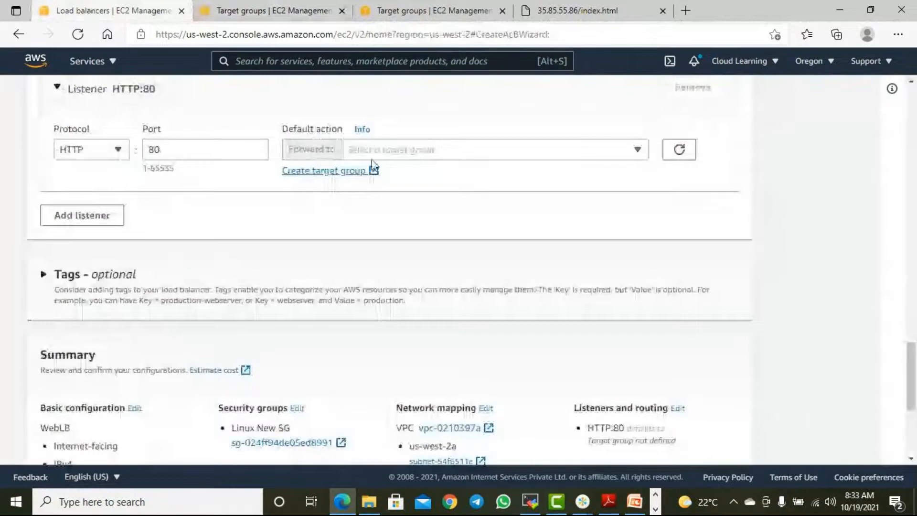
{"action": "left_click", "coordinate": [538, 151]}
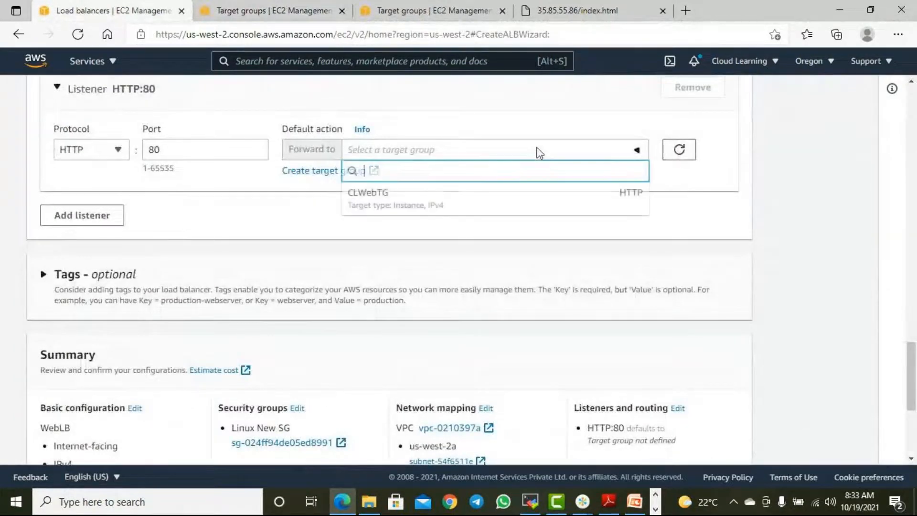
{"action": "left_click", "coordinate": [403, 207]}
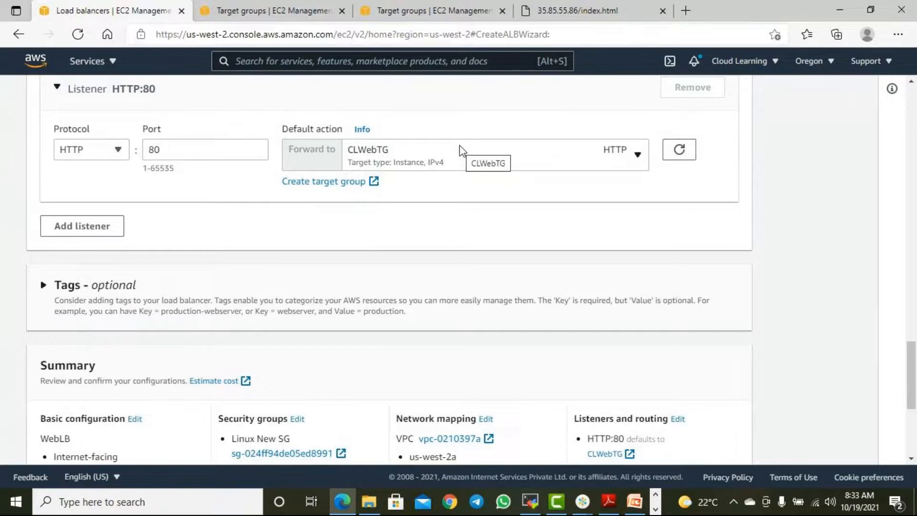
Step: Add a second listener to the load balancer, using HTTPS on port 443
{"action": "left_click", "coordinate": [79, 228]}
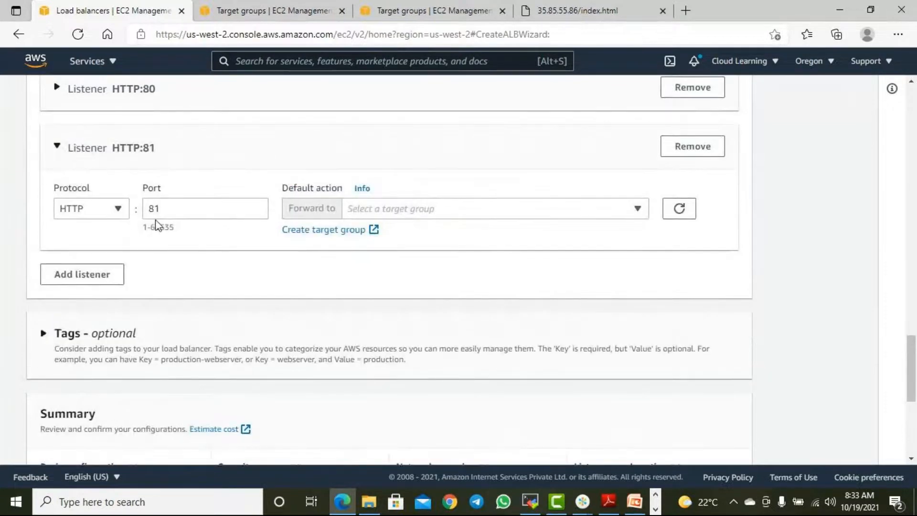
{"action": "scroll", "coordinate": [144, 222], "scroll_direction": "up", "scroll_amount": 2}
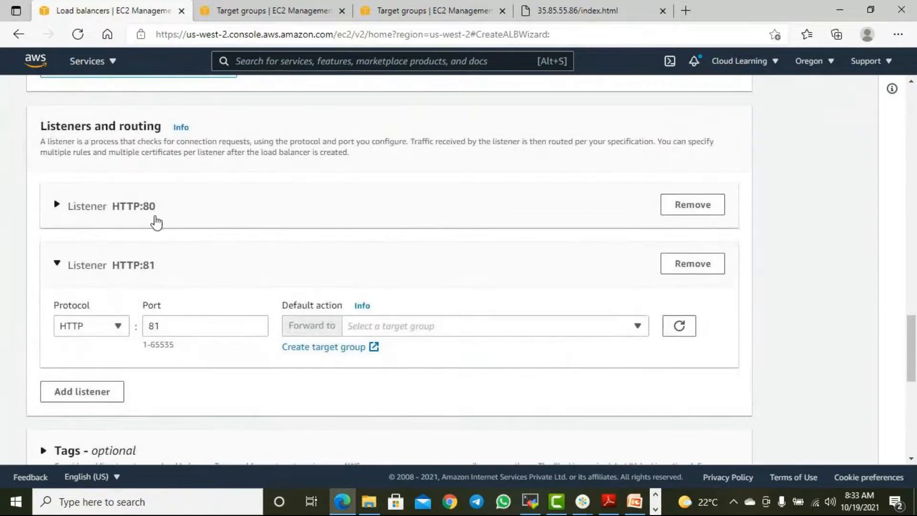
{"action": "left_click", "coordinate": [104, 324]}
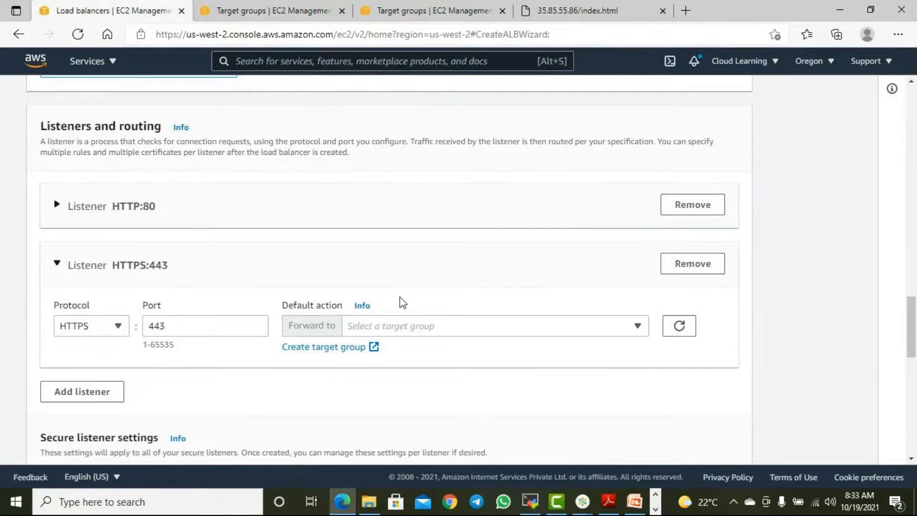
{"action": "right_click", "coordinate": [6, 508]}
{"action": "left_click", "coordinate": [31, 433]}
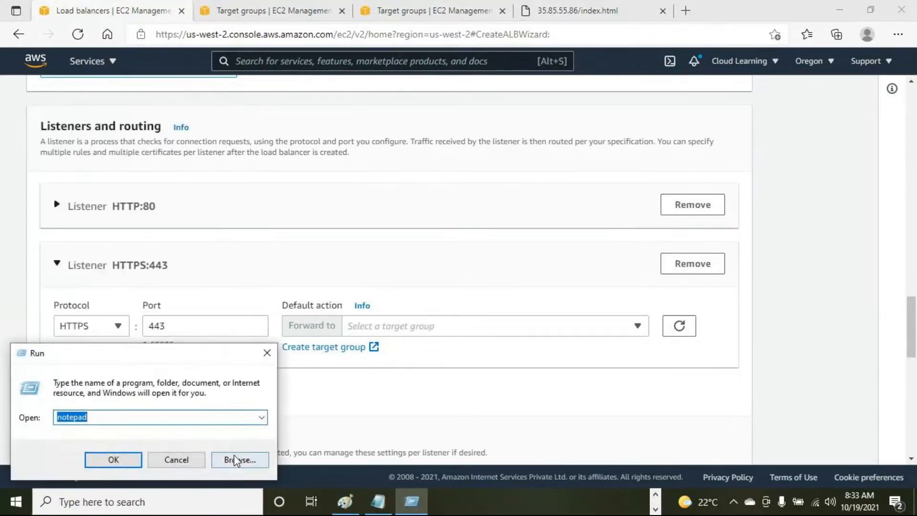
{"action": "left_click", "coordinate": [176, 459]}
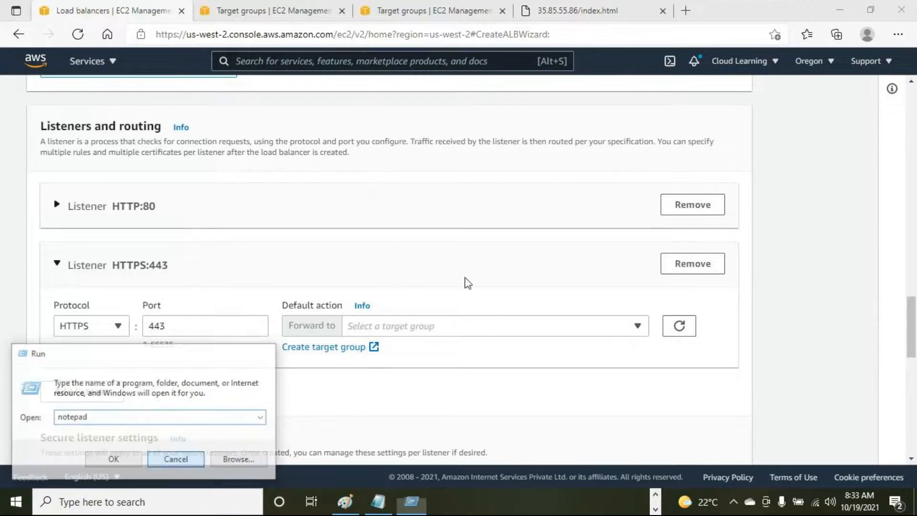
Step: Open yahoo.com in a new browser tab, examine its HTTPS address and site connection information, and close the tab
{"action": "left_click", "coordinate": [686, 10]}
{"action": "left_click", "coordinate": [594, 35]}
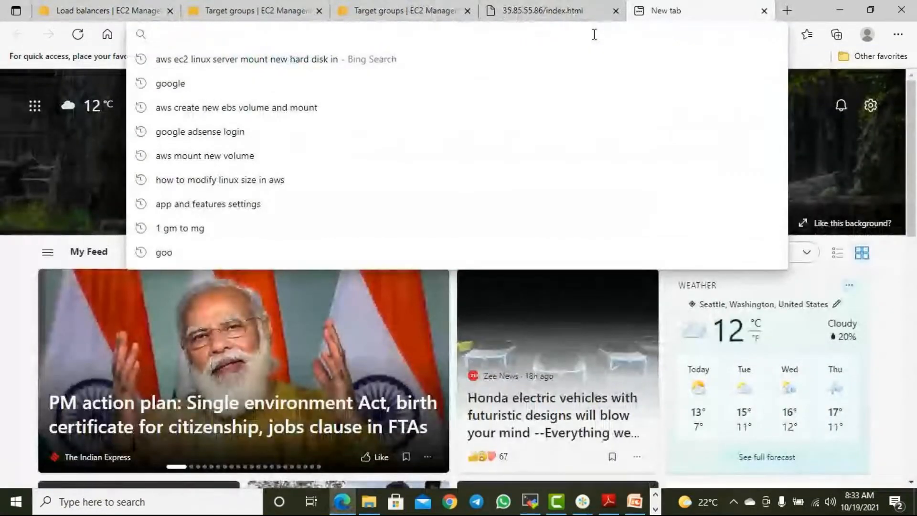
{"action": "type", "text": "yahoo.c"}
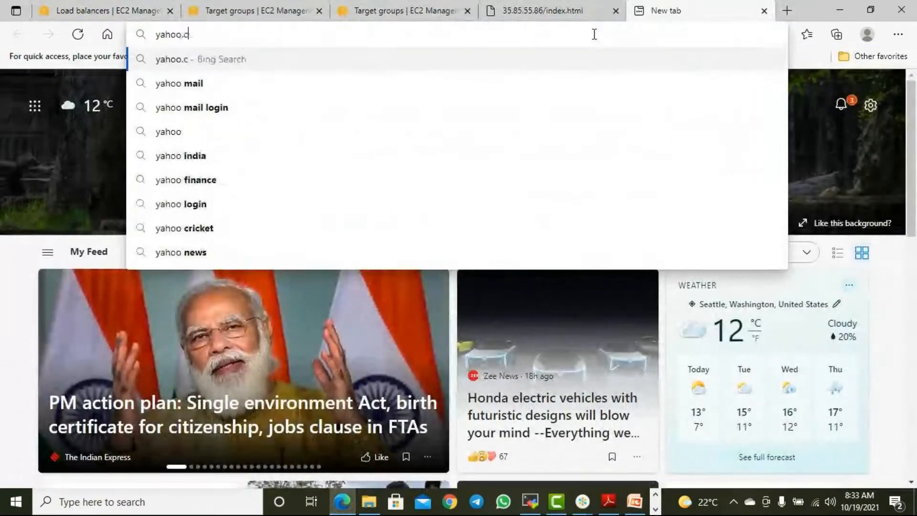
{"action": "type", "text": "om"}
{"action": "key", "text": "Return"}
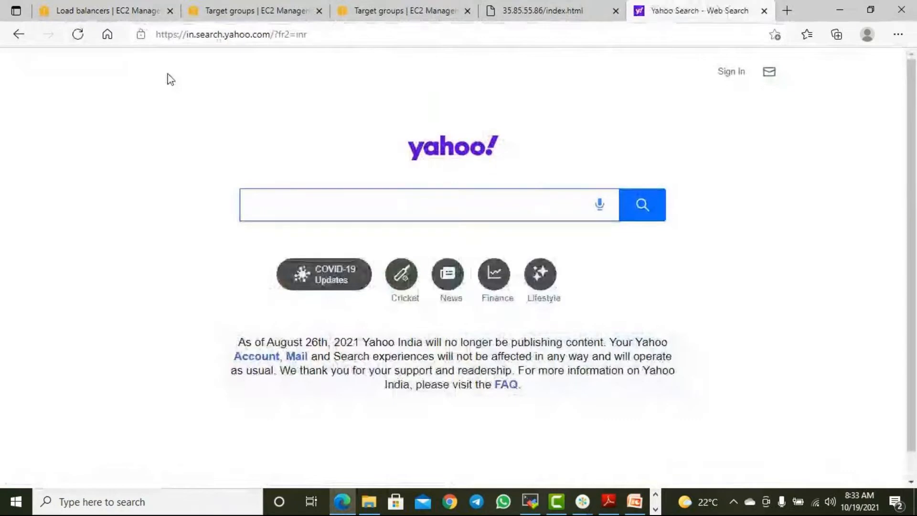
{"action": "left_click", "coordinate": [140, 35]}
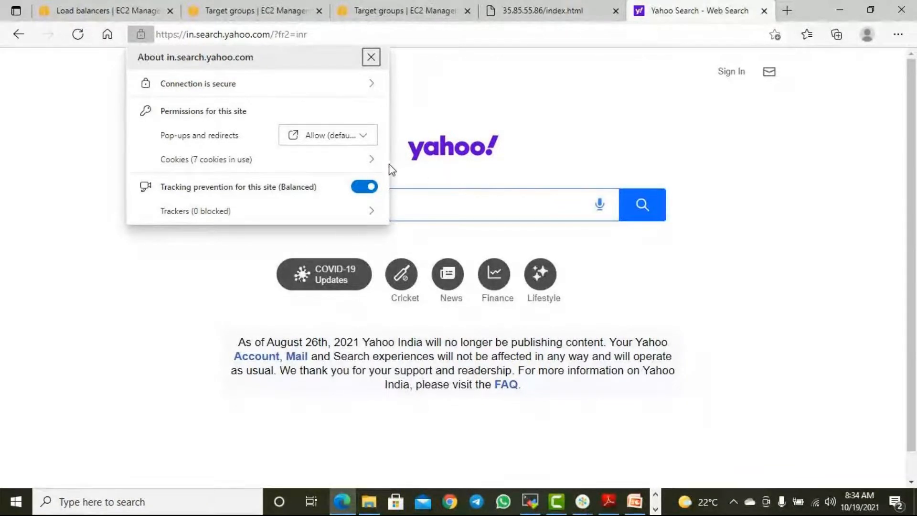
{"action": "left_click", "coordinate": [371, 58]}
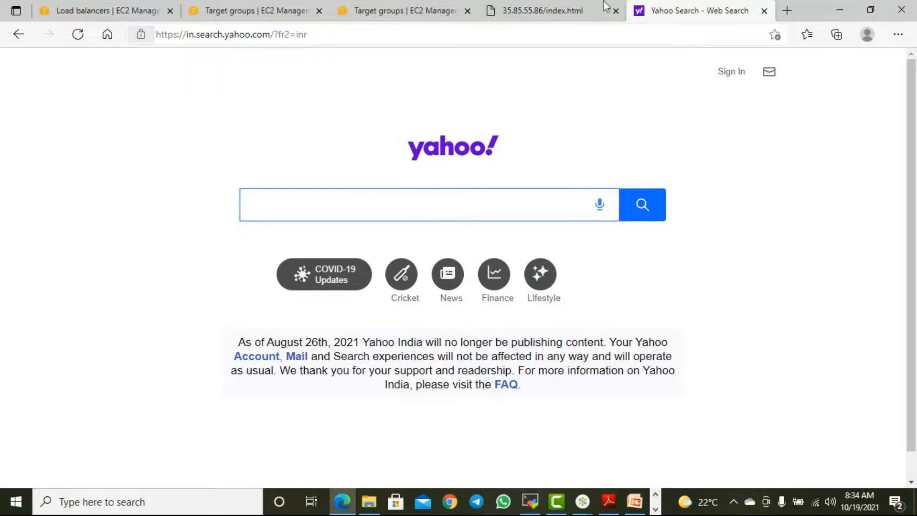
{"action": "left_click", "coordinate": [764, 10]}
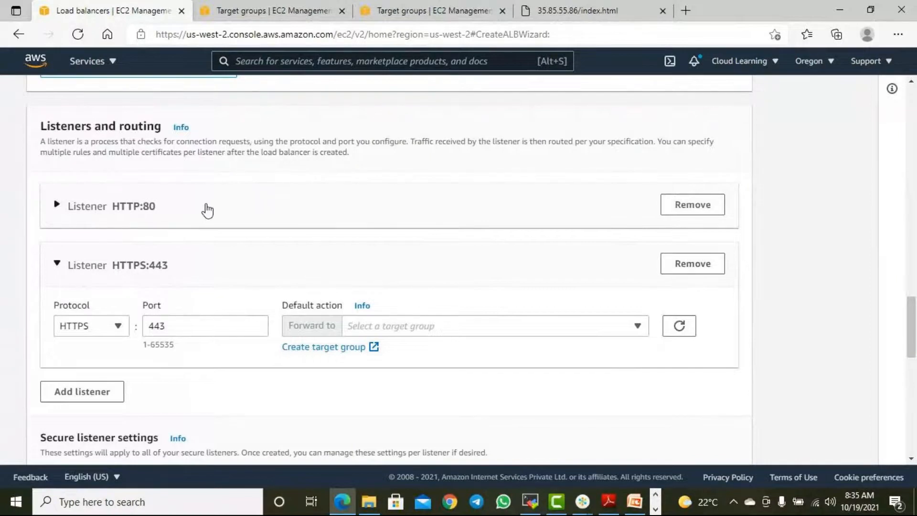
Step: Remove the HTTPS:443 listener and review the load balancer configuration summary
{"action": "left_click", "coordinate": [693, 267]}
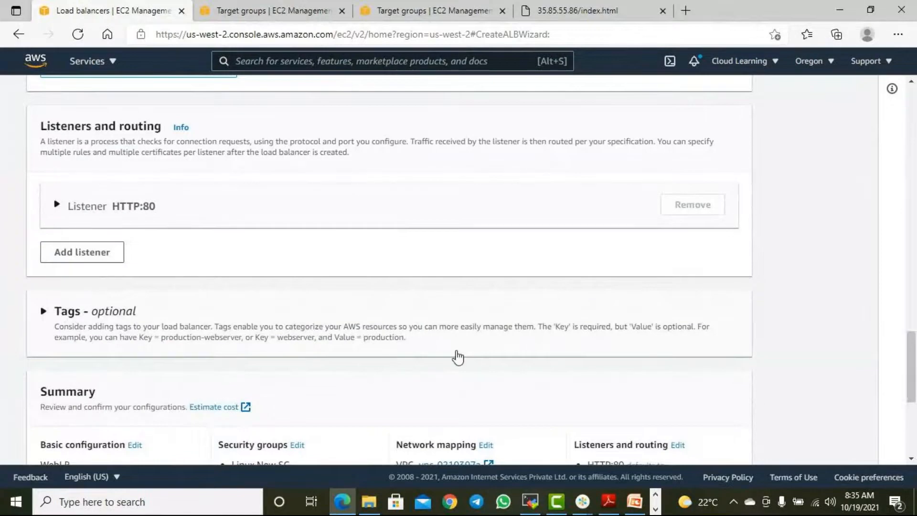
{"action": "scroll", "coordinate": [457, 353], "scroll_direction": "up", "scroll_amount": 3}
{"action": "scroll", "coordinate": [460, 355], "scroll_direction": "down", "scroll_amount": 8}
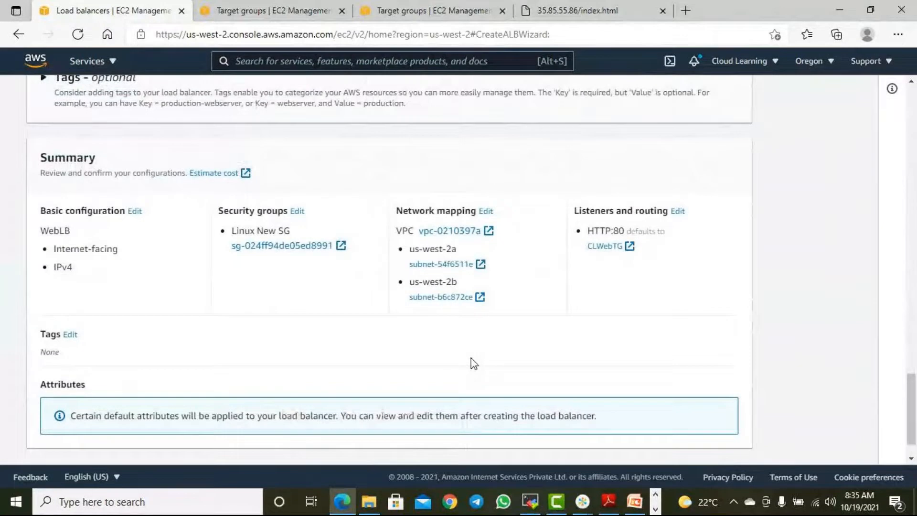
Step: Review the load balancer's name, scheme, network mapping, security group, listener and configuration summary
{"action": "scroll", "coordinate": [472, 360], "scroll_direction": "up", "scroll_amount": 8}
{"action": "scroll", "coordinate": [472, 362], "scroll_direction": "up", "scroll_amount": 10}
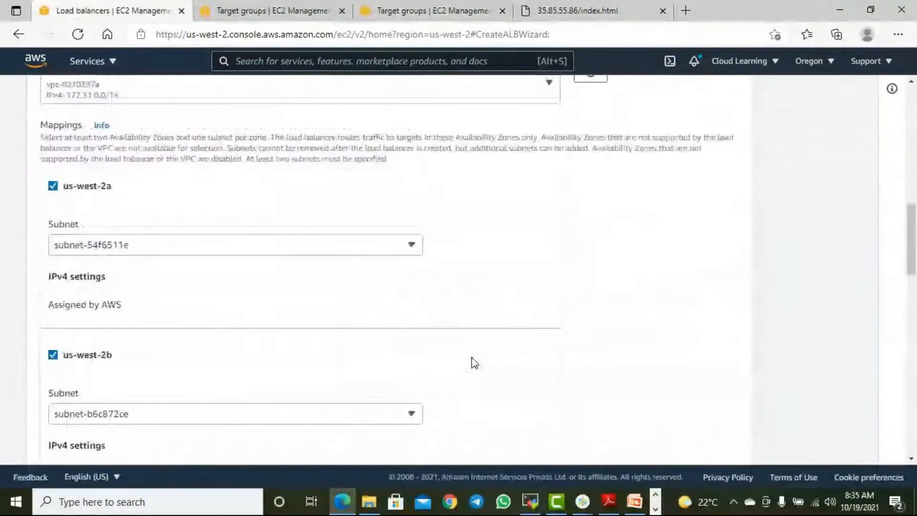
{"action": "scroll", "coordinate": [471, 358], "scroll_direction": "down", "scroll_amount": 2}
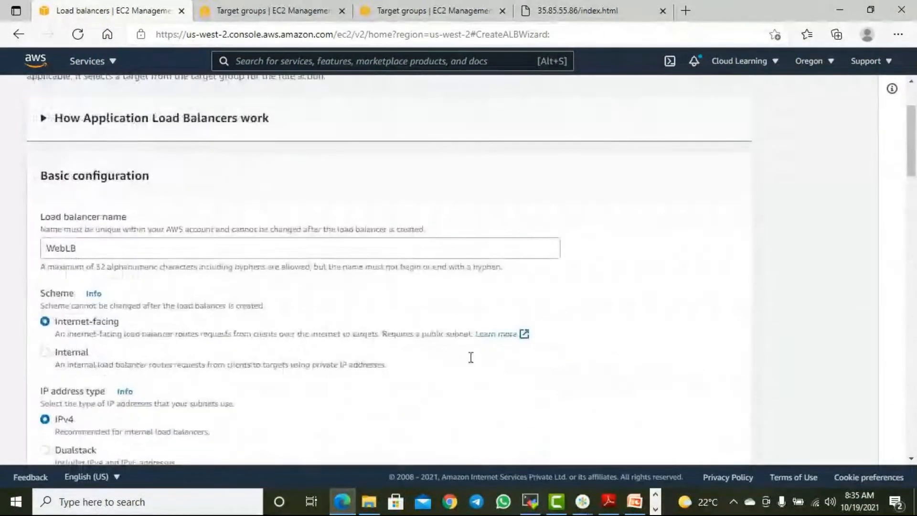
{"action": "scroll", "coordinate": [117, 321], "scroll_direction": "down", "scroll_amount": 2}
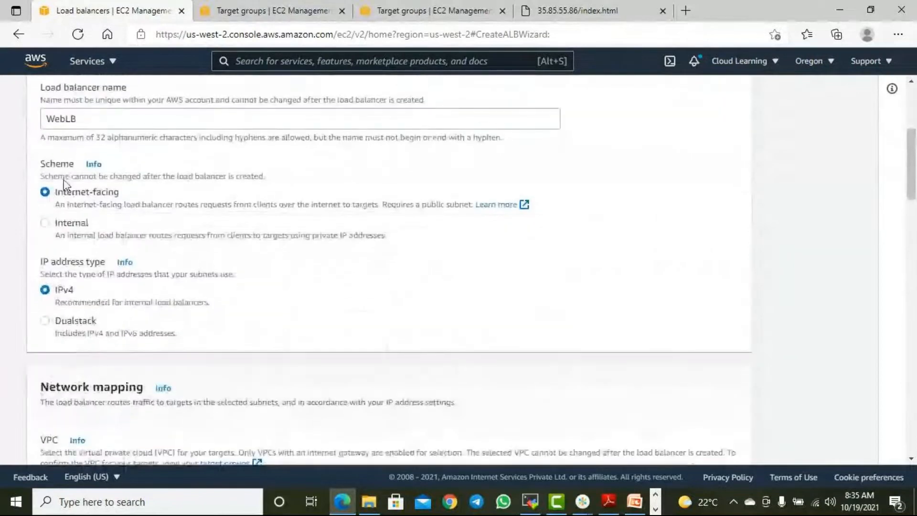
{"action": "scroll", "coordinate": [221, 235], "scroll_direction": "down", "scroll_amount": 4}
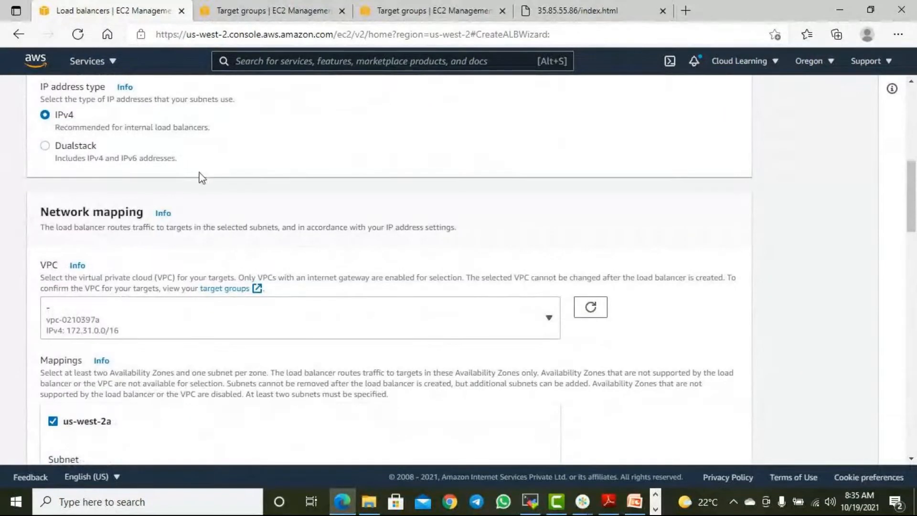
{"action": "scroll", "coordinate": [396, 241], "scroll_direction": "down", "scroll_amount": 1}
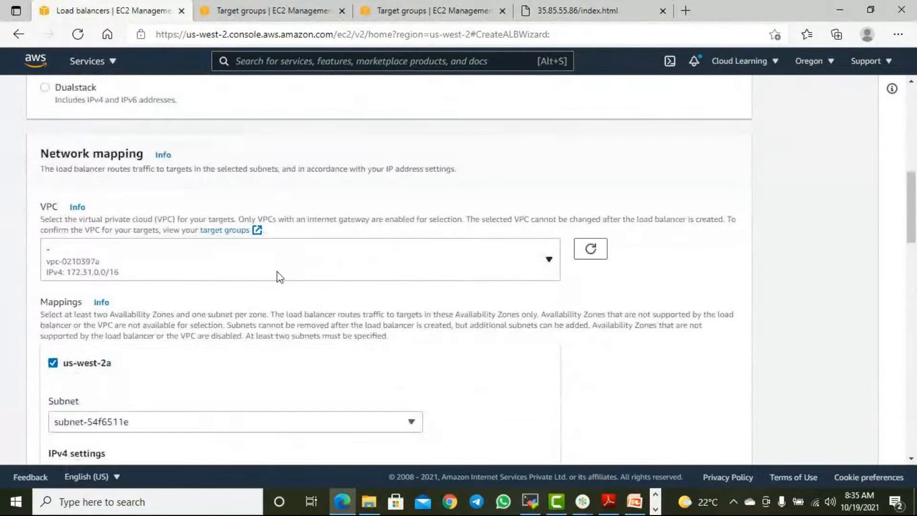
{"action": "scroll", "coordinate": [446, 310], "scroll_direction": "down", "scroll_amount": 4}
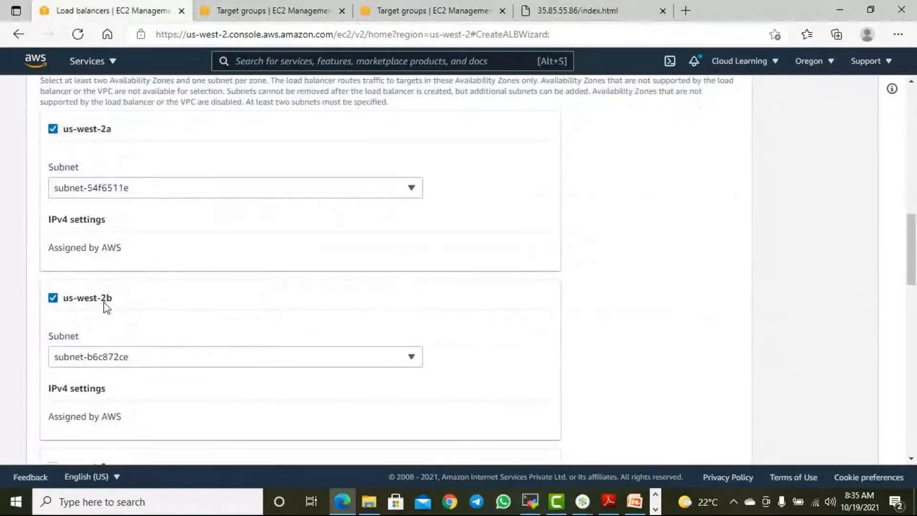
{"action": "scroll", "coordinate": [320, 321], "scroll_direction": "down", "scroll_amount": 6}
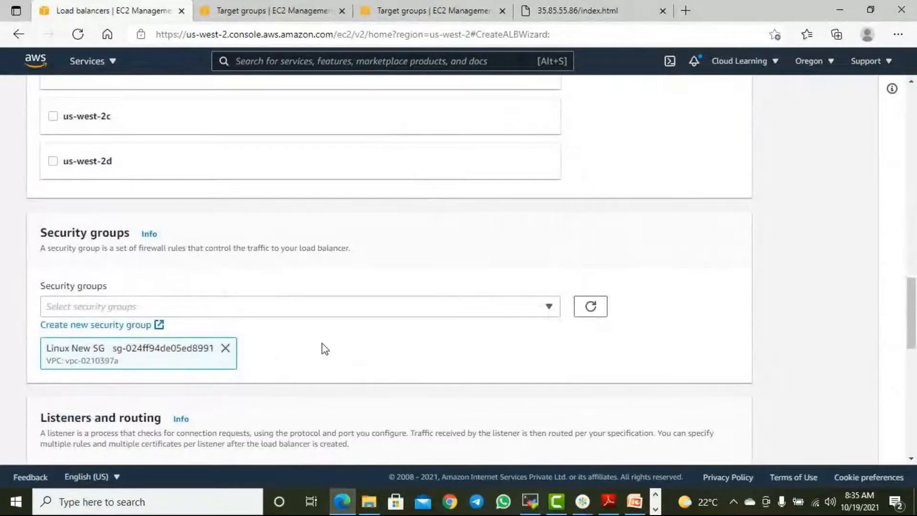
{"action": "scroll", "coordinate": [323, 356], "scroll_direction": "down", "scroll_amount": 3}
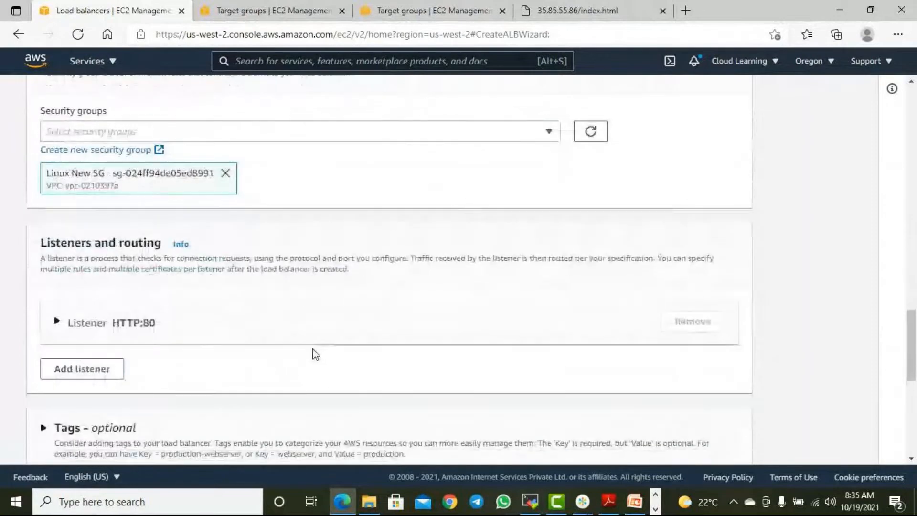
{"action": "scroll", "coordinate": [312, 354], "scroll_direction": "down", "scroll_amount": 2}
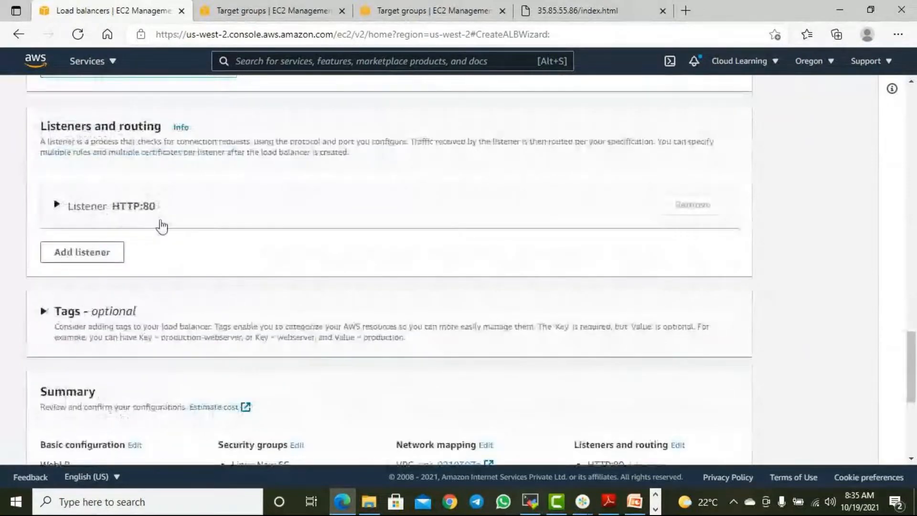
{"action": "scroll", "coordinate": [225, 277], "scroll_direction": "down", "scroll_amount": 4}
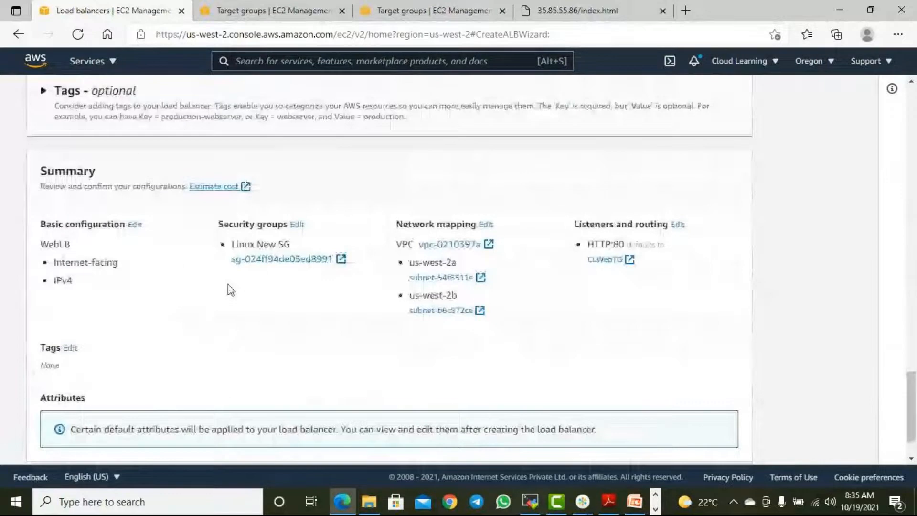
Step: Create the WebLB load balancer, then open it in the load balancer list and check its state
{"action": "scroll", "coordinate": [230, 290], "scroll_direction": "down", "scroll_amount": 1}
{"action": "left_click", "coordinate": [689, 447]}
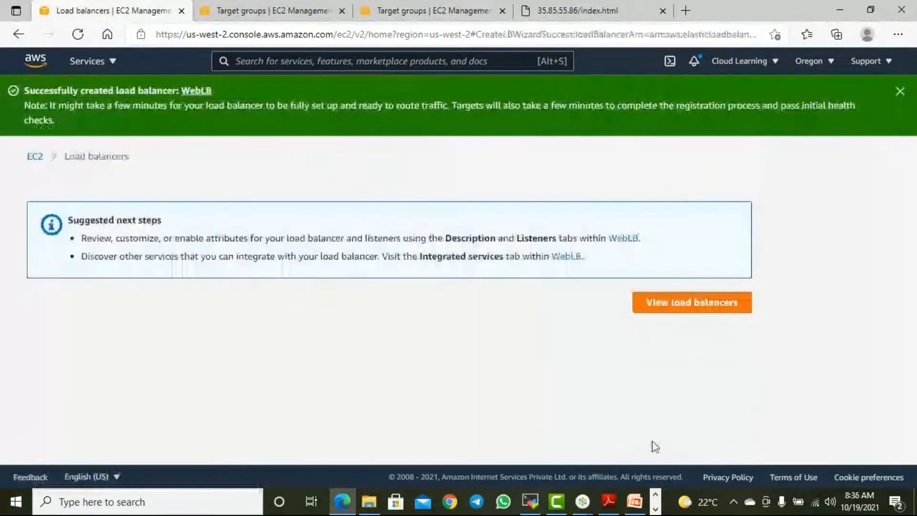
{"action": "left_click", "coordinate": [702, 305]}
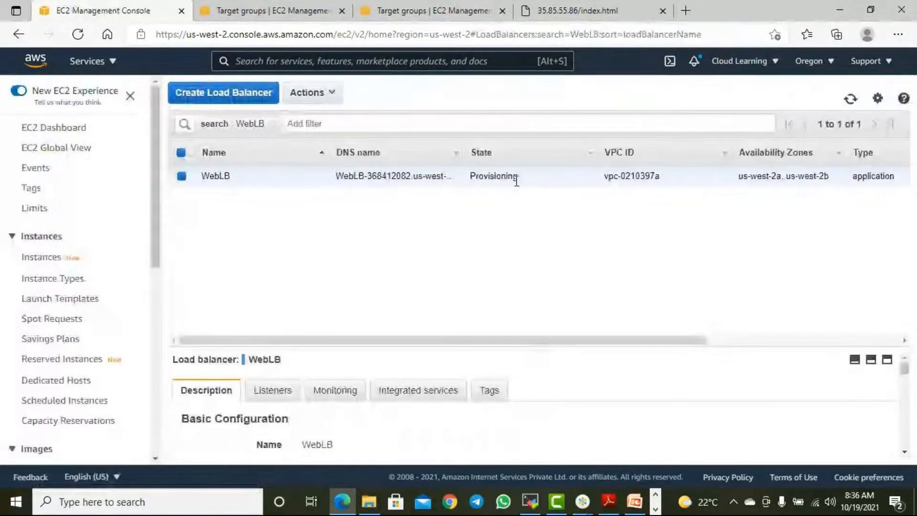
{"action": "left_click_drag", "start_coordinate": [521, 180], "coordinate": [470, 185]}
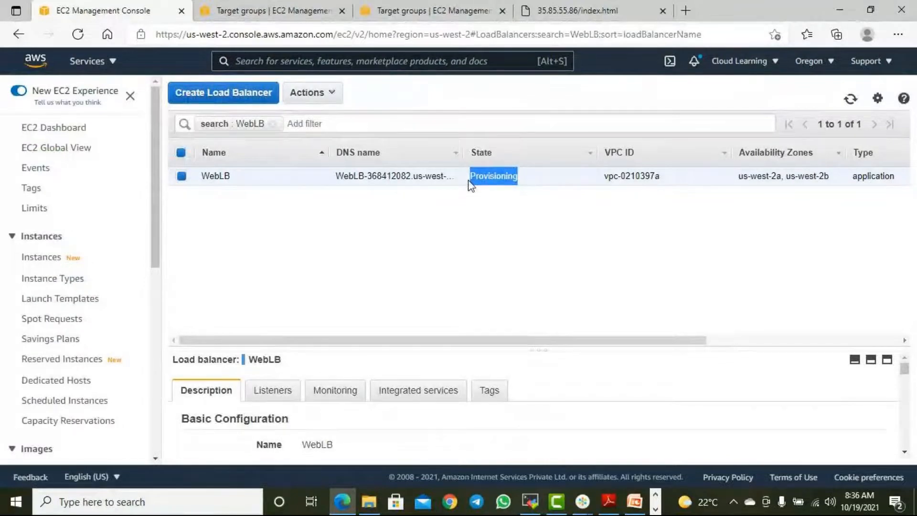
{"action": "left_click", "coordinate": [528, 180]}
{"action": "left_click_drag", "start_coordinate": [532, 180], "coordinate": [469, 181]}
{"action": "left_click", "coordinate": [497, 242]}
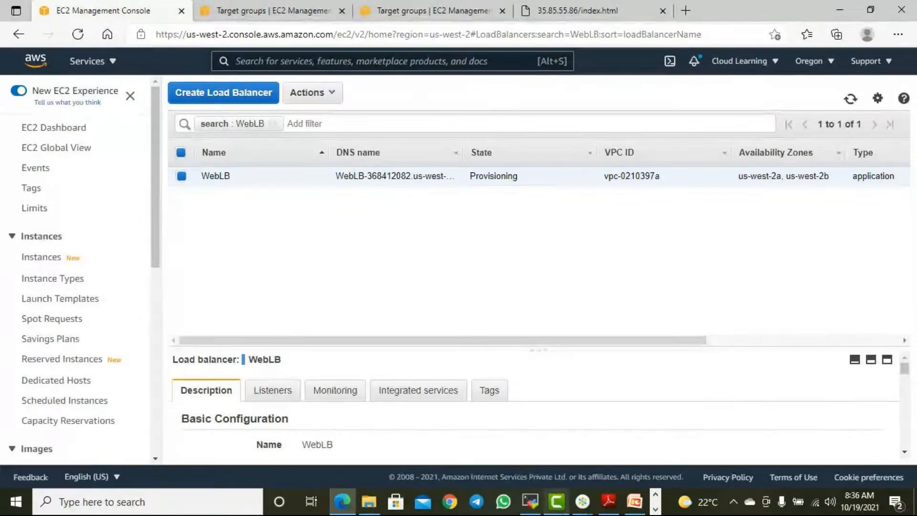
Step: Switch to Notepad and add the note "Provisioning - means under preparation or setup" below the existing notes
{"action": "left_click", "coordinate": [655, 509]}
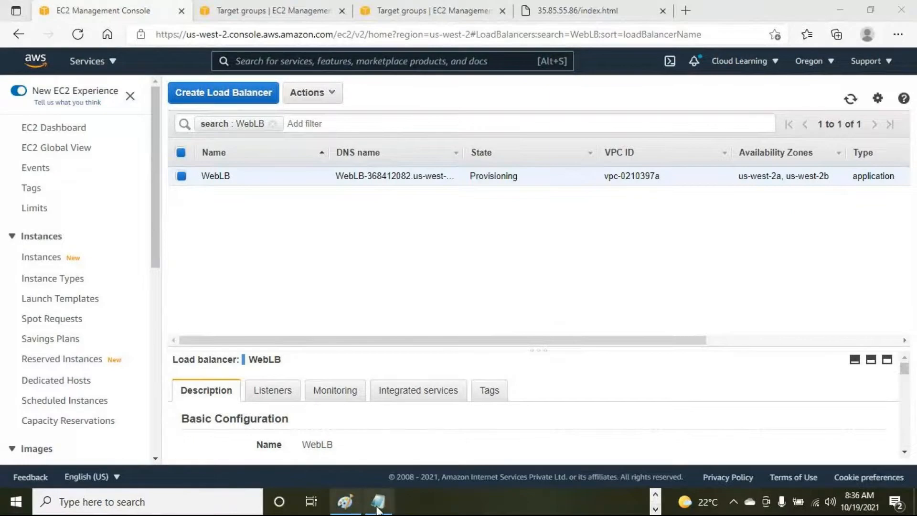
{"action": "left_click", "coordinate": [378, 503]}
{"action": "key", "text": "Return"}
{"action": "type", "text": "Provisioning "}
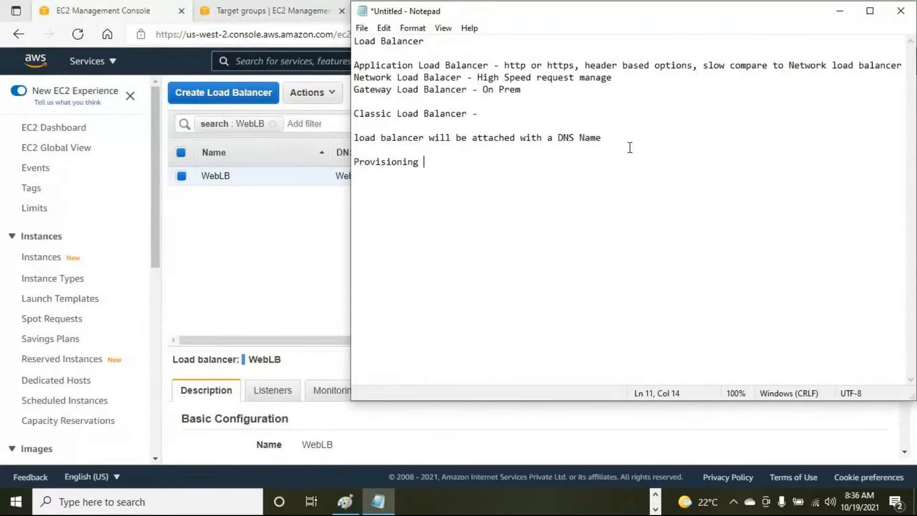
{"action": "type", "text": "- mean"}
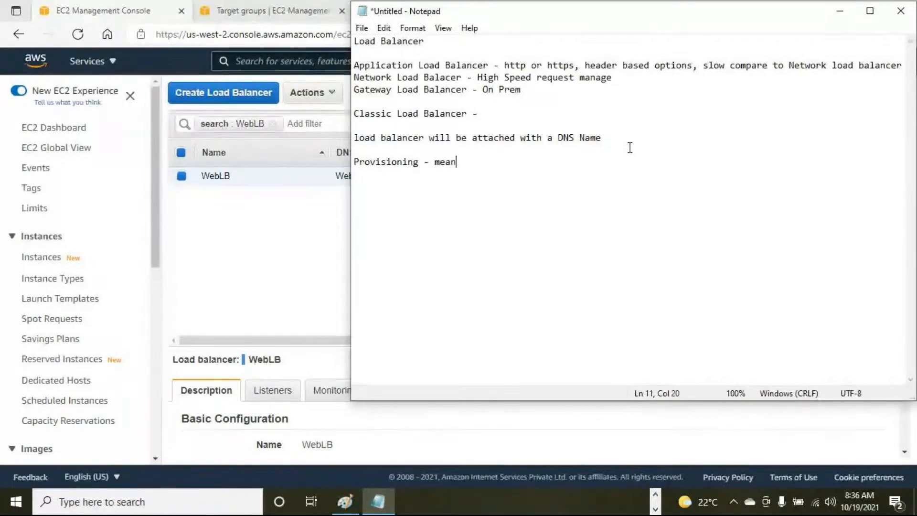
{"action": "type", "text": "s under preparation or setup"}
{"action": "key", "text": "Return"}
Step: Add the word "Active" on its own line below the Provisioning note
{"action": "type", "text": "Act"}
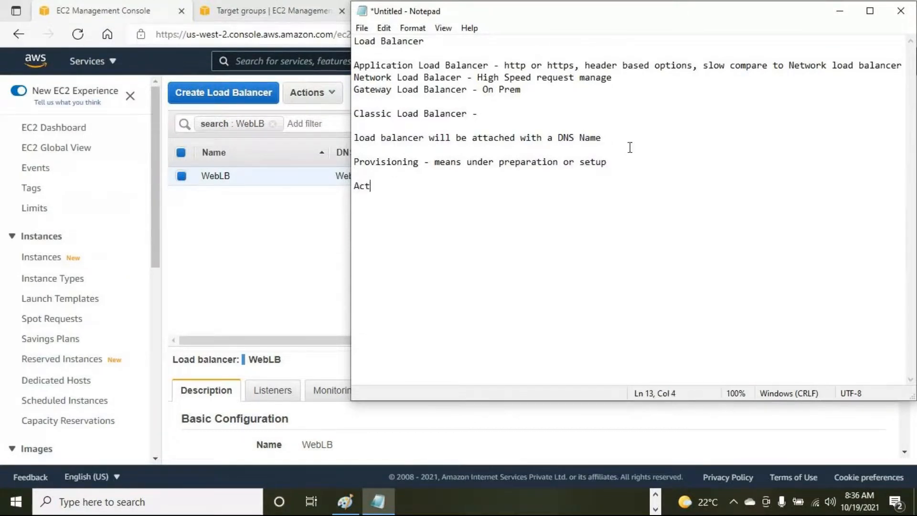
{"action": "type", "text": "ve"}
{"action": "key", "text": "BackSpace"}
{"action": "key", "text": "BackSpace"}
{"action": "key", "text": "BackSpace"}
{"action": "type", "text": "iv"}
Step: Add the note "load balancer has DNS name which will be used to open your website." below the Active line
{"action": "type", "text": "oad baa"}
{"action": "type", "text": "l"}
{"action": "key", "text": "BackSpace"}
{"action": "key", "text": "BackSpace"}
{"action": "type", "text": "la"}
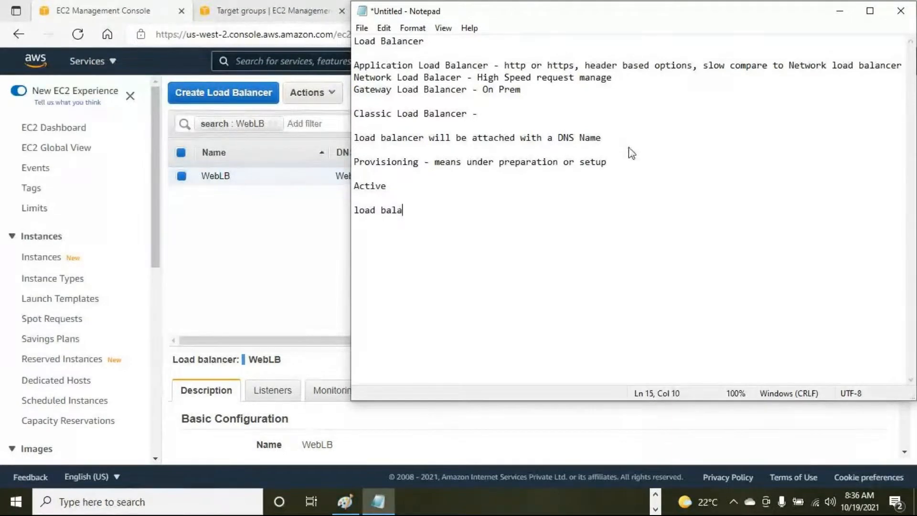
{"action": "type", "text": "ncer has "}
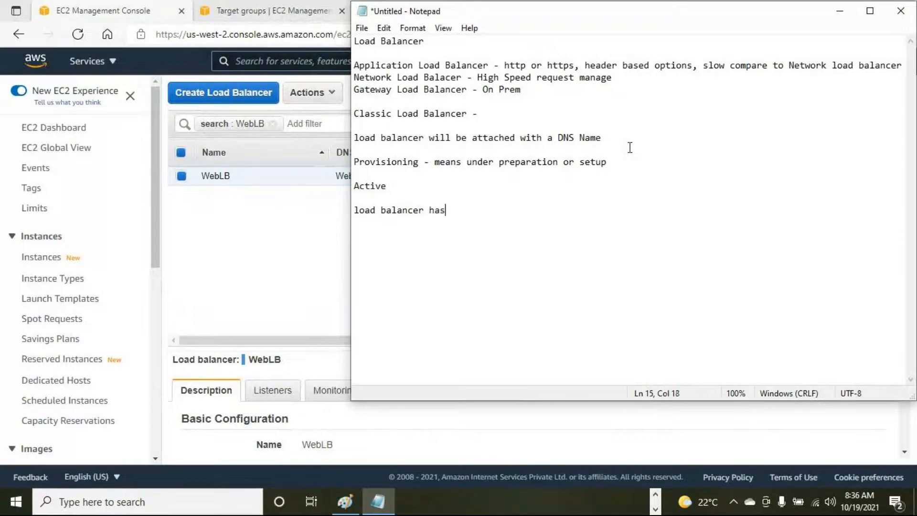
{"action": "type", "text": "DNS name"}
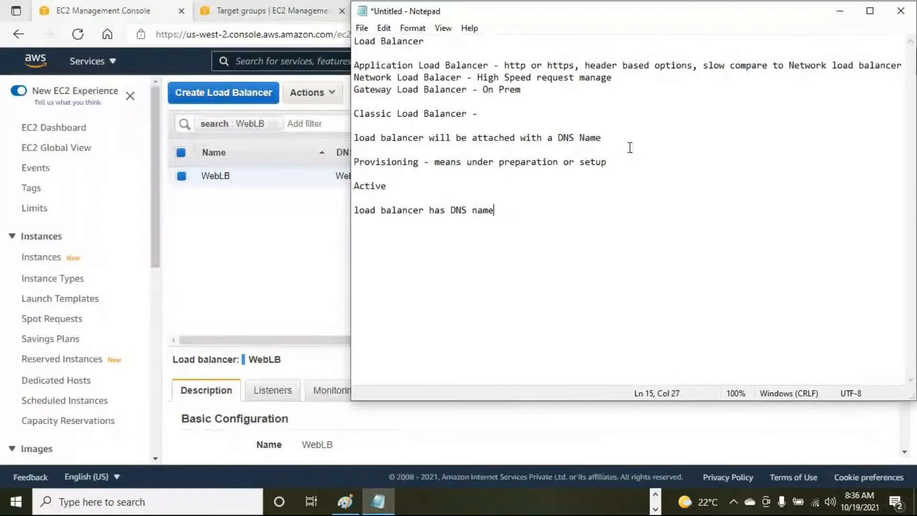
{"action": "type", "text": " which wil"}
{"action": "type", "text": "l be used to o"}
{"action": "type", "text": "pen you "}
{"action": "type", "text": "wbesit"}
{"action": "key", "text": "BackSpace"}
{"action": "key", "text": "BackSpace"}
{"action": "key", "text": "BackSpace"}
{"action": "key", "text": "BackSpace"}
{"action": "key", "text": "BackSpace"}
{"action": "type", "text": "ebsite."}
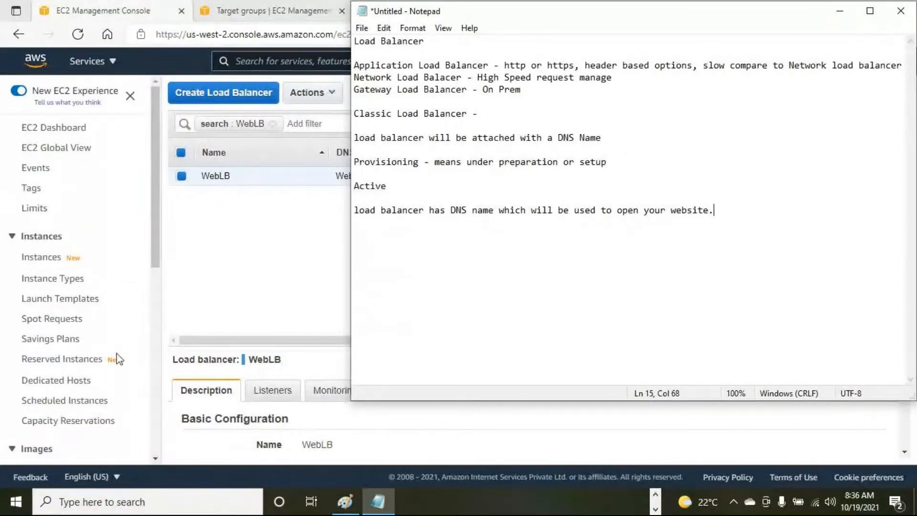
Step: Return to the EC2 console, refresh the load balancer list, enlarge WebLB's details and examine its ARN
{"action": "left_click", "coordinate": [196, 296]}
{"action": "left_click", "coordinate": [850, 97]}
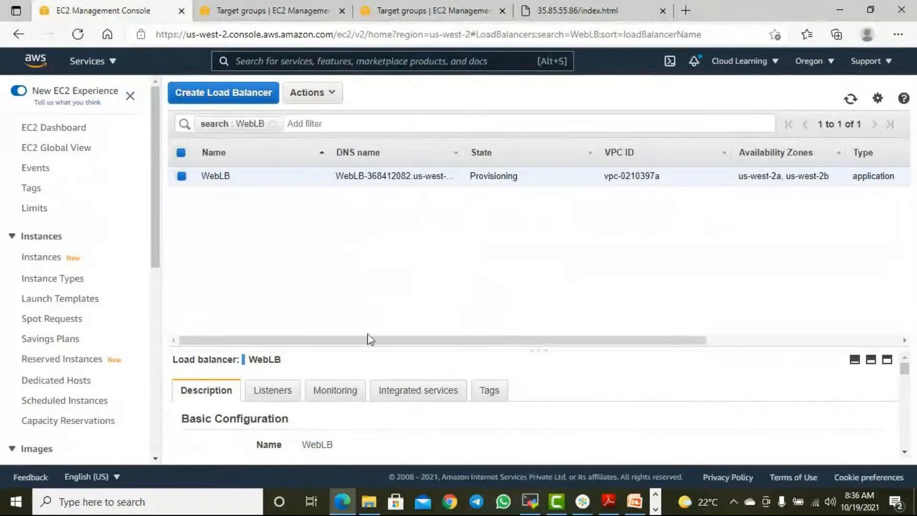
{"action": "left_click_drag", "start_coordinate": [532, 347], "coordinate": [573, 225]}
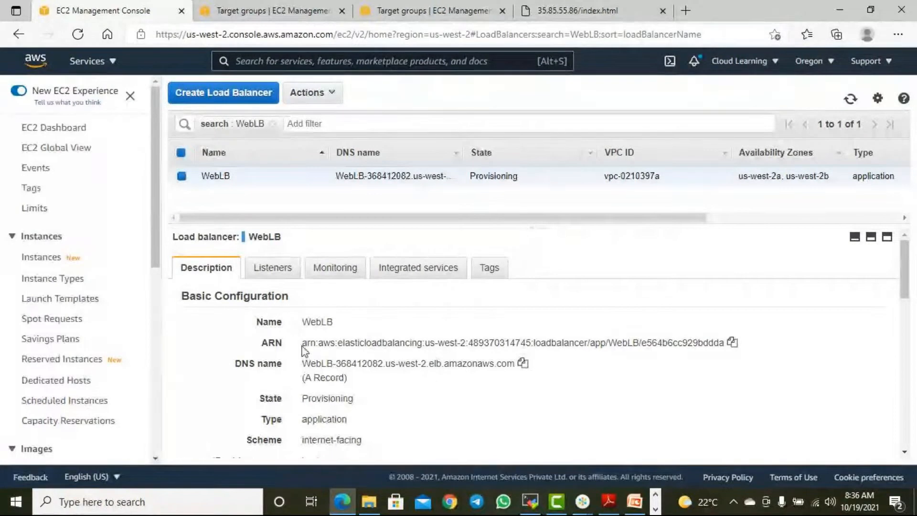
{"action": "left_click_drag", "start_coordinate": [367, 342], "coordinate": [714, 331]}
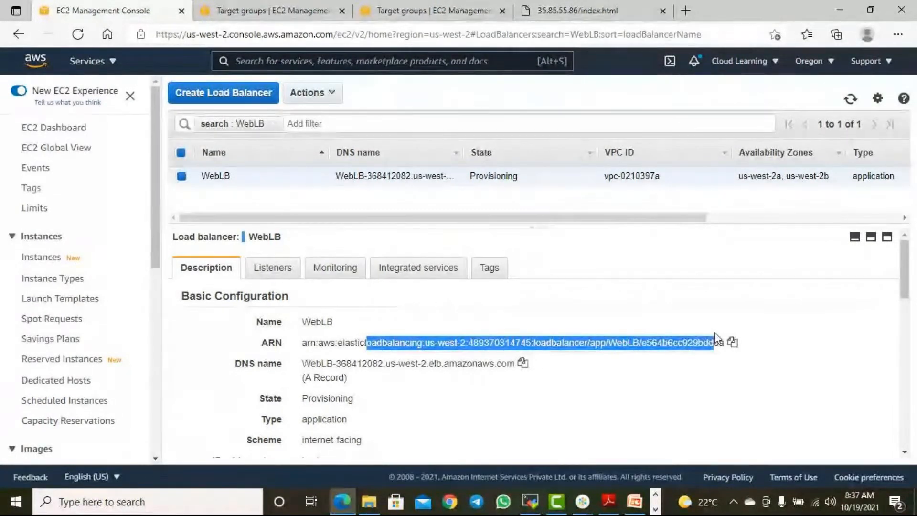
{"action": "left_click", "coordinate": [684, 368]}
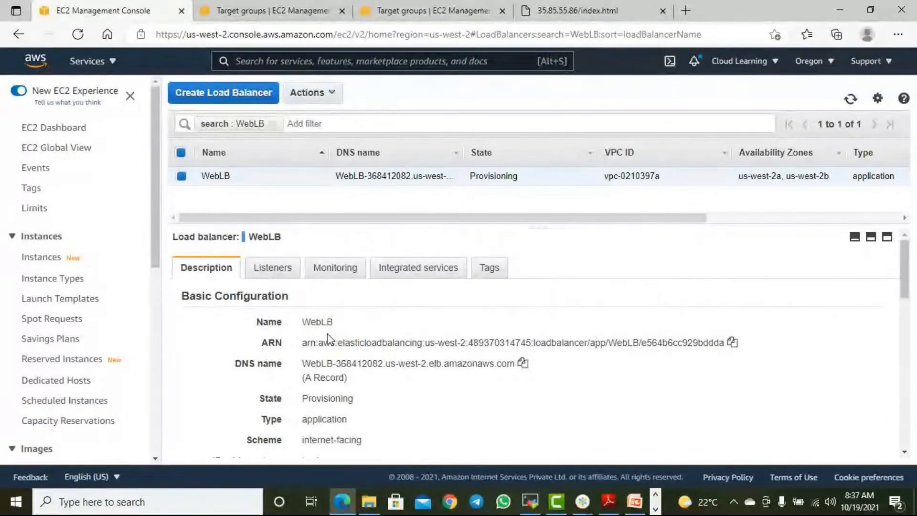
{"action": "left_click_drag", "start_coordinate": [307, 343], "coordinate": [715, 345]}
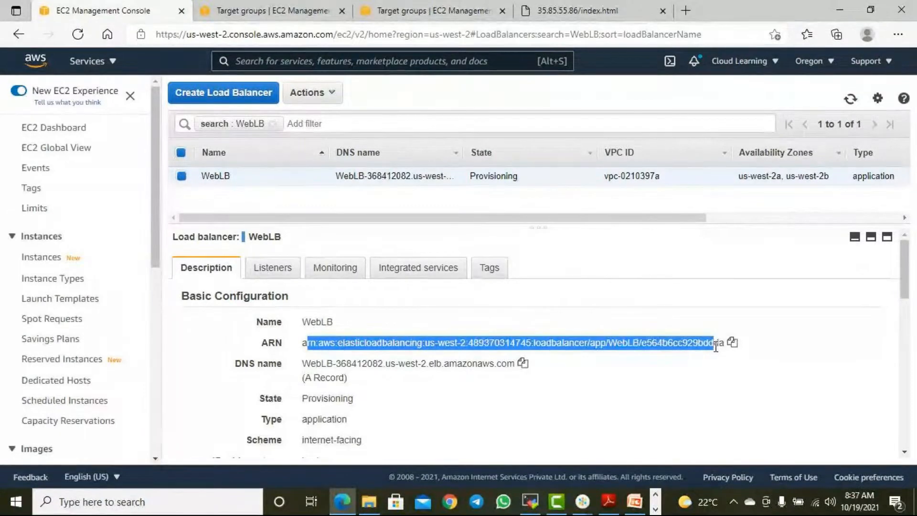
{"action": "left_click", "coordinate": [527, 380]}
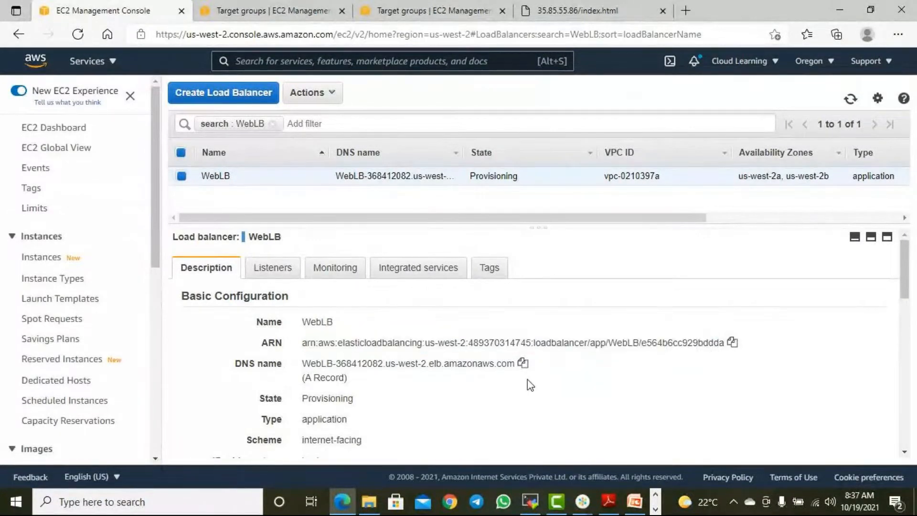
{"action": "left_click_drag", "start_coordinate": [405, 343], "coordinate": [616, 337]}
{"action": "left_click", "coordinate": [593, 391]}
Step: Copy WebLB's DNS name and open that address in a new browser tab
{"action": "left_click_drag", "start_coordinate": [298, 366], "coordinate": [385, 366]}
{"action": "left_click", "coordinate": [523, 365]}
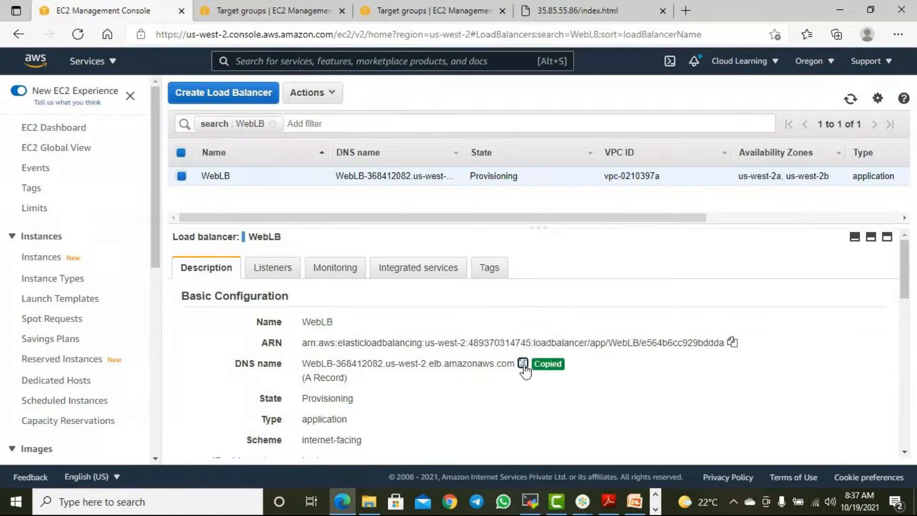
{"action": "left_click", "coordinate": [685, 11]}
{"action": "left_click", "coordinate": [543, 11]}
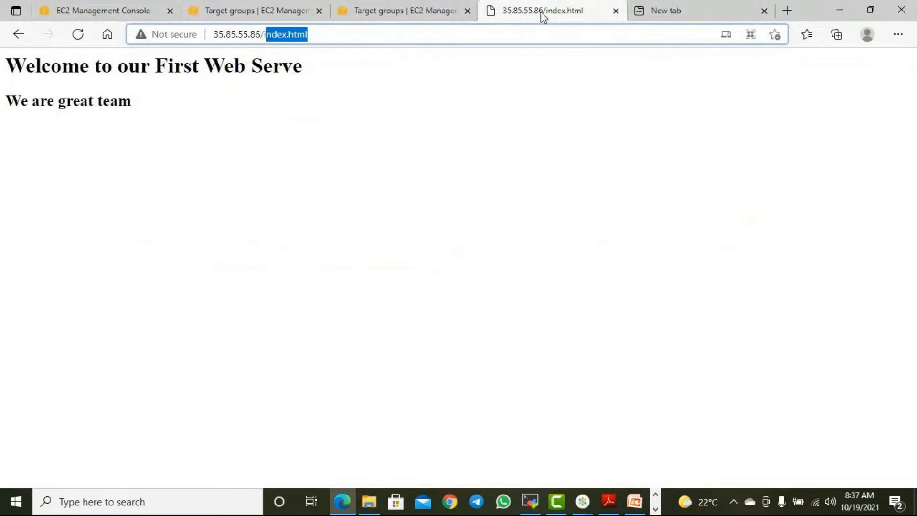
{"action": "left_click", "coordinate": [657, 12]}
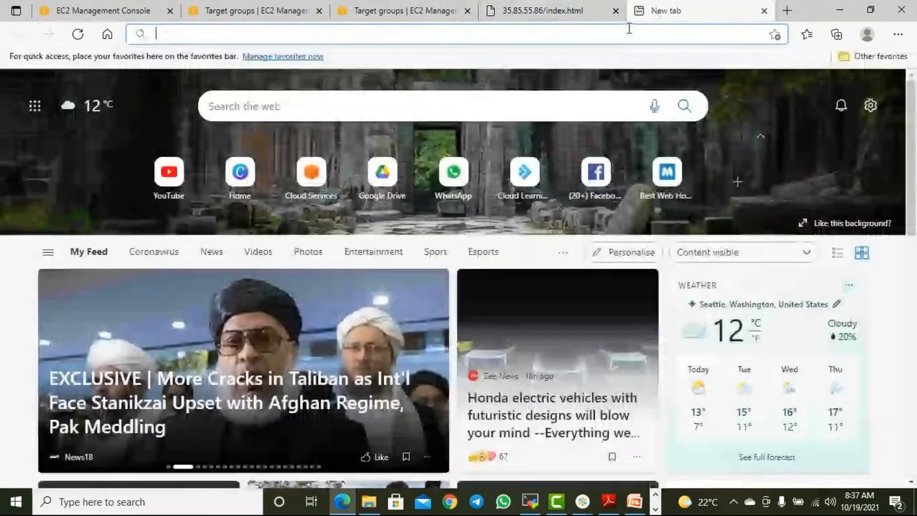
{"action": "left_click", "coordinate": [546, 38]}
{"action": "key", "text": "ctrl+v"}
{"action": "key", "text": "Return"}
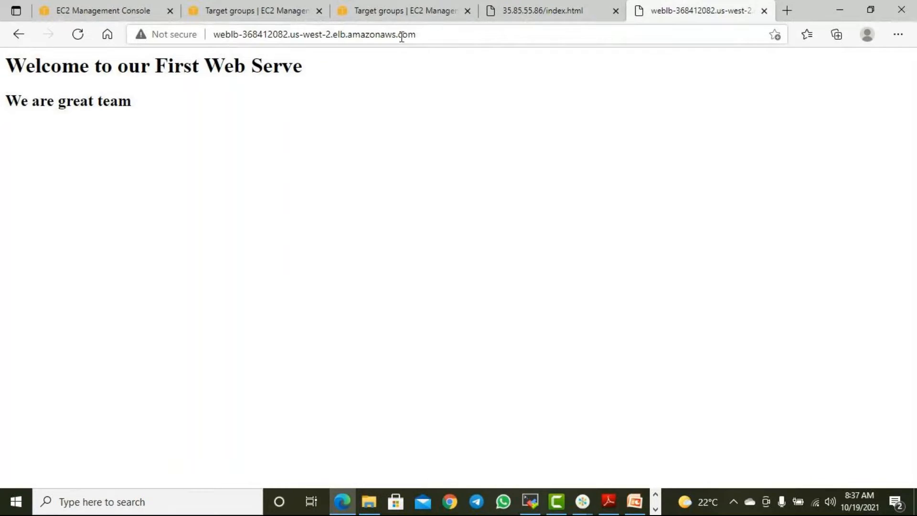
Step: Reload the load balancer's web page several times to check which web server responds
{"action": "left_click", "coordinate": [435, 33]}
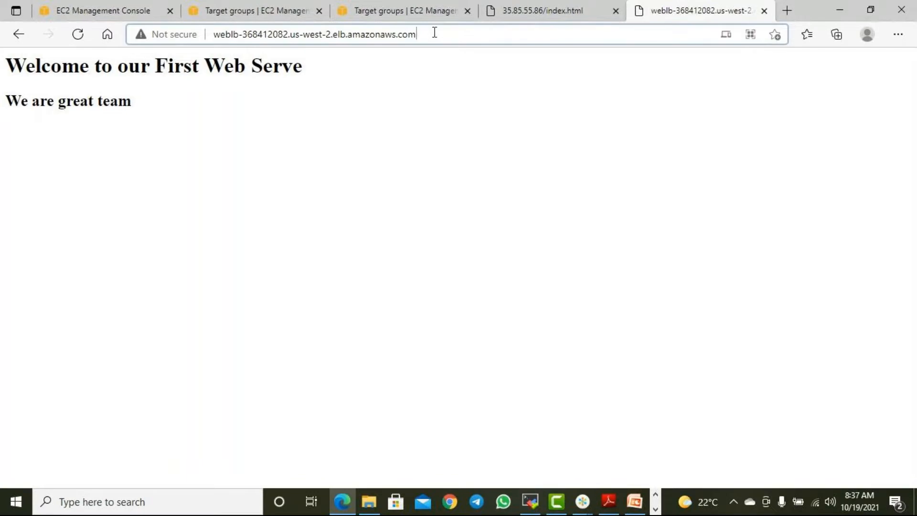
{"action": "left_click", "coordinate": [81, 36]}
{"action": "left_click", "coordinate": [81, 36]}
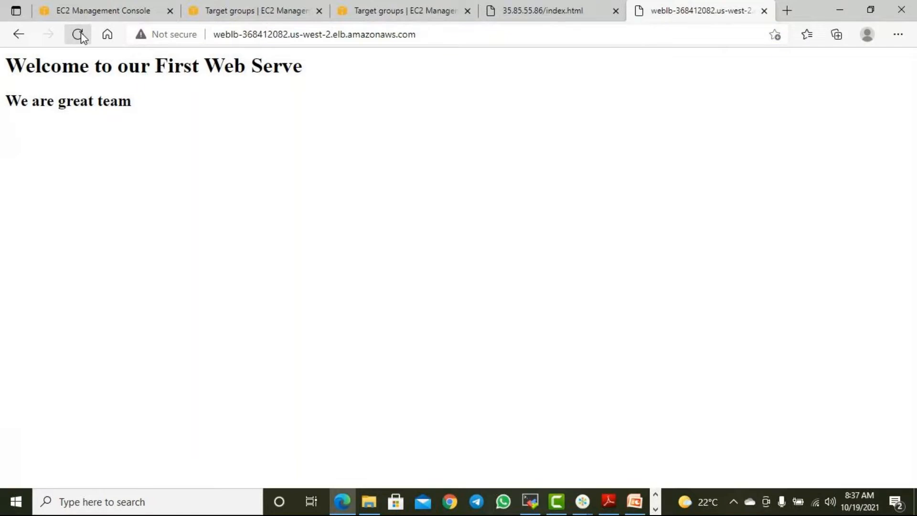
{"action": "left_click", "coordinate": [81, 36]}
{"action": "left_click", "coordinate": [82, 36]}
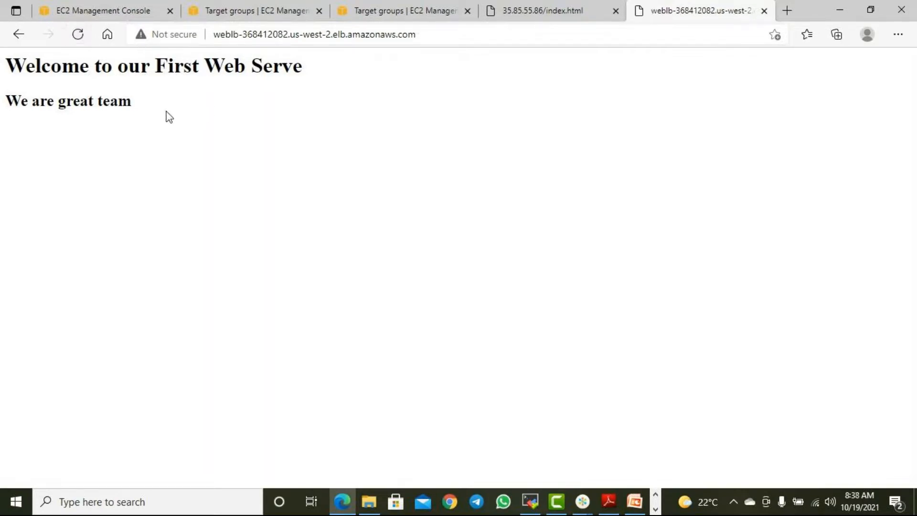
Step: Return to the EC2 console, open the instance list and select only Web Server 1
{"action": "left_click", "coordinate": [125, 9]}
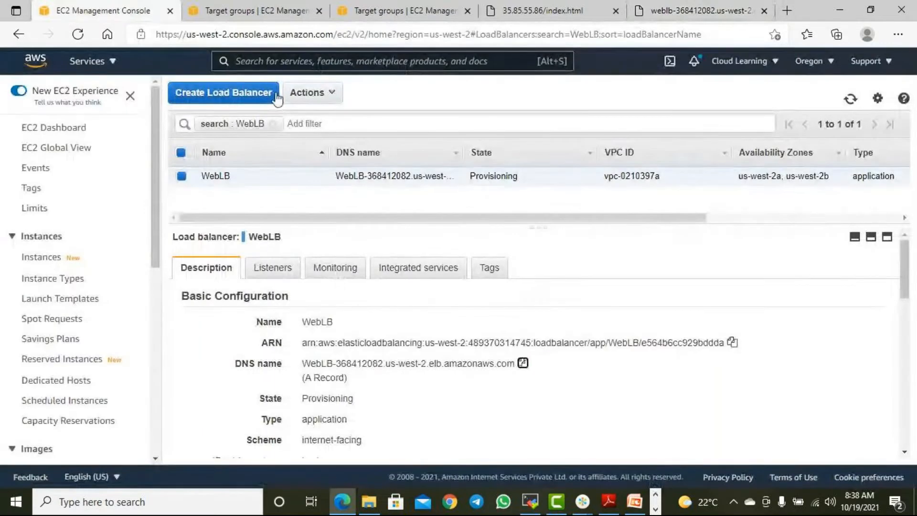
{"action": "left_click", "coordinate": [252, 9]}
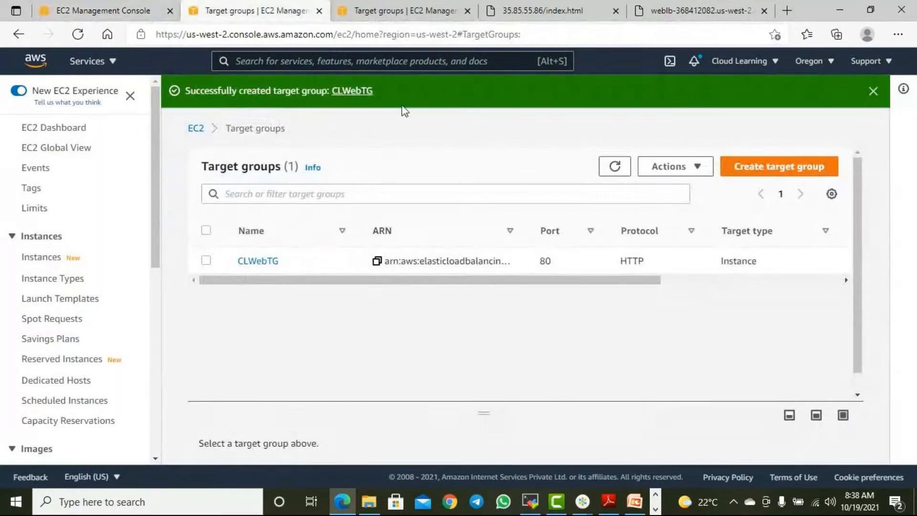
{"action": "left_click", "coordinate": [402, 11]}
{"action": "left_click", "coordinate": [114, 14]}
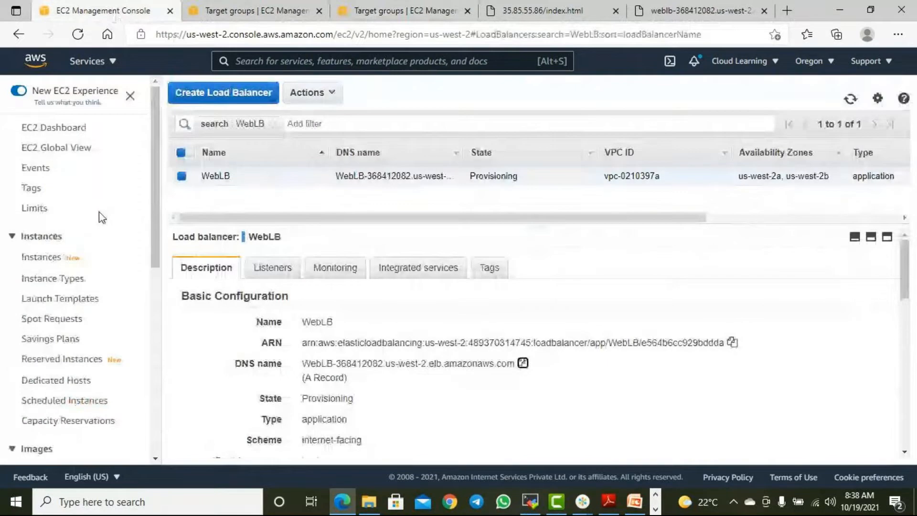
{"action": "left_click", "coordinate": [32, 260]}
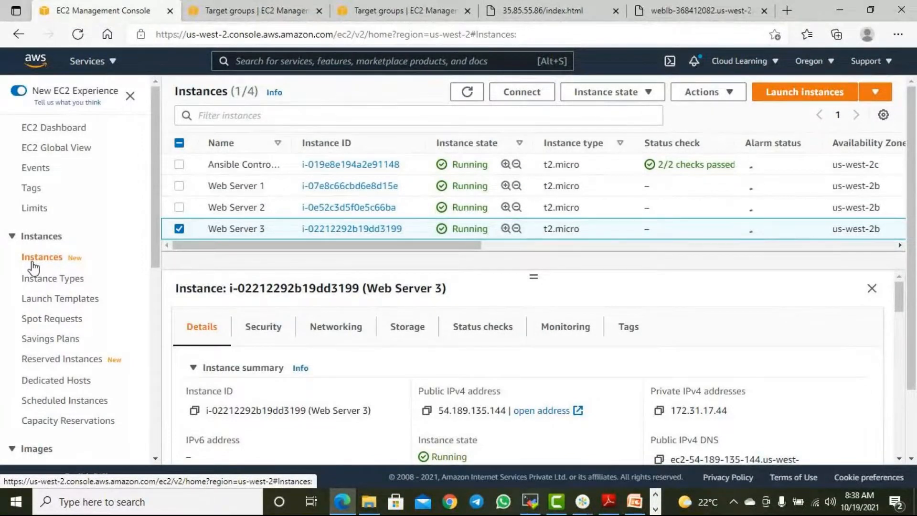
{"action": "left_click", "coordinate": [181, 230]}
{"action": "left_click", "coordinate": [181, 187]}
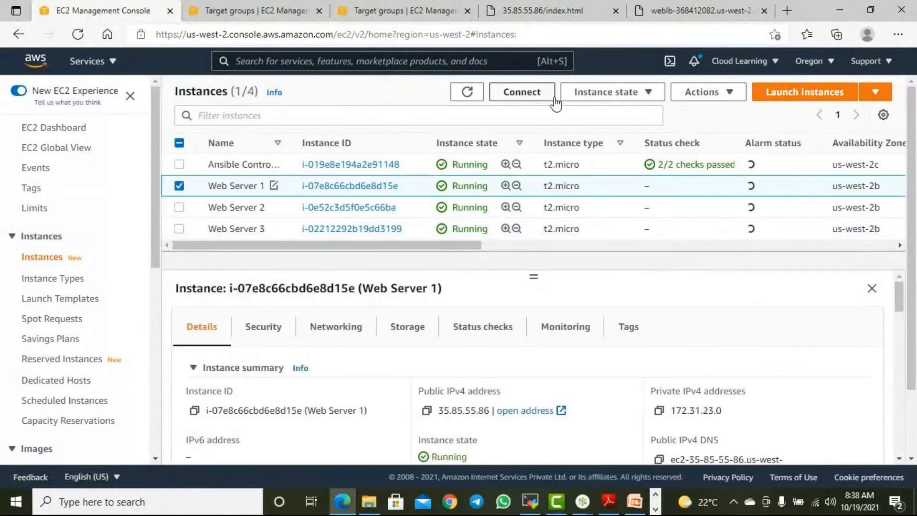
Step: Try to connect to Web Server 1 through EC2 Instance Connect as root and close the connection page
{"action": "left_click", "coordinate": [525, 93]}
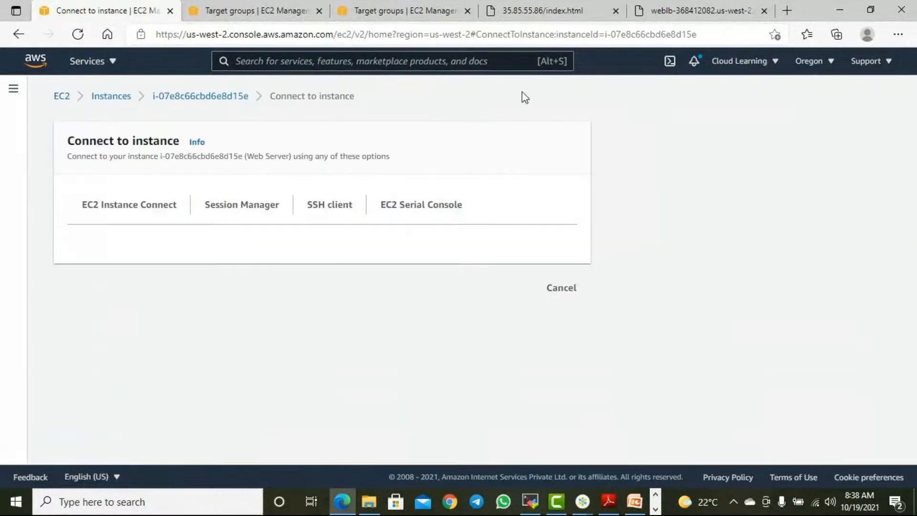
{"action": "left_click", "coordinate": [135, 212]}
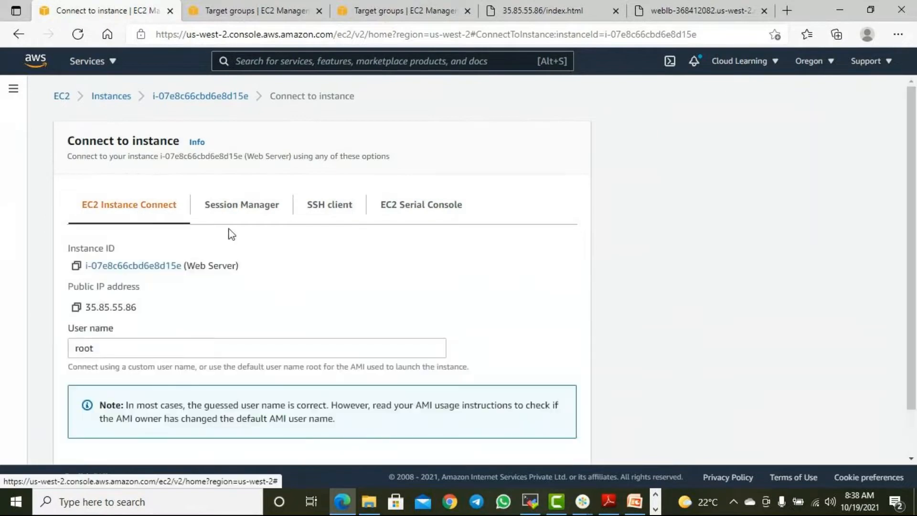
{"action": "scroll", "coordinate": [274, 295], "scroll_direction": "down", "scroll_amount": 2}
{"action": "left_click", "coordinate": [552, 444]}
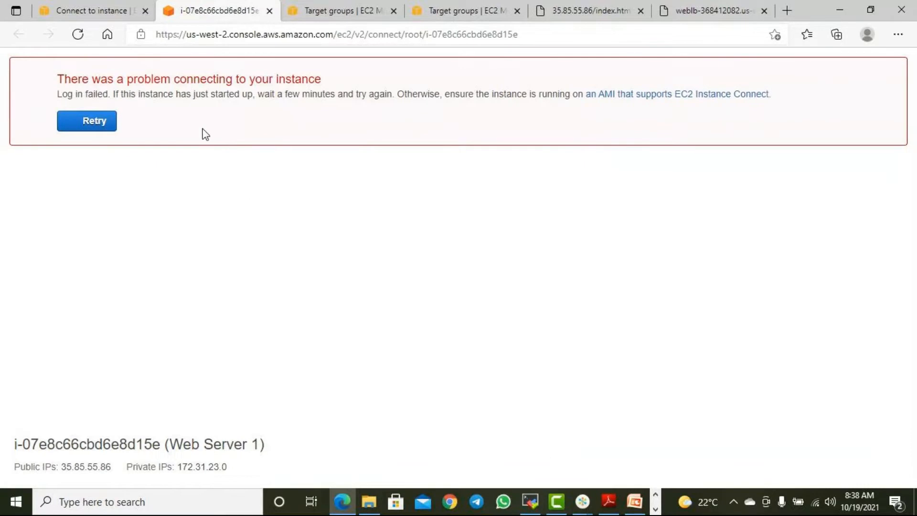
{"action": "left_click", "coordinate": [268, 11]}
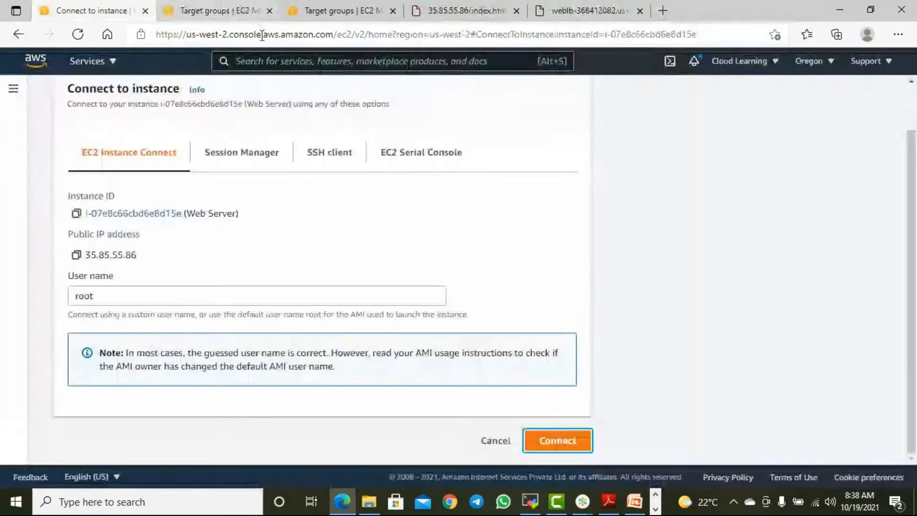
Step: Copy Web Server 1's public IPv4 address, switch to MobaXterm and set the saved 54.218.41.149 session's remote host to 35.85.55.86
{"action": "left_click", "coordinate": [77, 255]}
{"action": "left_click", "coordinate": [529, 500]}
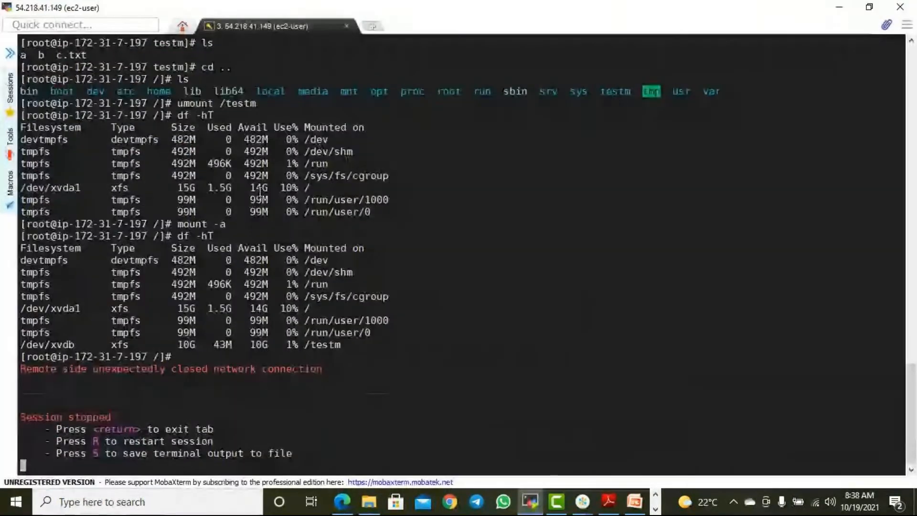
{"action": "left_click", "coordinate": [10, 89]}
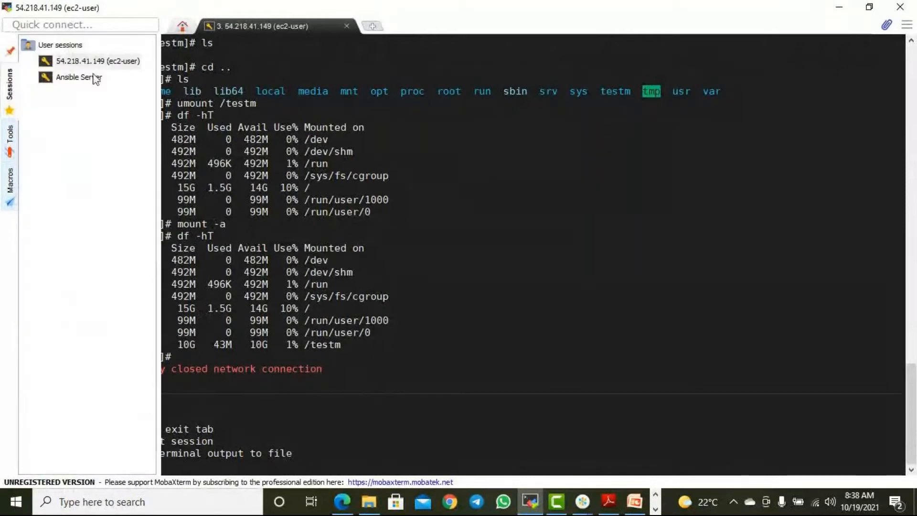
{"action": "right_click", "coordinate": [89, 61]}
{"action": "left_click", "coordinate": [123, 81]}
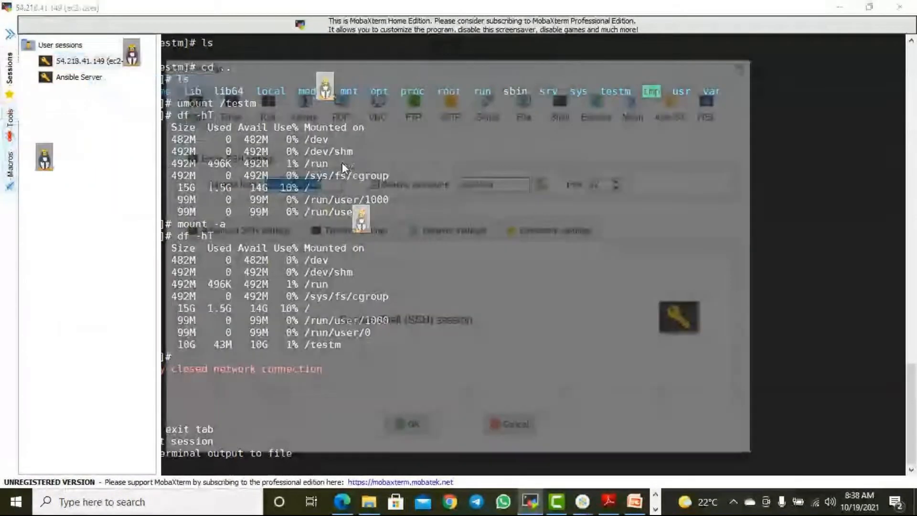
{"action": "key", "text": "ctrl+v"}
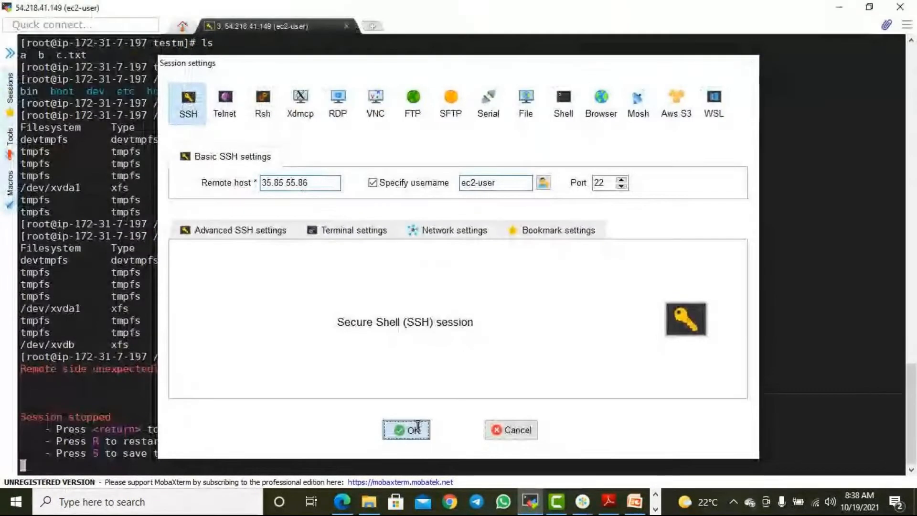
{"action": "left_click", "coordinate": [415, 426]}
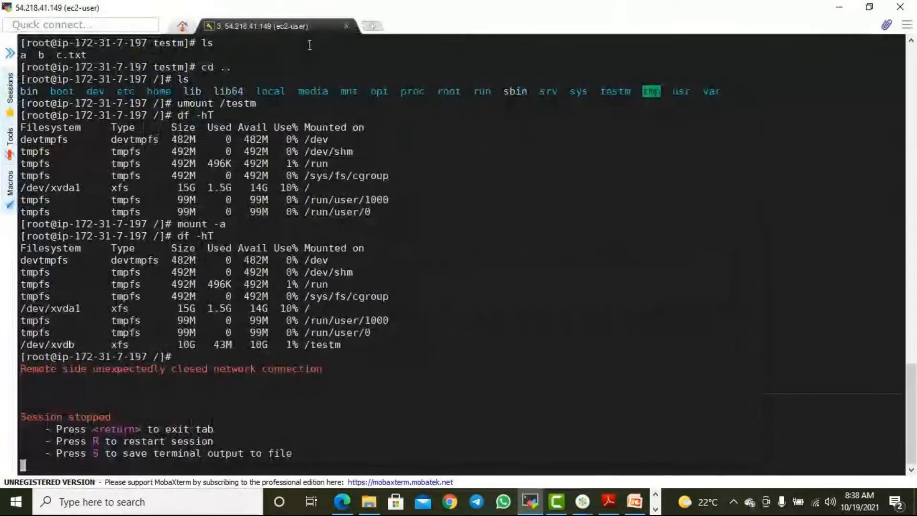
Step: Start the saved 54.218.41.149 (ec2-user) SSH session and list the home directory with ls
{"action": "left_click", "coordinate": [10, 53]}
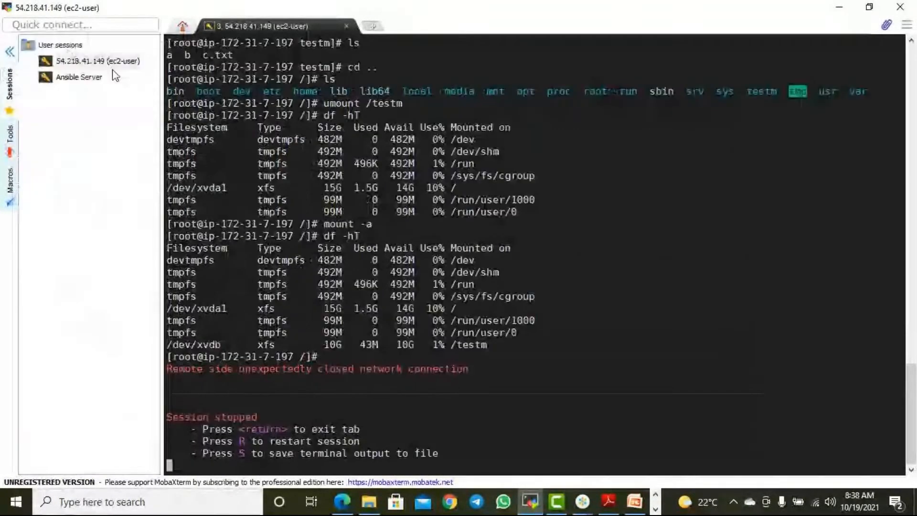
{"action": "double_click", "coordinate": [76, 62]}
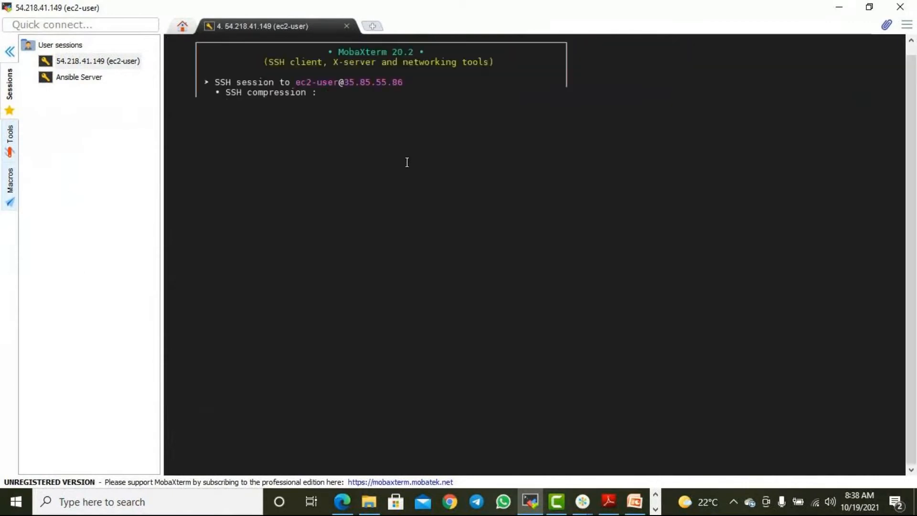
{"action": "scroll", "coordinate": [505, 219], "scroll_direction": "up", "scroll_amount": 1}
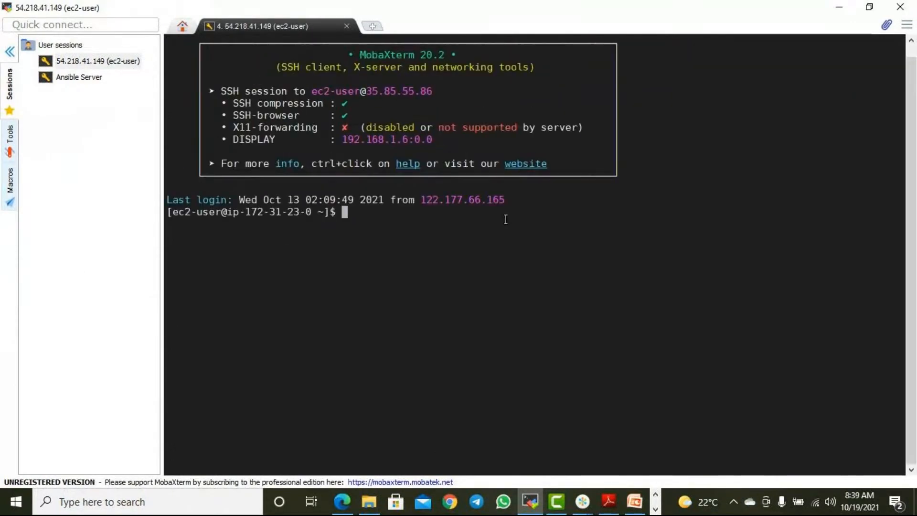
{"action": "type", "text": "ls"}
{"action": "key", "text": "Return"}
Step: Print the contents of /var/www/html/index.html in the terminal with cat
{"action": "type", "text": "ca"}
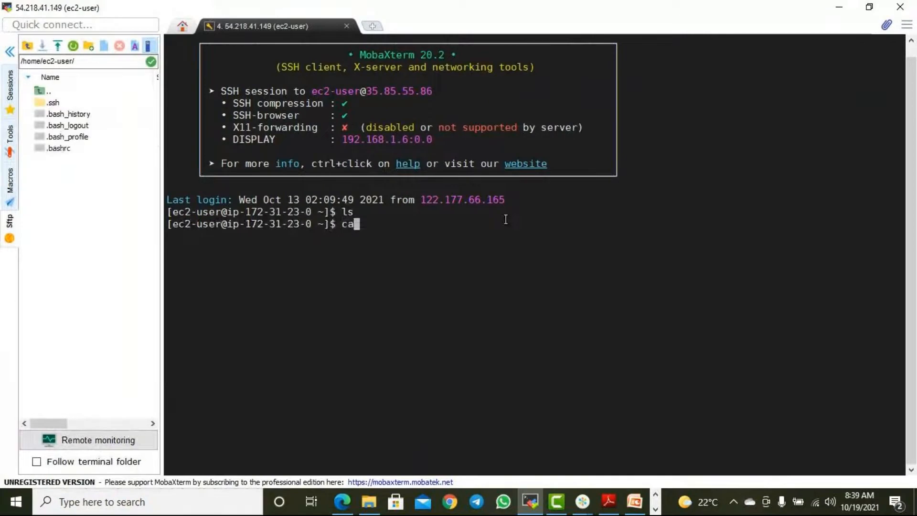
{"action": "type", "text": "t /var/"}
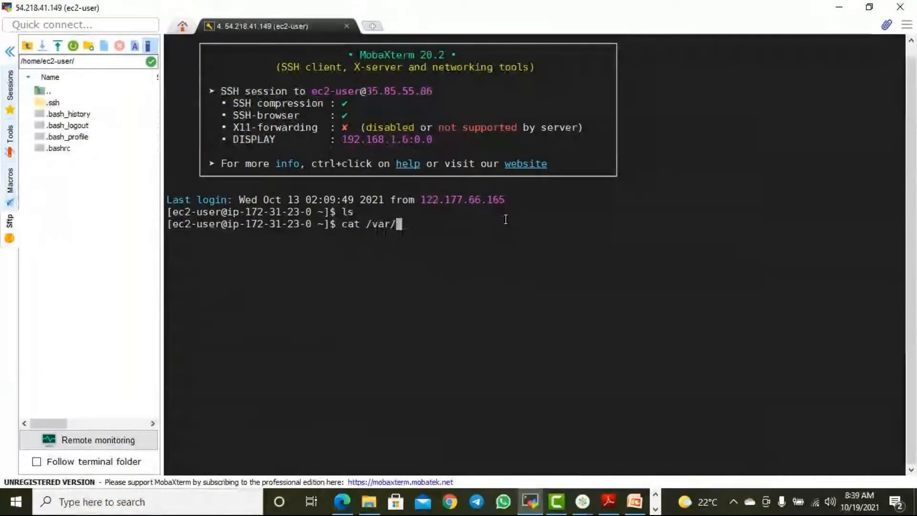
{"action": "type", "text": "www/h"}
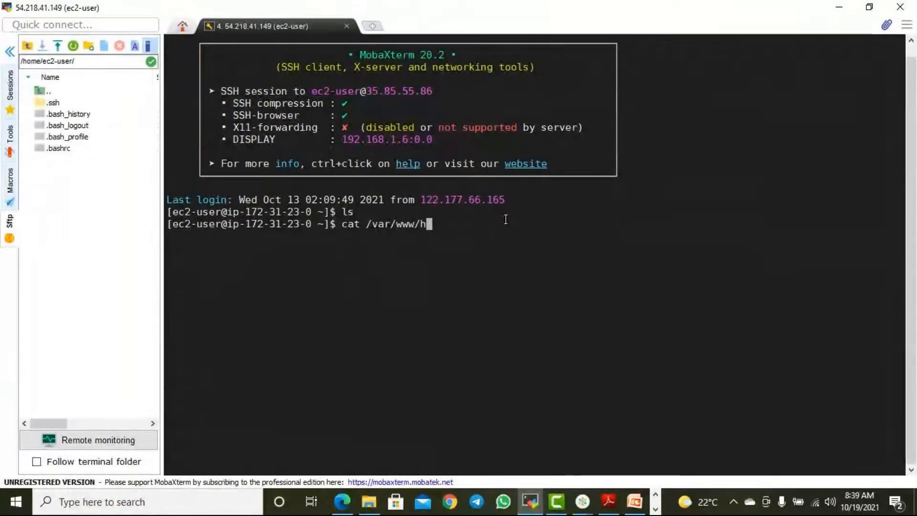
{"action": "type", "text": "tml"}
{"action": "key", "text": "Return"}
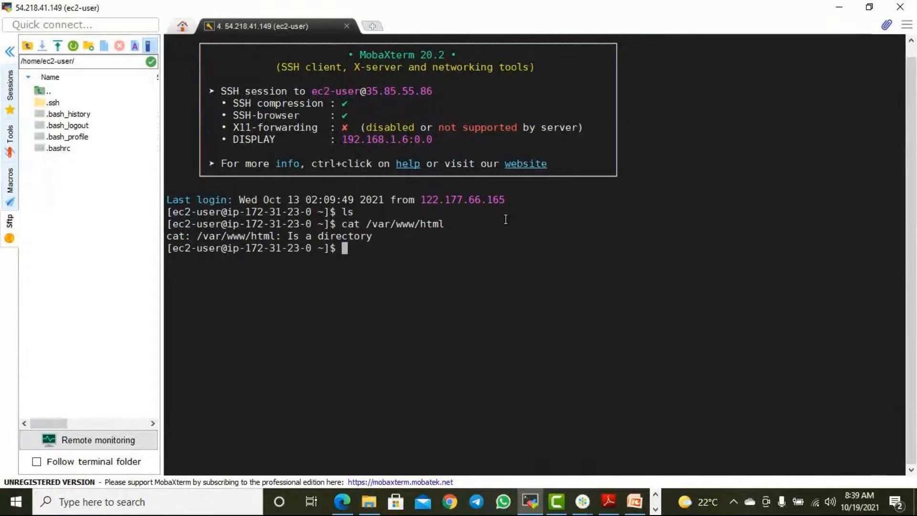
{"action": "key", "text": "Up"}
{"action": "type", "text": "/inde..html"}
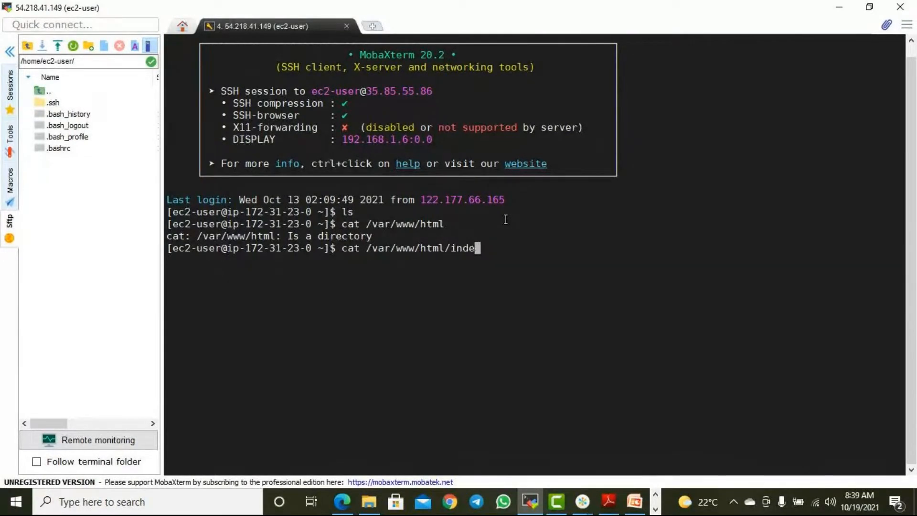
{"action": "key", "text": "Return"}
{"action": "left_click_drag", "start_coordinate": [390, 248], "coordinate": [468, 244]}
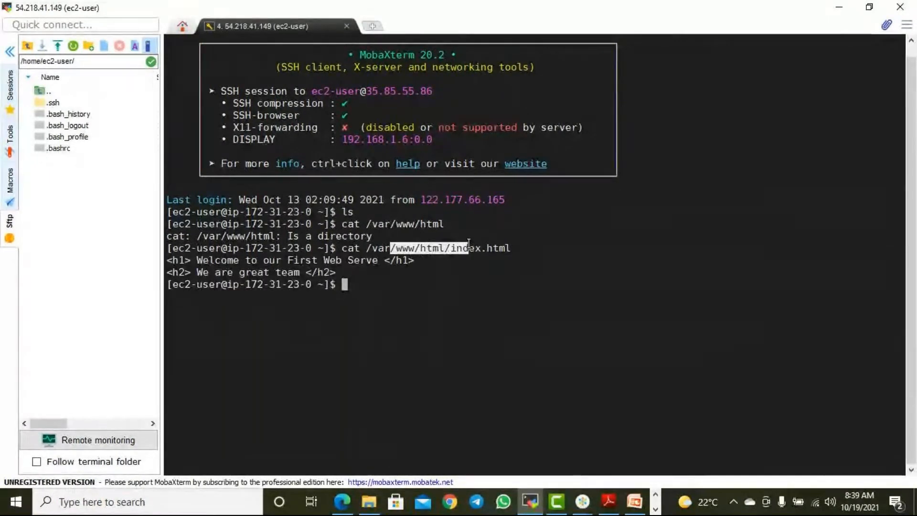
{"action": "left_click", "coordinate": [514, 343]}
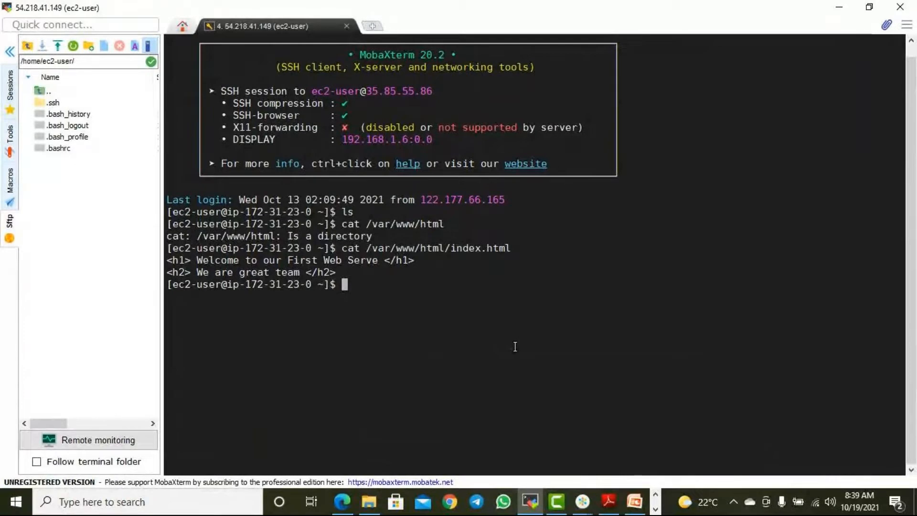
Step: Open /var/www/html/index.html in vi, correct "Serve" to "Server" in the h1 heading and try to save with :wq
{"action": "type", "text": "vi"}
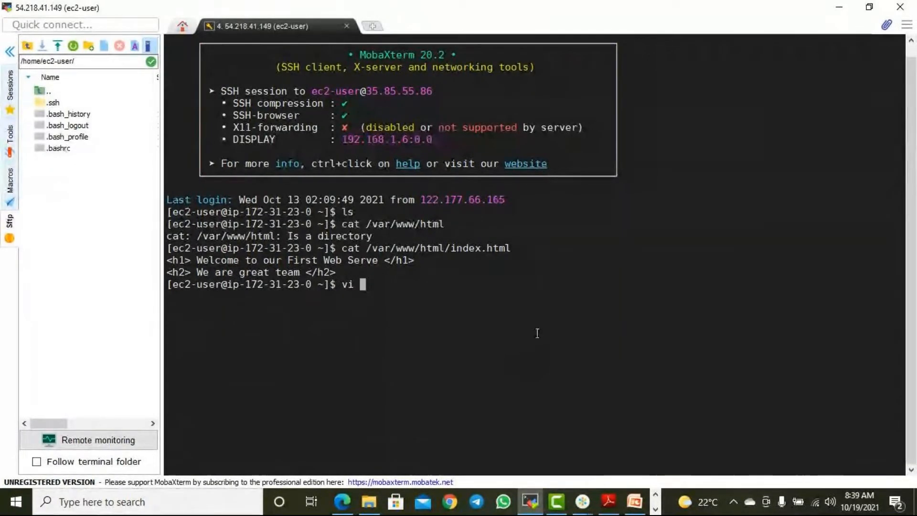
{"action": "left_click_drag", "start_coordinate": [369, 249], "coordinate": [509, 248]}
{"action": "right_click", "coordinate": [402, 291]}
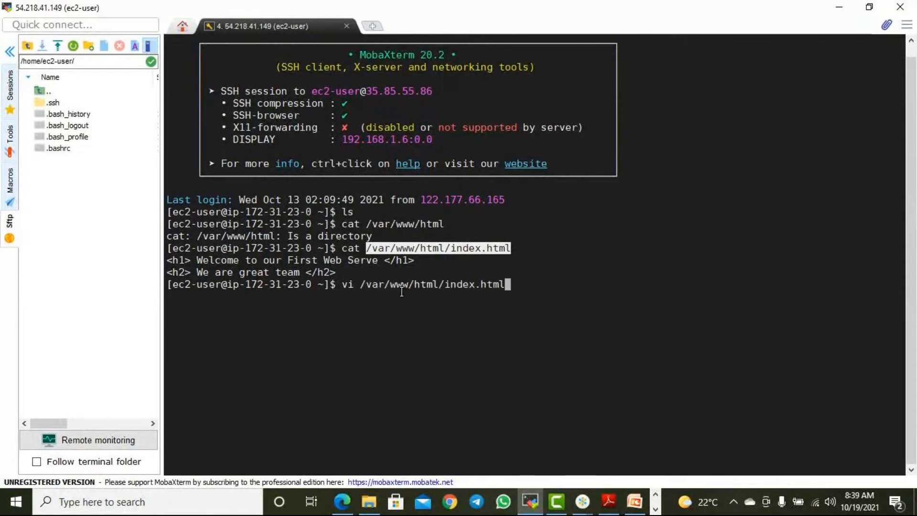
{"action": "key", "text": "Return"}
{"action": "key", "text": "i"}
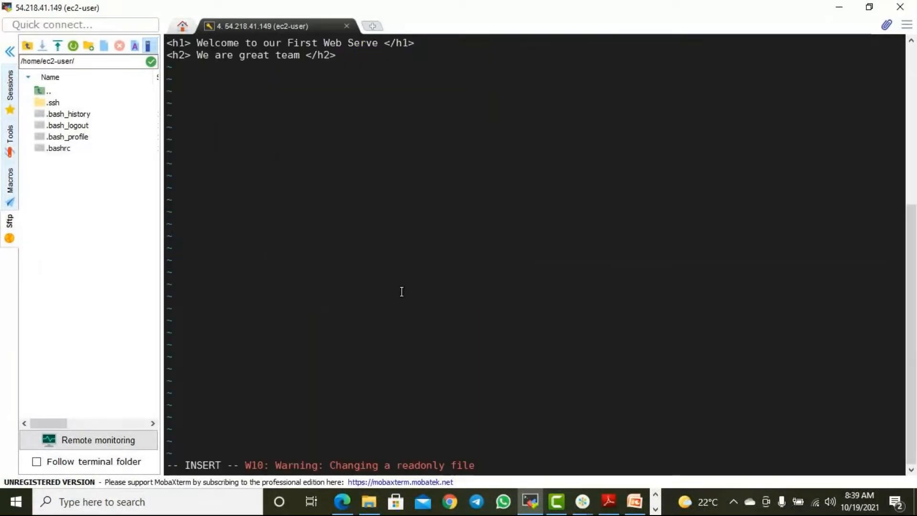
{"action": "key", "text": "Right"}
{"action": "key", "text": "Right"}
{"action": "key", "text": "Right"}
{"action": "key", "text": "Right"}
{"action": "key", "text": "Right"}
{"action": "key", "text": "Right"}
{"action": "key", "text": "Right"}
{"action": "key", "text": "Right"}
{"action": "key", "text": "Right"}
{"action": "key", "text": "Right"}
{"action": "key", "text": "Right"}
{"action": "key", "text": "Right"}
{"action": "key", "text": "Right"}
{"action": "key", "text": "Right"}
{"action": "key", "text": "Right"}
{"action": "key", "text": "Right"}
{"action": "key", "text": "Right"}
{"action": "key", "text": "Right"}
{"action": "key", "text": "Right"}
{"action": "key", "text": "Right"}
{"action": "key", "text": "Right"}
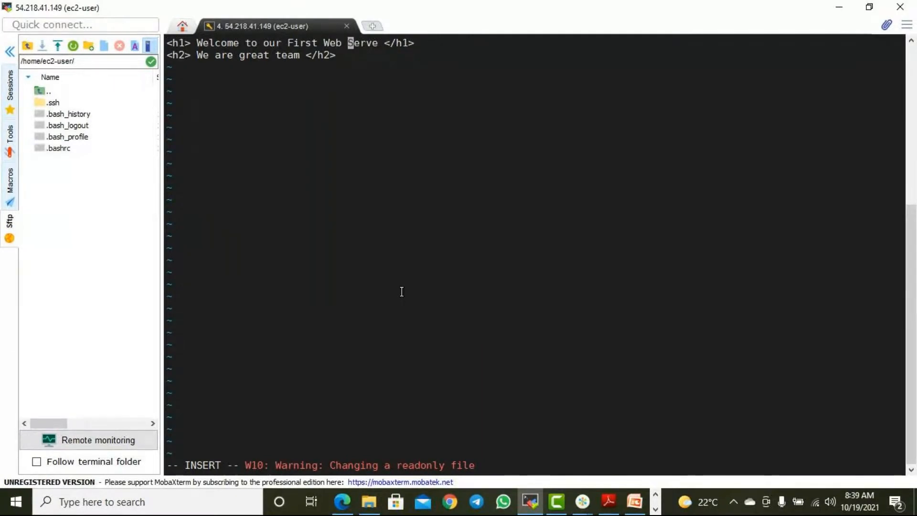
{"action": "key", "text": "Right"}
{"action": "key", "text": "Right"}
{"action": "key", "text": "Right"}
{"action": "key", "text": "Right"}
{"action": "key", "text": "Right"}
{"action": "type", "text": "r"}
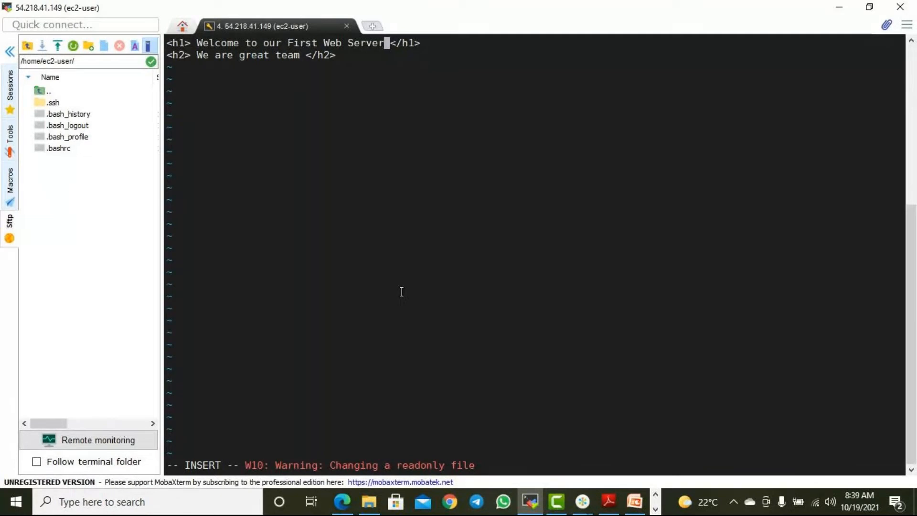
{"action": "key", "text": "Escape"}
{"action": "type", "text": ":wq"}
{"action": "key", "text": "Return"}
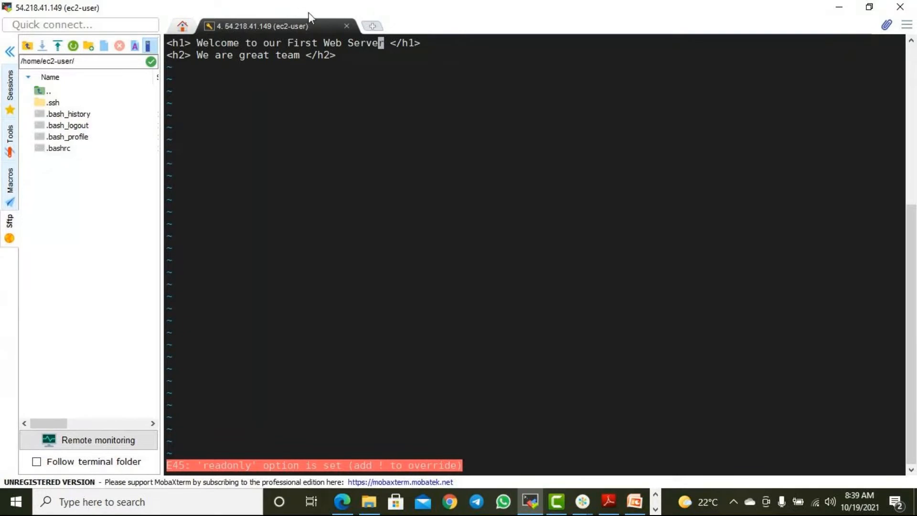
Step: Close the running SSH session, minimize MobaXterm and return to the EC2 instance list
{"action": "left_click", "coordinate": [346, 27]}
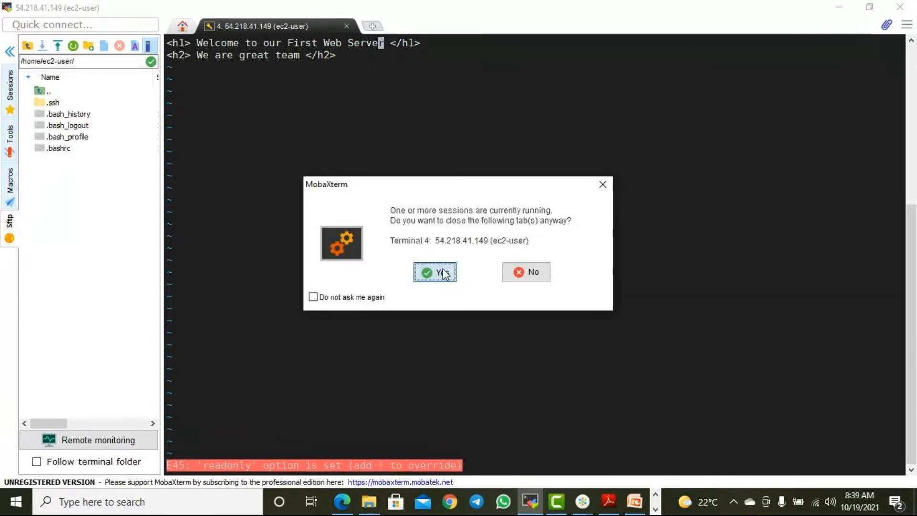
{"action": "left_click", "coordinate": [438, 270]}
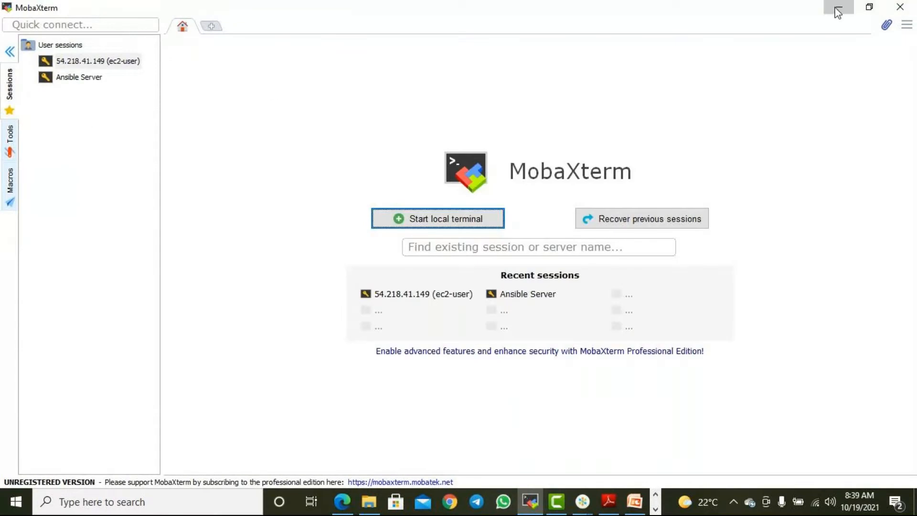
{"action": "left_click", "coordinate": [838, 13]}
{"action": "scroll", "coordinate": [181, 90], "scroll_direction": "up", "scroll_amount": 2}
{"action": "left_click", "coordinate": [18, 34]}
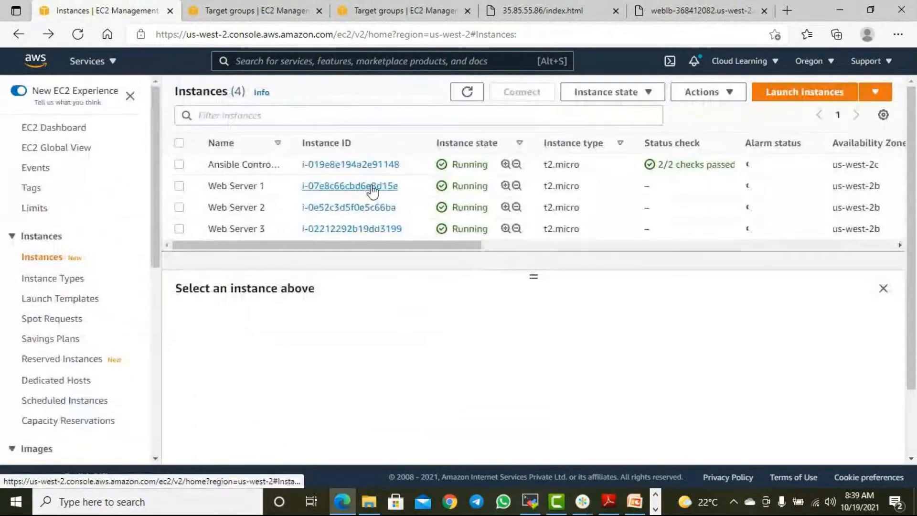
Step: Select Web Server 2, copy its public IPv4 address and minimize the browser
{"action": "left_click", "coordinate": [221, 213]}
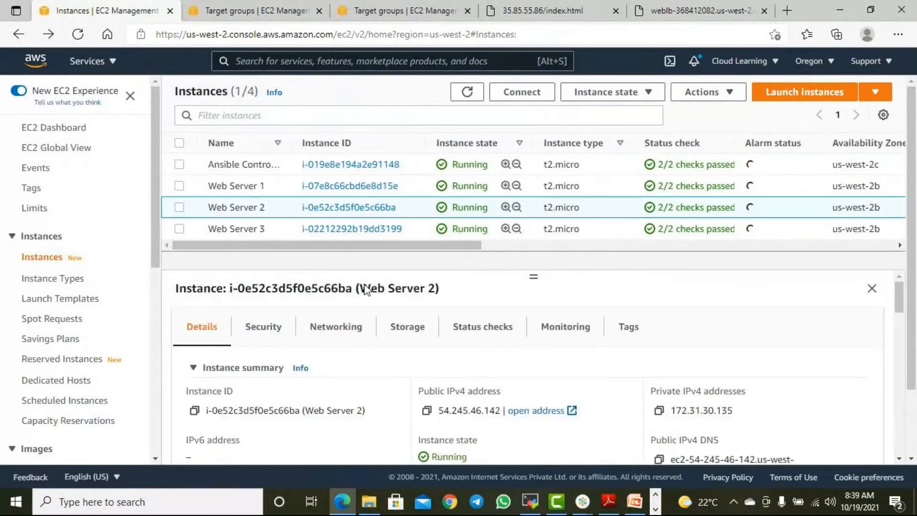
{"action": "left_click", "coordinate": [427, 410]}
{"action": "left_click", "coordinate": [840, 11]}
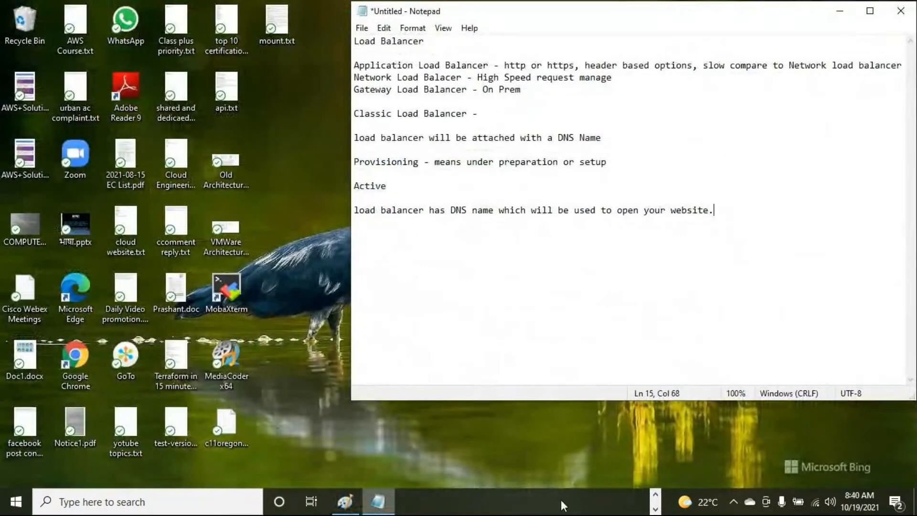
Step: Switch to MobaXterm, set the saved ec2-user session's remote host to 54.245.46.142 and open the SSH session
{"action": "left_click", "coordinate": [655, 494]}
{"action": "left_click", "coordinate": [530, 501]}
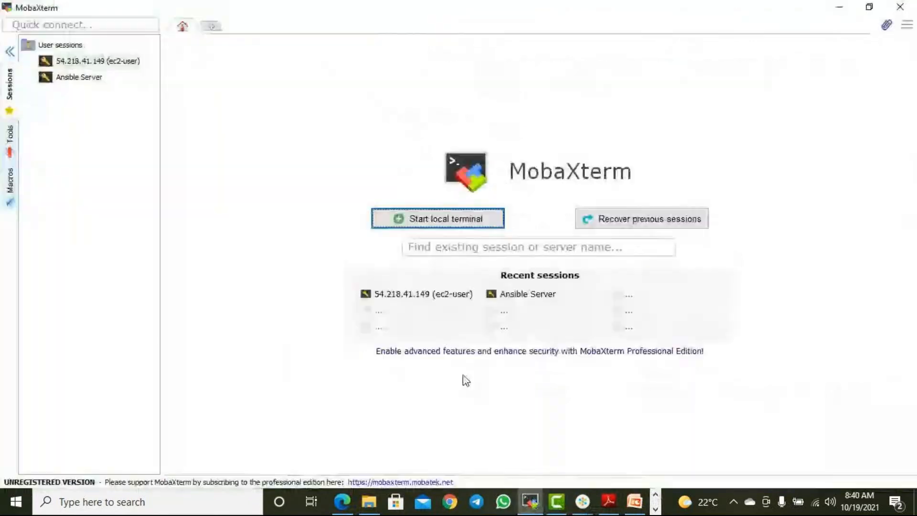
{"action": "right_click", "coordinate": [93, 61]}
{"action": "left_click", "coordinate": [128, 78]}
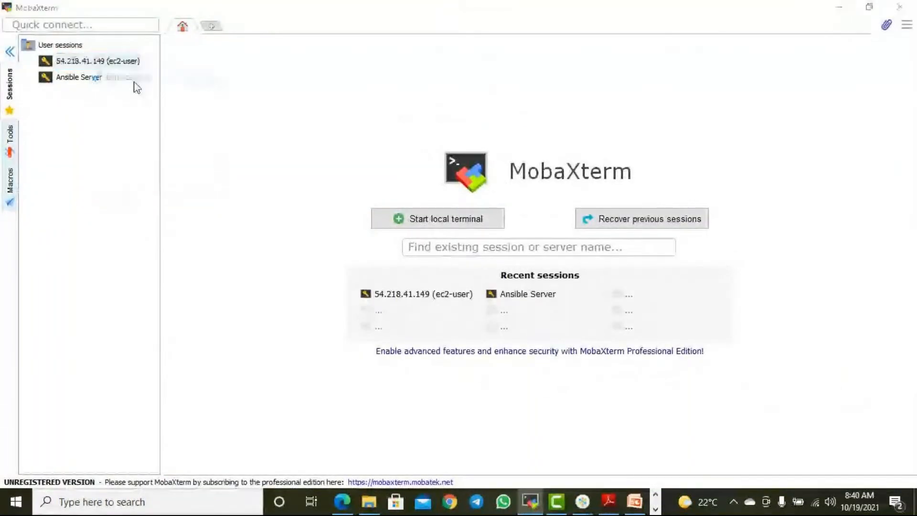
{"action": "left_click_drag", "start_coordinate": [325, 184], "coordinate": [221, 179]}
{"action": "key", "text": "ctrl+v"}
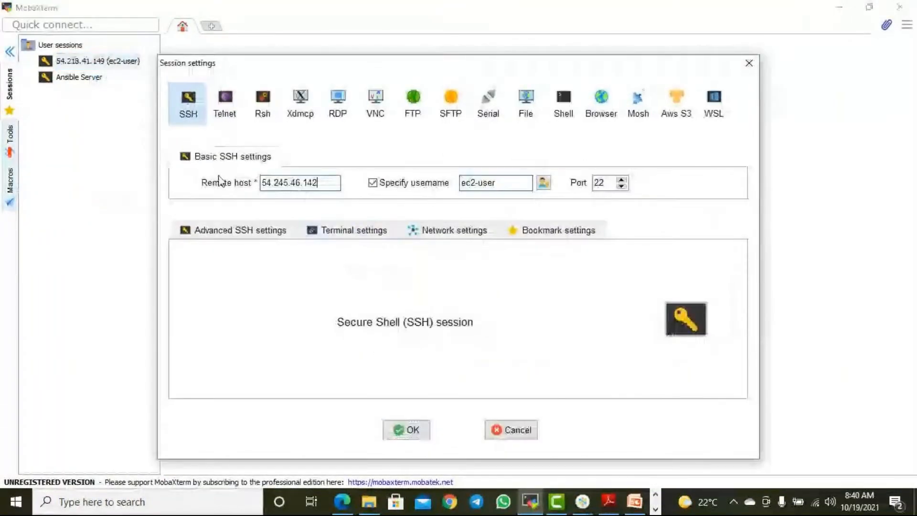
{"action": "left_click", "coordinate": [405, 431]}
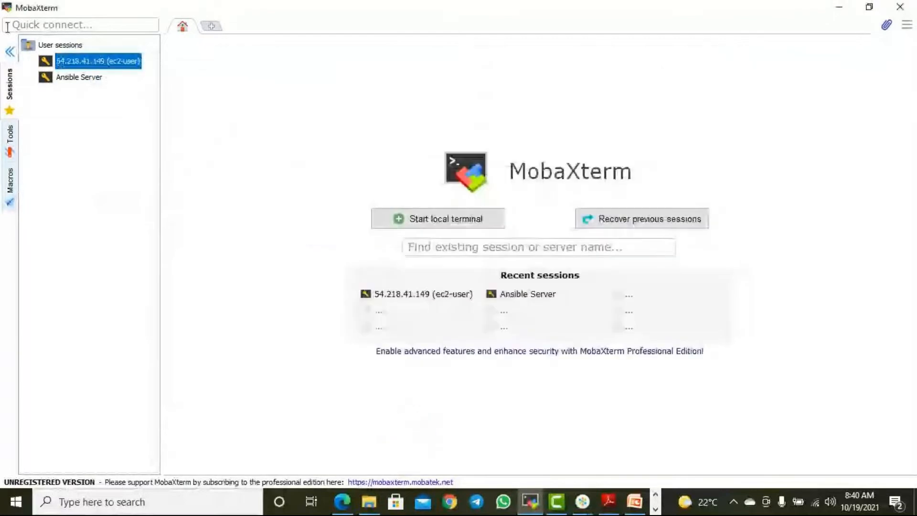
{"action": "double_click", "coordinate": [122, 62]}
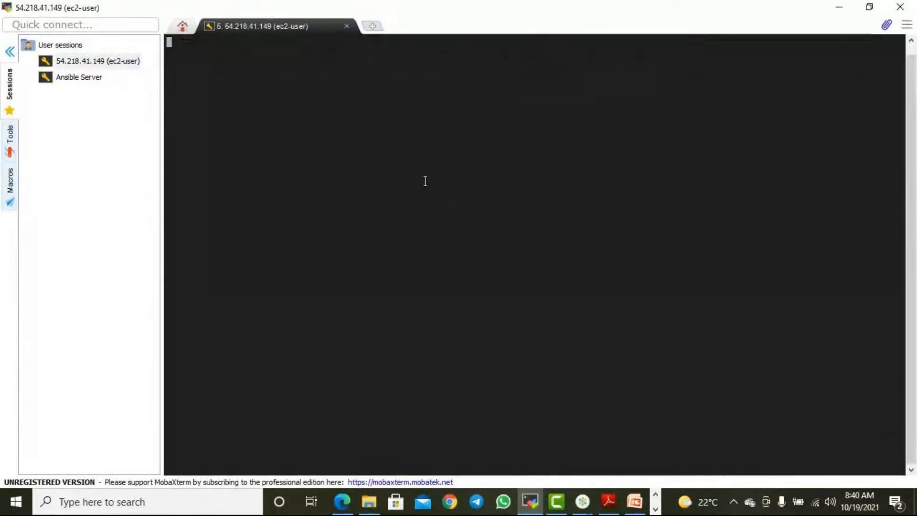
Step: Open /var/www/html/index.html on Web Server 2 with sudo vi
{"action": "type", "text": "vi /"}
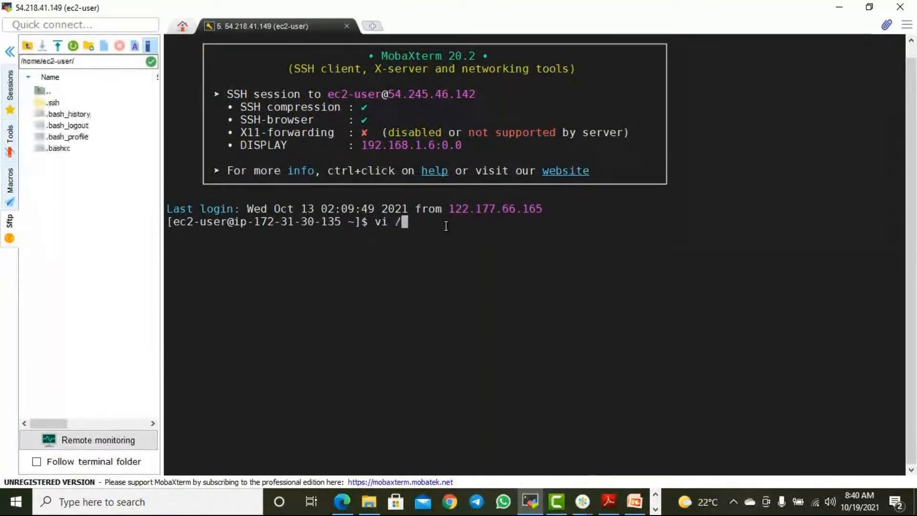
{"action": "type", "text": "var"}
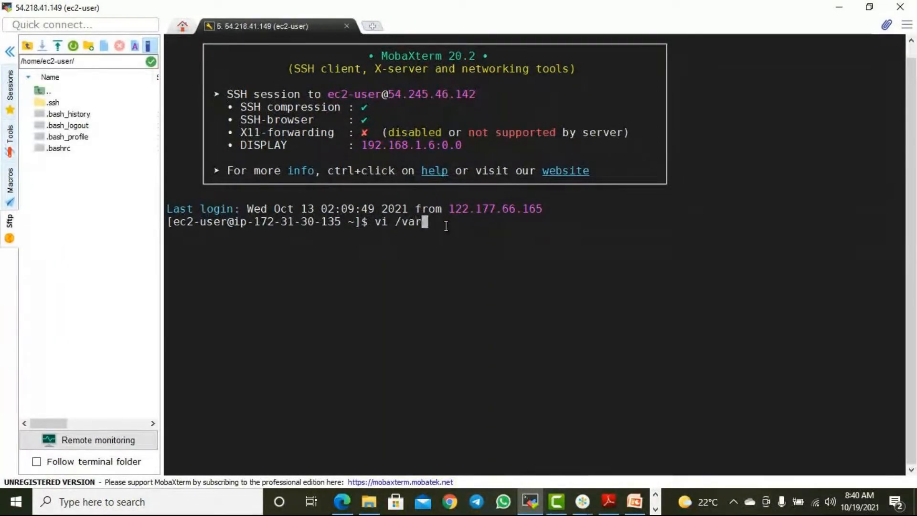
{"action": "type", "text": "/www"}
{"action": "key", "text": "Home"}
{"action": "type", "text": "sudo"}
{"action": "key", "text": "End"}
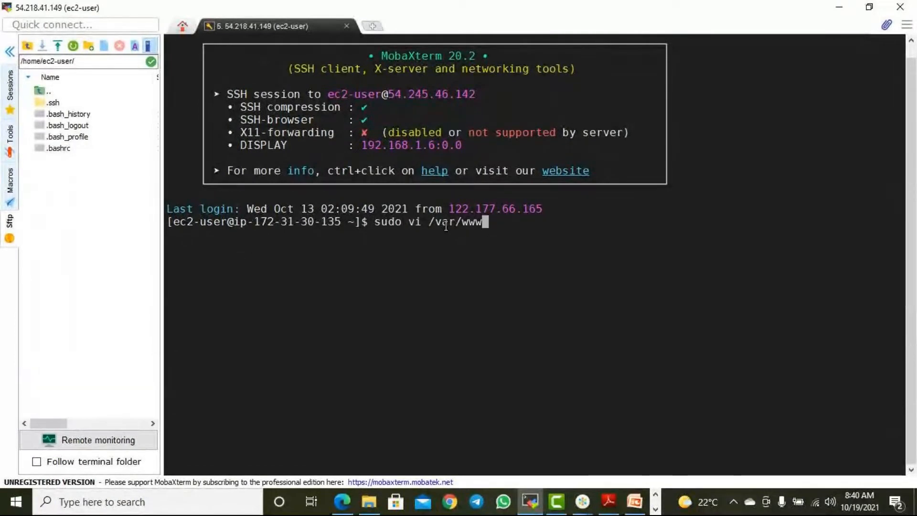
{"action": "type", "text": "/admin"}
{"action": "key", "text": "BackSpace"}
{"action": "key", "text": "BackSpace"}
{"action": "key", "text": "BackSpace"}
{"action": "key", "text": "BackSpace"}
{"action": "key", "text": "BackSpace"}
{"action": "type", "text": "h"}
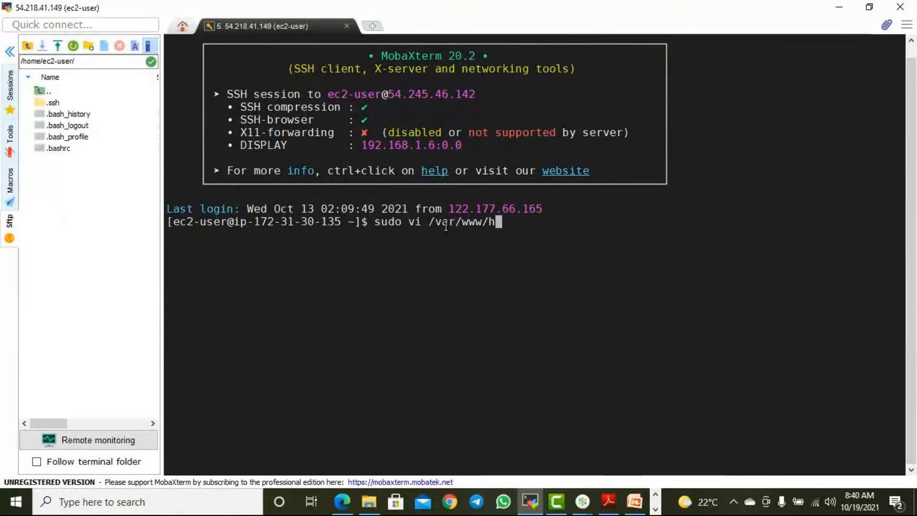
{"action": "type", "text": "tml/in"}
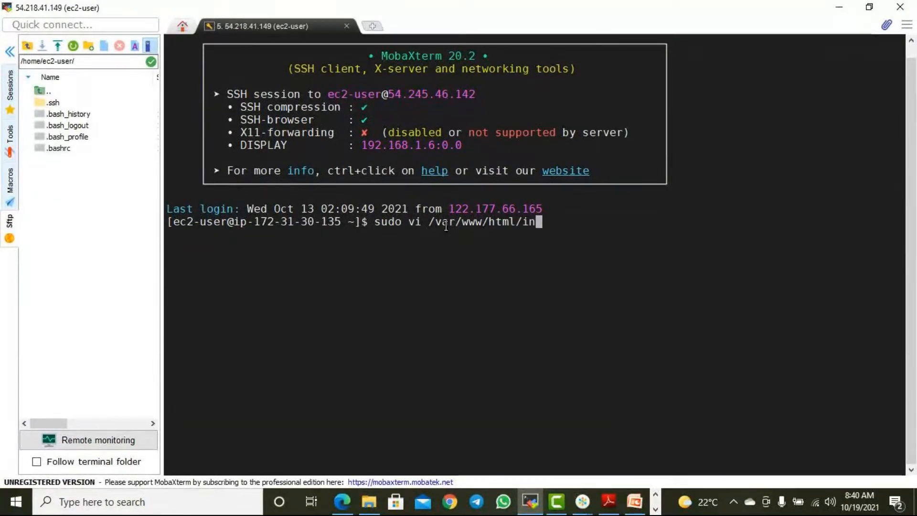
{"action": "type", "text": "dex.html"}
{"action": "key", "text": "Return"}
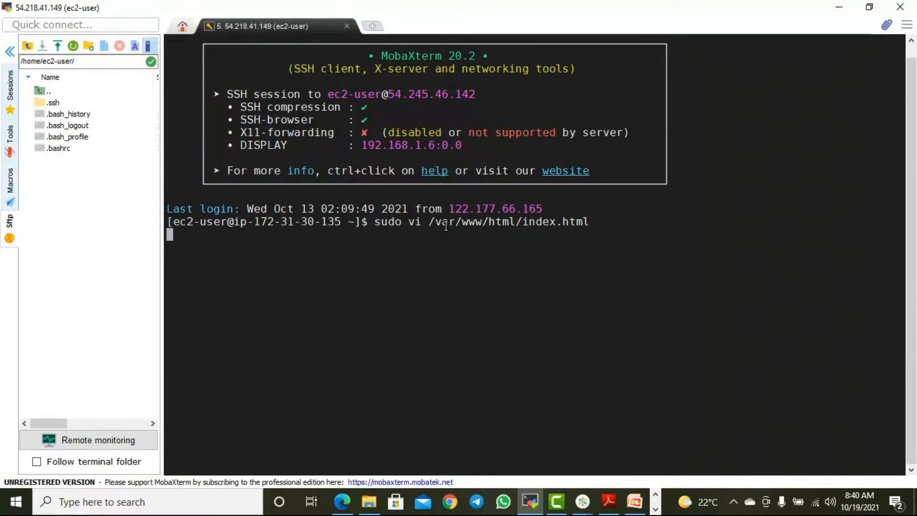
Step: Replace "First" with "Second" in the h1 heading of index.html
{"action": "key", "text": "Right"}
{"action": "key", "text": "Right"}
{"action": "key", "text": "Right"}
{"action": "key", "text": "Right"}
{"action": "key", "text": "Right"}
{"action": "key", "text": "Right"}
{"action": "key", "text": "Right"}
{"action": "key", "text": "Right"}
{"action": "key", "text": "Right"}
{"action": "key", "text": "Right"}
{"action": "key", "text": "Right"}
{"action": "key", "text": "Right"}
{"action": "key", "text": "Right"}
{"action": "key", "text": "Right"}
{"action": "key", "text": "Right"}
{"action": "key", "text": "Right"}
{"action": "key", "text": "Right"}
{"action": "key", "text": "Right"}
{"action": "key", "text": "Right"}
{"action": "key", "text": "Right"}
{"action": "key", "text": "Right"}
{"action": "key", "text": "Right"}
{"action": "key", "text": "Right"}
{"action": "key", "text": "Right"}
{"action": "key", "text": "Right"}
{"action": "key", "text": "Left"}
{"action": "key", "text": "Left"}
{"action": "key", "text": "Left"}
{"action": "key", "text": "Left"}
{"action": "key", "text": "Left"}
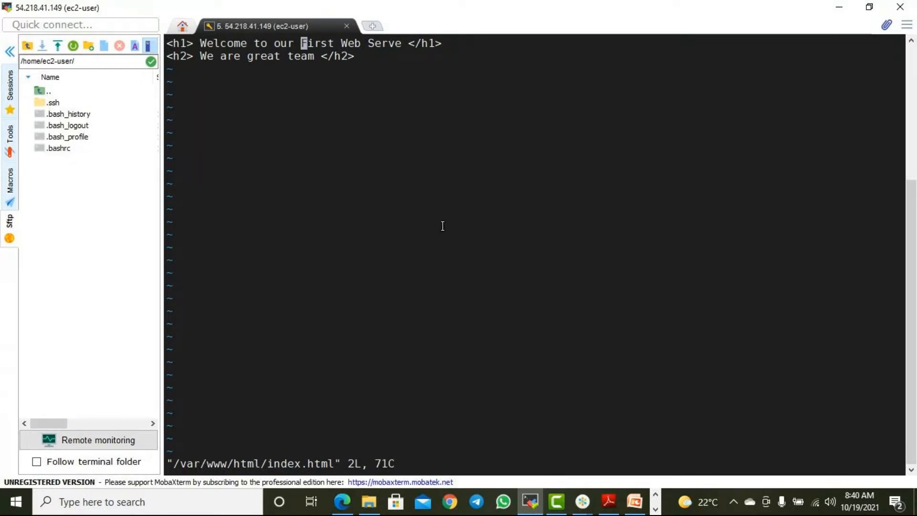
{"action": "key", "text": "i"}
{"action": "key", "text": "Delete"}
{"action": "key", "text": "Delete"}
{"action": "key", "text": "Delete"}
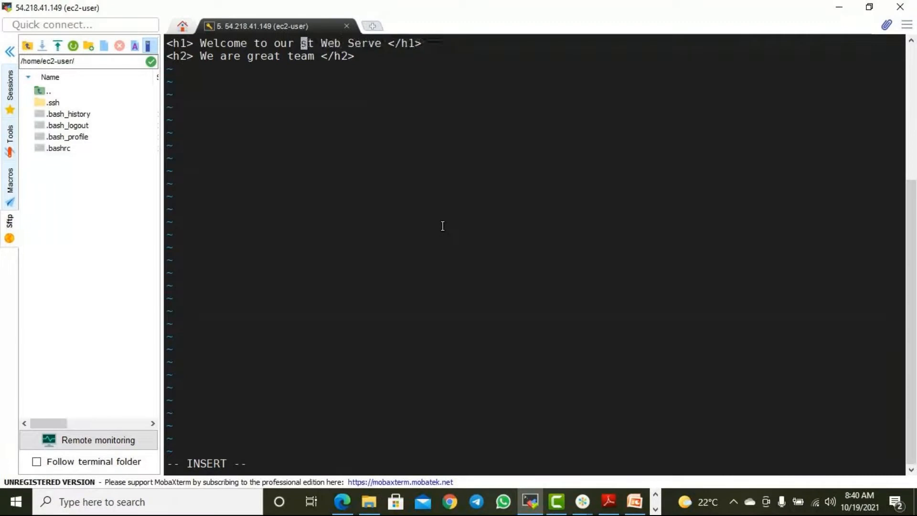
{"action": "key", "text": "Delete"}
{"action": "key", "text": "Delete"}
{"action": "type", "text": "Second"}
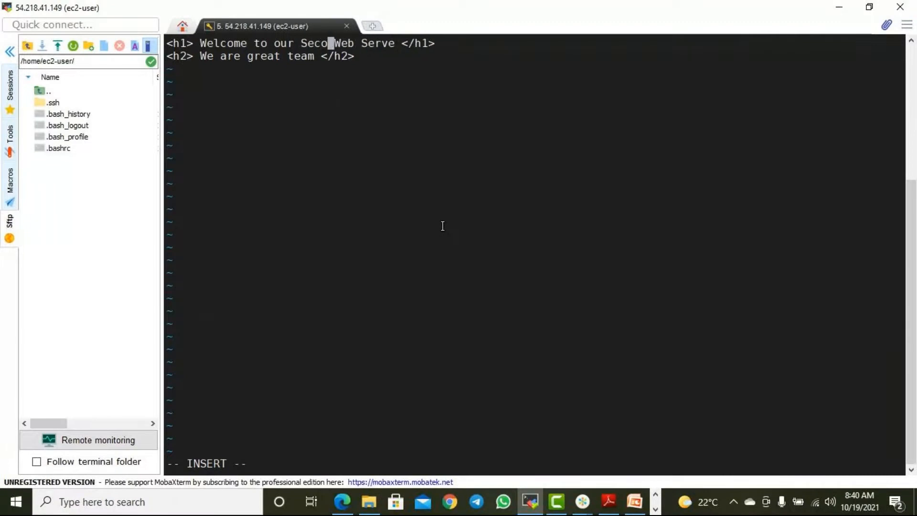
Step: Correct "Serve" to "Server" in the h1 heading, then save and quit vi with :wq
{"action": "key", "text": "Right"}
{"action": "key", "text": "Right"}
{"action": "key", "text": "Right"}
{"action": "key", "text": "Right"}
{"action": "key", "text": "Right"}
{"action": "key", "text": "Right"}
{"action": "key", "text": "Right"}
{"action": "key", "text": "Right"}
{"action": "key", "text": "Right"}
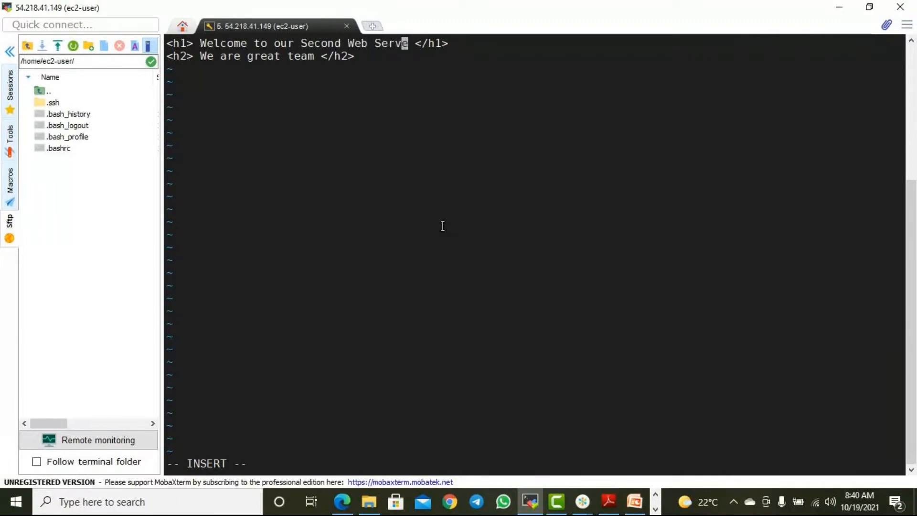
{"action": "key", "text": "Right"}
{"action": "type", "text": "r"}
{"action": "key", "text": "Escape"}
{"action": "type", "text": ":wq"}
{"action": "key", "text": "Return"}
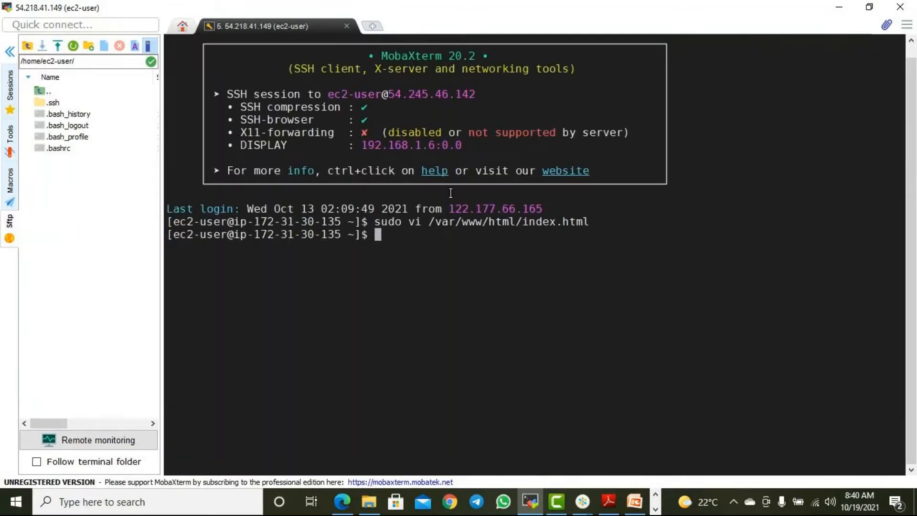
Step: Reopen /var/www/html/index.html with sudo vi to check the edited heading, and exit with :wq
{"action": "key", "text": "Up"}
{"action": "key", "text": "Down"}
{"action": "type", "text": "ls"}
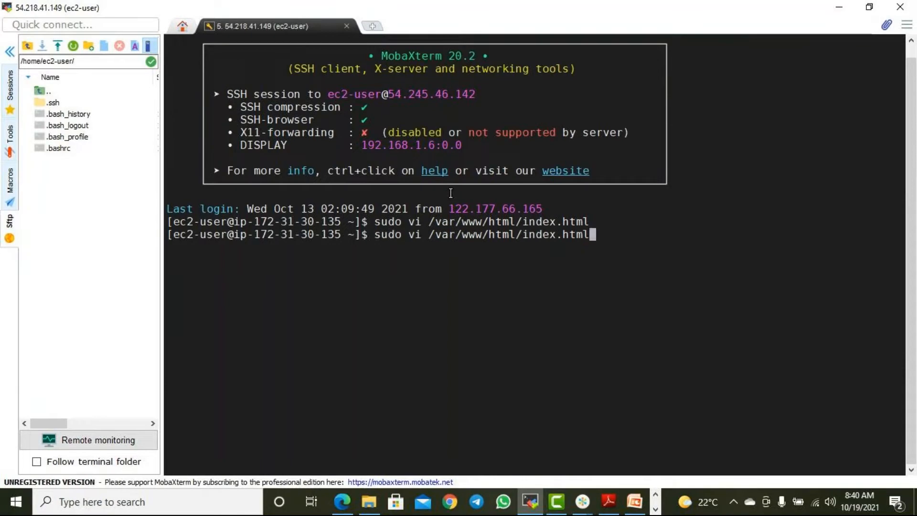
{"action": "key", "text": "Up"}
{"action": "key", "text": "Return"}
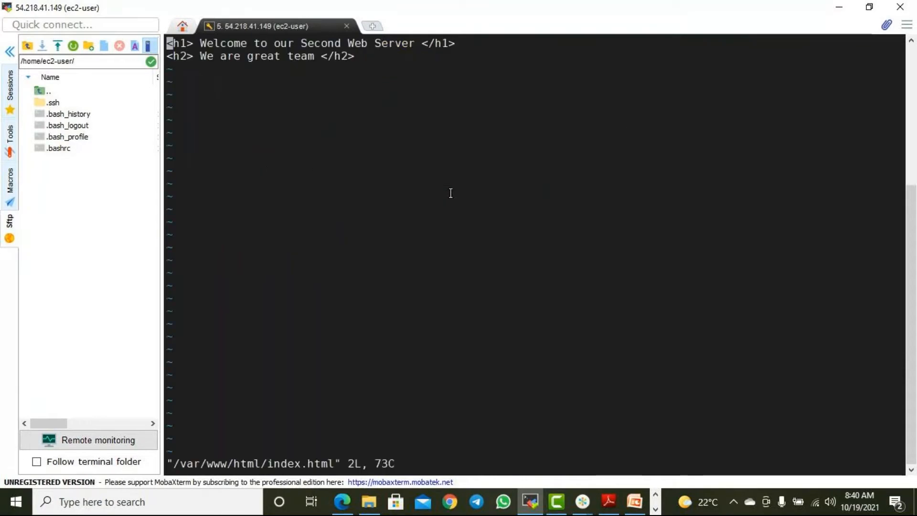
{"action": "type", "text": ":wq"}
{"action": "key", "text": "Return"}
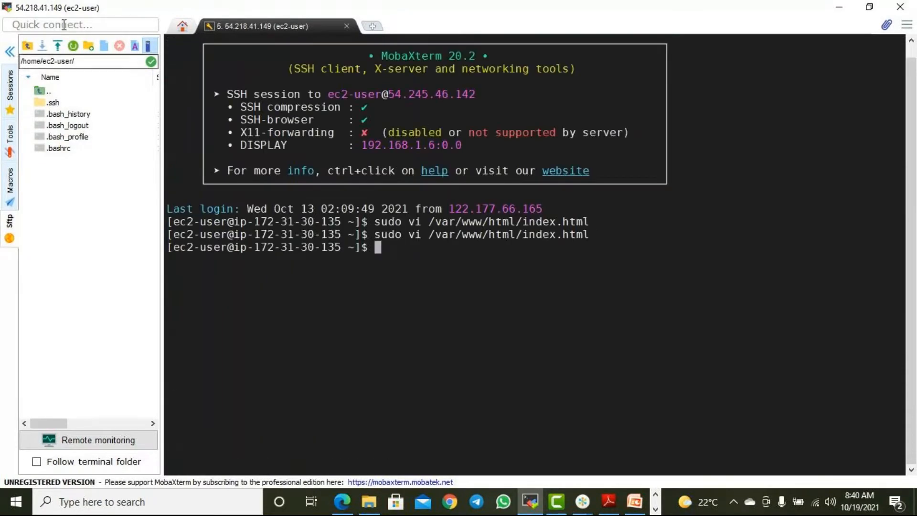
Step: Minimize MobaXterm, return to the EC2 instance list in the browser and copy Web Server 3's public IPv4 address
{"action": "left_click", "coordinate": [838, 7]}
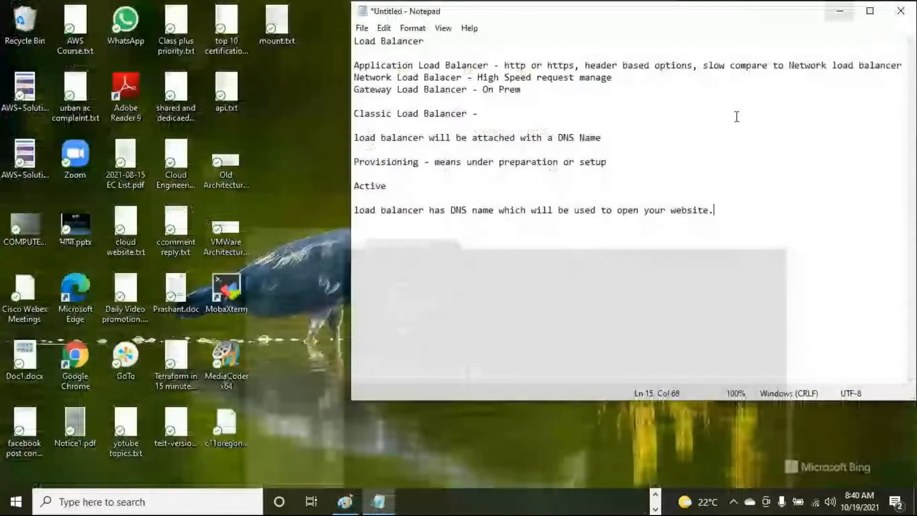
{"action": "left_click", "coordinate": [655, 494]}
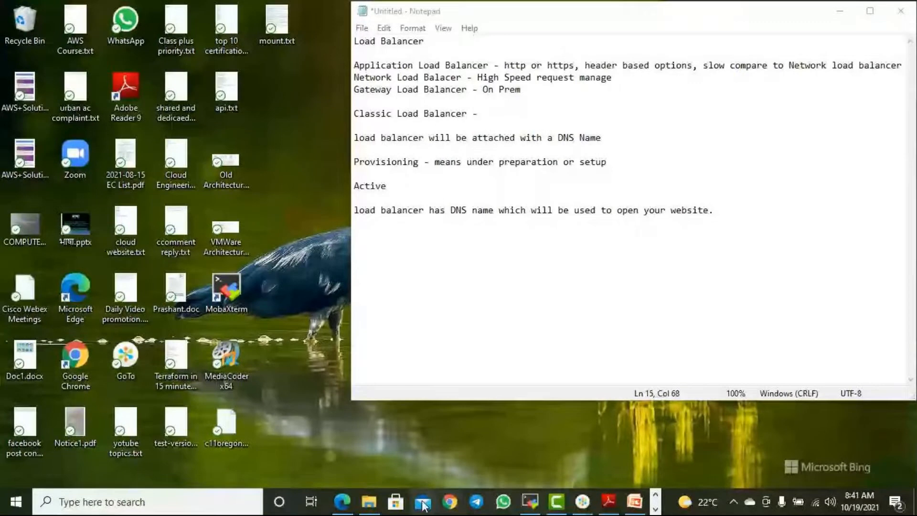
{"action": "left_click", "coordinate": [342, 502]}
{"action": "left_click", "coordinate": [179, 208]}
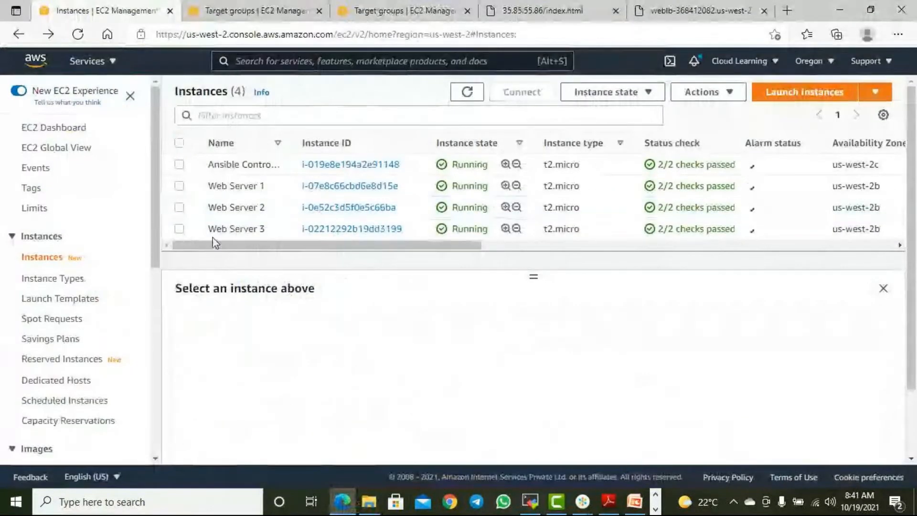
{"action": "left_click", "coordinate": [179, 229]}
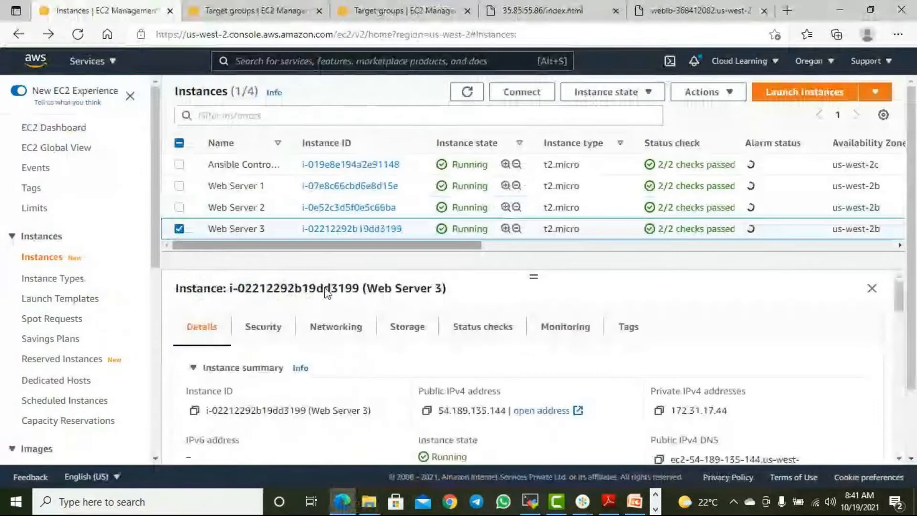
{"action": "left_click", "coordinate": [426, 411]}
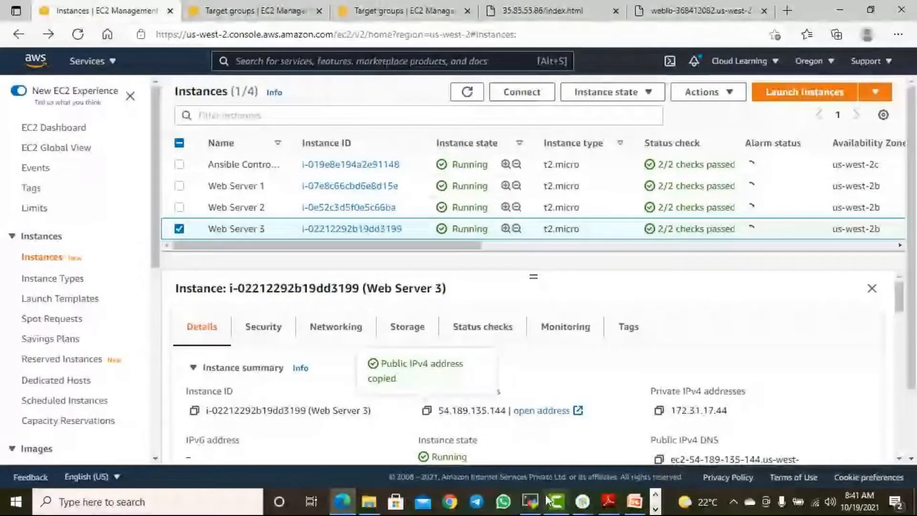
Step: Back in MobaXterm, set the saved ec2-user session's remote host to 54.189.135.144, connect to it and close the Web Server 2 session
{"action": "left_click", "coordinate": [530, 501]}
{"action": "left_click", "coordinate": [9, 85]}
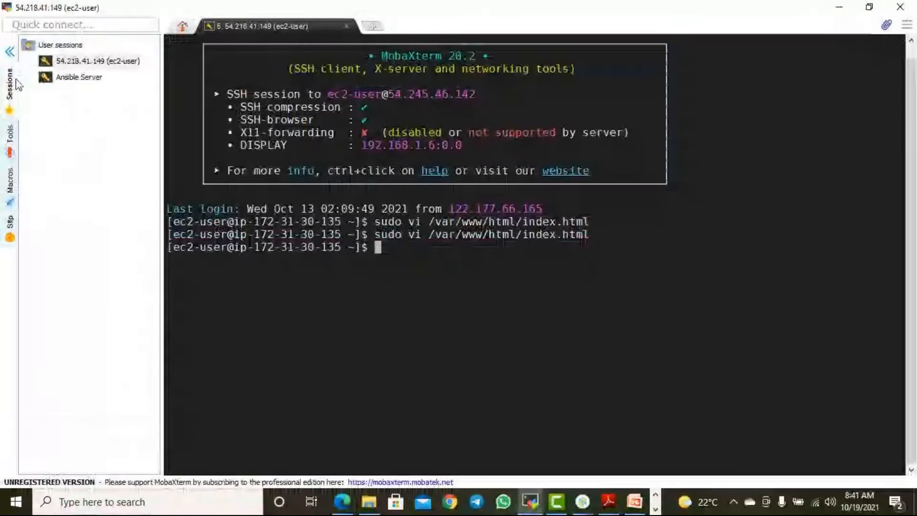
{"action": "right_click", "coordinate": [62, 65]}
{"action": "left_click", "coordinate": [105, 76]}
{"action": "left_click_drag", "start_coordinate": [330, 183], "coordinate": [256, 183]}
{"action": "key", "text": "ctrl+v"}
{"action": "left_click", "coordinate": [428, 428]}
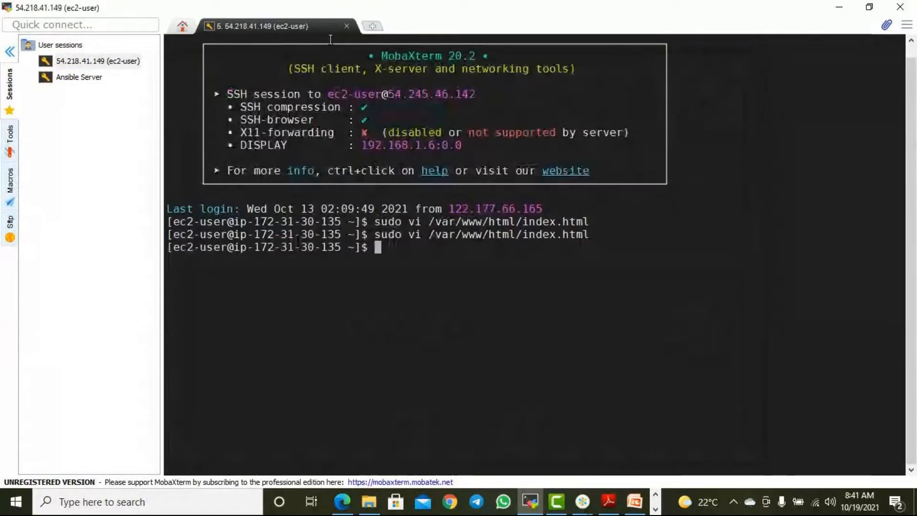
{"action": "double_click", "coordinate": [98, 60]}
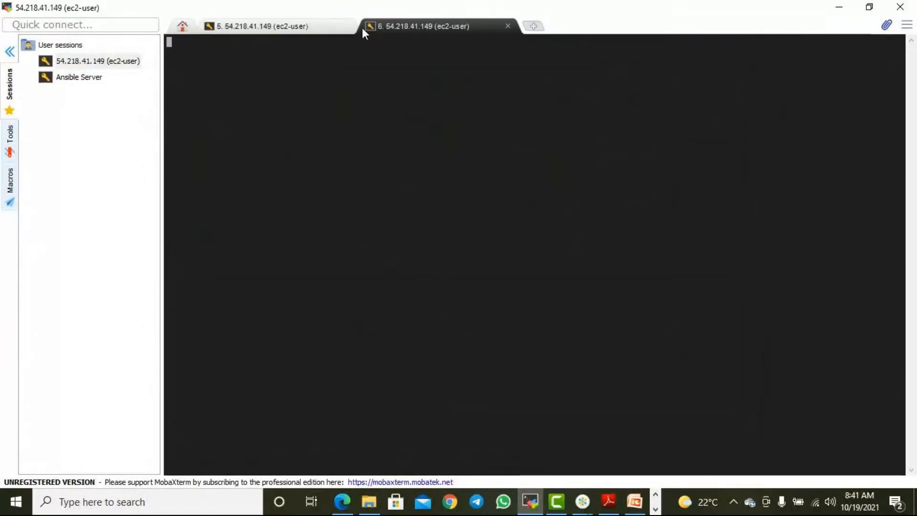
{"action": "left_click", "coordinate": [435, 271]}
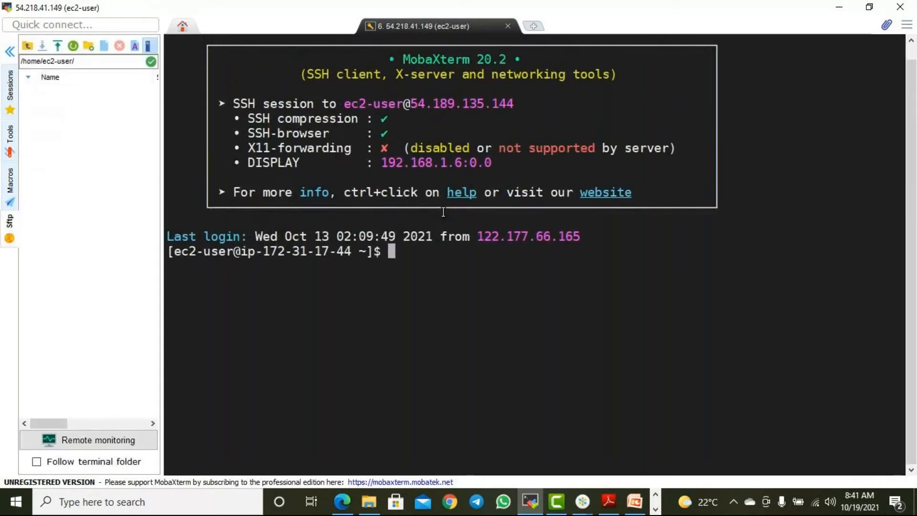
Step: List the home directory with ls and open /var/www/html/index.html on Web Server 3 with sudo vi
{"action": "type", "text": "ls"}
{"action": "key", "text": "Return"}
{"action": "type", "text": "sudo "}
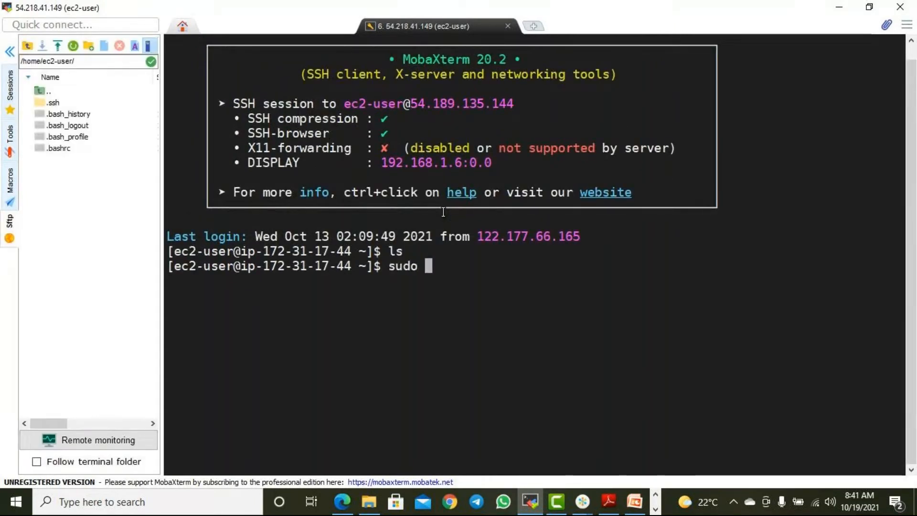
{"action": "type", "text": "vi /var/www/html/index.html"}
{"action": "key", "text": "Return"}
Step: Replace "First" with "third" in the h1 heading, save and quit with :wq, and minimize MobaXterm
{"action": "key", "text": "i"}
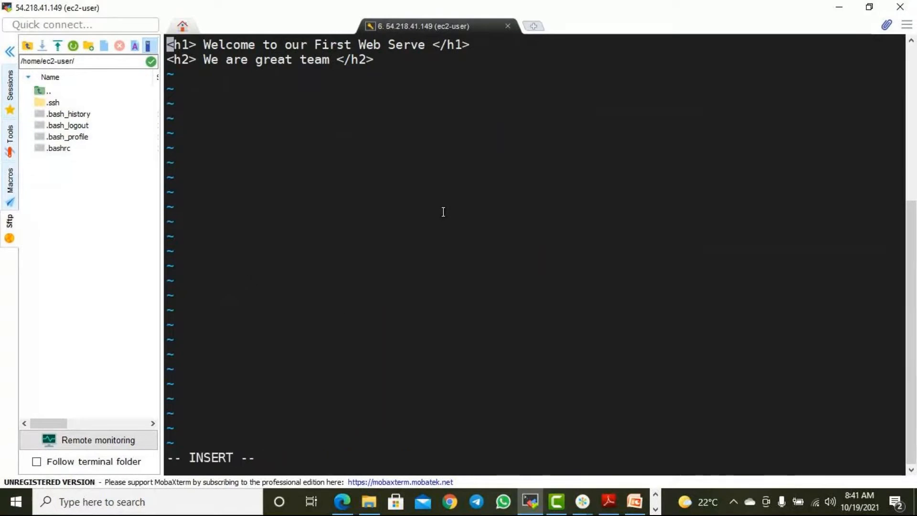
{"action": "key", "text": "Right"}
{"action": "key", "text": "Right"}
{"action": "key", "text": "Right"}
{"action": "key", "text": "Right"}
{"action": "key", "text": "Right"}
{"action": "key", "text": "Right"}
{"action": "key", "text": "Right"}
{"action": "key", "text": "Right"}
{"action": "key", "text": "Right"}
{"action": "key", "text": "Right"}
{"action": "key", "text": "Right"}
{"action": "key", "text": "Right"}
{"action": "key", "text": "Right"}
{"action": "key", "text": "Right"}
{"action": "key", "text": "Right"}
{"action": "key", "text": "Right"}
{"action": "key", "text": "Right"}
{"action": "key", "text": "Right"}
{"action": "key", "text": "Right"}
{"action": "key", "text": "Right"}
{"action": "key", "text": "Right"}
{"action": "key", "text": "Right"}
{"action": "key", "text": "BackSpace"}
{"action": "key", "text": "BackSpace"}
{"action": "key", "text": "BackSpace"}
{"action": "key", "text": "BackSpace"}
{"action": "key", "text": "BackSpace"}
{"action": "key", "text": "BackSpace"}
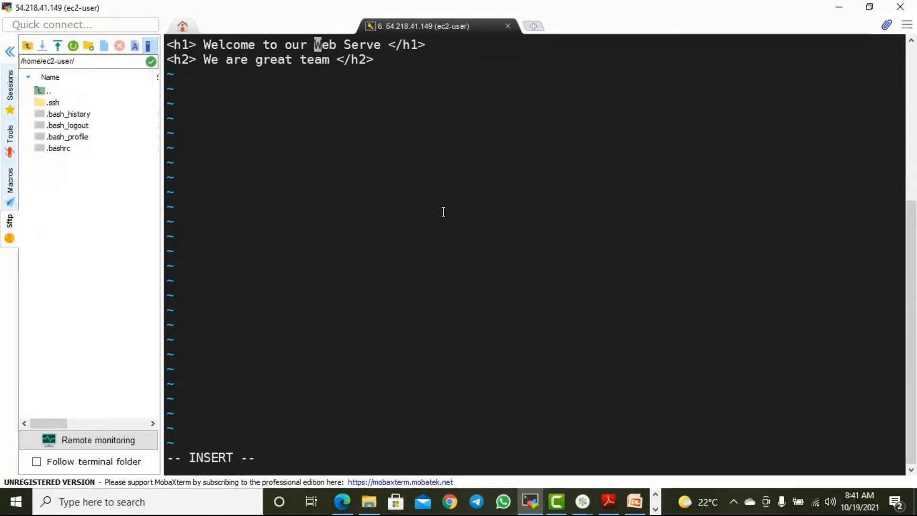
{"action": "key", "text": "BackSpace"}
{"action": "type", "text": "third"}
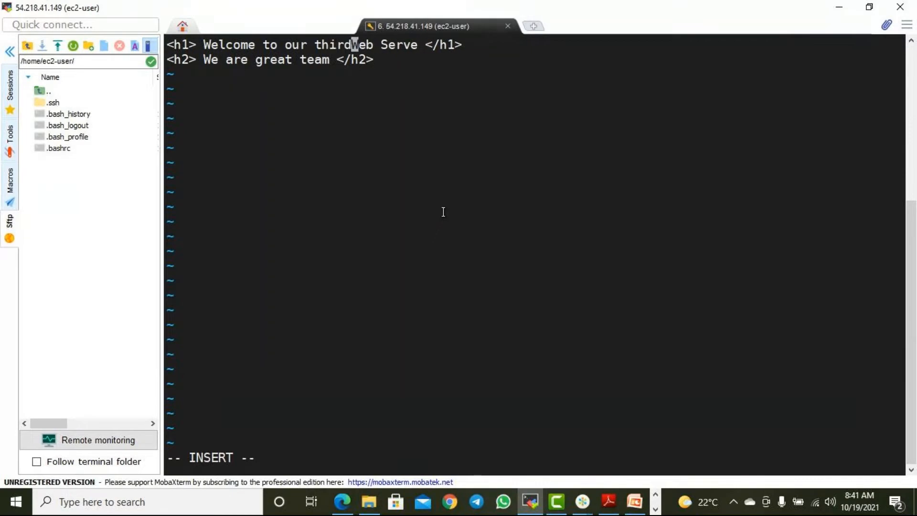
{"action": "key", "text": "Escape"}
{"action": "type", "text": ":wq"}
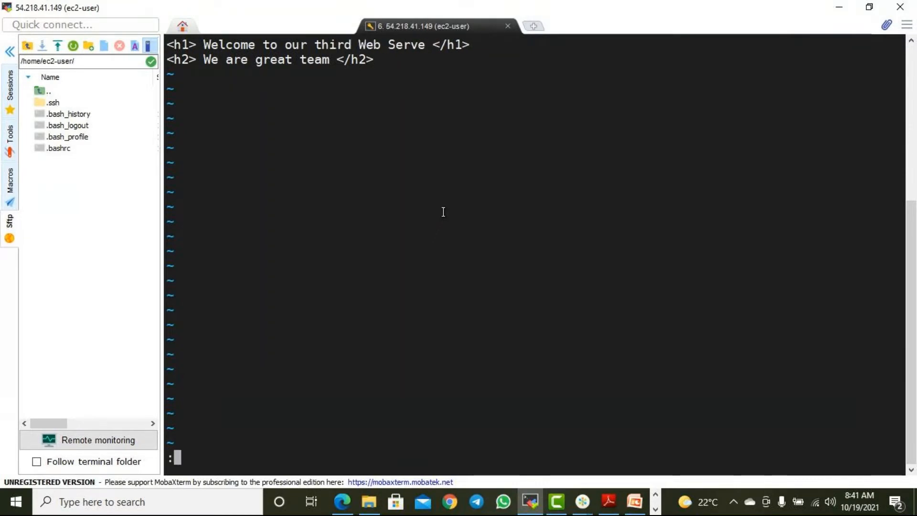
{"action": "key", "text": "Return"}
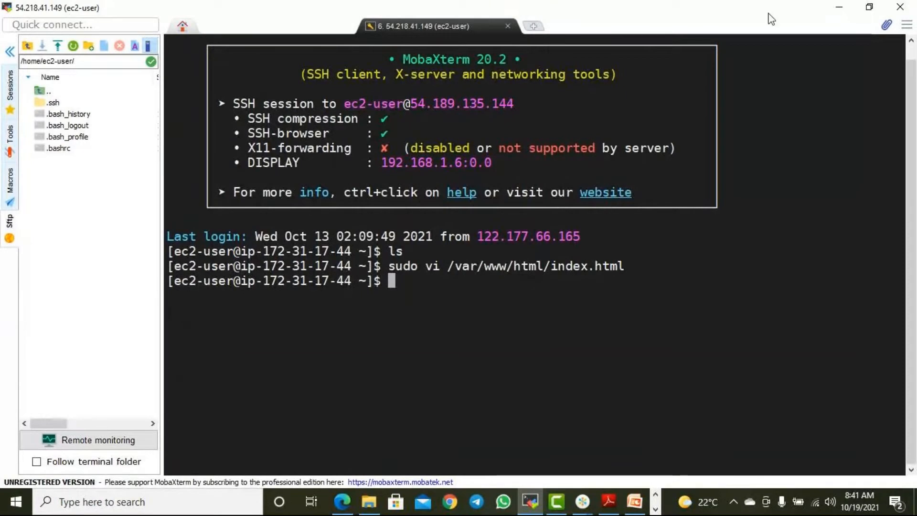
{"action": "left_click", "coordinate": [839, 7]}
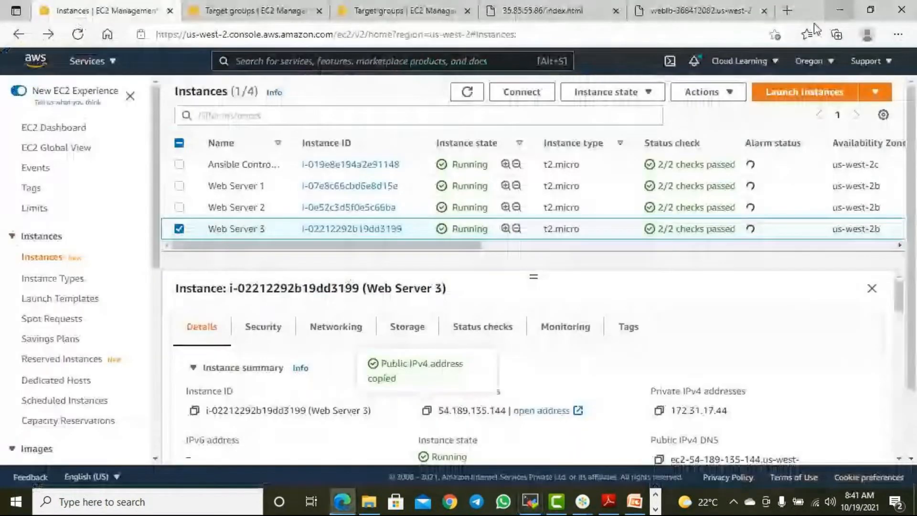
Step: Return to the WebLB load balancer page in the browser and reload it to check which web server responds
{"action": "left_click", "coordinate": [700, 10]}
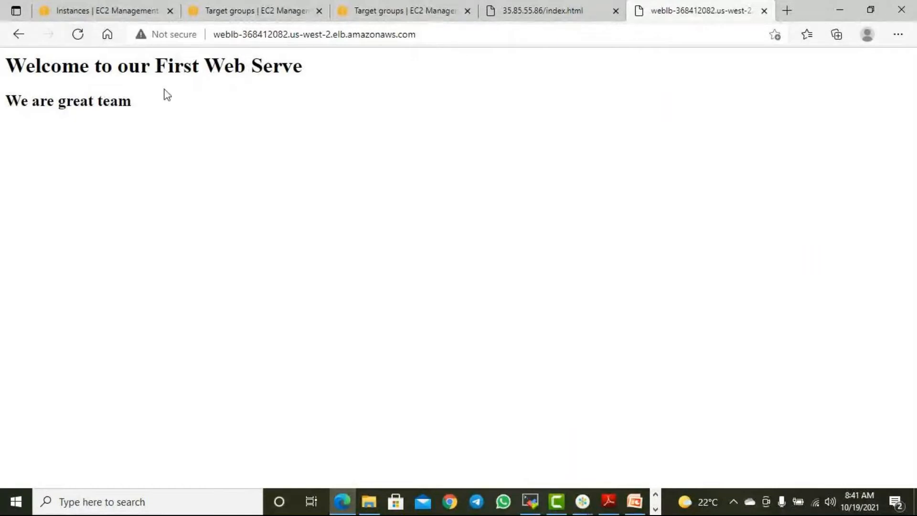
{"action": "left_click", "coordinate": [72, 38]}
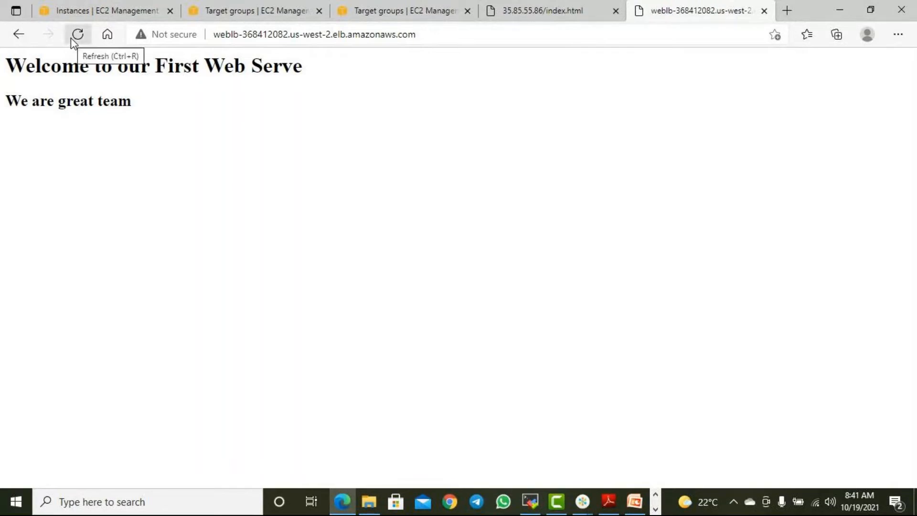
{"action": "left_click", "coordinate": [78, 39]}
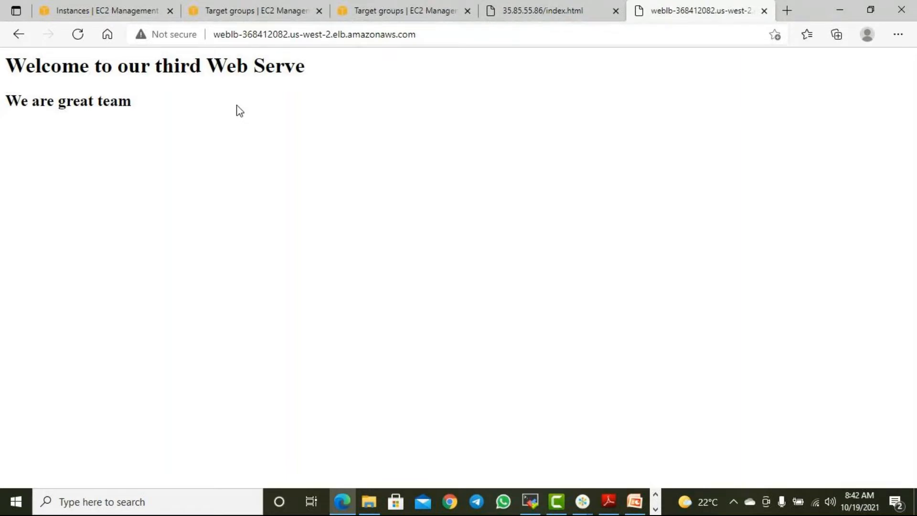
{"action": "left_click", "coordinate": [582, 502]}
{"action": "left_click", "coordinate": [635, 420]}
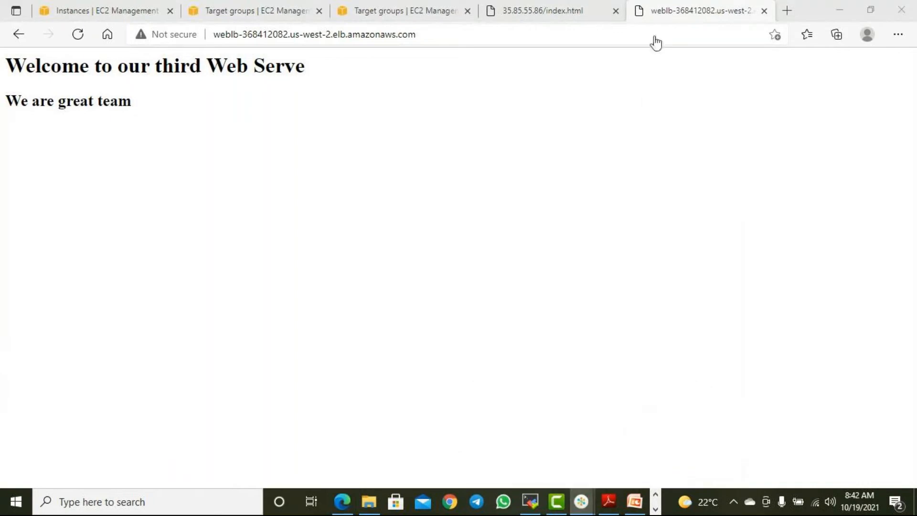
{"action": "left_click", "coordinate": [681, 17]}
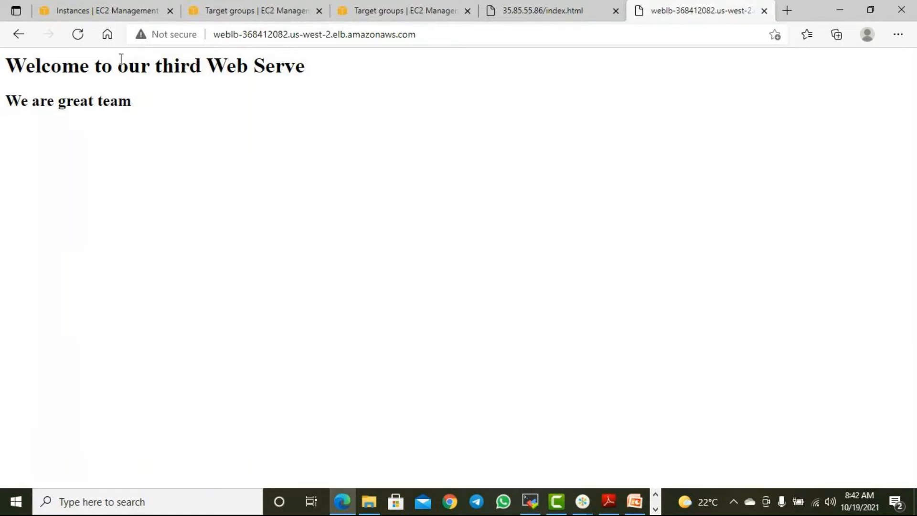
Step: Reload the WebLB page repeatedly to check how requests are distributed among the three web servers
{"action": "left_click", "coordinate": [76, 35]}
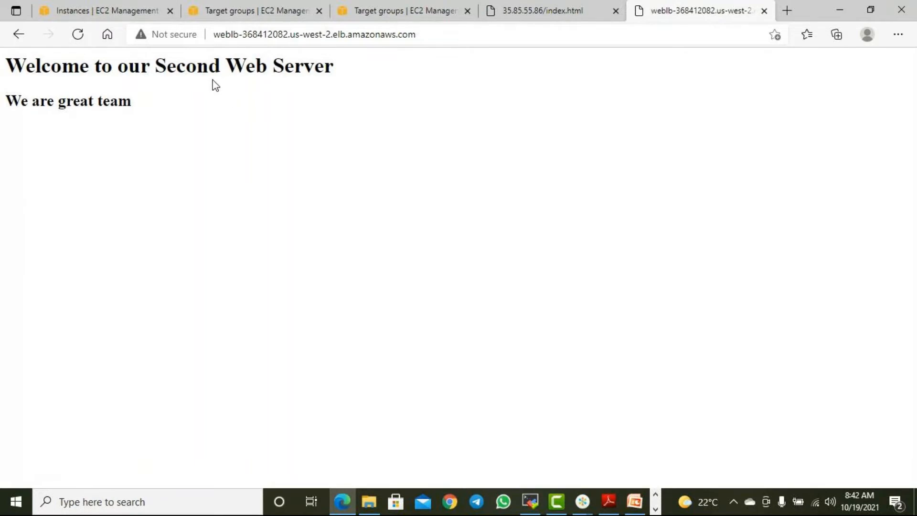
{"action": "left_click", "coordinate": [78, 34]}
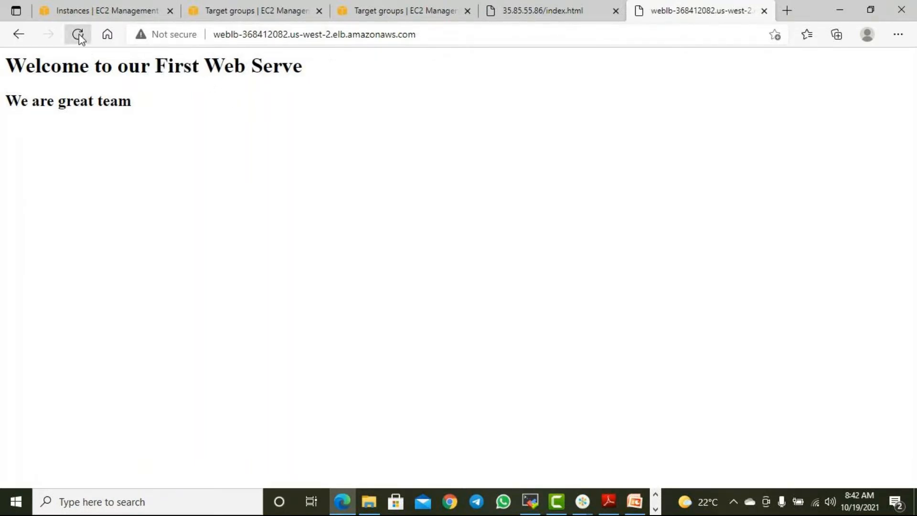
{"action": "left_click", "coordinate": [78, 34]}
{"action": "left_click", "coordinate": [79, 35]}
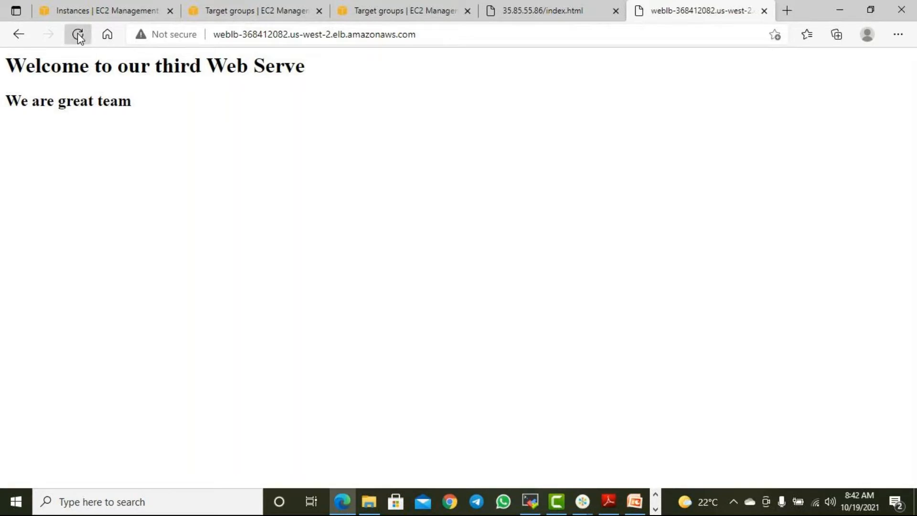
{"action": "left_click", "coordinate": [74, 36]}
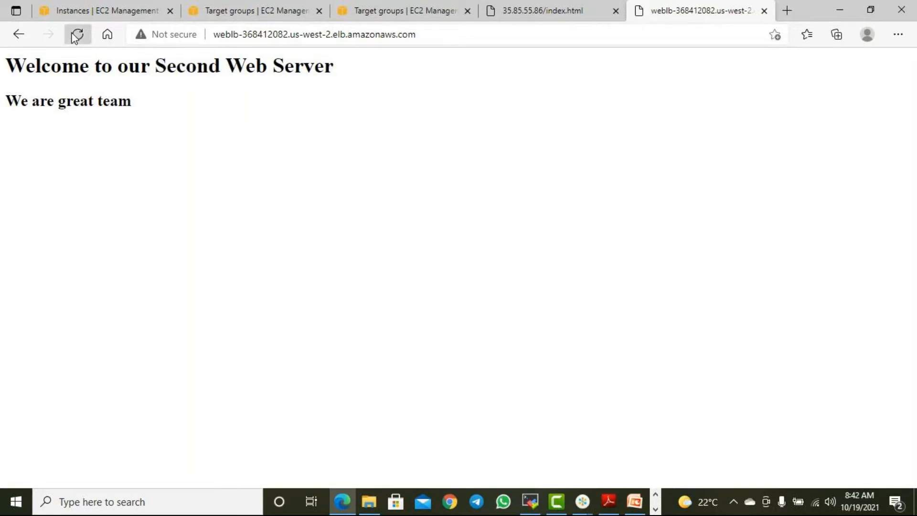
{"action": "left_click", "coordinate": [73, 35]}
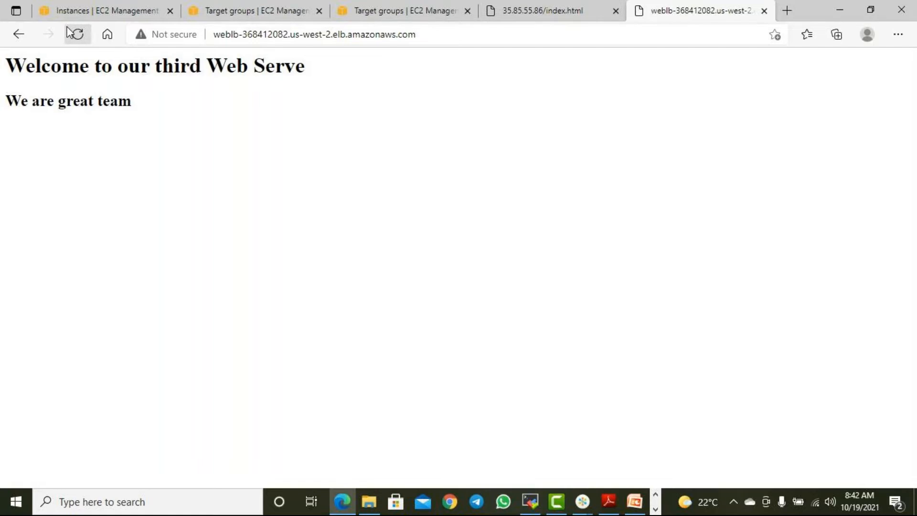
{"action": "left_click", "coordinate": [74, 33]}
{"action": "left_click", "coordinate": [75, 34]}
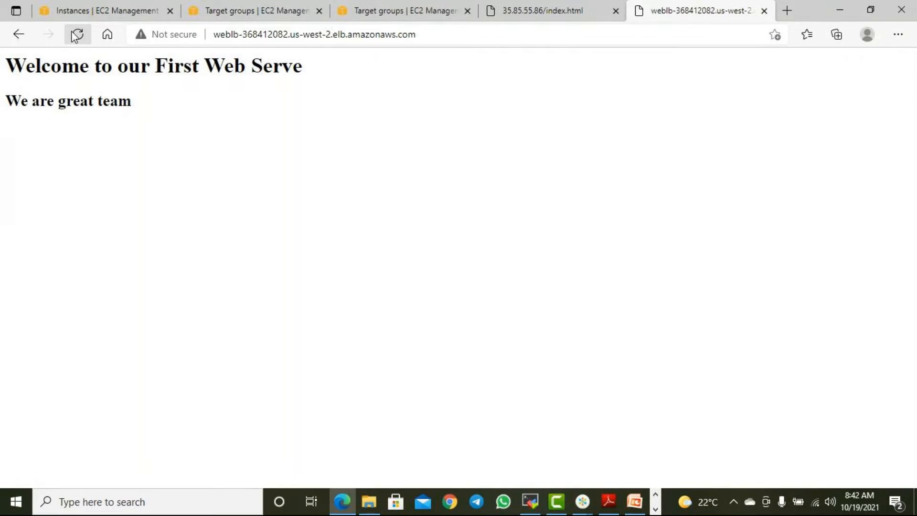
{"action": "left_click", "coordinate": [77, 36]}
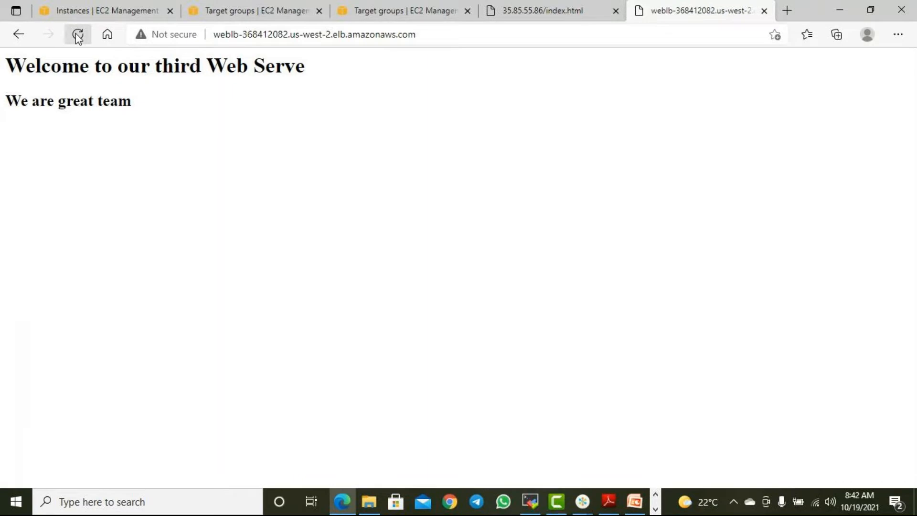
{"action": "left_click", "coordinate": [78, 36]}
{"action": "left_click", "coordinate": [78, 36]}
{"action": "left_click", "coordinate": [78, 36]}
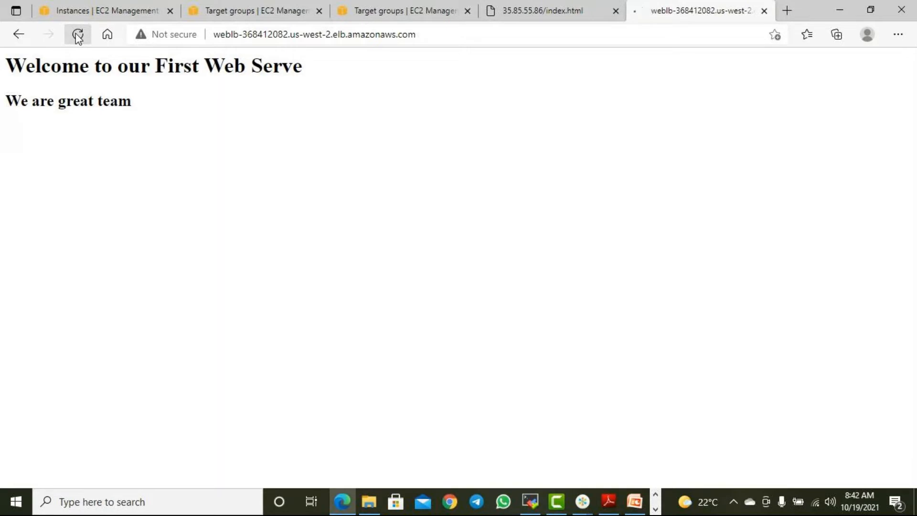
{"action": "left_click", "coordinate": [78, 36]}
{"action": "left_click", "coordinate": [78, 36]}
{"action": "left_click", "coordinate": [77, 35]}
{"action": "left_click", "coordinate": [78, 36]}
{"action": "left_click", "coordinate": [77, 35]}
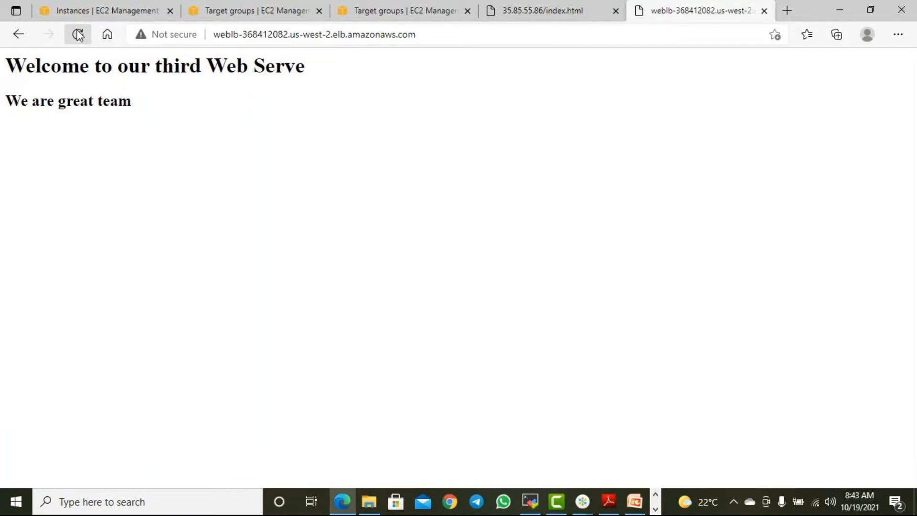
{"action": "left_click", "coordinate": [78, 35]}
{"action": "left_click", "coordinate": [78, 35]}
{"action": "left_click", "coordinate": [78, 35]}
{"action": "left_click", "coordinate": [78, 35]}
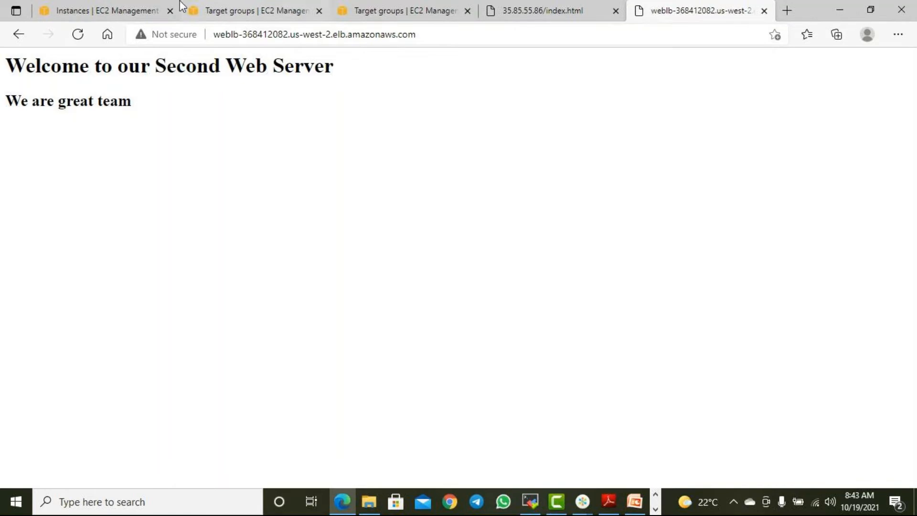
Step: Refresh the EC2 instance list and open the Load Balancers page
{"action": "left_click", "coordinate": [98, 14]}
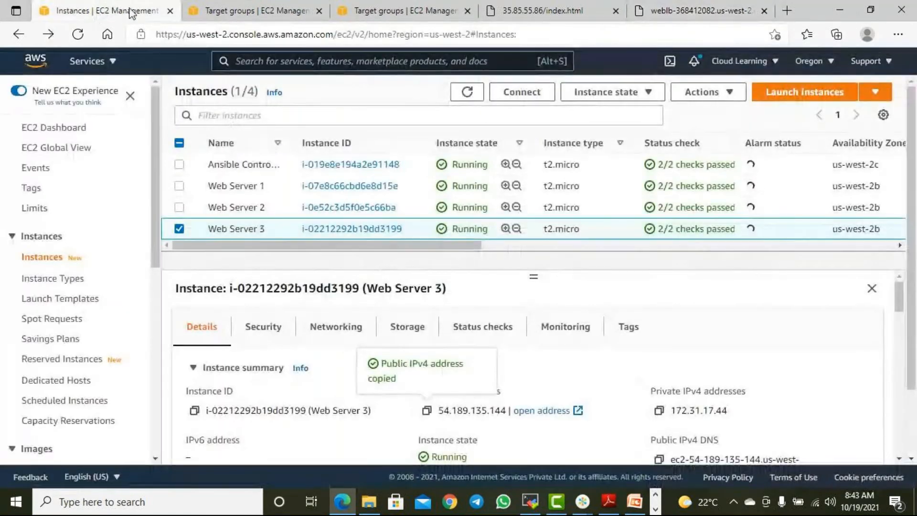
{"action": "left_click", "coordinate": [467, 93]}
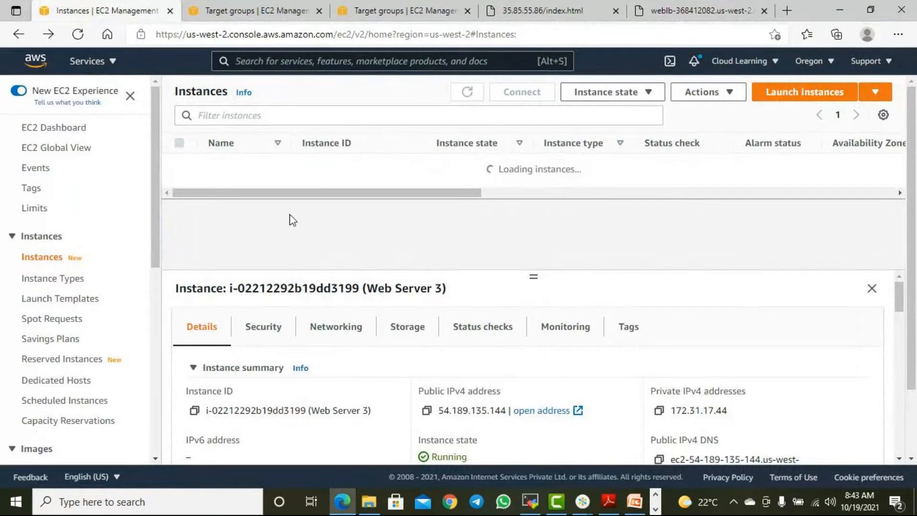
{"action": "left_click", "coordinate": [253, 10]}
{"action": "scroll", "coordinate": [34, 337], "scroll_direction": "down", "scroll_amount": 8}
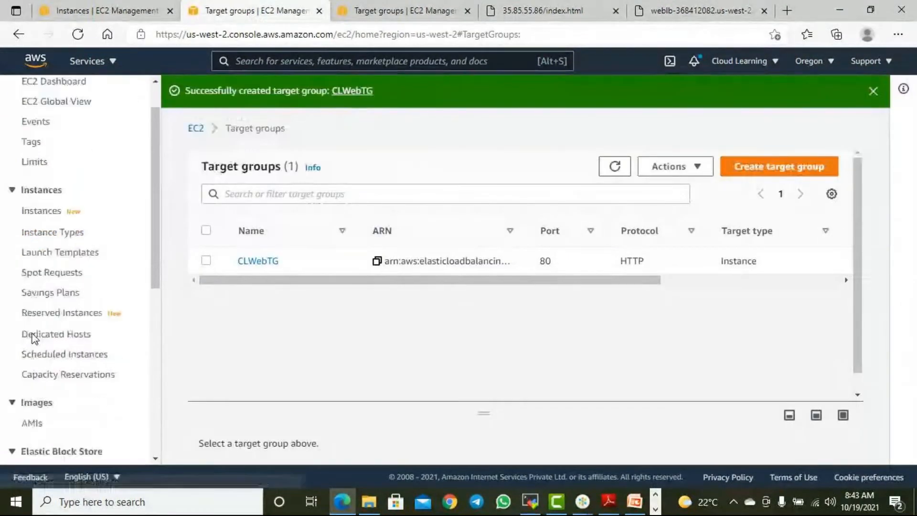
{"action": "left_click", "coordinate": [78, 340]}
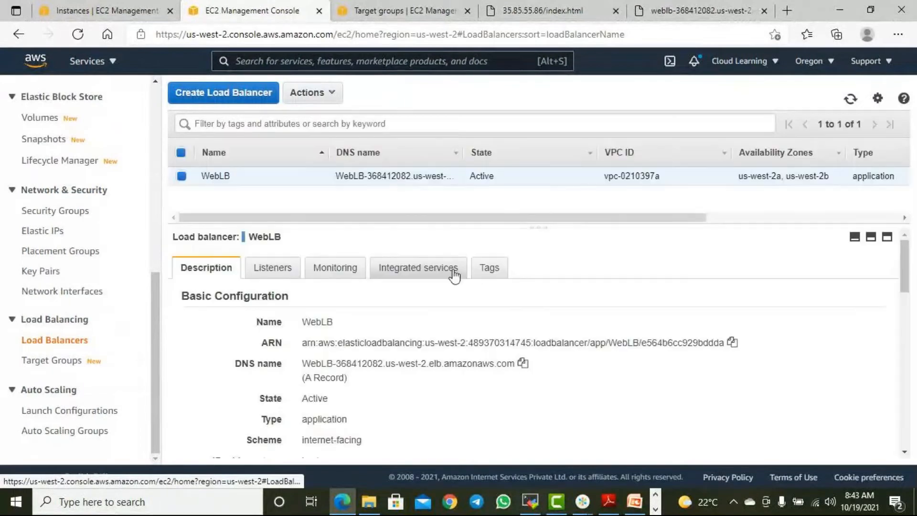
Step: Examine WebLB's CloudWatch monitoring graphs, including target response time, requests and HTTP errors
{"action": "left_click", "coordinate": [321, 268]}
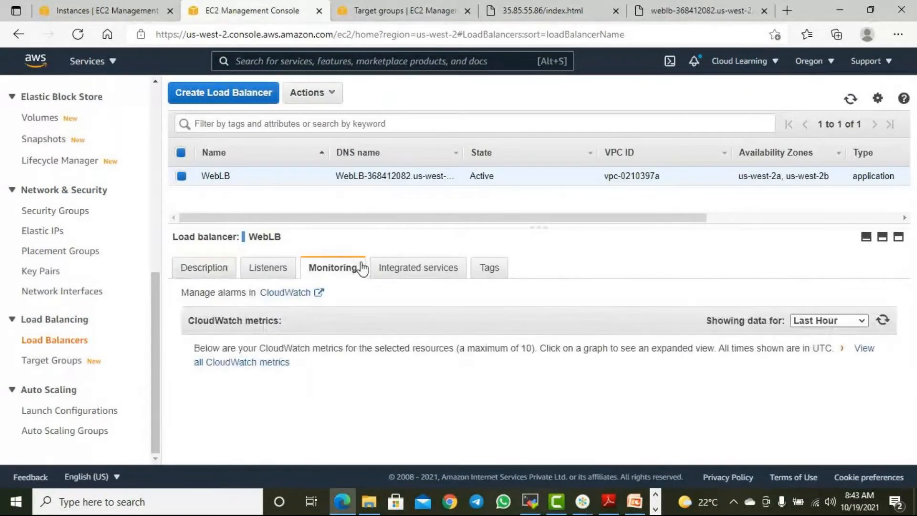
{"action": "scroll", "coordinate": [509, 301], "scroll_direction": "down", "scroll_amount": 1}
{"action": "scroll", "coordinate": [509, 302], "scroll_direction": "down", "scroll_amount": 2}
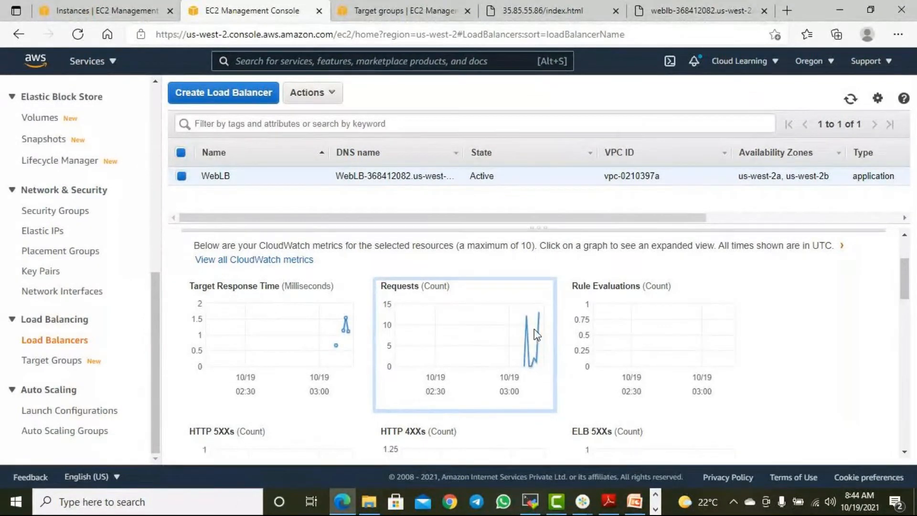
{"action": "scroll", "coordinate": [533, 332], "scroll_direction": "down", "scroll_amount": 2}
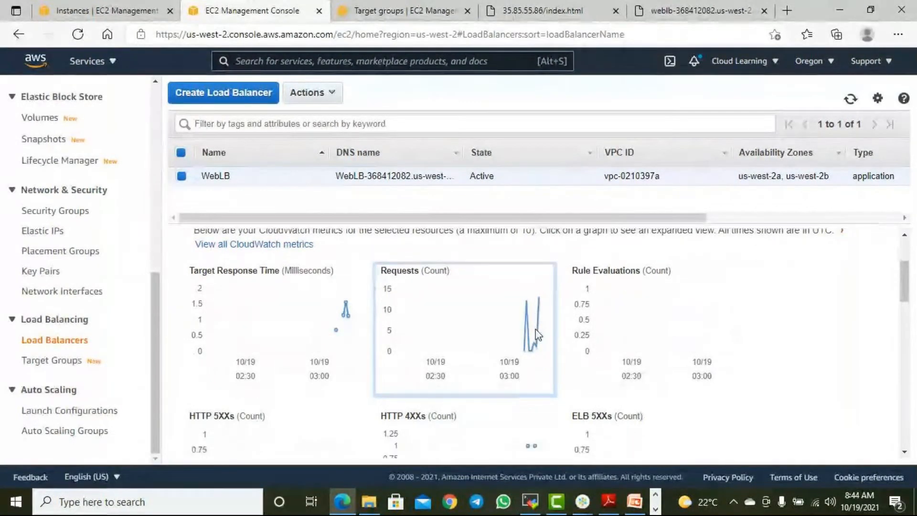
{"action": "scroll", "coordinate": [536, 334], "scroll_direction": "up", "scroll_amount": 1}
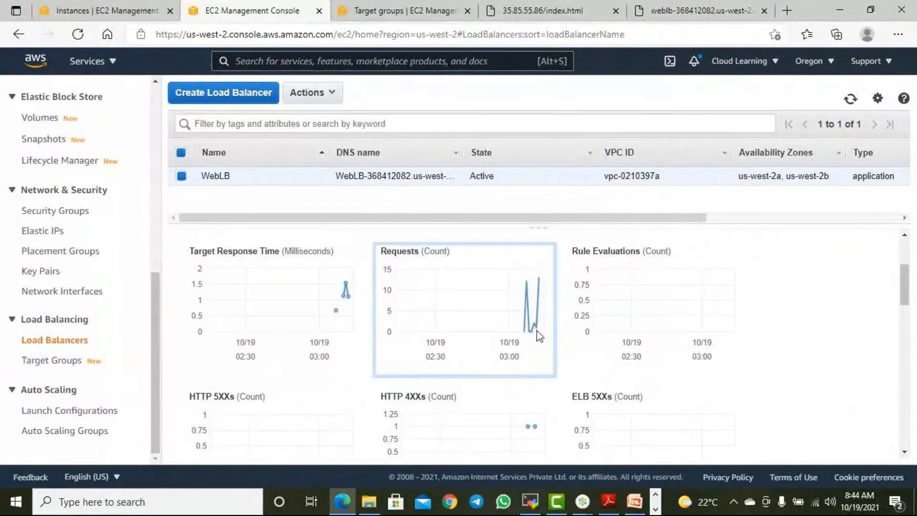
{"action": "scroll", "coordinate": [535, 329], "scroll_direction": "up", "scroll_amount": 2}
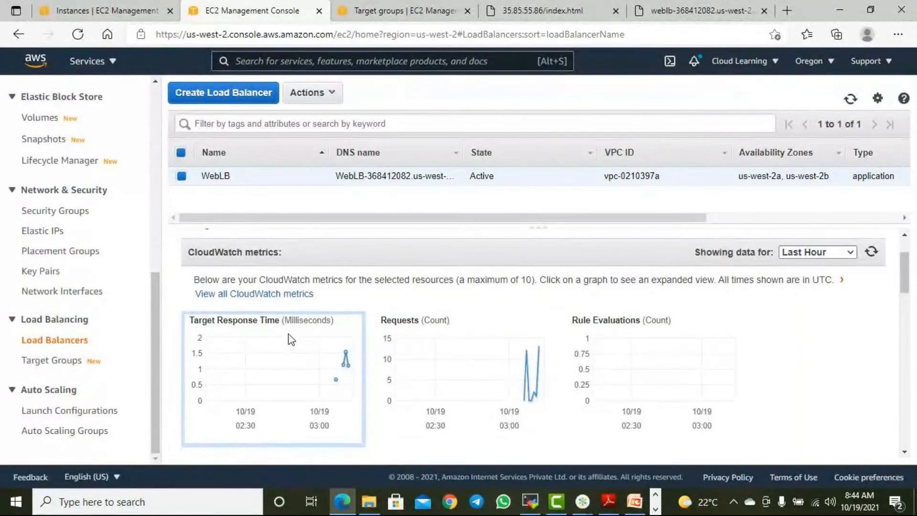
{"action": "scroll", "coordinate": [508, 333], "scroll_direction": "down", "scroll_amount": 3}
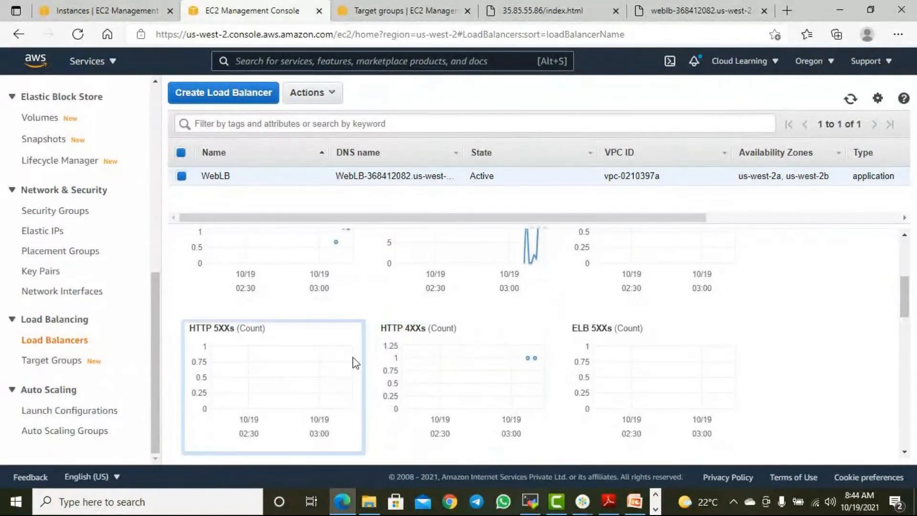
{"action": "scroll", "coordinate": [663, 348], "scroll_direction": "up", "scroll_amount": 3}
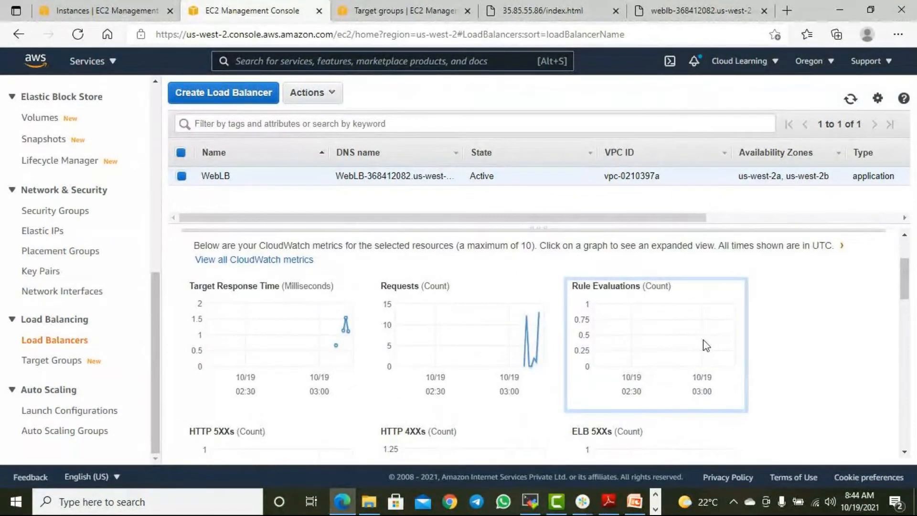
{"action": "scroll", "coordinate": [521, 296], "scroll_direction": "up", "scroll_amount": 3}
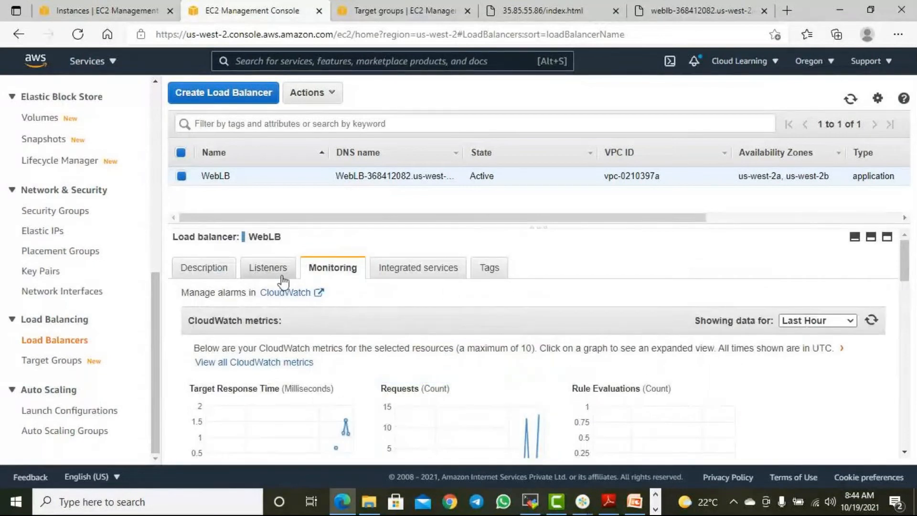
Step: Select target group CLWebTG, enlarge its details pane and examine its monitoring graphs for host health, requests and HTTP errors
{"action": "left_click", "coordinate": [76, 363]}
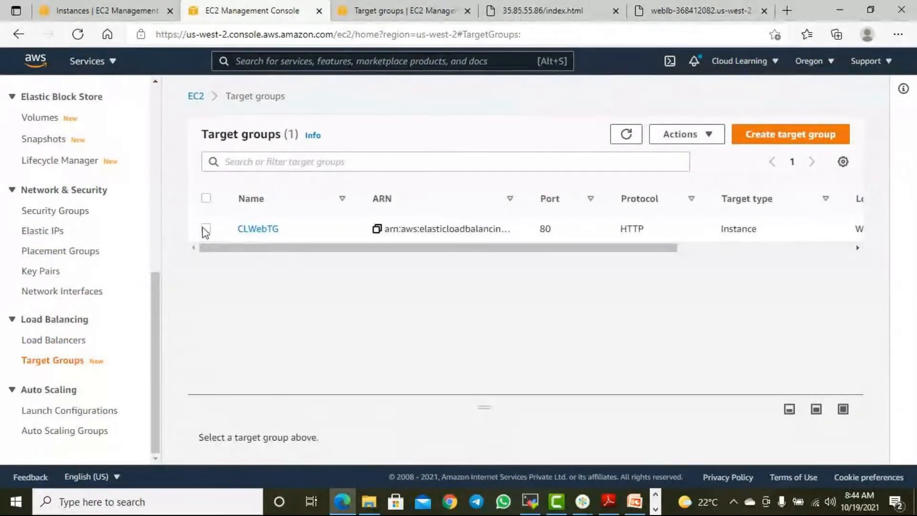
{"action": "left_click", "coordinate": [206, 229]}
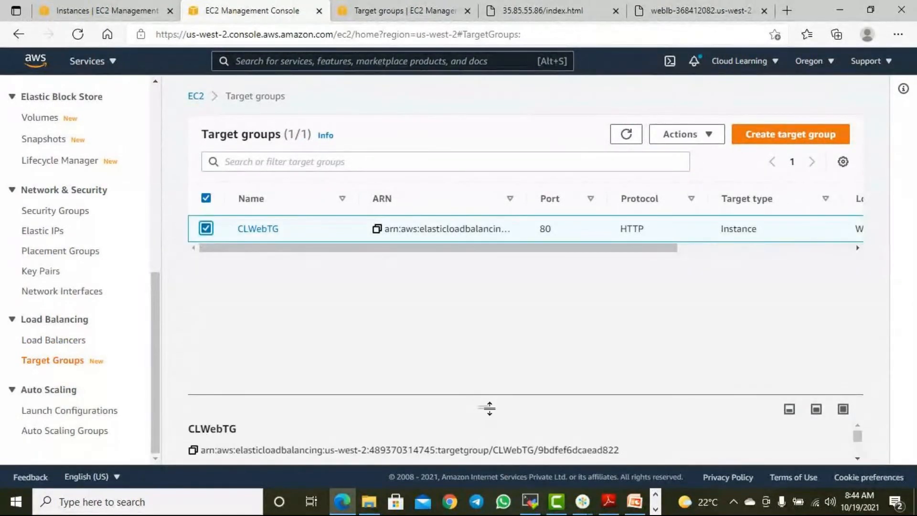
{"action": "left_click_drag", "start_coordinate": [484, 408], "coordinate": [483, 276]}
{"action": "left_click", "coordinate": [352, 352]}
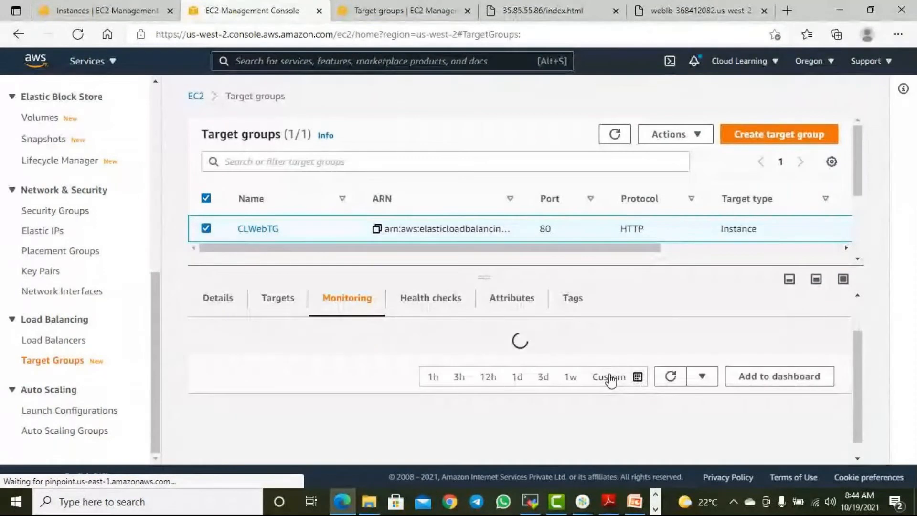
{"action": "scroll", "coordinate": [631, 402], "scroll_direction": "down", "scroll_amount": 1}
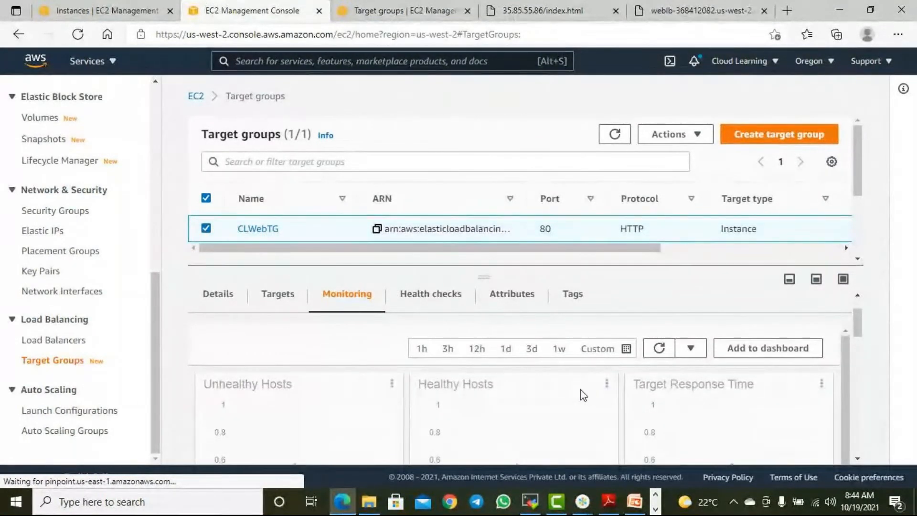
{"action": "scroll", "coordinate": [582, 403], "scroll_direction": "down", "scroll_amount": 1}
{"action": "scroll", "coordinate": [587, 405], "scroll_direction": "down", "scroll_amount": 2}
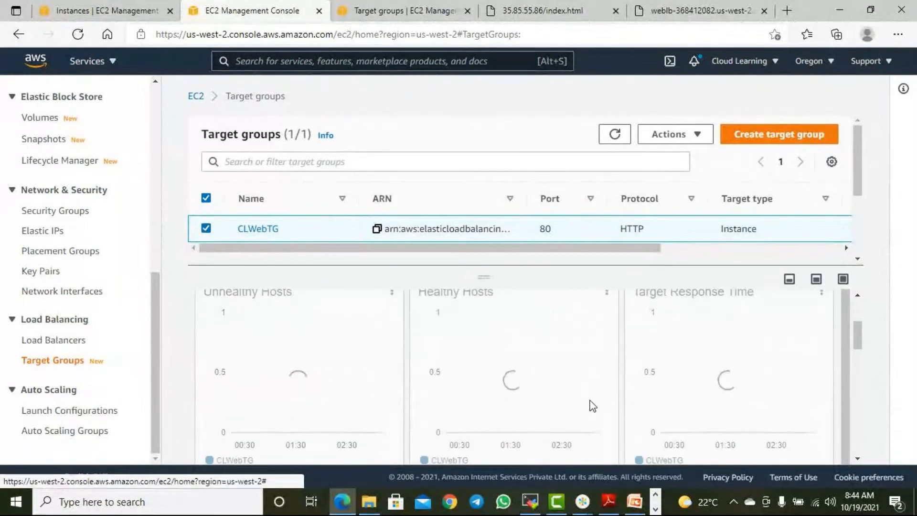
{"action": "scroll", "coordinate": [592, 404], "scroll_direction": "down", "scroll_amount": 2}
{"action": "scroll", "coordinate": [595, 404], "scroll_direction": "down", "scroll_amount": 3}
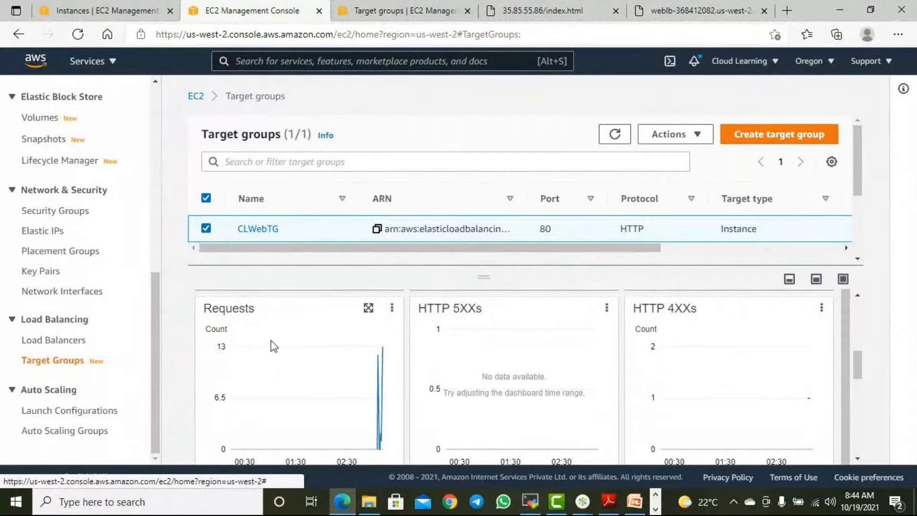
{"action": "scroll", "coordinate": [352, 426], "scroll_direction": "down", "scroll_amount": 1}
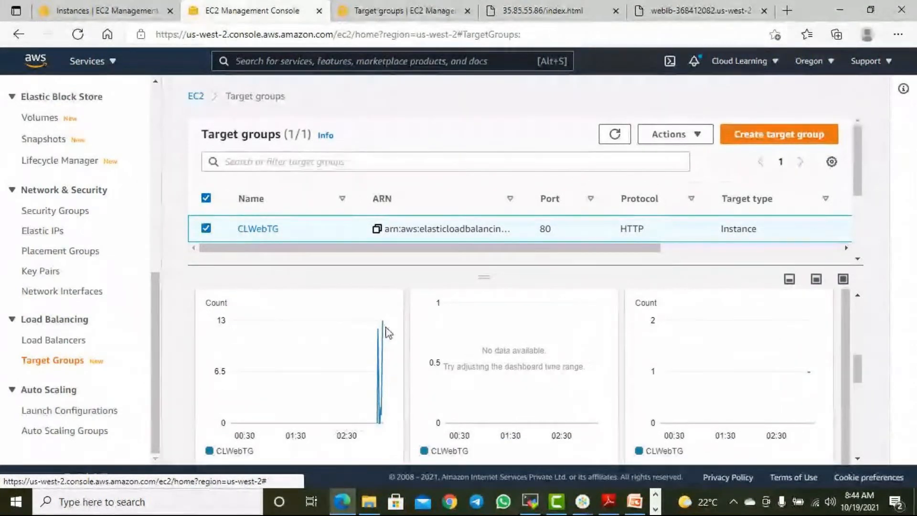
{"action": "scroll", "coordinate": [375, 330], "scroll_direction": "up", "scroll_amount": 1}
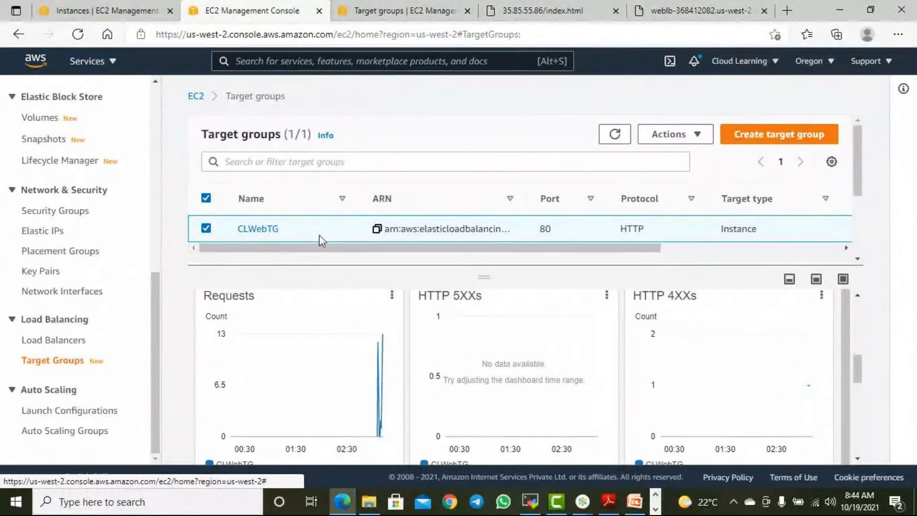
Step: Examine CLWebTG's monitoring graphs for host health, target response time, requests, HTTP 5XXs and HTTP 4XXs again
{"action": "scroll", "coordinate": [373, 311], "scroll_direction": "up", "scroll_amount": 3}
{"action": "scroll", "coordinate": [372, 314], "scroll_direction": "down", "scroll_amount": 1}
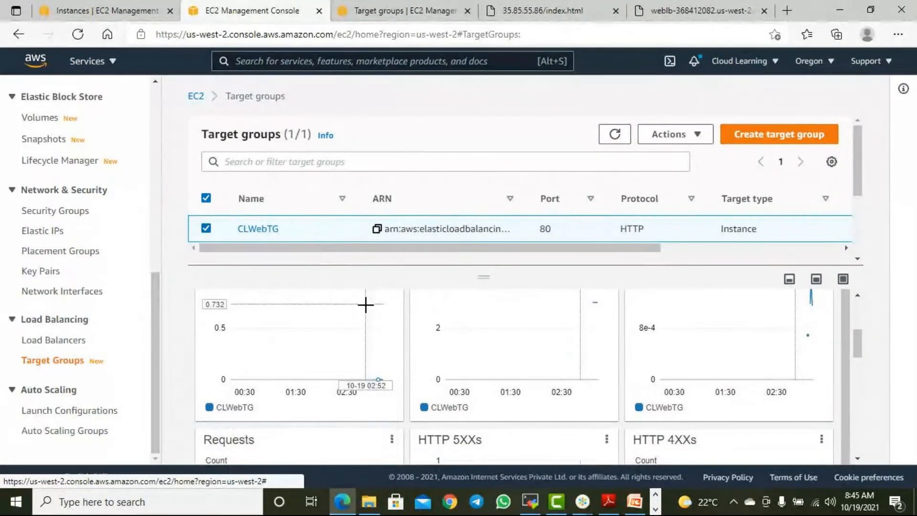
{"action": "scroll", "coordinate": [368, 316], "scroll_direction": "down", "scroll_amount": 2}
{"action": "scroll", "coordinate": [364, 324], "scroll_direction": "down", "scroll_amount": 2}
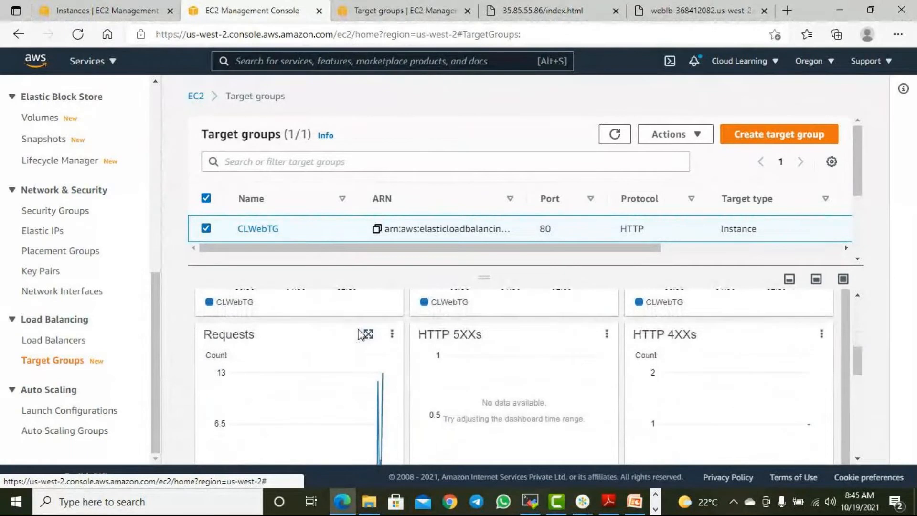
{"action": "scroll", "coordinate": [363, 337], "scroll_direction": "down", "scroll_amount": 3}
{"action": "scroll", "coordinate": [359, 341], "scroll_direction": "down", "scroll_amount": 3}
{"action": "scroll", "coordinate": [354, 352], "scroll_direction": "up", "scroll_amount": 2}
{"action": "scroll", "coordinate": [353, 353], "scroll_direction": "up", "scroll_amount": 1}
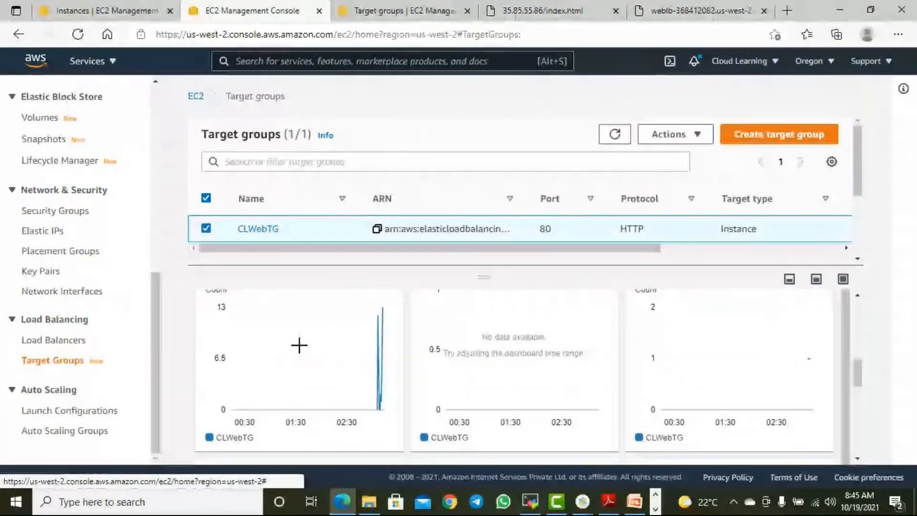
{"action": "scroll", "coordinate": [301, 346], "scroll_direction": "up", "scroll_amount": 1}
{"action": "scroll", "coordinate": [310, 351], "scroll_direction": "up", "scroll_amount": 1}
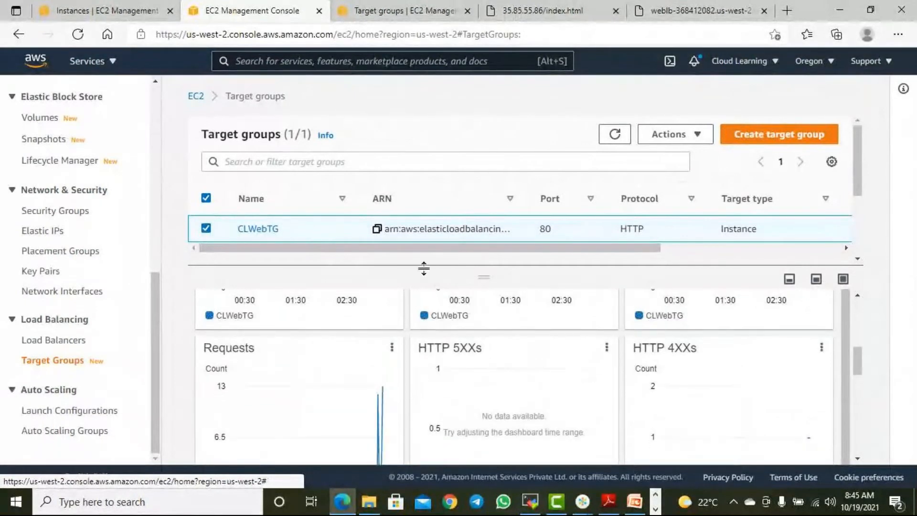
{"action": "scroll", "coordinate": [470, 359], "scroll_direction": "up", "scroll_amount": 2}
{"action": "scroll", "coordinate": [459, 361], "scroll_direction": "up", "scroll_amount": 5}
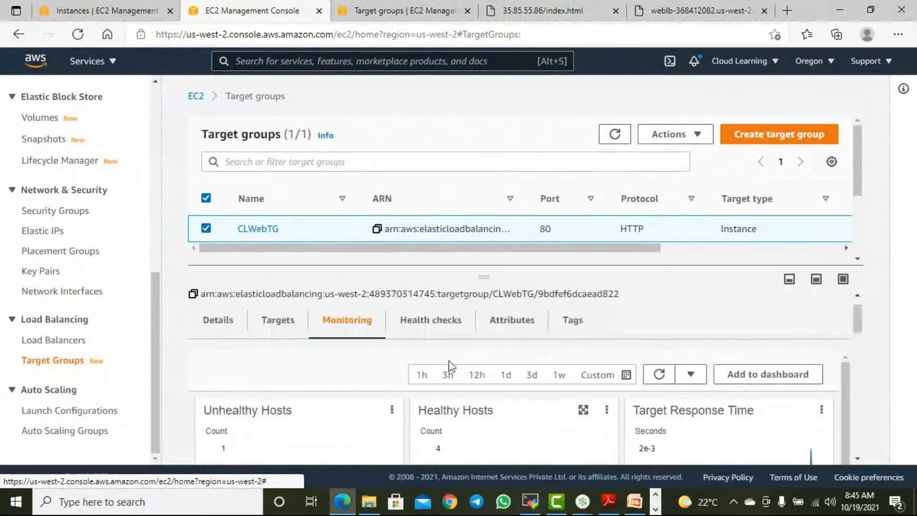
Step: Review the registered targets of CLWebTG and select Web Server 1
{"action": "scroll", "coordinate": [446, 363], "scroll_direction": "down", "scroll_amount": 1}
{"action": "scroll", "coordinate": [287, 353], "scroll_direction": "up", "scroll_amount": 1}
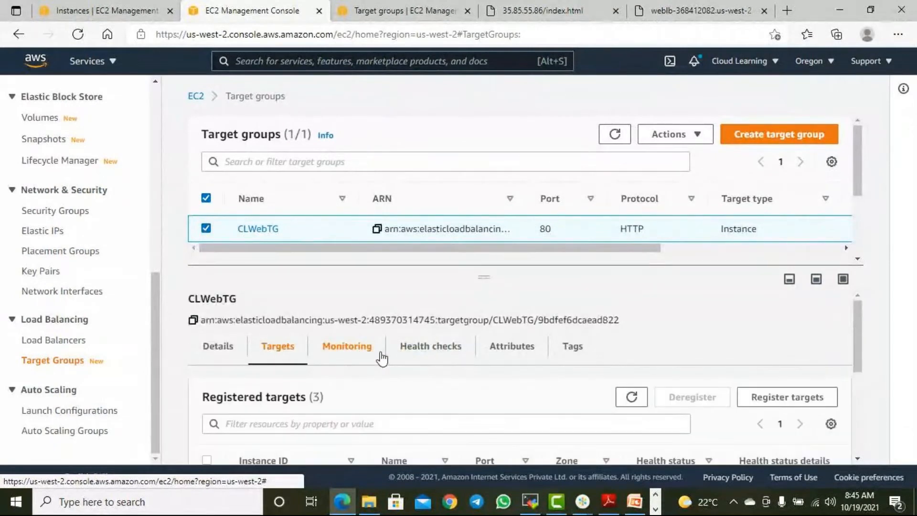
{"action": "scroll", "coordinate": [384, 359], "scroll_direction": "down", "scroll_amount": 3}
{"action": "scroll", "coordinate": [392, 363], "scroll_direction": "up", "scroll_amount": 2}
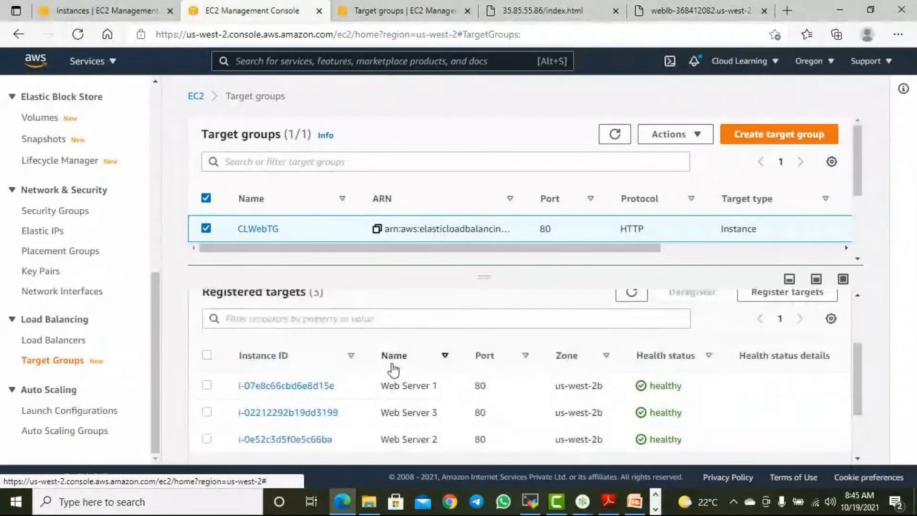
{"action": "scroll", "coordinate": [201, 320], "scroll_direction": "down", "scroll_amount": 2}
{"action": "left_click", "coordinate": [207, 307]}
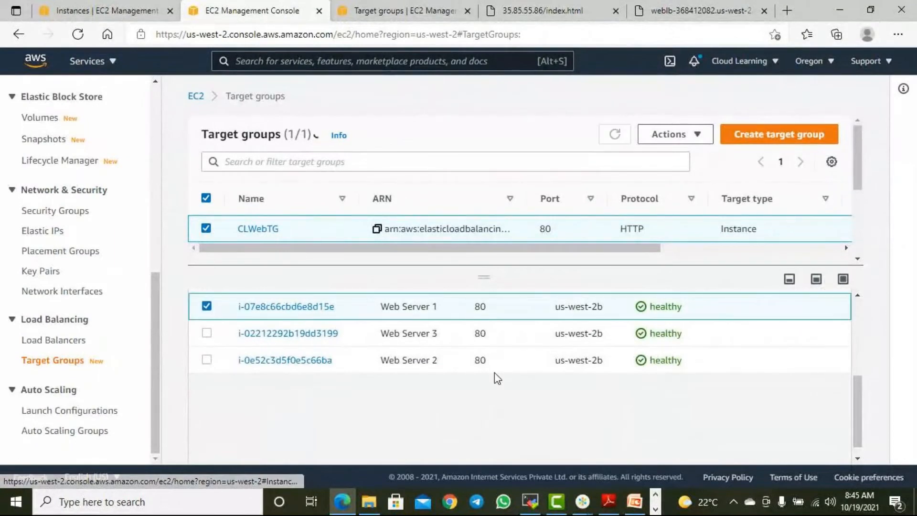
Step: Reopen CLWebTG's monitoring metrics and examine all graphs through to target connection errors, HTTP 3XXs, HTTP 2XXs and request count
{"action": "scroll", "coordinate": [494, 372], "scroll_direction": "up", "scroll_amount": 2}
{"action": "scroll", "coordinate": [485, 375], "scroll_direction": "up", "scroll_amount": 1}
{"action": "left_click", "coordinate": [342, 327]}
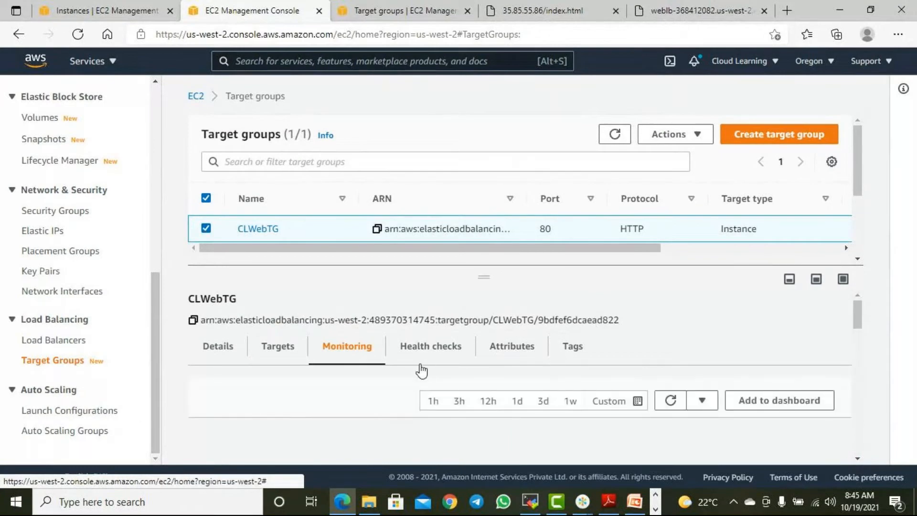
{"action": "scroll", "coordinate": [421, 371], "scroll_direction": "down", "scroll_amount": 3}
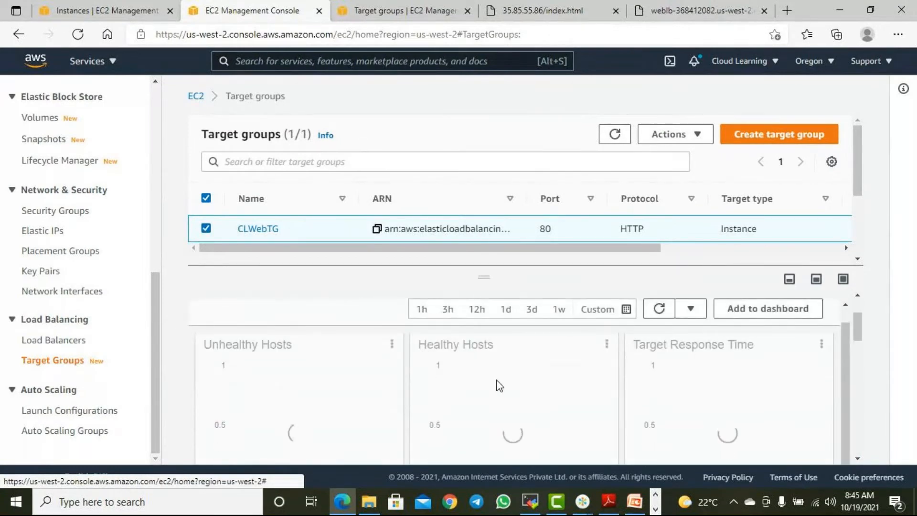
{"action": "scroll", "coordinate": [497, 385], "scroll_direction": "down", "scroll_amount": 4}
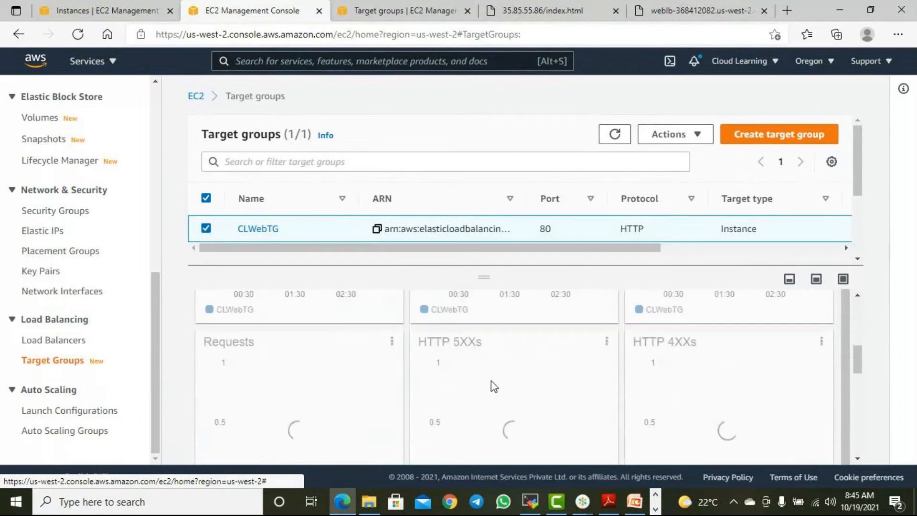
{"action": "scroll", "coordinate": [491, 387], "scroll_direction": "down", "scroll_amount": 3}
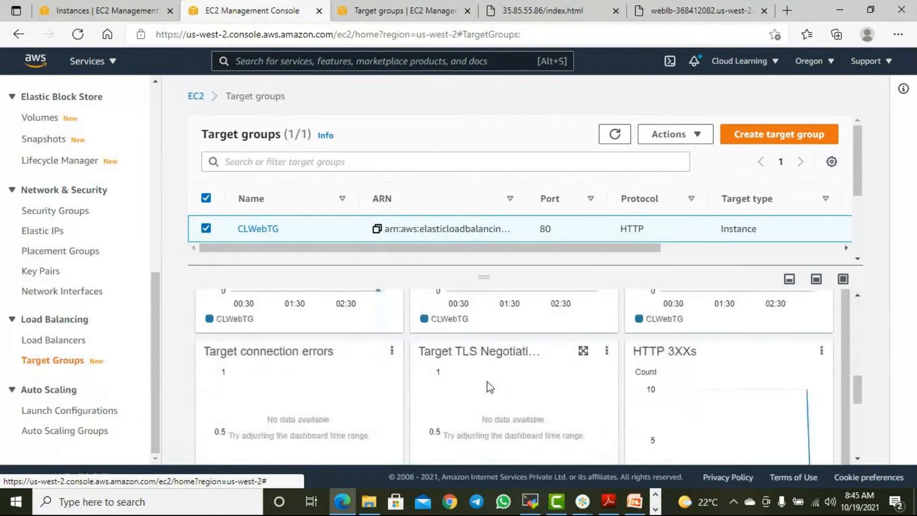
{"action": "scroll", "coordinate": [490, 386], "scroll_direction": "down", "scroll_amount": 3}
{"action": "scroll", "coordinate": [488, 379], "scroll_direction": "down", "scroll_amount": 1}
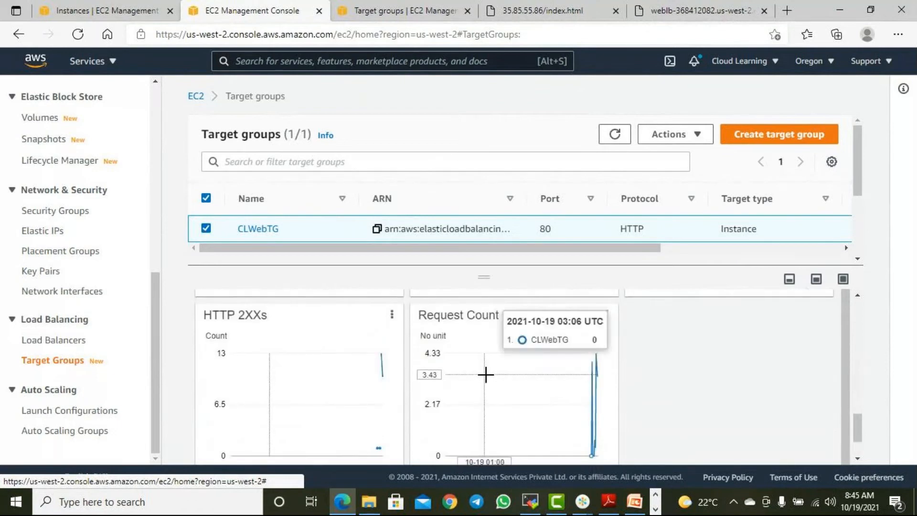
{"action": "scroll", "coordinate": [485, 375], "scroll_direction": "down", "scroll_amount": 2}
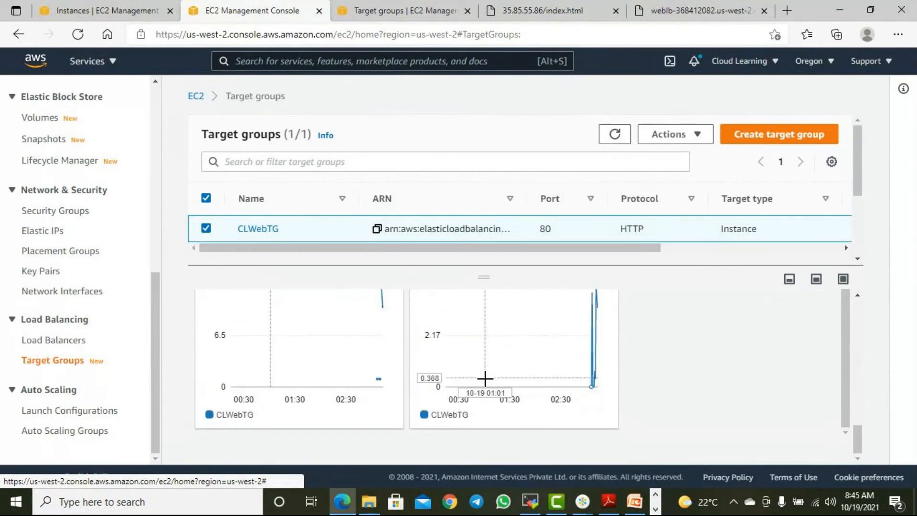
{"action": "scroll", "coordinate": [485, 379], "scroll_direction": "up", "scroll_amount": 1}
{"action": "scroll", "coordinate": [485, 379], "scroll_direction": "up", "scroll_amount": 1}
{"action": "scroll", "coordinate": [485, 379], "scroll_direction": "up", "scroll_amount": 10}
{"action": "scroll", "coordinate": [415, 371], "scroll_direction": "up", "scroll_amount": 5}
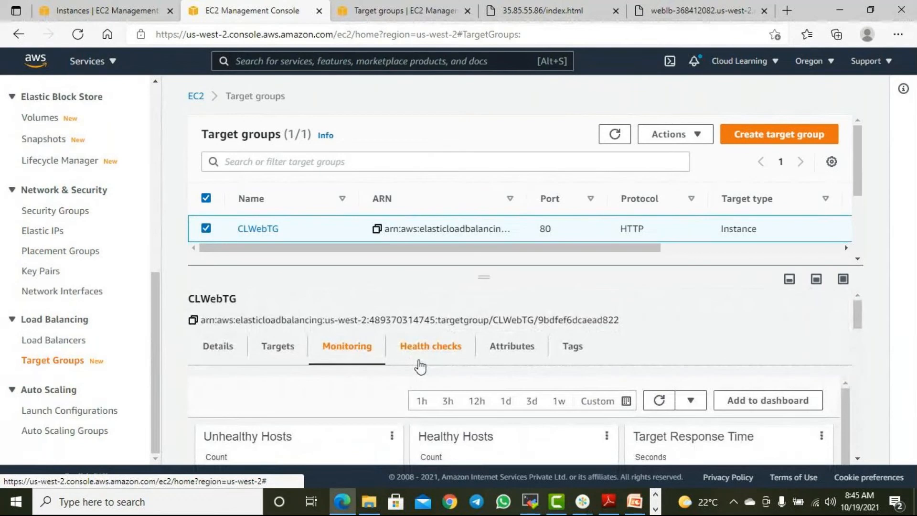
Step: Inspect CLWebTG's host health graphs and its Requests graph once more
{"action": "scroll", "coordinate": [389, 344], "scroll_direction": "down", "scroll_amount": 1}
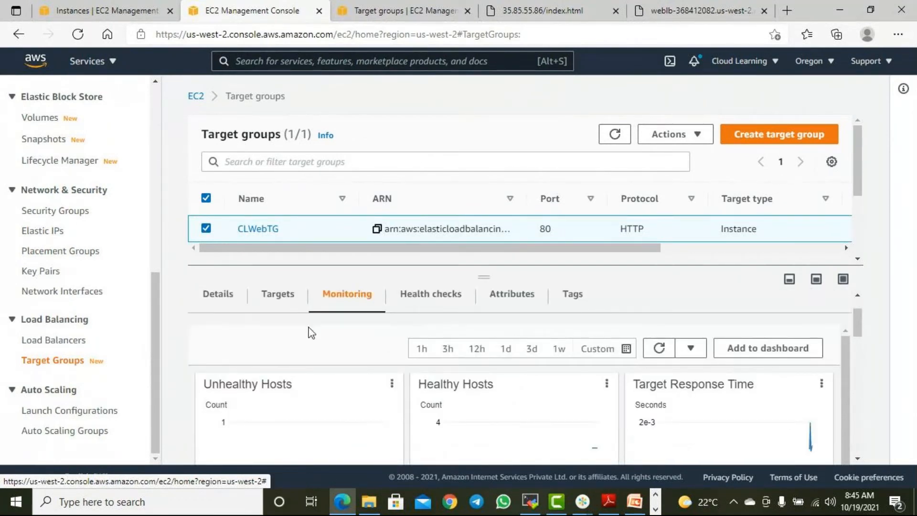
{"action": "scroll", "coordinate": [320, 334], "scroll_direction": "down", "scroll_amount": 1}
{"action": "scroll", "coordinate": [328, 337], "scroll_direction": "down", "scroll_amount": 3}
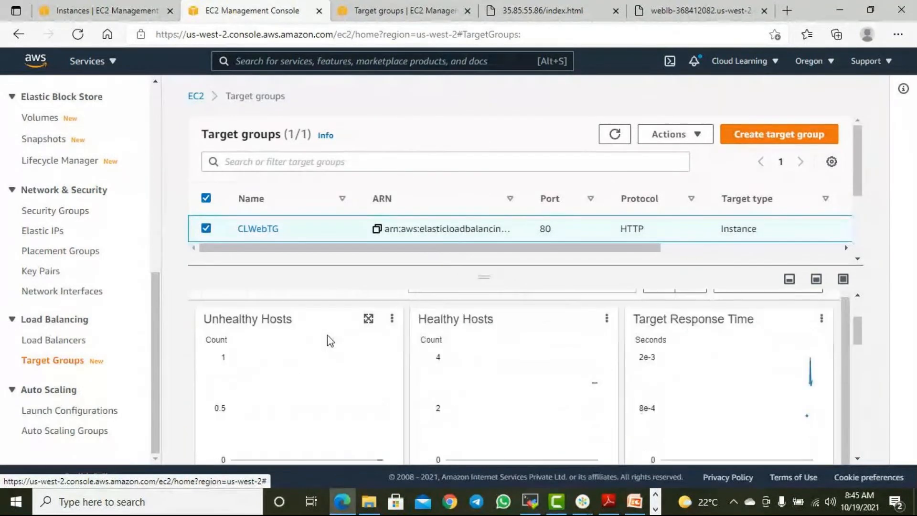
{"action": "scroll", "coordinate": [327, 337], "scroll_direction": "down", "scroll_amount": 3}
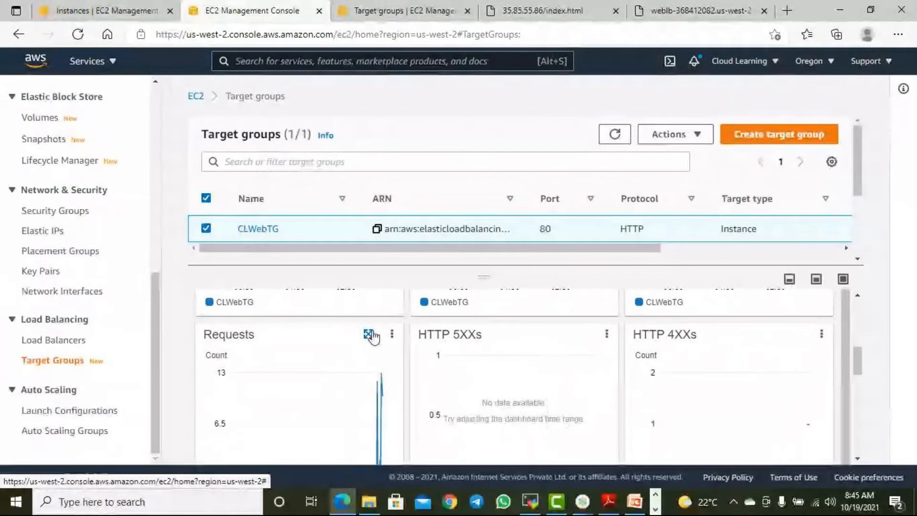
{"action": "scroll", "coordinate": [352, 378], "scroll_direction": "down", "scroll_amount": 1}
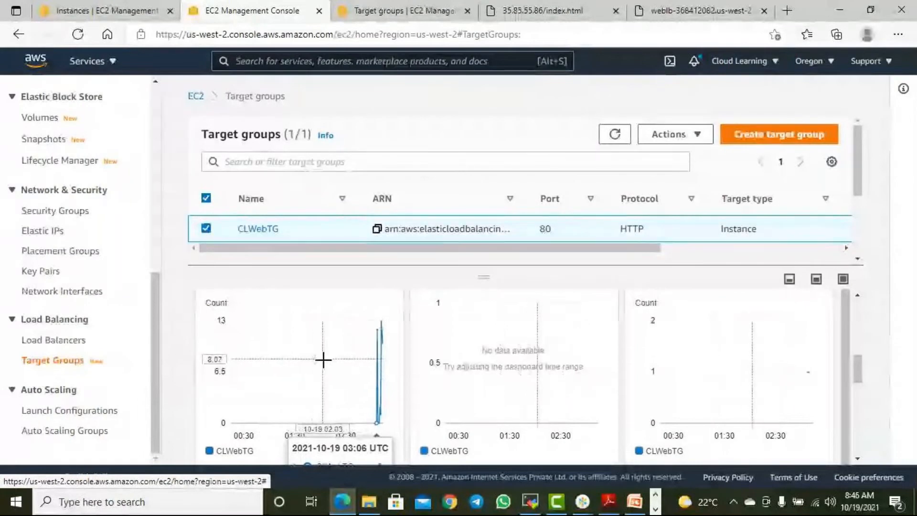
{"action": "scroll", "coordinate": [322, 361], "scroll_direction": "down", "scroll_amount": 1}
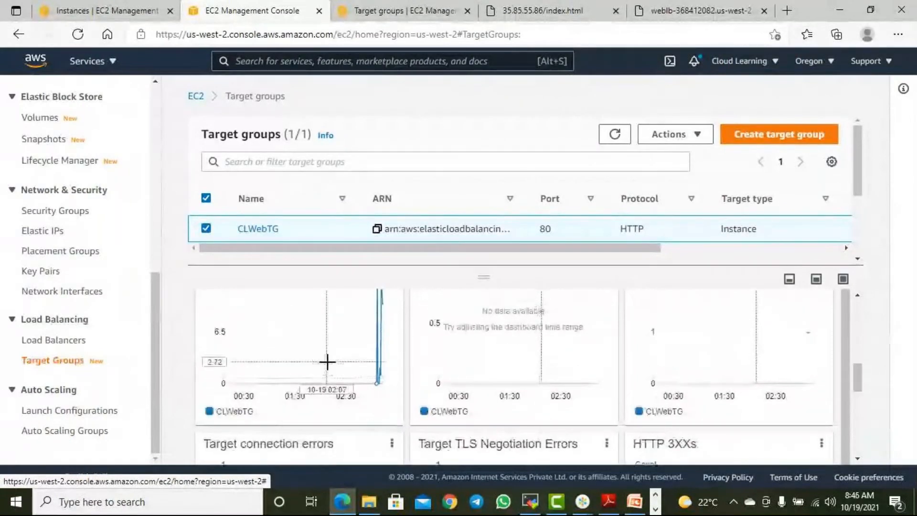
{"action": "scroll", "coordinate": [325, 363], "scroll_direction": "up", "scroll_amount": 2}
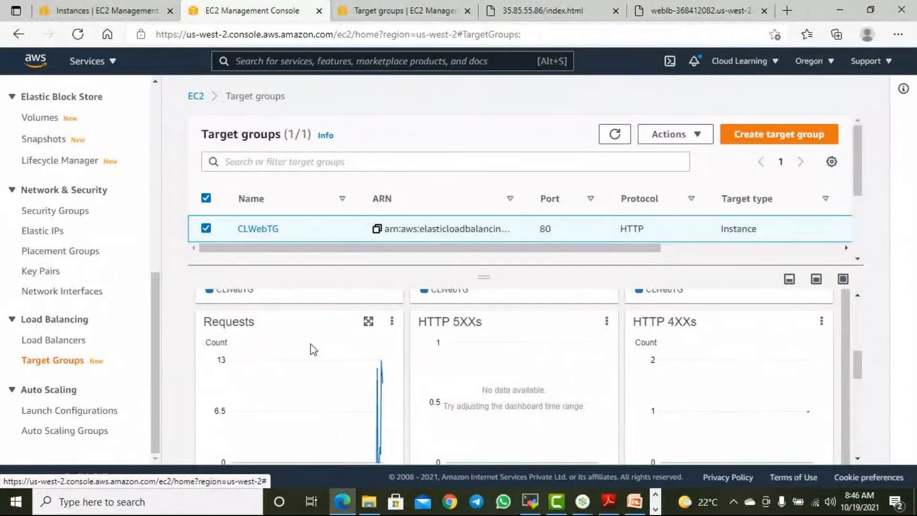
{"action": "scroll", "coordinate": [317, 352], "scroll_direction": "up", "scroll_amount": 2}
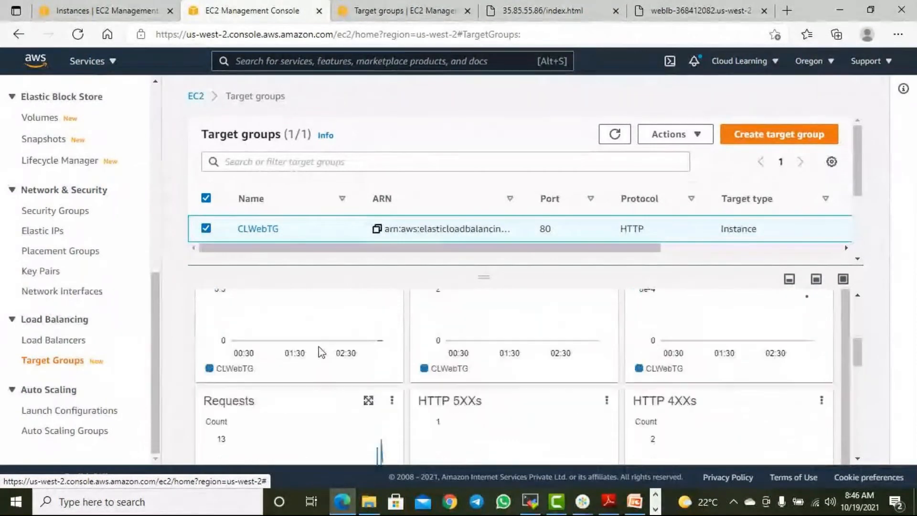
{"action": "scroll", "coordinate": [324, 352], "scroll_direction": "up", "scroll_amount": 5}
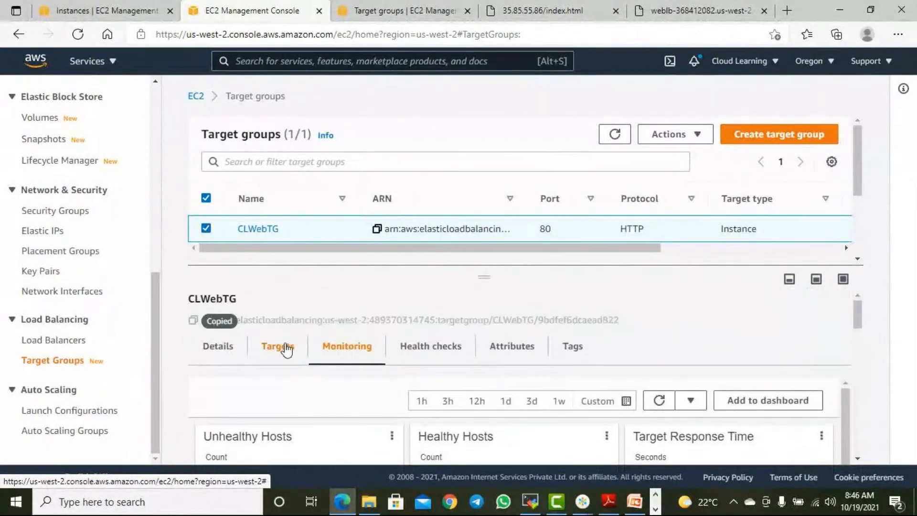
Step: Check the health status of CLWebTG's registered web servers
{"action": "left_click", "coordinate": [287, 351]}
{"action": "scroll", "coordinate": [342, 364], "scroll_direction": "down", "scroll_amount": 3}
{"action": "left_click", "coordinate": [352, 378]}
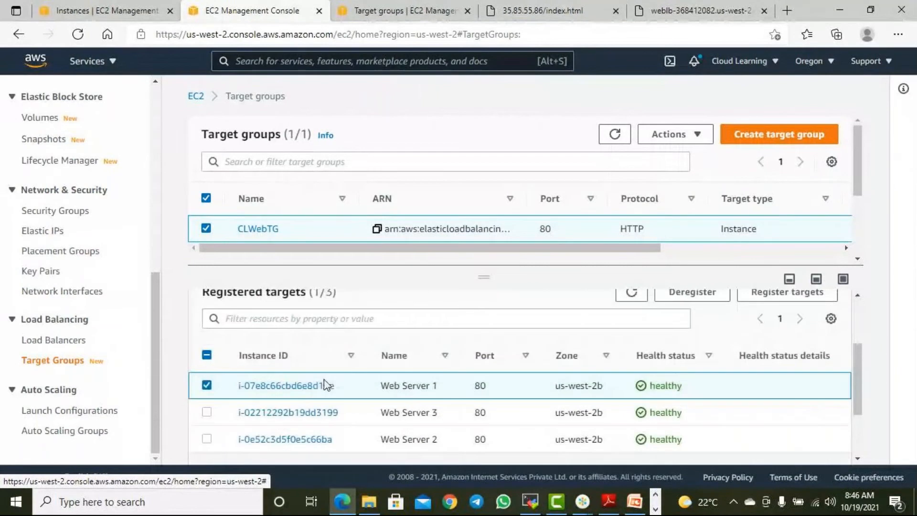
{"action": "scroll", "coordinate": [324, 385], "scroll_direction": "up", "scroll_amount": 2}
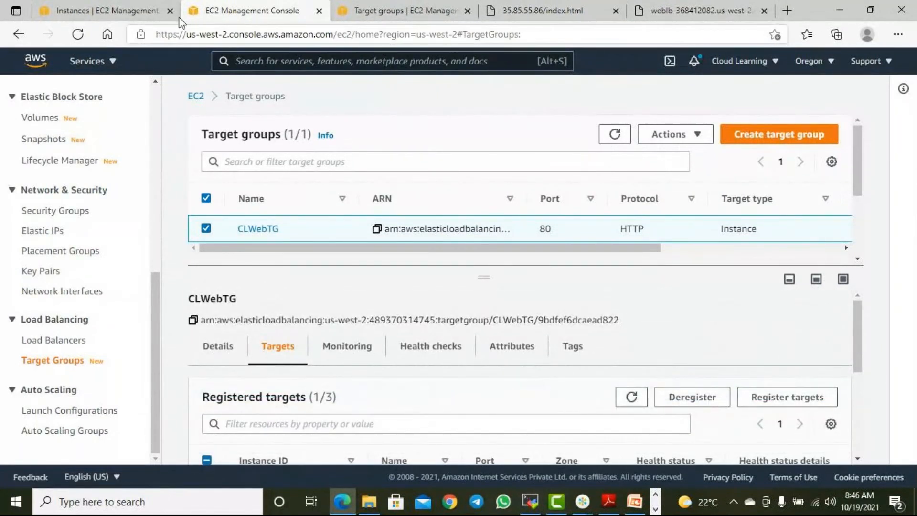
Step: Open the Load Balancers page and review WebLB's response time and request metrics
{"action": "left_click", "coordinate": [67, 340]}
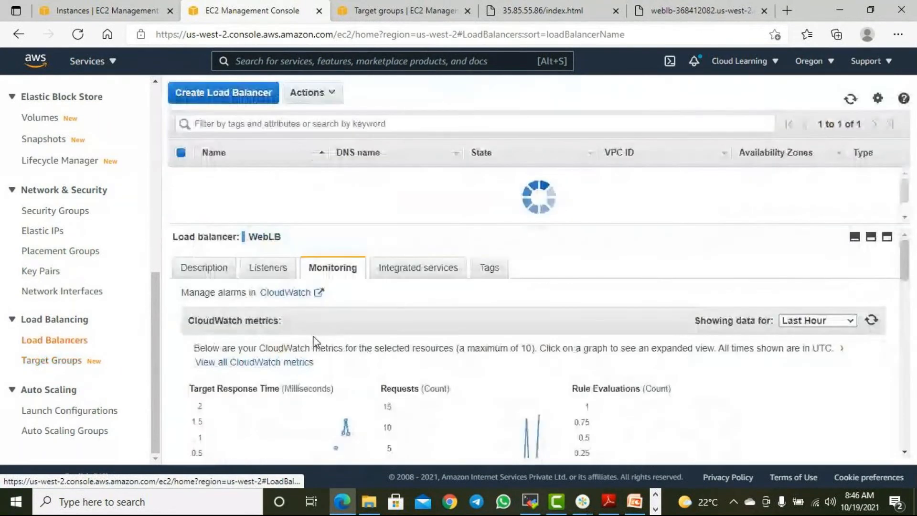
{"action": "scroll", "coordinate": [478, 365], "scroll_direction": "down", "scroll_amount": 3}
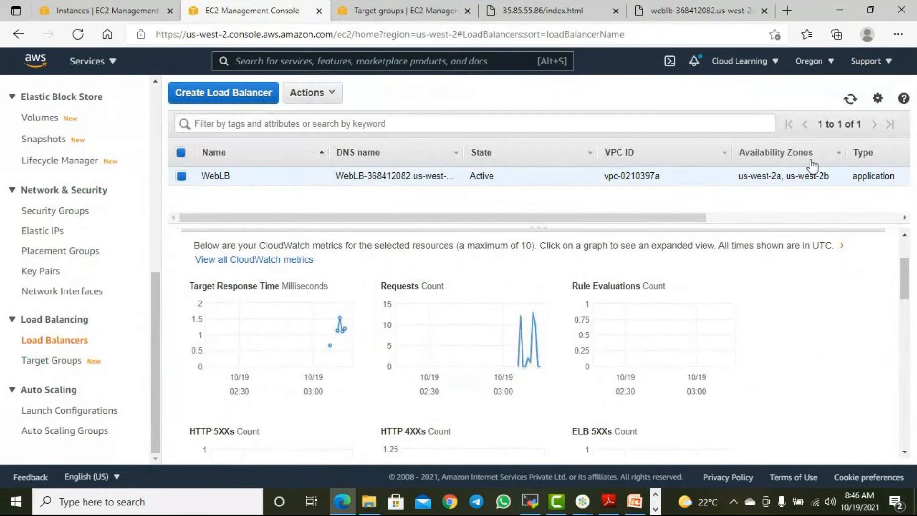
{"action": "scroll", "coordinate": [603, 277], "scroll_direction": "up", "scroll_amount": 3}
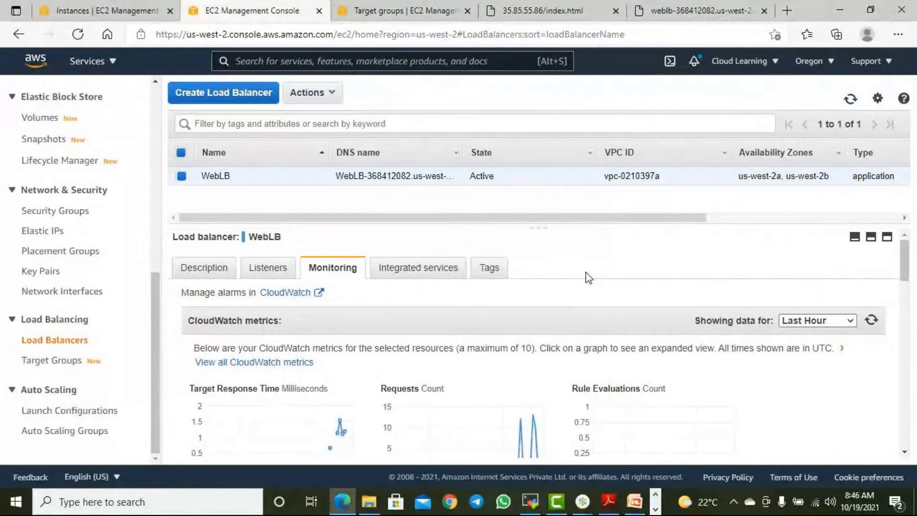
Step: Close the 35.85.55.86/index.html page and switch to the WebLB web page
{"action": "left_click", "coordinate": [415, 14]}
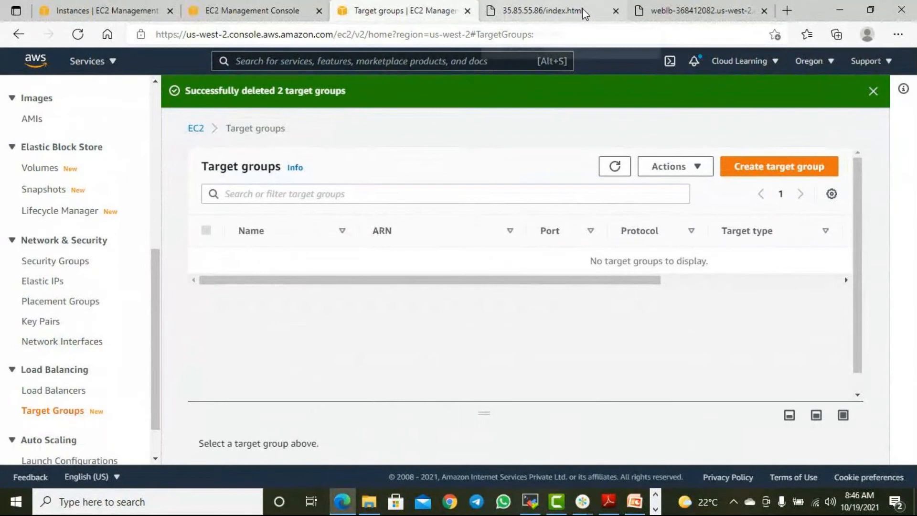
{"action": "left_click", "coordinate": [615, 11]}
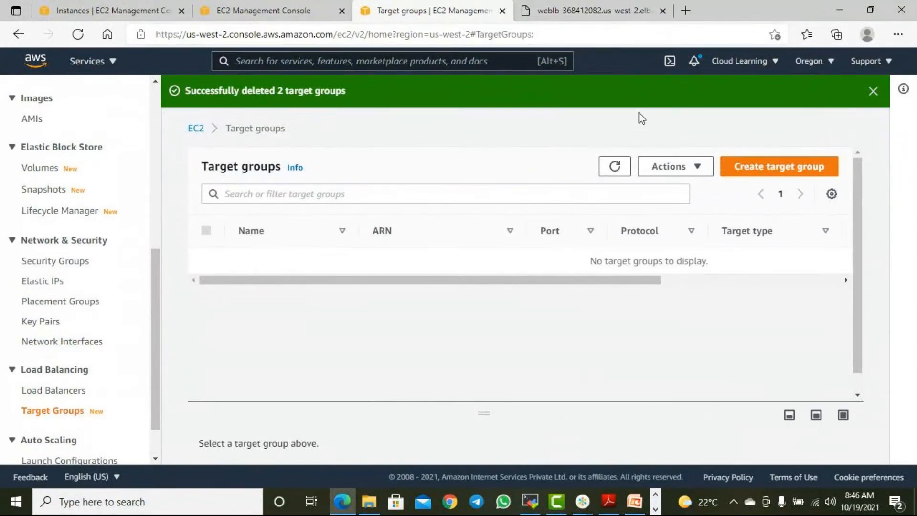
{"action": "key", "text": "ctrl+Tab"}
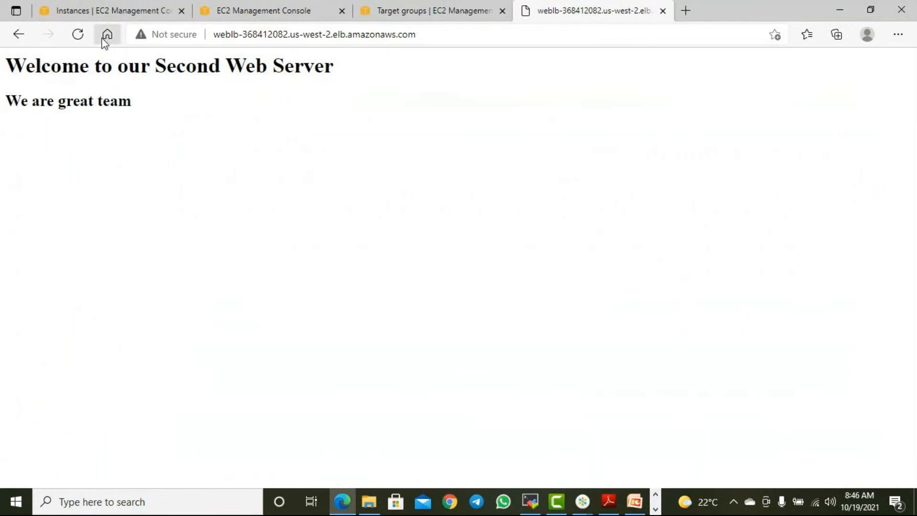
Step: Examine WebLB's DNS name in the web page's address
{"action": "left_click_drag", "start_coordinate": [225, 35], "coordinate": [443, 40]}
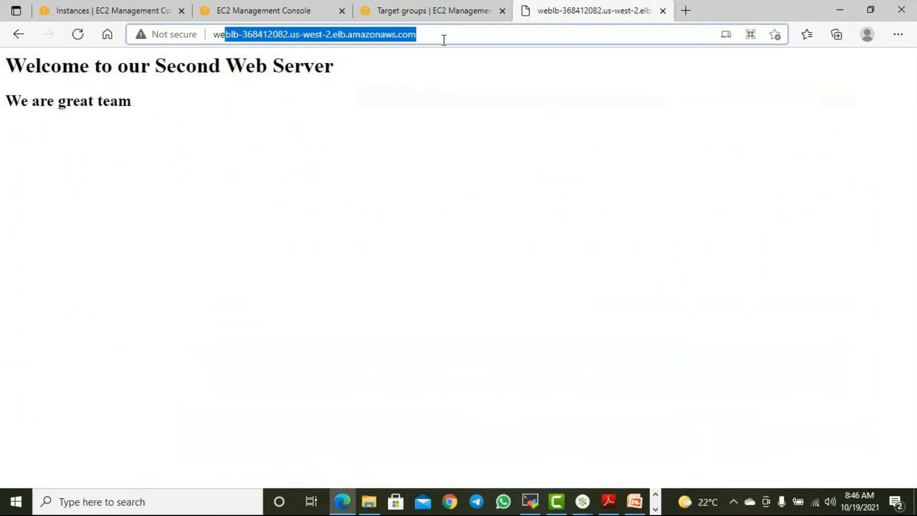
{"action": "left_click", "coordinate": [442, 36]}
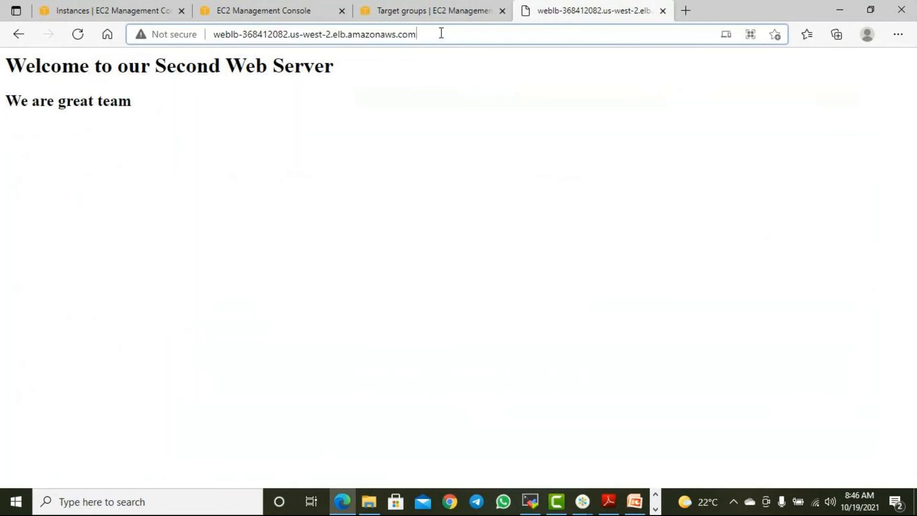
{"action": "left_click_drag", "start_coordinate": [427, 33], "coordinate": [219, 37]}
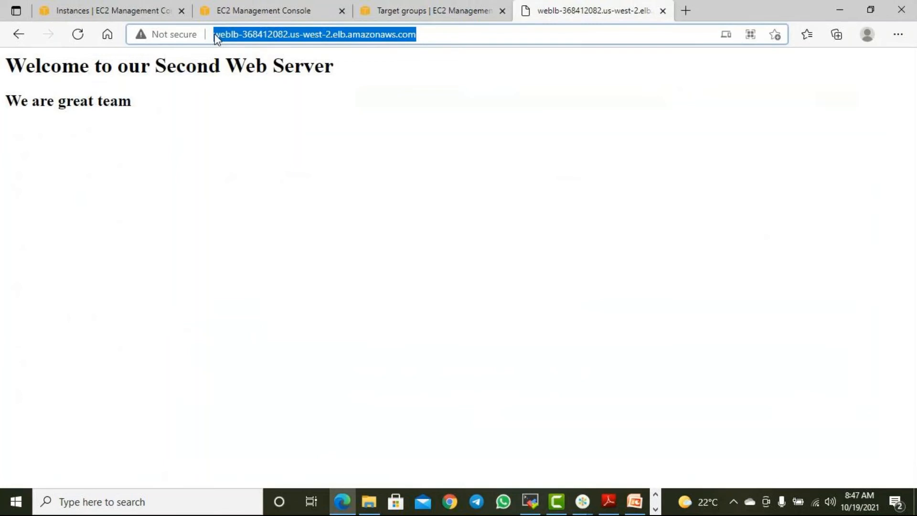
{"action": "left_click", "coordinate": [253, 34]}
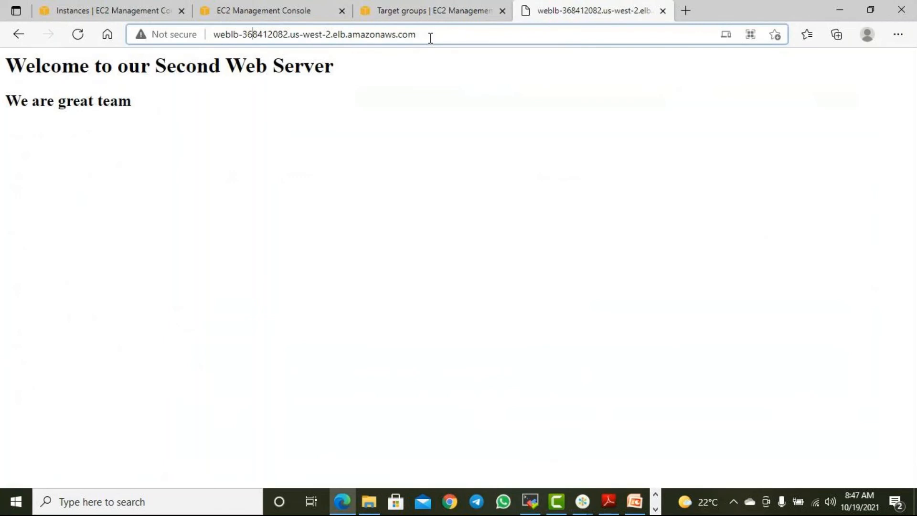
Step: Return to the Load Balancers page and review WebLB's basic configuration, including its DNS name, state, type and availability zones
{"action": "left_click", "coordinate": [278, 9]}
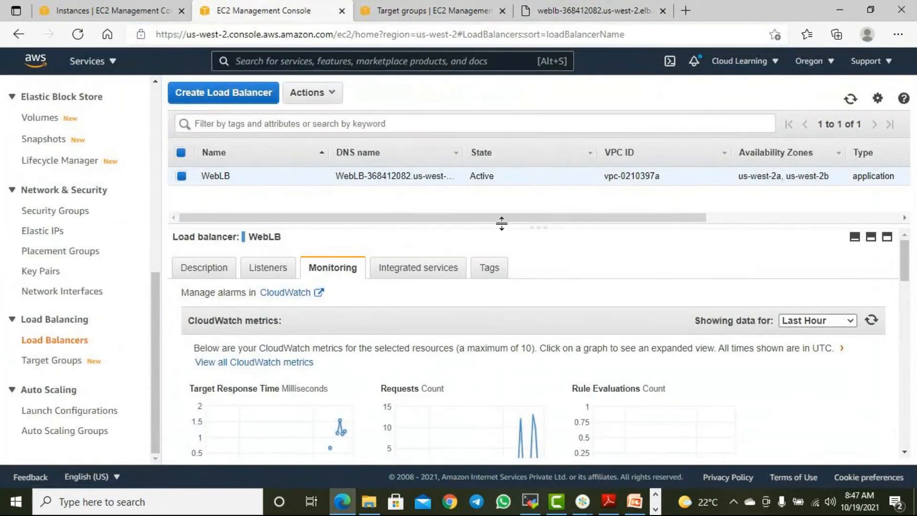
{"action": "left_click", "coordinate": [204, 267]}
{"action": "scroll", "coordinate": [563, 306], "scroll_direction": "down", "scroll_amount": 2}
{"action": "scroll", "coordinate": [568, 312], "scroll_direction": "up", "scroll_amount": 3}
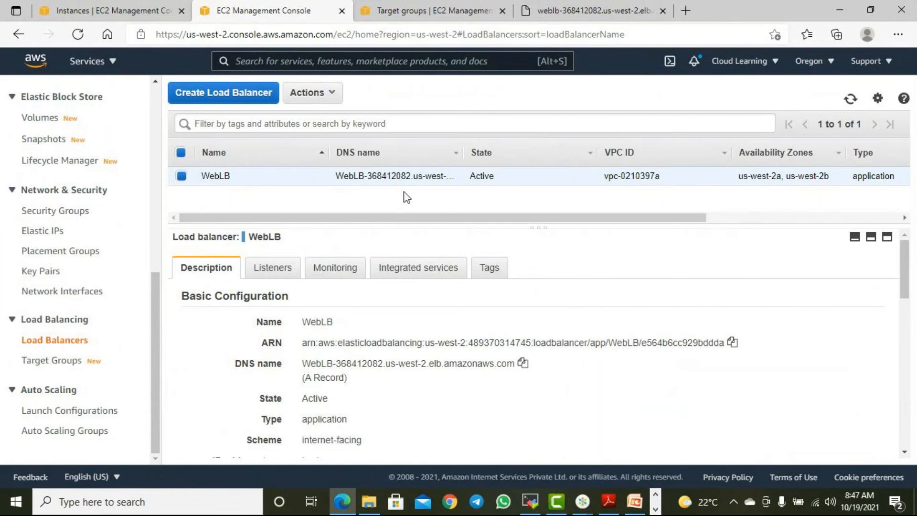
{"action": "left_click_drag", "start_coordinate": [604, 218], "coordinate": [686, 221]}
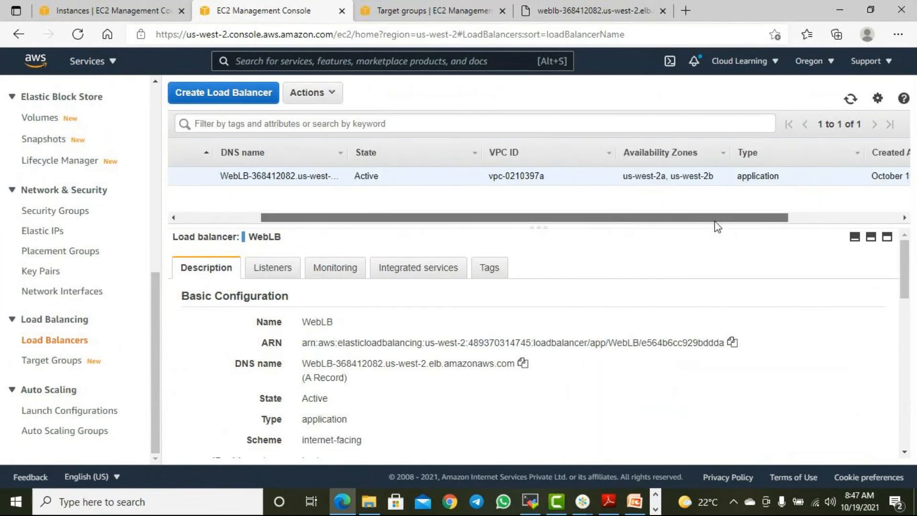
{"action": "left_click_drag", "start_coordinate": [317, 220], "coordinate": [203, 220]}
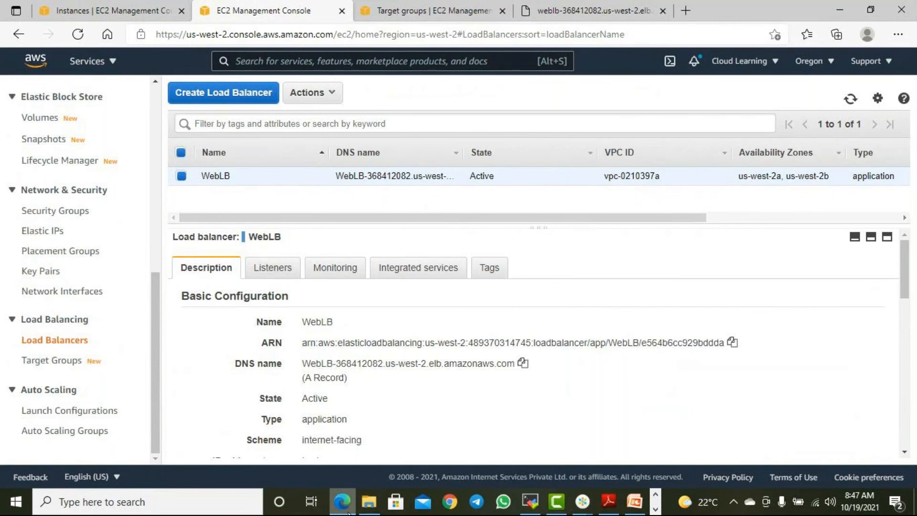
Step: Bring up the open GoTo windows to switch to the meeting
{"action": "mouse_move", "coordinate": [342, 501]}
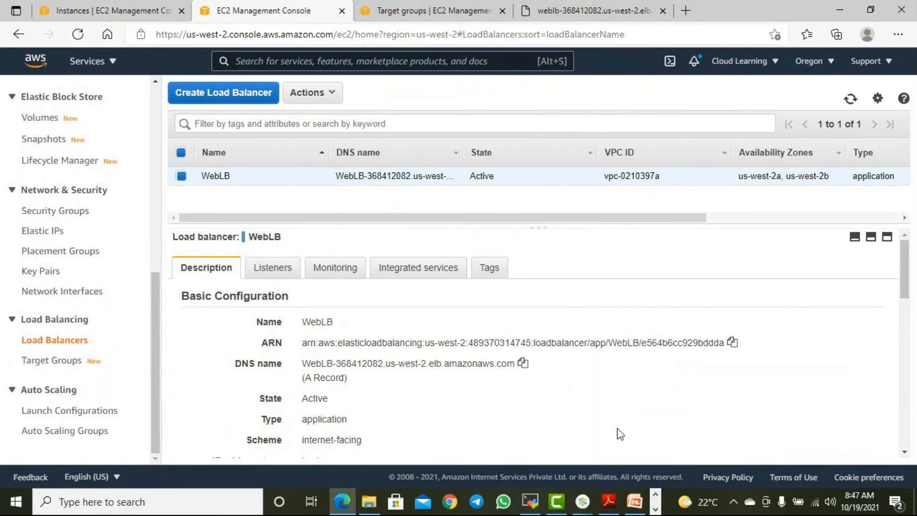
{"action": "left_click", "coordinate": [583, 504]}
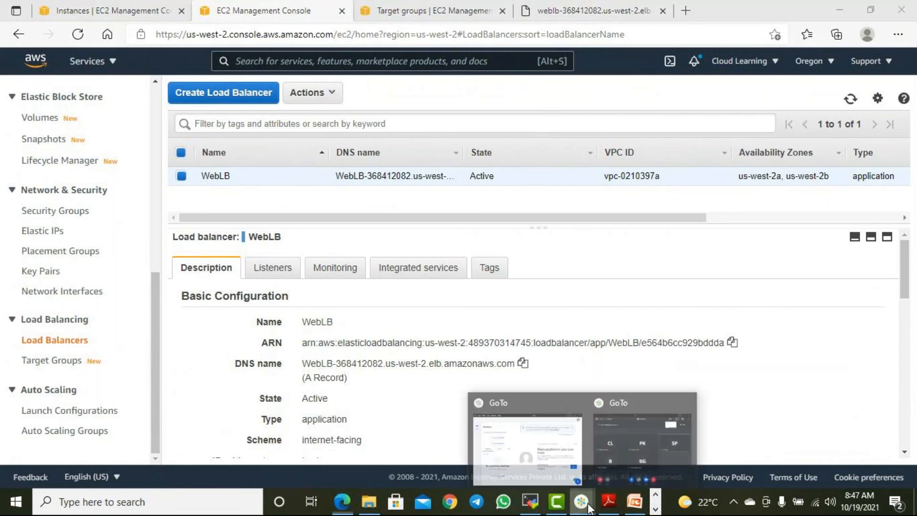